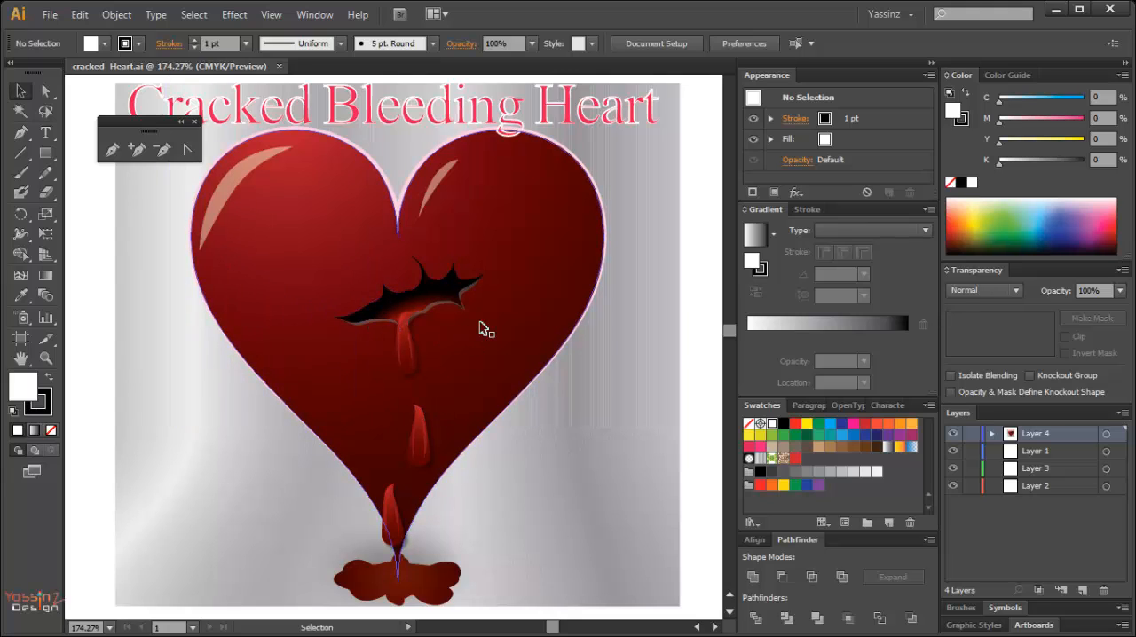
# Create a new document named CRACKD HEART 2.
pyautogui.hotkey('ctrl', 'n')
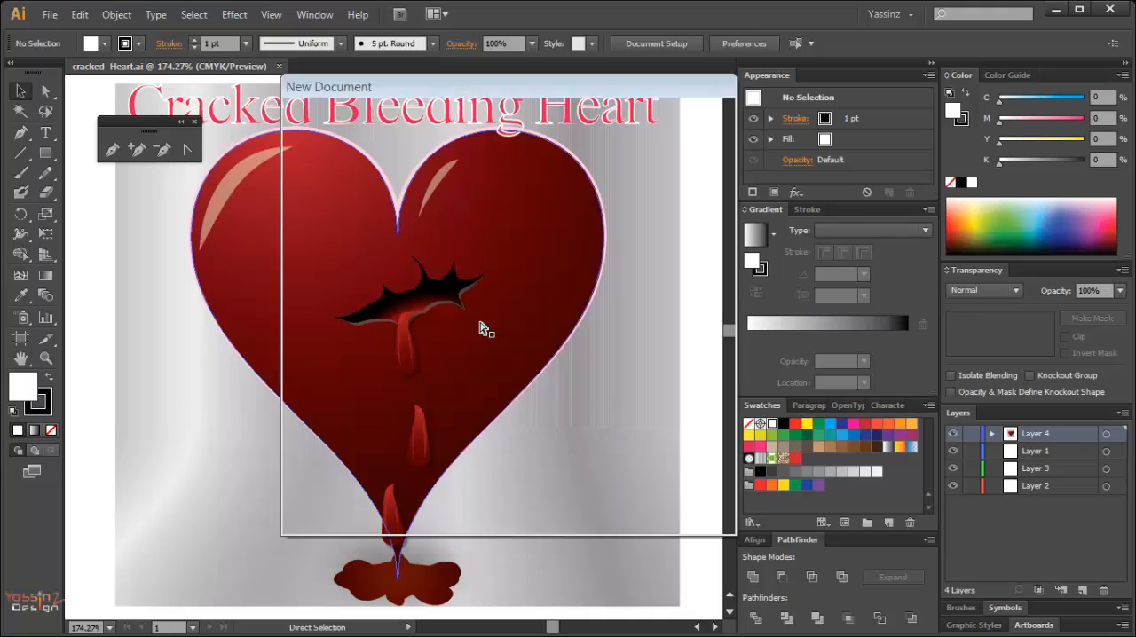
pyautogui.write('C')
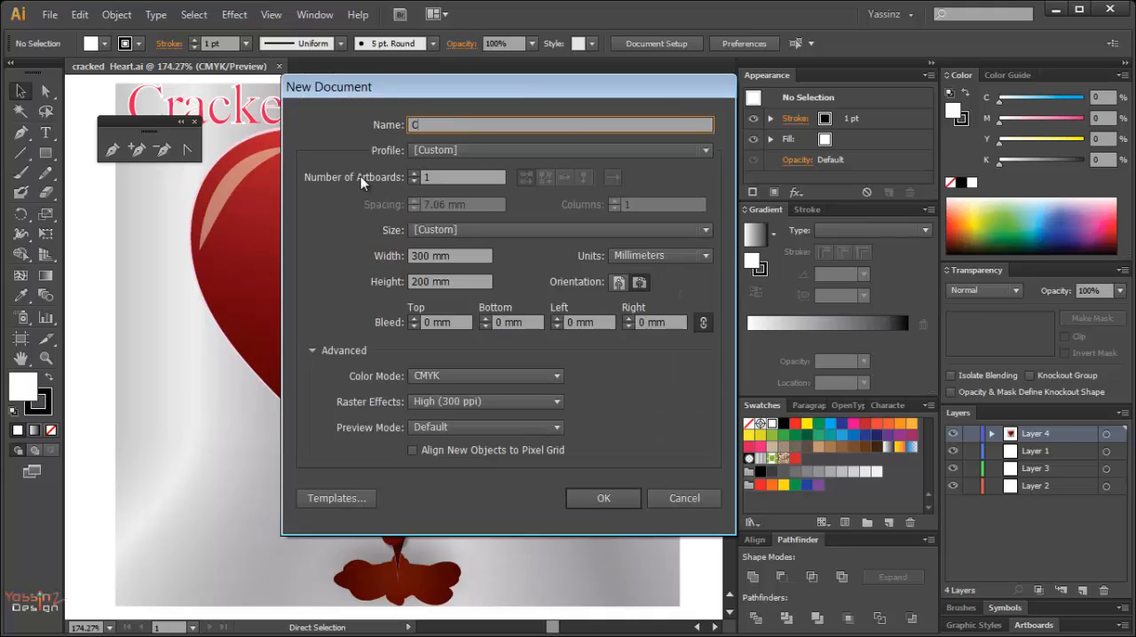
pyautogui.write('RACKD HEART 2')
pyautogui.click(600, 502)
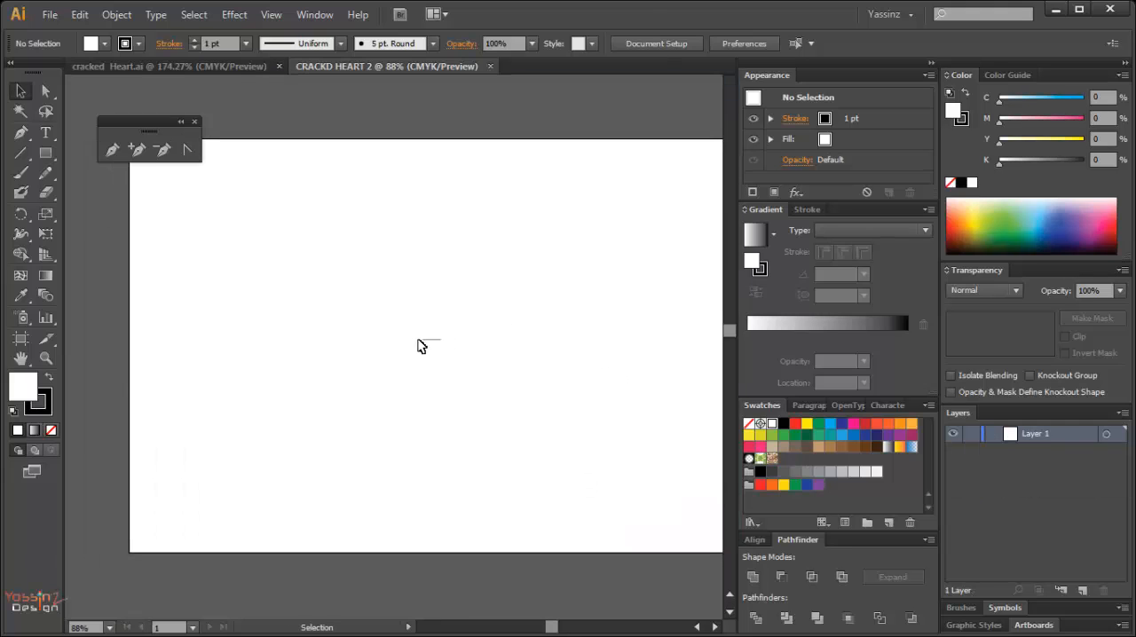
# Show the rulers and place vertical guides at about 100 mm and 200 mm and a horizontal guide at about 40 mm.
pyautogui.hotkey('ctrl', '1')
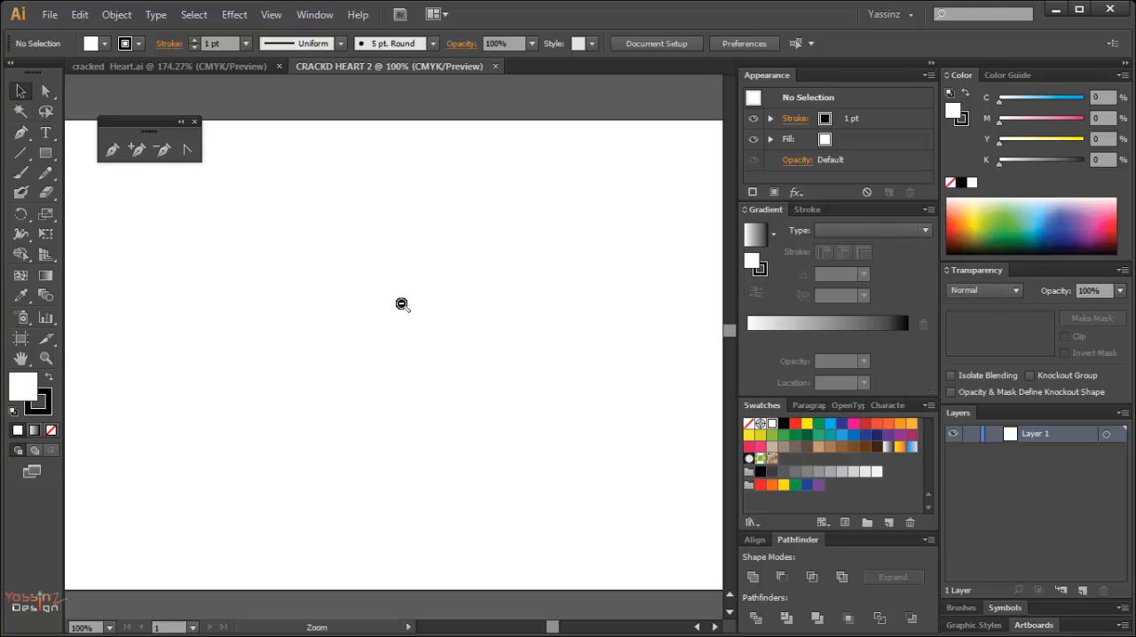
pyautogui.keyDown('ctrl'); pyautogui.keyDown('alt'); pyautogui.click(403, 304); pyautogui.keyUp('alt'); pyautogui.keyUp('ctrl')
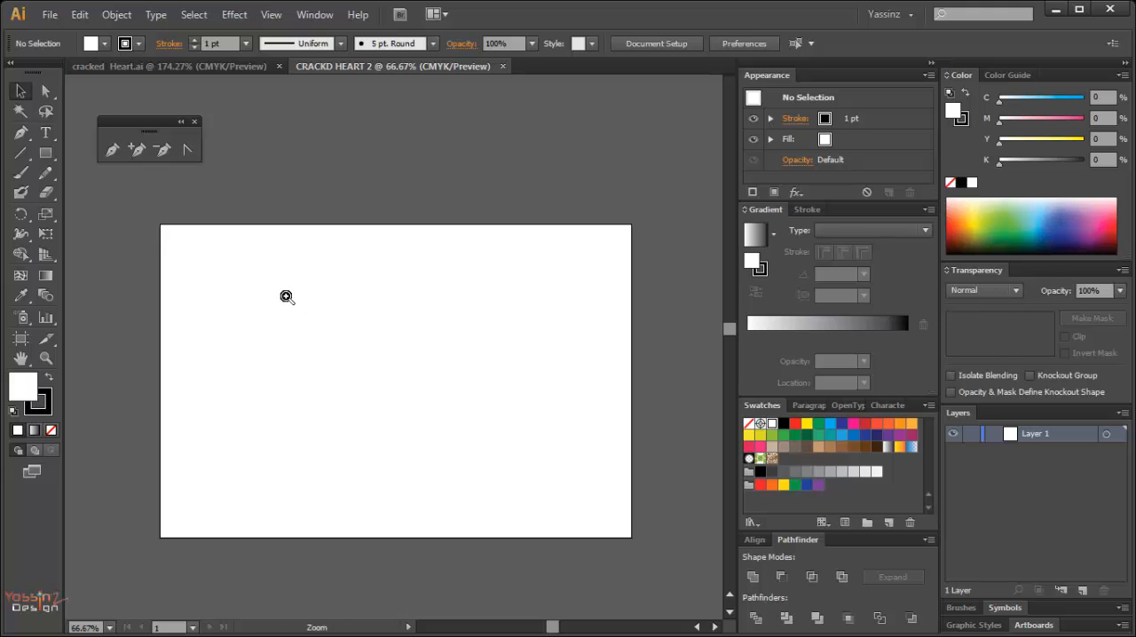
pyautogui.hotkey('ctrl', '1')
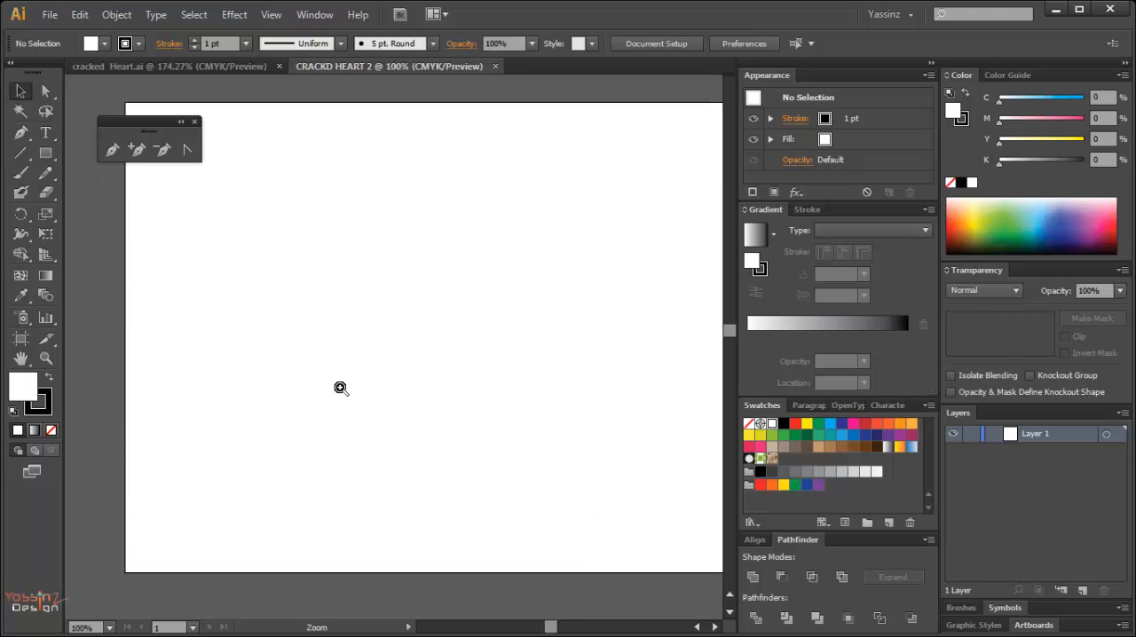
pyautogui.moveTo(363, 320); pyautogui.dragTo(290, 337)
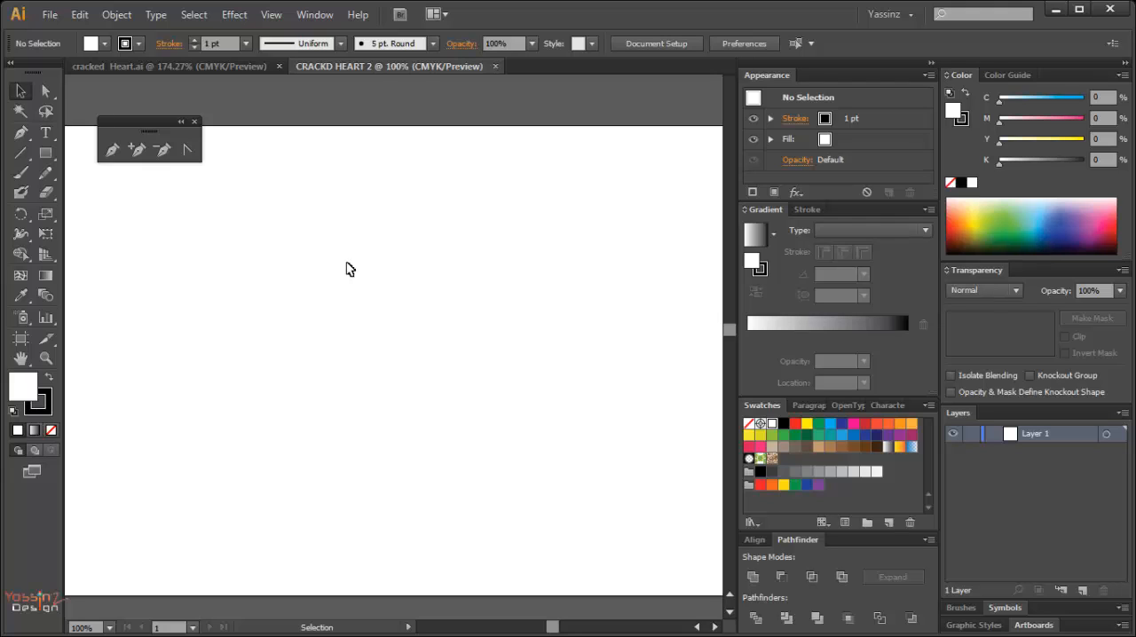
pyautogui.hotkey('ctrl', 'r')
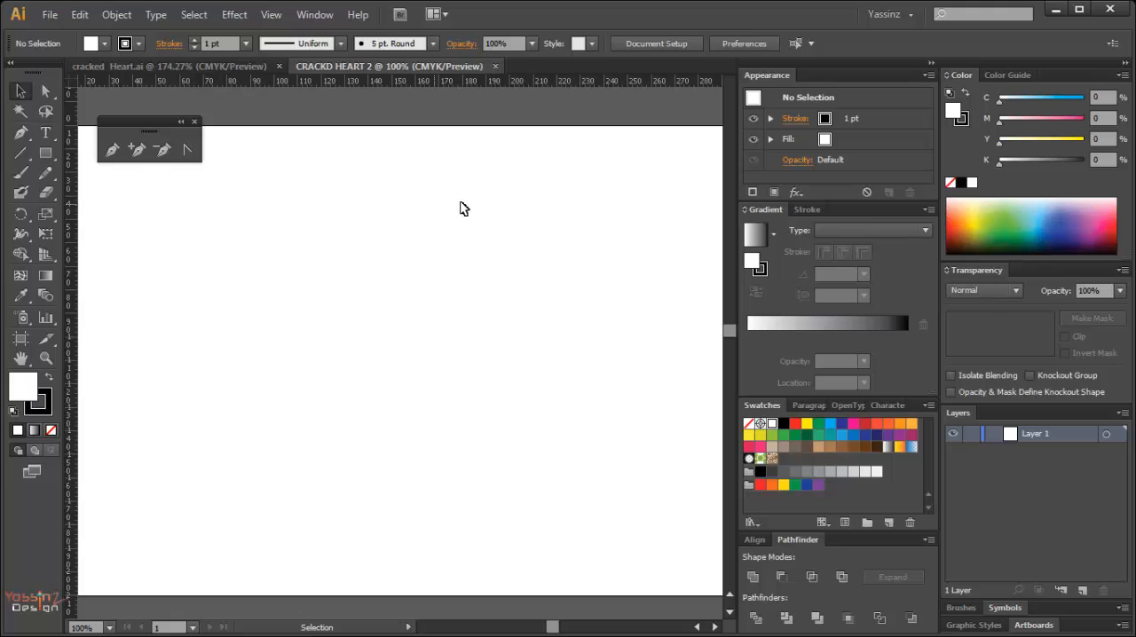
pyautogui.press('ctrl')
pyautogui.hotkey('ctrl', 'space')
pyautogui.moveTo(70, 240); pyautogui.dragTo(274, 259)
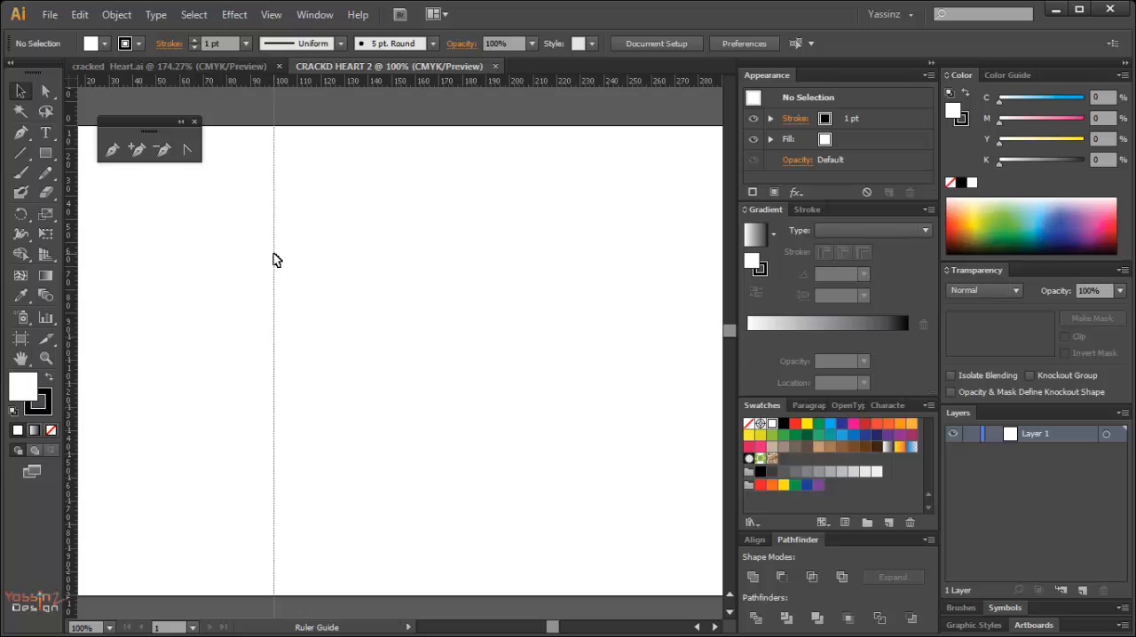
pyautogui.moveTo(71, 282); pyautogui.dragTo(511, 294)
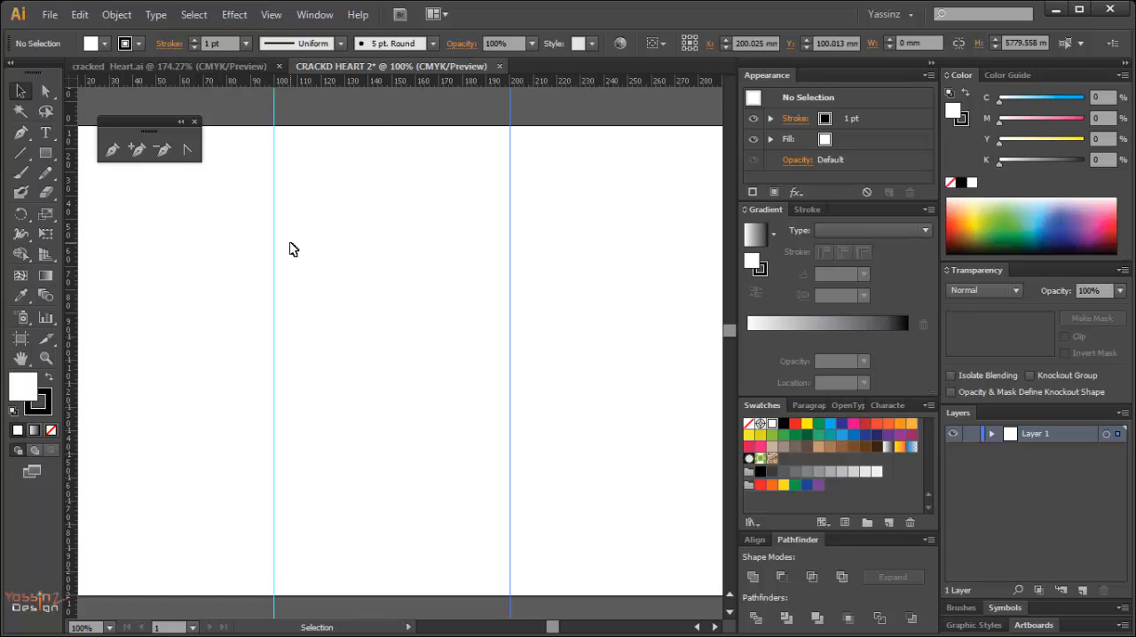
pyautogui.moveTo(417, 82); pyautogui.dragTo(399, 218)
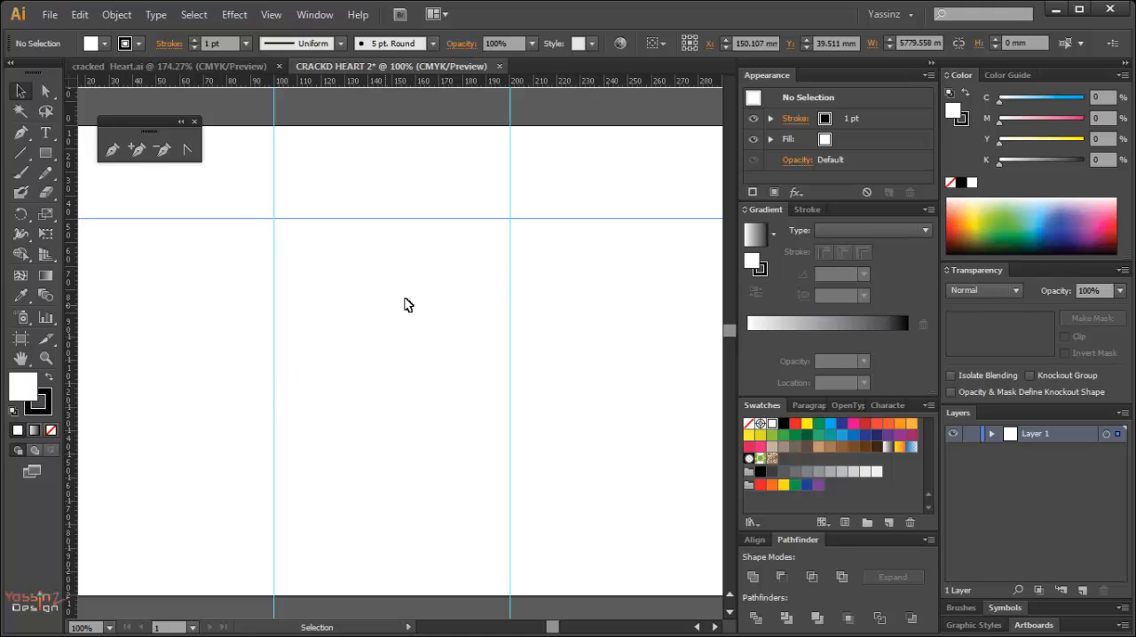
# Start a Pen path midway between the two vertical guides, pulling its direction handle straight up to the horizontal guide.
pyautogui.press('p')
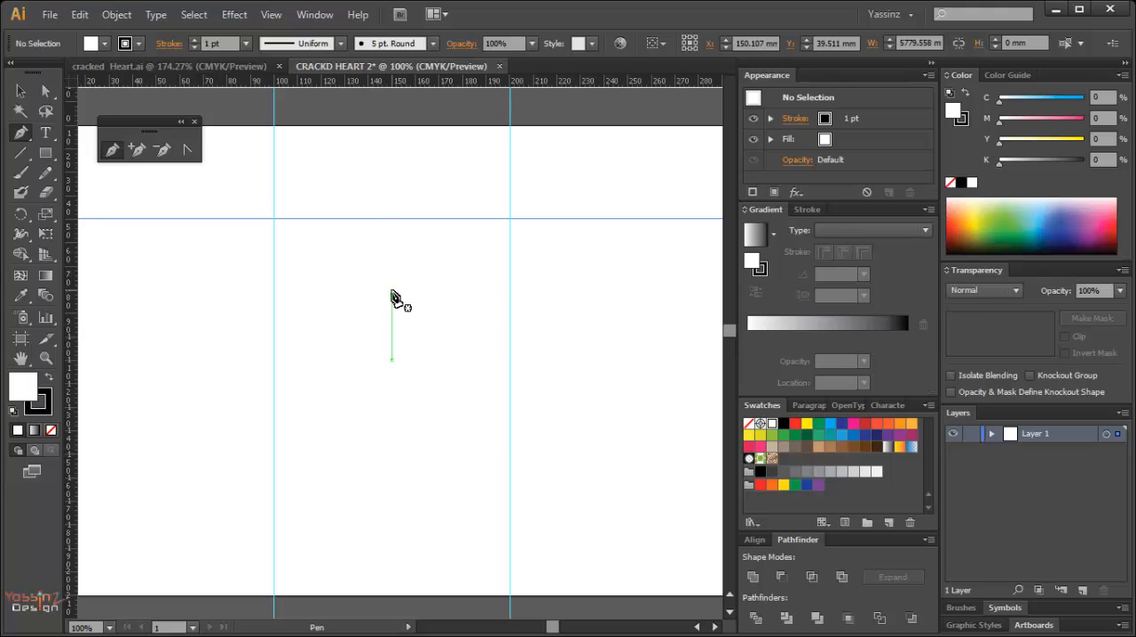
pyautogui.click(271, 14)
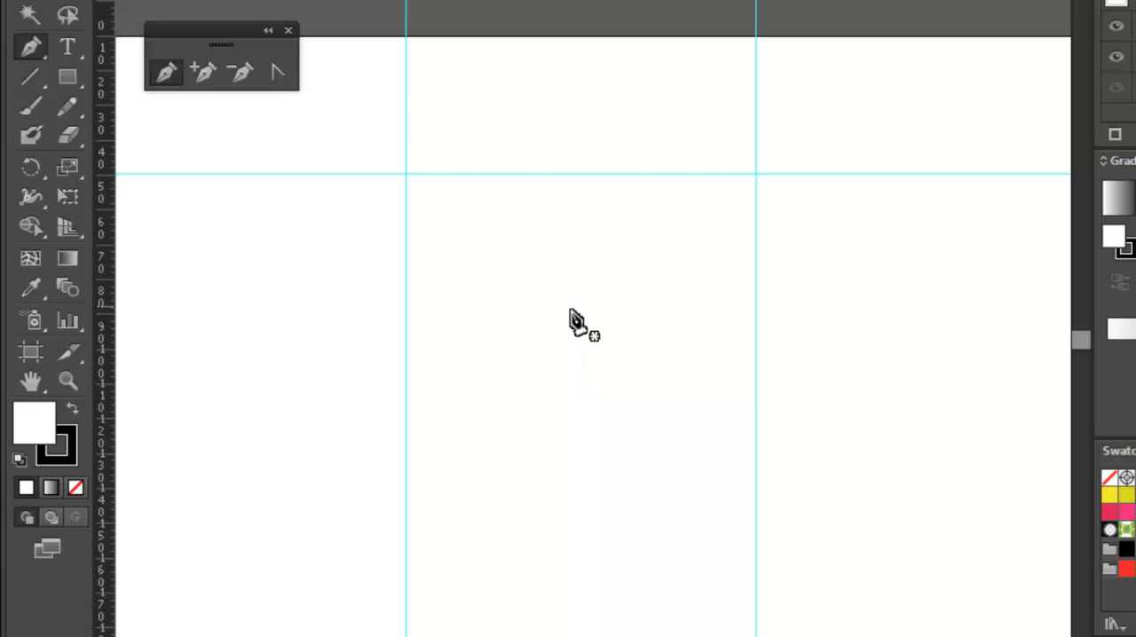
pyautogui.moveTo(580, 307); pyautogui.dragTo(581, 175)
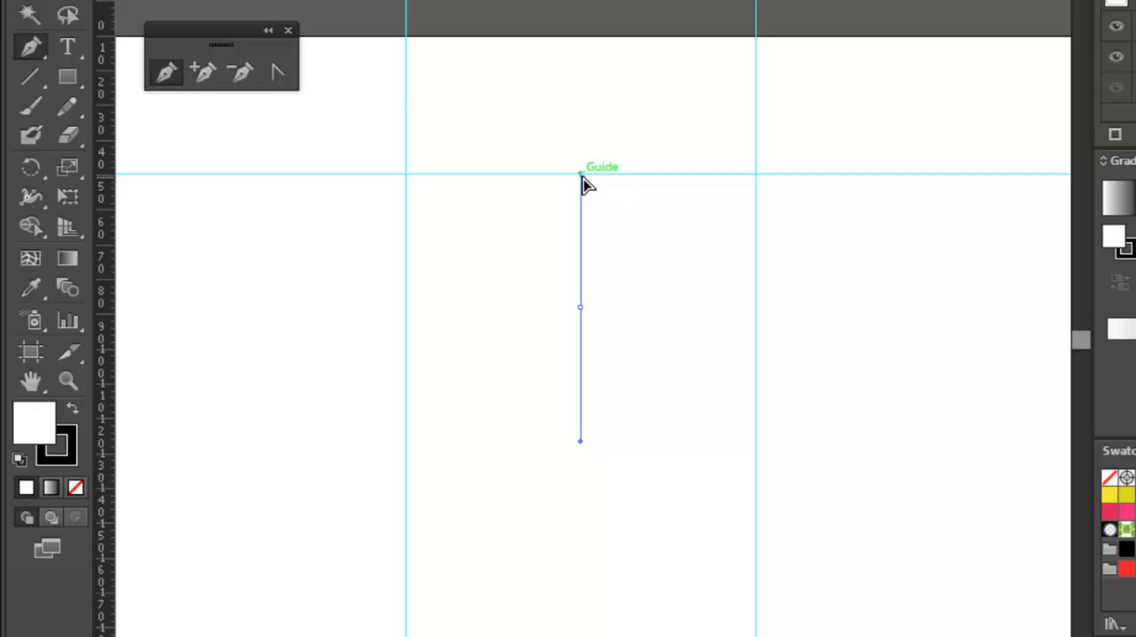
pyautogui.click(582, 176)
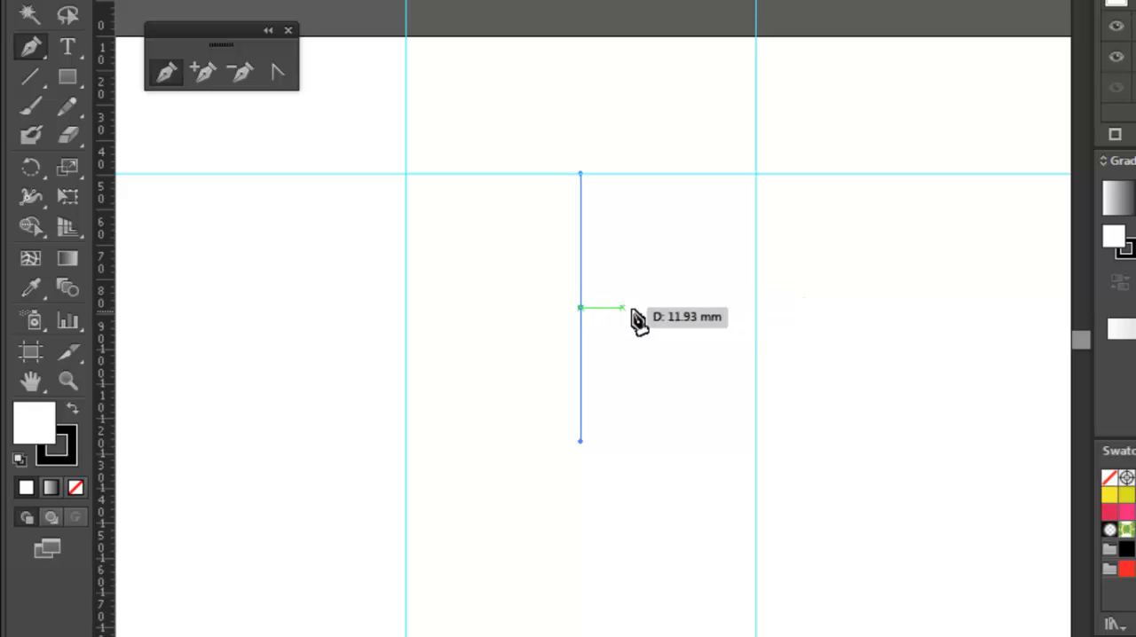
pyautogui.click(582, 308)
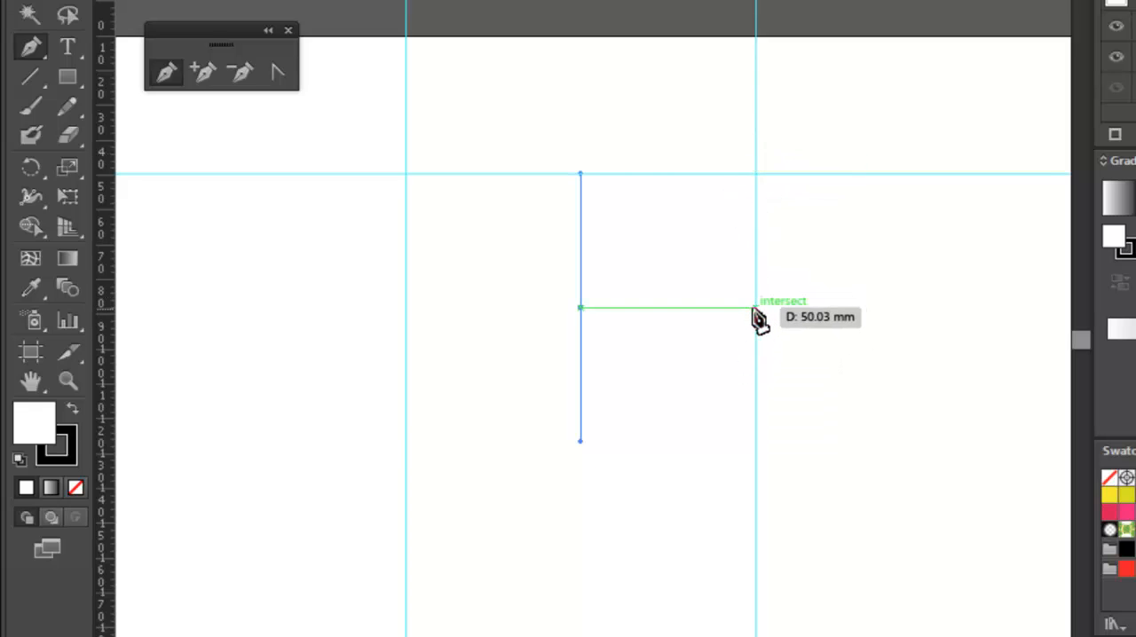
pyautogui.click(755, 311)
pyautogui.hotkey('ctrl', 'z')
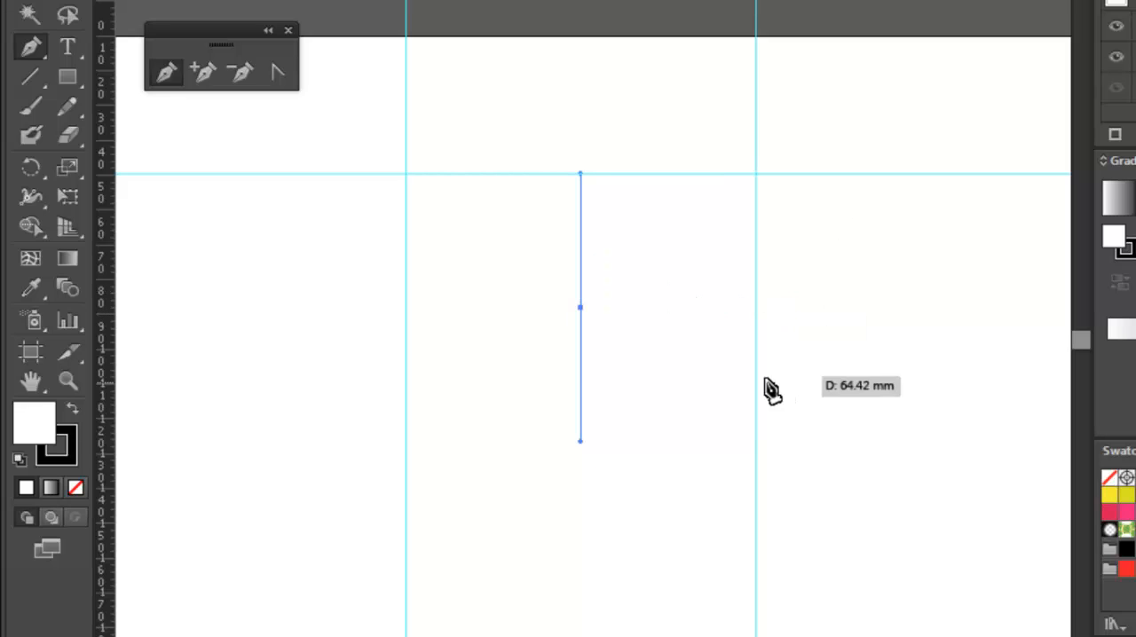
pyautogui.click(755, 304)
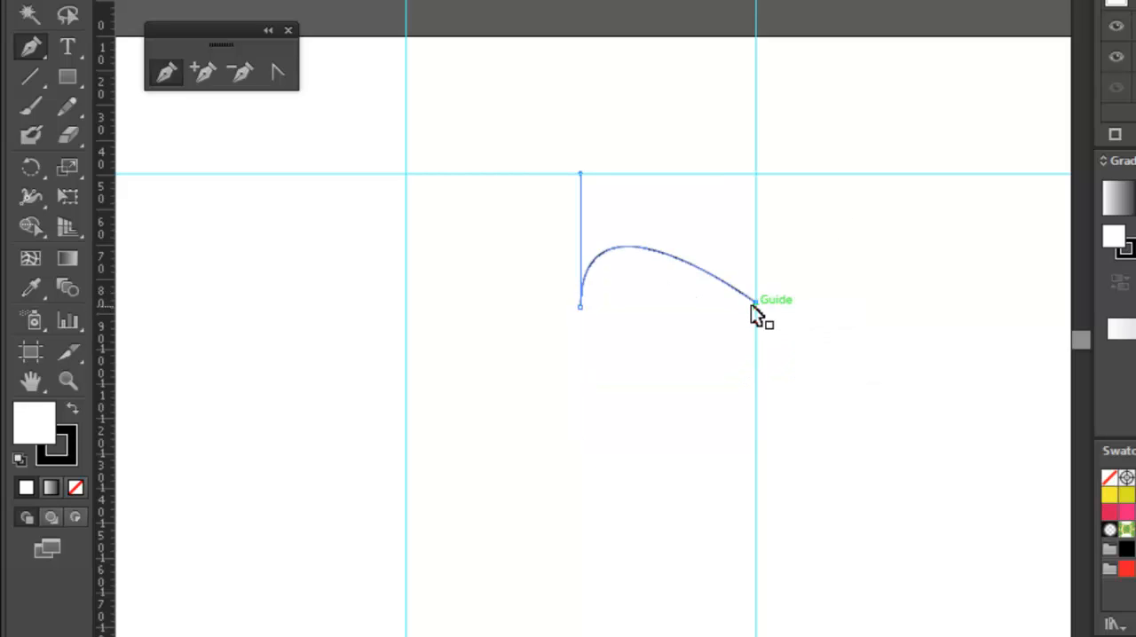
pyautogui.hotkey('ctrl', 'z')
# Finish the right heart half with a smooth point on the 200 mm guide and an end point directly below the start, about 91 mm away.
pyautogui.moveTo(756, 306); pyautogui.dragTo(762, 443)
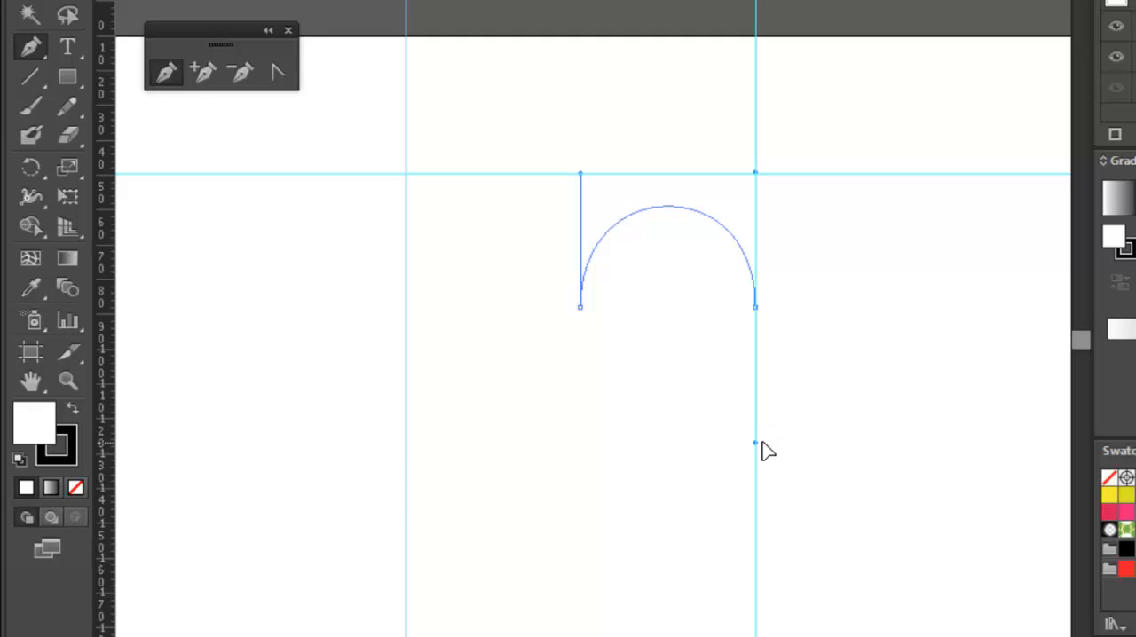
pyautogui.moveTo(554, 537); pyautogui.dragTo(625, 431)
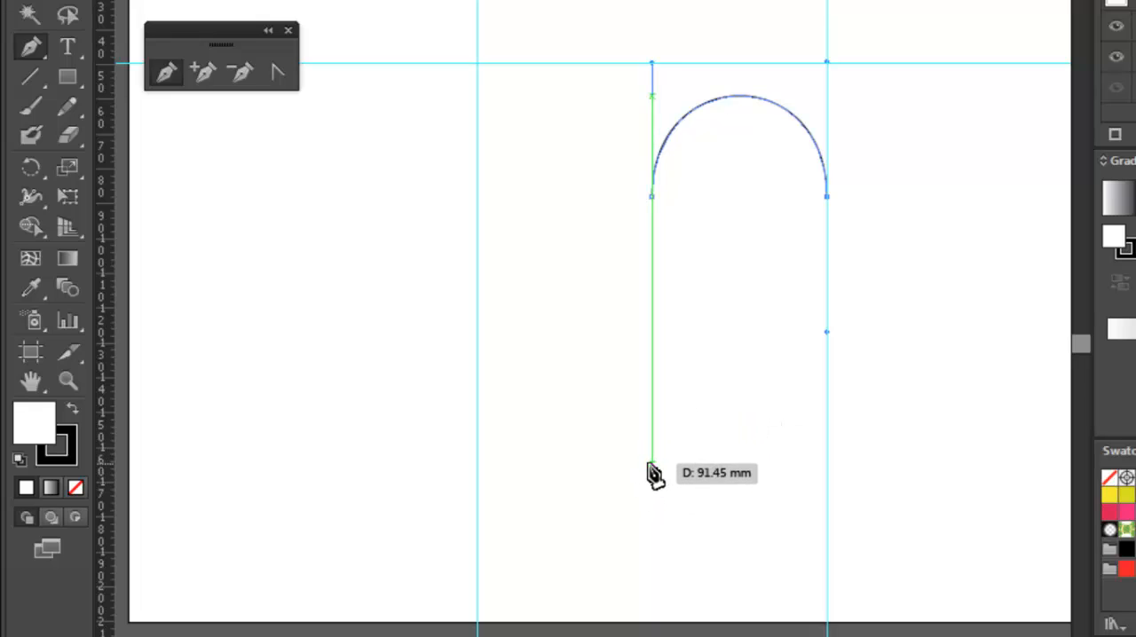
pyautogui.moveTo(651, 464); pyautogui.dragTo(648, 559)
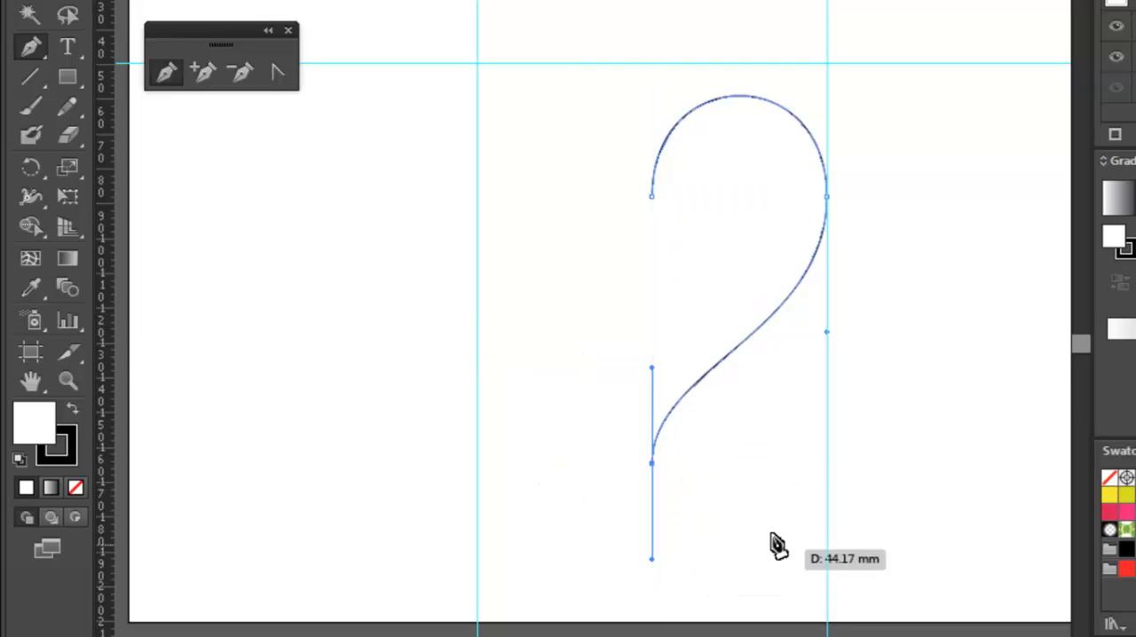
pyautogui.keyDown('ctrl'); pyautogui.click(532, 468); pyautogui.keyUp('ctrl')
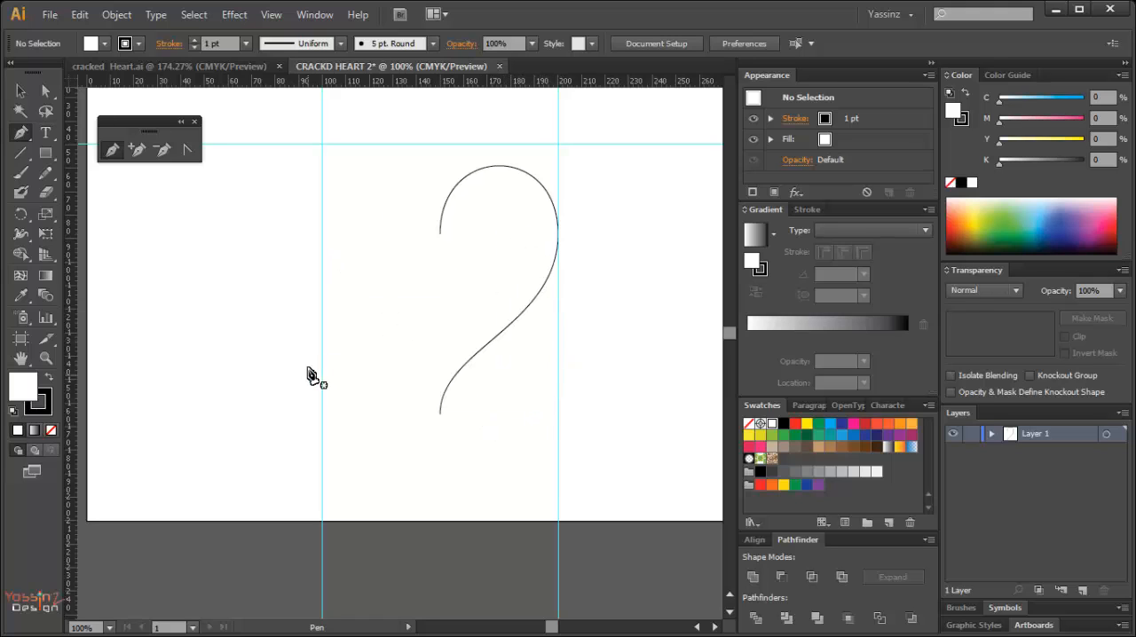
# Create a reflected copy of the half-heart curve across the vertical axis.
pyautogui.press('v')
pyautogui.click(494, 338)
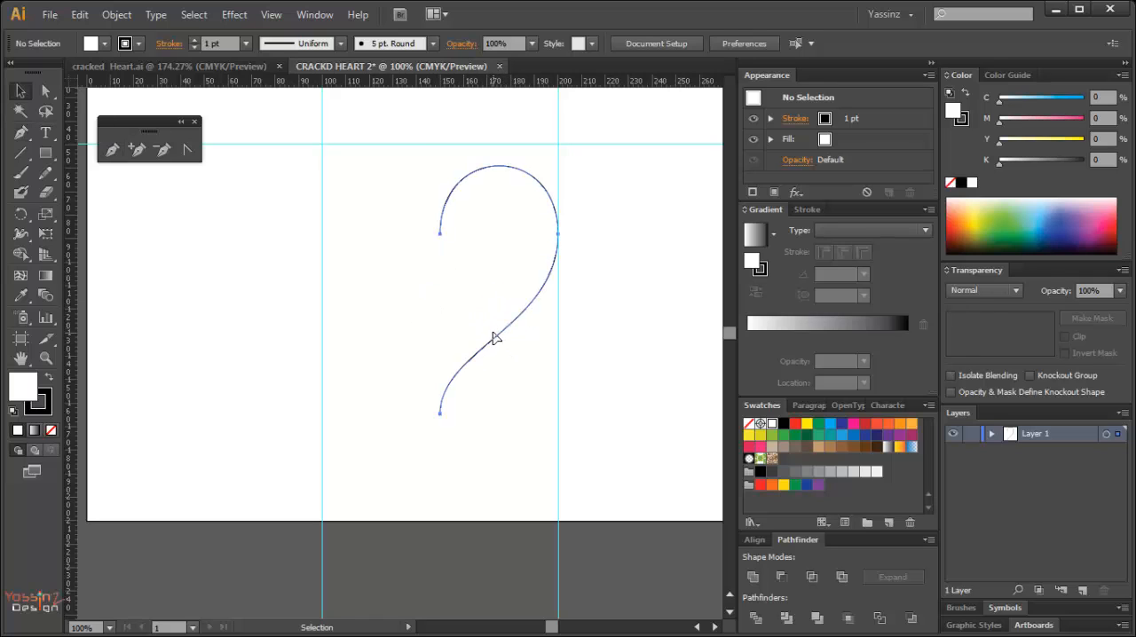
pyautogui.click(494, 338)
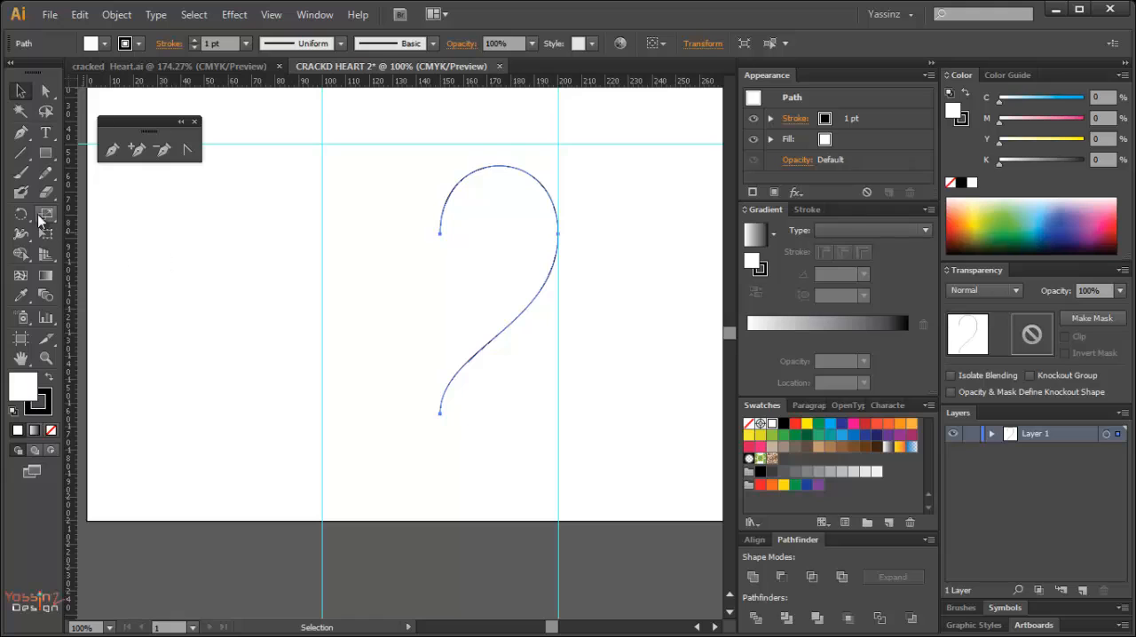
pyautogui.click(23, 219)
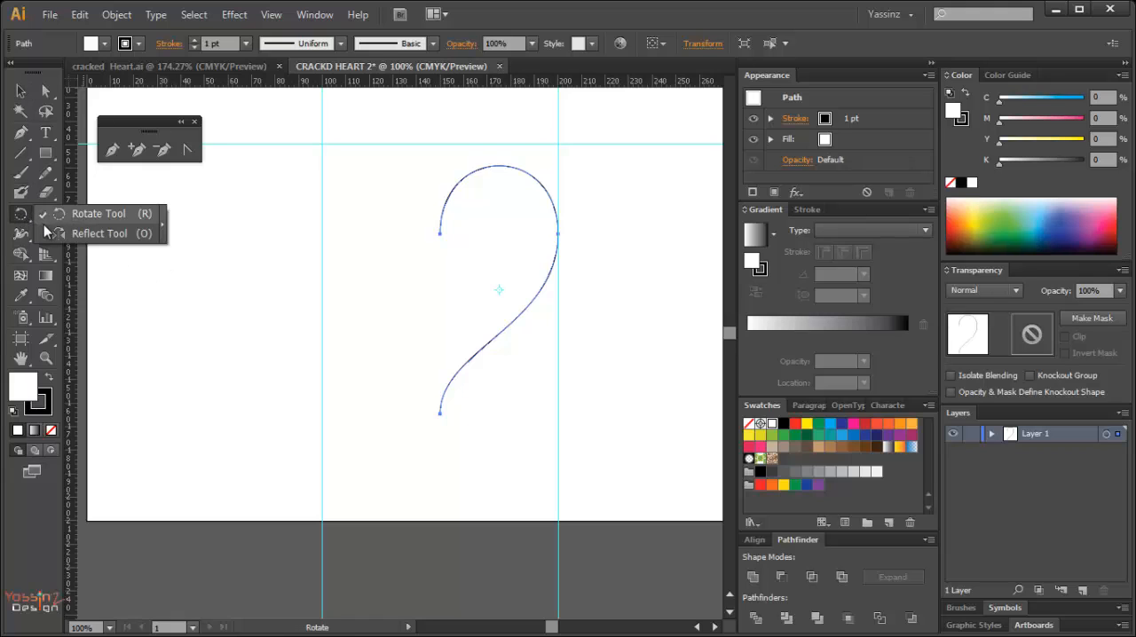
pyautogui.click(60, 234)
pyautogui.doubleClick(27, 213)
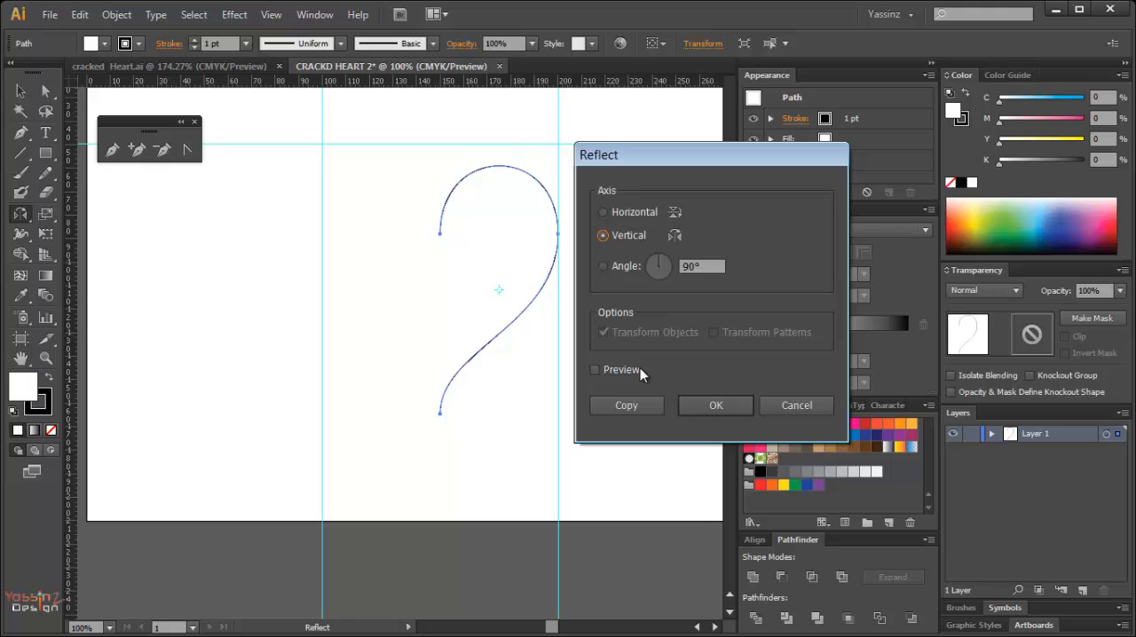
pyautogui.click(611, 375)
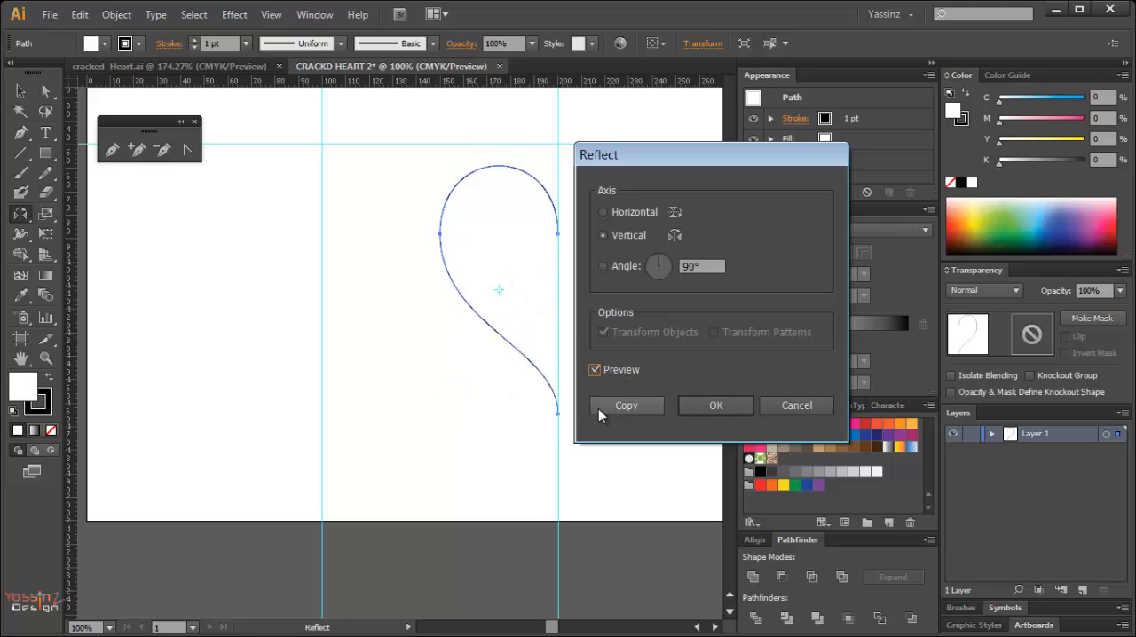
pyautogui.click(627, 406)
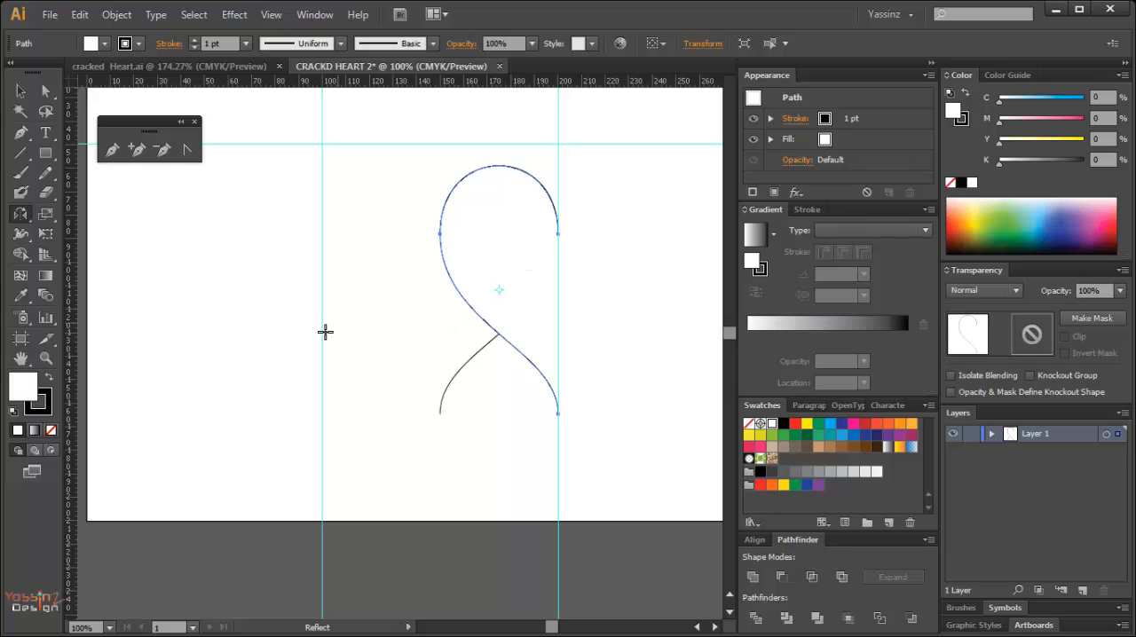
# Remove the fill from both curves and move the reflected copy left so its ends meet the original, forming a heart outline.
pyautogui.moveTo(393, 199); pyautogui.dragTo(515, 389)
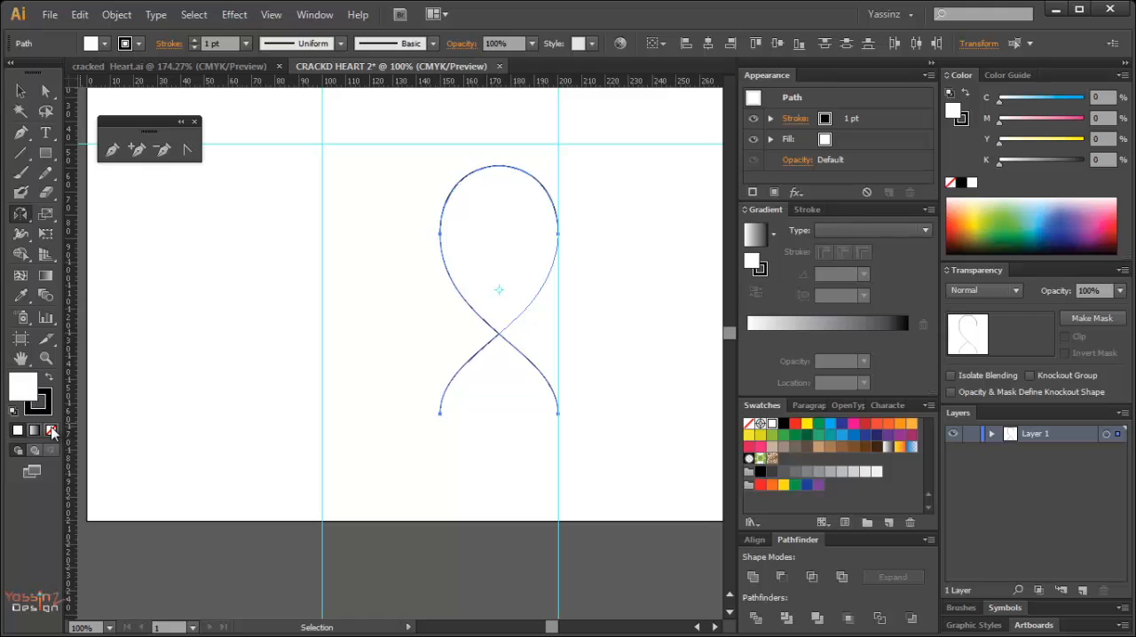
pyautogui.click(52, 431)
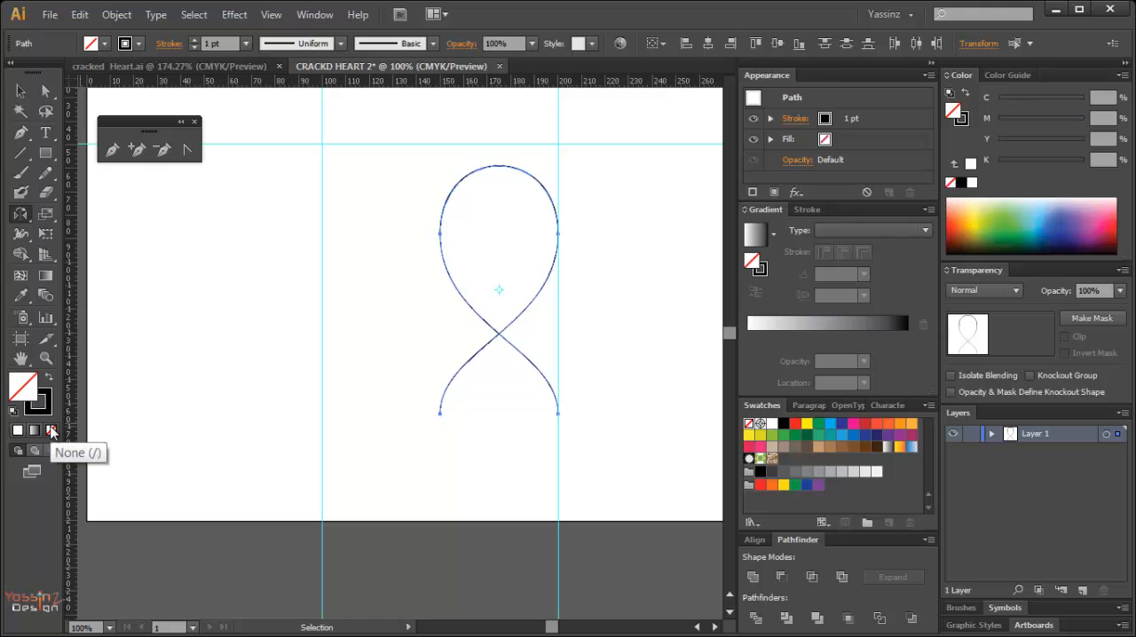
pyautogui.keyDown('ctrl'); pyautogui.click(397, 355); pyautogui.keyUp('ctrl')
pyautogui.press('v')
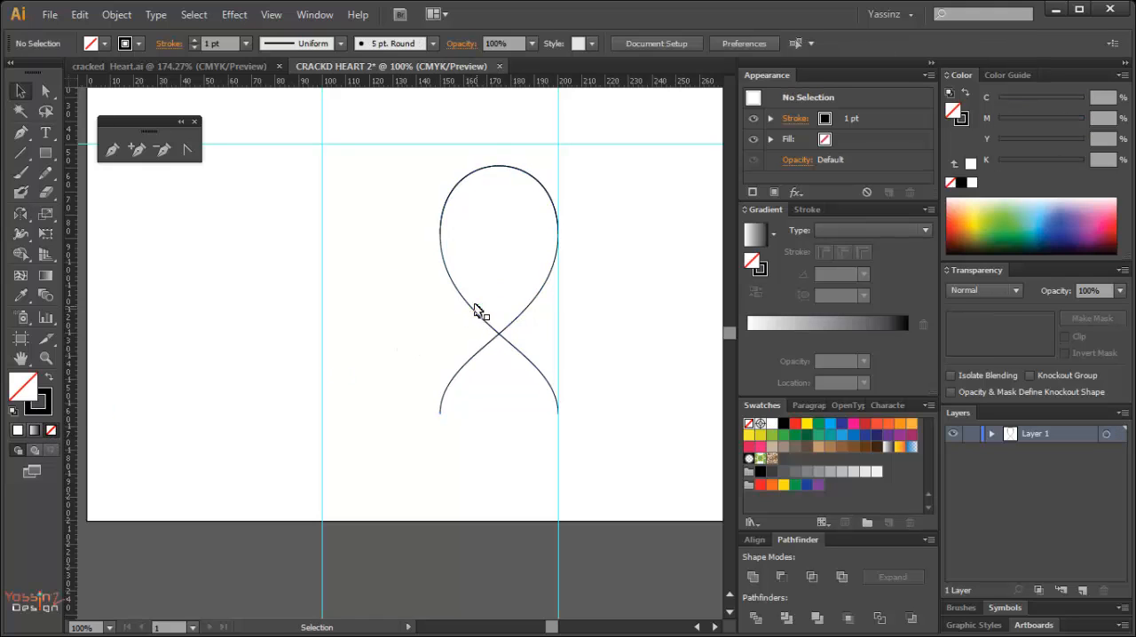
pyautogui.moveTo(465, 312); pyautogui.dragTo(347, 299)
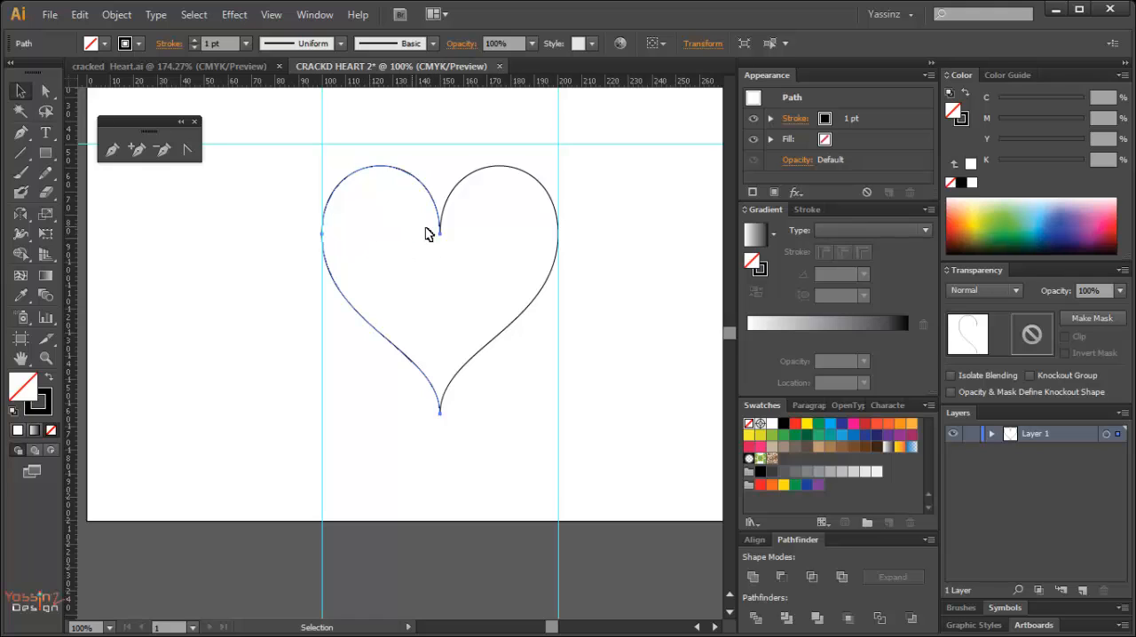
# Move the right half's upper end point onto the left half's upper end point, at X about 149.86 mm.
pyautogui.moveTo(409, 224); pyautogui.dragTo(475, 270)
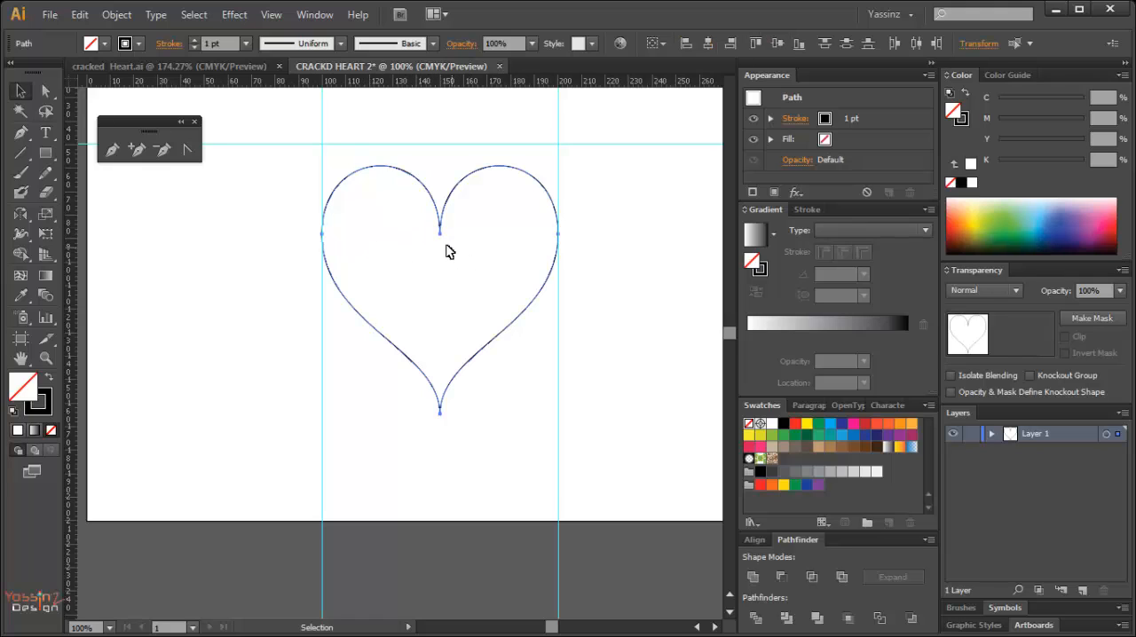
pyautogui.moveTo(413, 213); pyautogui.dragTo(480, 287)
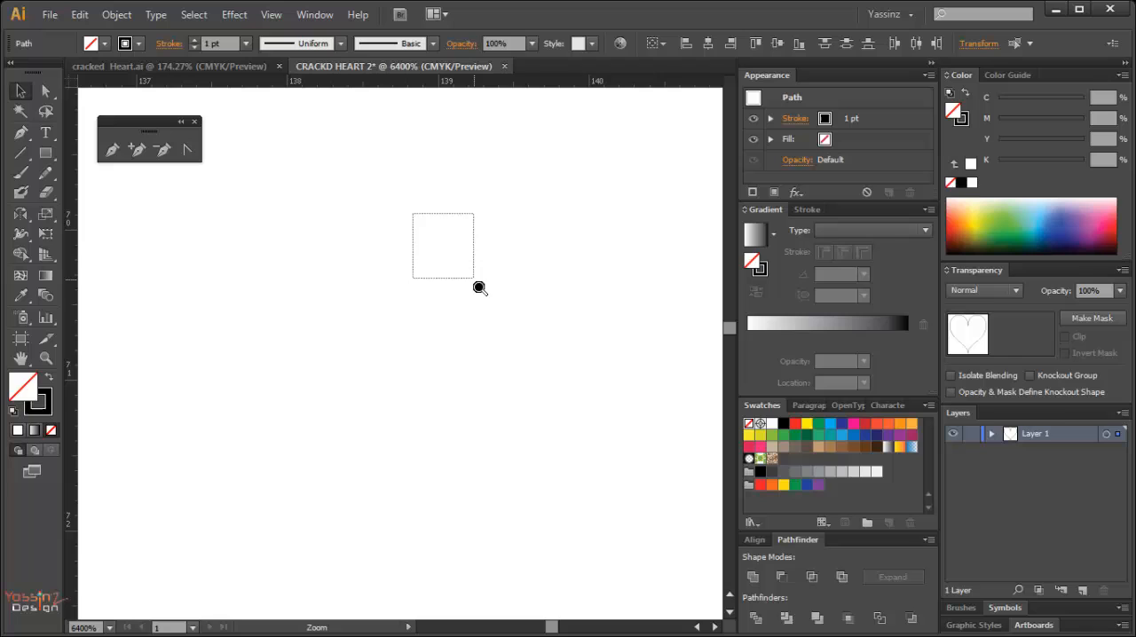
pyautogui.keyDown('ctrl'); pyautogui.keyDown('alt'); pyautogui.click(414, 293); pyautogui.keyUp('alt'); pyautogui.keyUp('ctrl')
pyautogui.keyDown('ctrl'); pyautogui.keyDown('alt'); pyautogui.click(413, 293); pyautogui.keyUp('alt'); pyautogui.keyUp('ctrl')
pyautogui.keyDown('ctrl'); pyautogui.keyDown('alt'); pyautogui.click(414, 293); pyautogui.keyUp('alt'); pyautogui.keyUp('ctrl')
pyautogui.keyDown('ctrl'); pyautogui.keyDown('alt'); pyautogui.click(414, 293); pyautogui.keyUp('alt'); pyautogui.keyUp('ctrl')
pyautogui.keyDown('ctrl'); pyautogui.keyDown('alt'); pyautogui.click(414, 293); pyautogui.keyUp('alt'); pyautogui.keyUp('ctrl')
pyautogui.keyDown('ctrl'); pyautogui.keyDown('alt'); pyautogui.click(414, 293); pyautogui.keyUp('alt'); pyautogui.keyUp('ctrl')
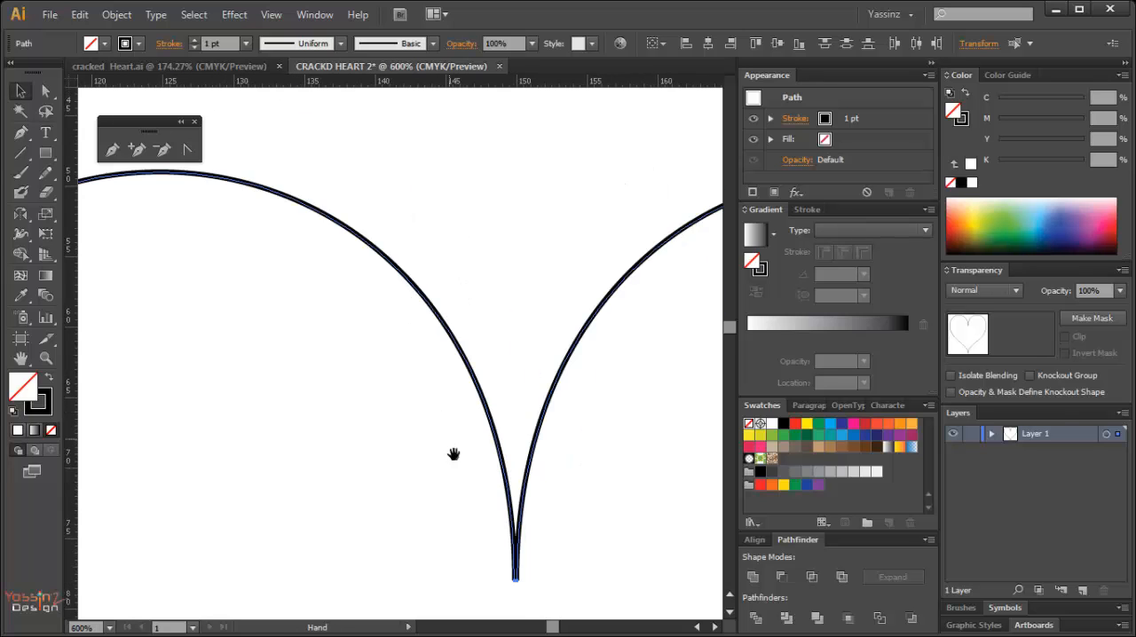
pyautogui.moveTo(453, 454); pyautogui.dragTo(371, 276)
pyautogui.moveTo(433, 391); pyautogui.dragTo(427, 322)
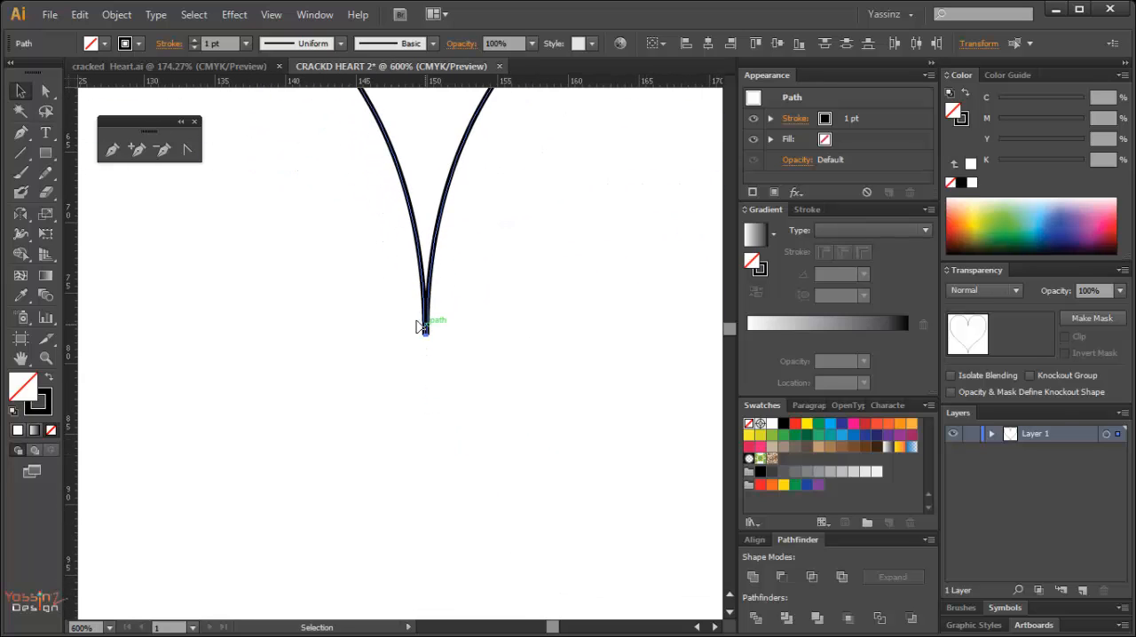
pyautogui.moveTo(380, 290); pyautogui.dragTo(491, 390)
pyautogui.press('a')
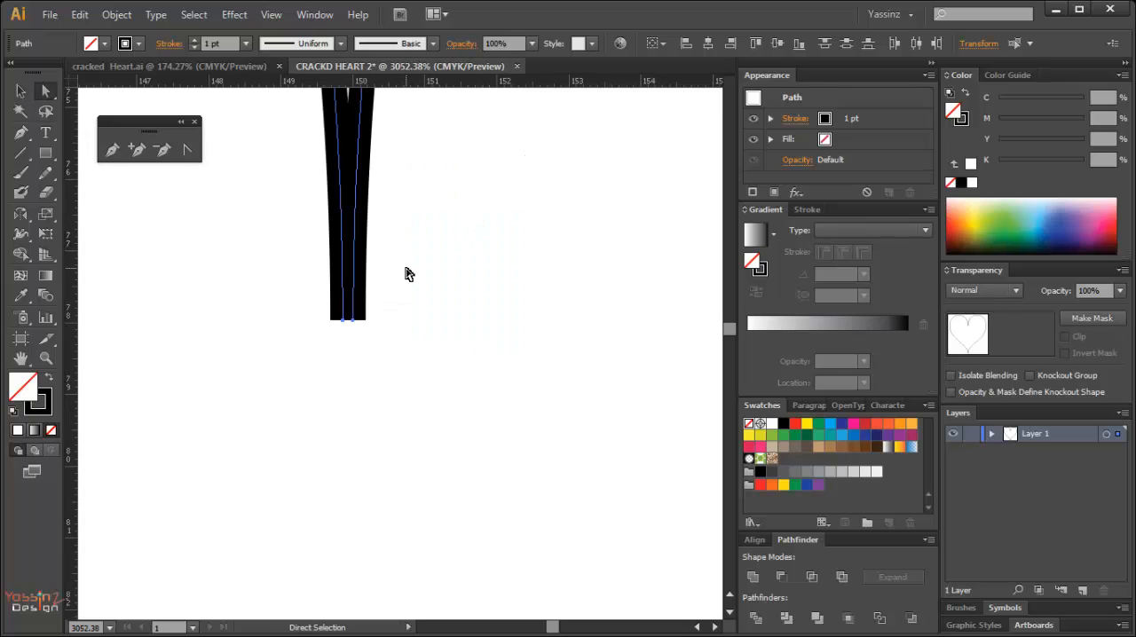
pyautogui.click(353, 320)
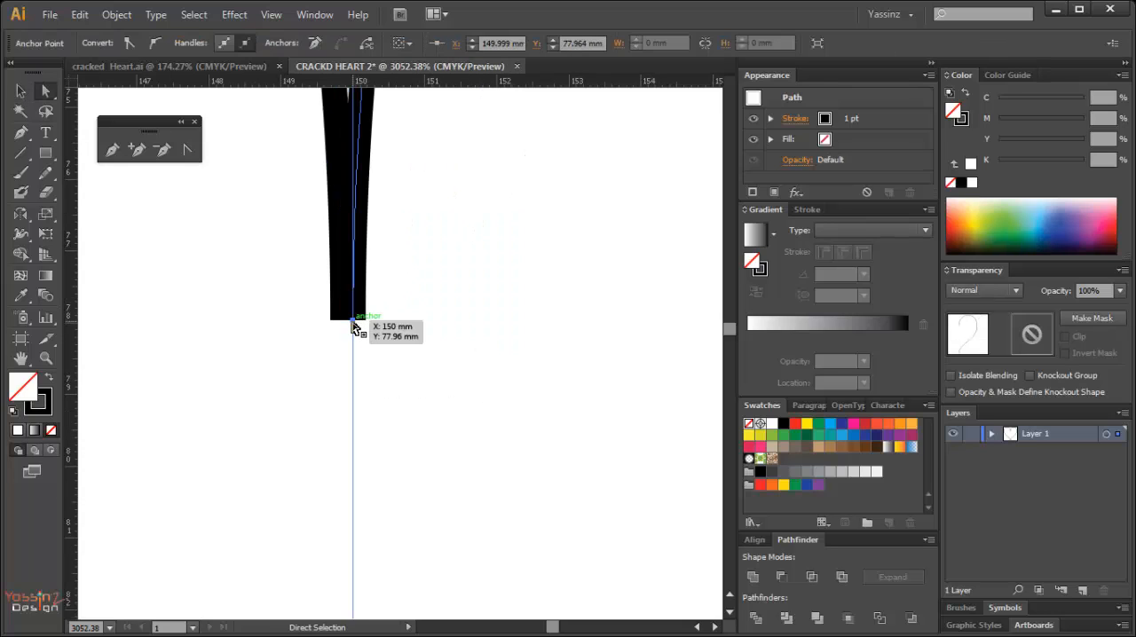
pyautogui.click(414, 383)
pyautogui.click(359, 271)
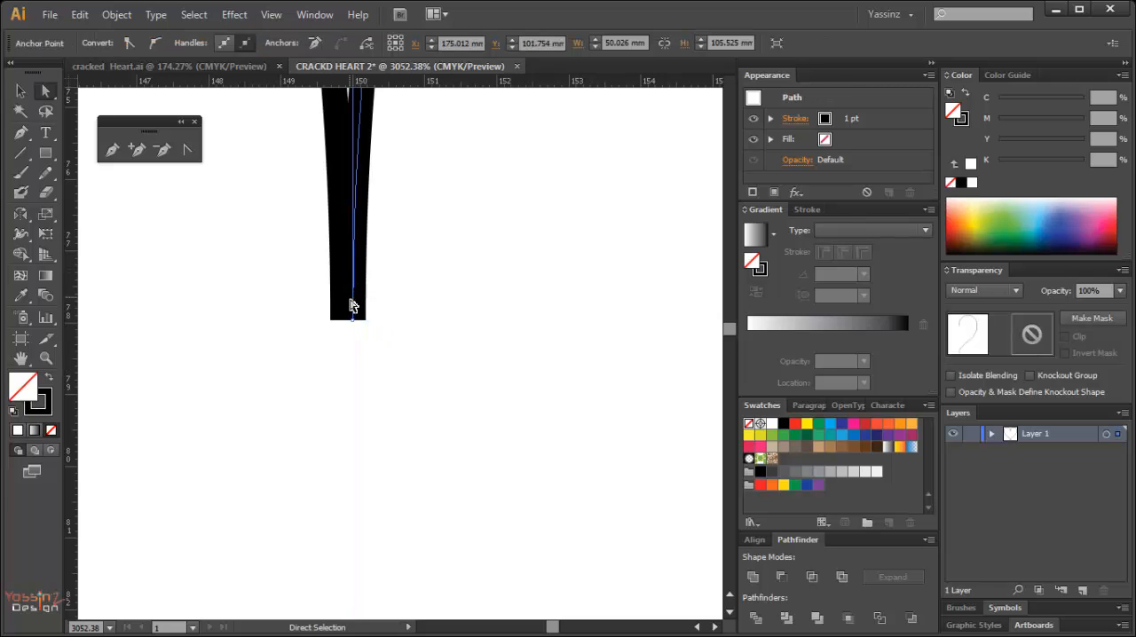
pyautogui.moveTo(355, 314); pyautogui.dragTo(343, 325)
pyautogui.click(362, 349)
pyautogui.click(361, 364)
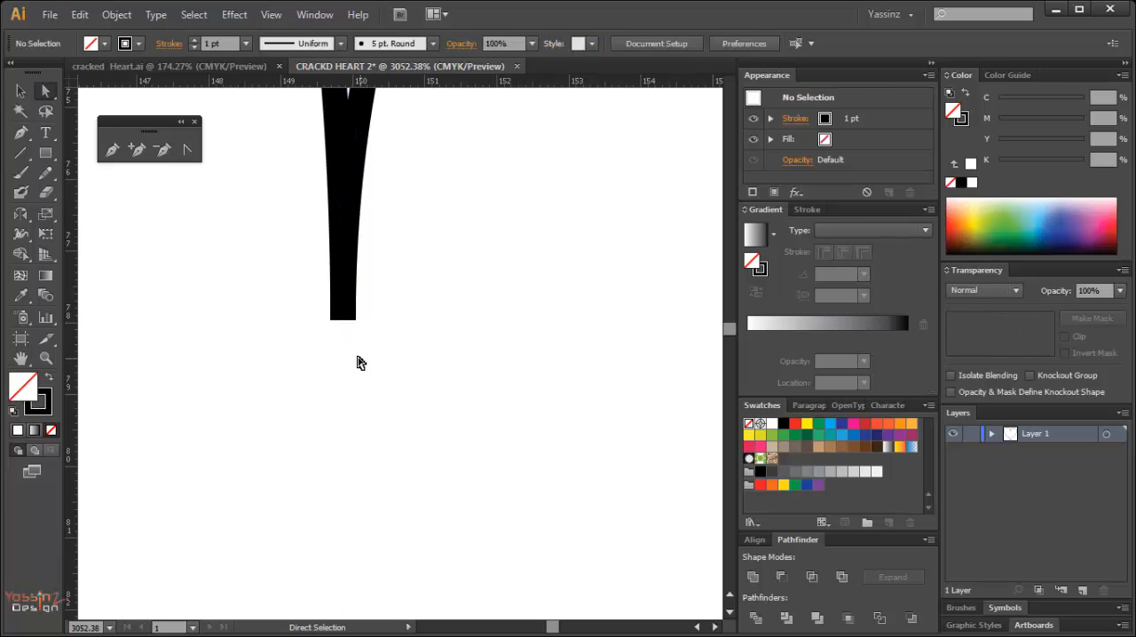
# Examine how the two halves meet at the upper notch and along the whole heart outline.
pyautogui.keyDown('ctrl'); pyautogui.click(345, 353); pyautogui.keyUp('ctrl')
pyautogui.keyDown('ctrl'); pyautogui.click(345, 353); pyautogui.keyUp('ctrl')
pyautogui.scroll(-1, 345, 353)
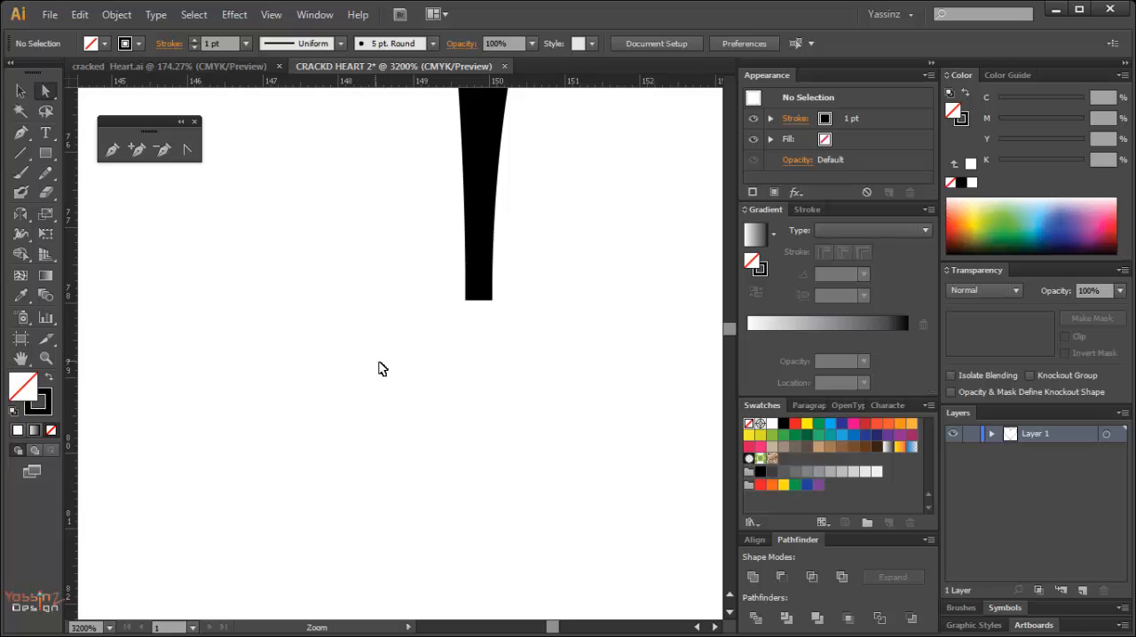
pyautogui.scroll(-3, 387, 370)
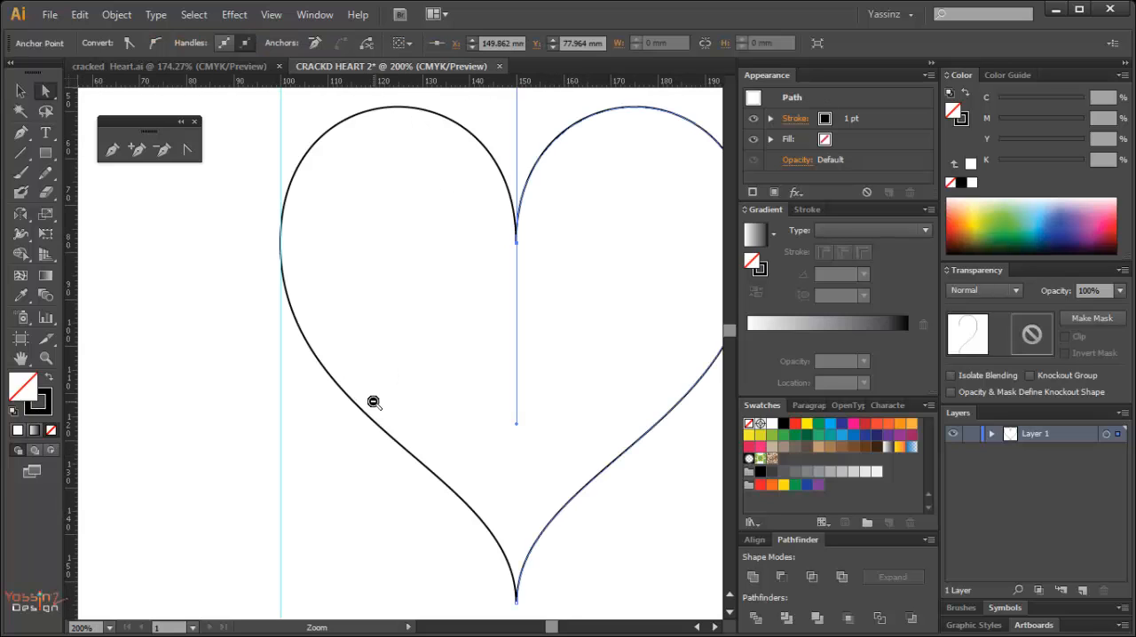
pyautogui.moveTo(392, 429); pyautogui.dragTo(298, 364)
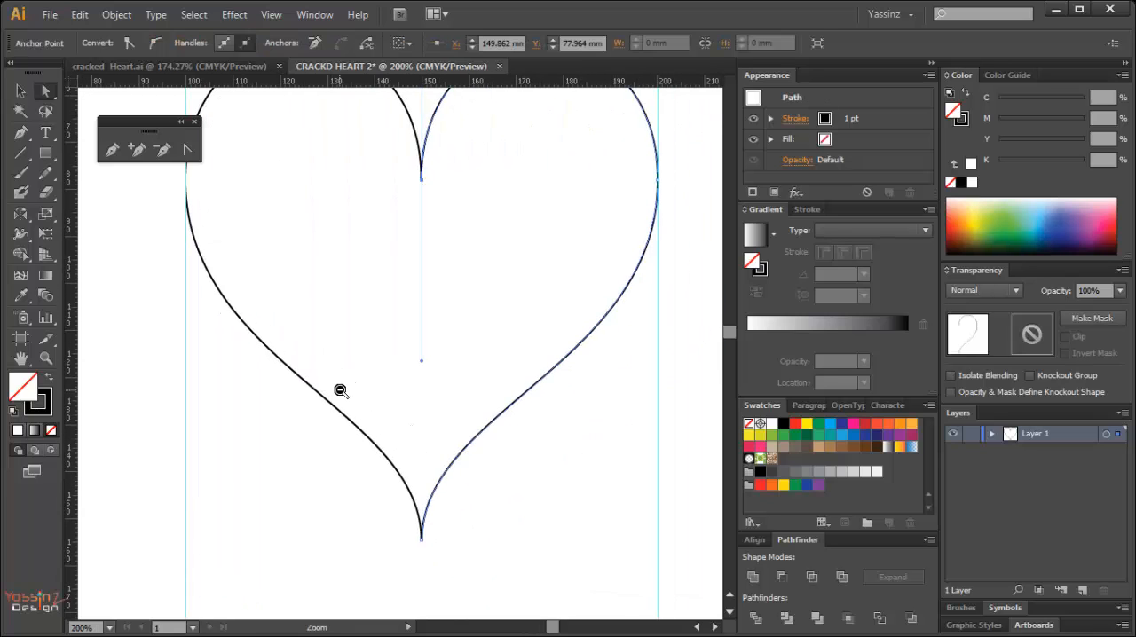
pyautogui.keyDown('ctrl'); pyautogui.keyDown('alt'); pyautogui.click(340, 390); pyautogui.keyUp('alt'); pyautogui.keyUp('ctrl')
pyautogui.click(521, 461)
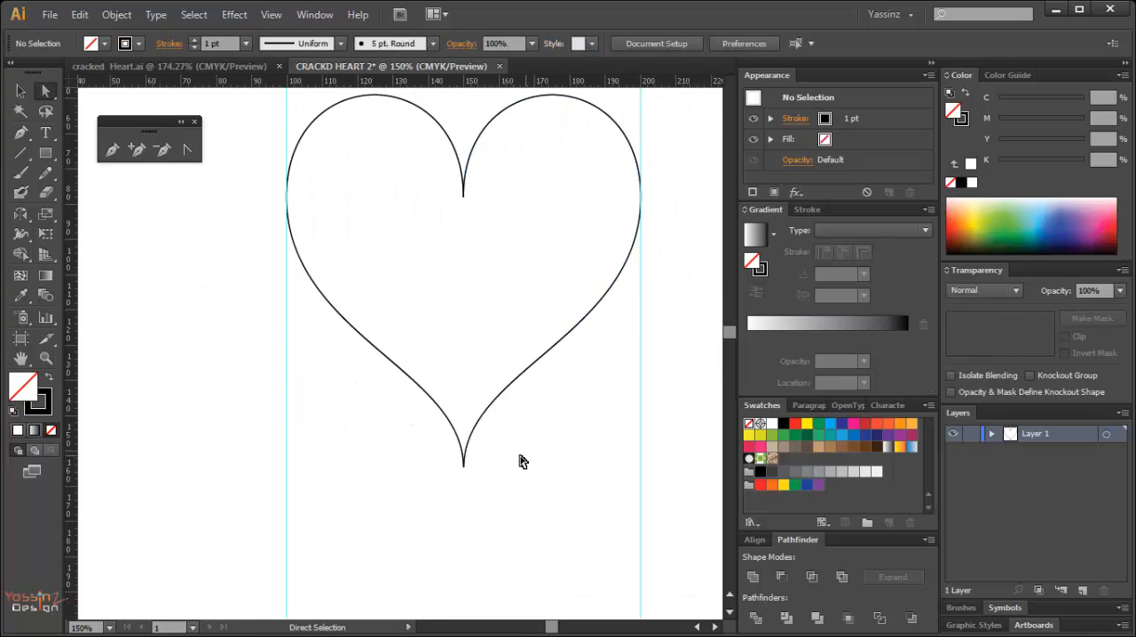
pyautogui.keyDown('ctrl'); pyautogui.keyDown('alt'); pyautogui.click(453, 416); pyautogui.keyUp('alt'); pyautogui.keyUp('ctrl')
pyautogui.moveTo(370, 325); pyautogui.dragTo(425, 343)
pyautogui.hotkey('ctrl', 'z')
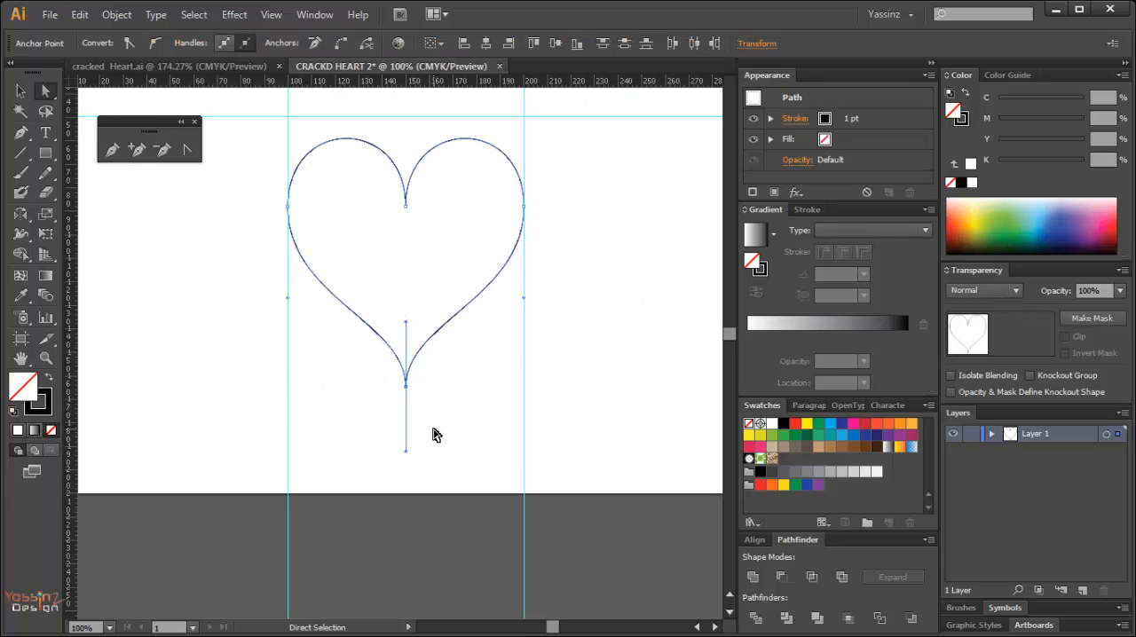
# Align the two halves' bottom end points so that they coincide at the heart's tip.
pyautogui.moveTo(442, 434); pyautogui.dragTo(382, 321)
pyautogui.keyDown('ctrl'); pyautogui.click(444, 392); pyautogui.keyUp('ctrl')
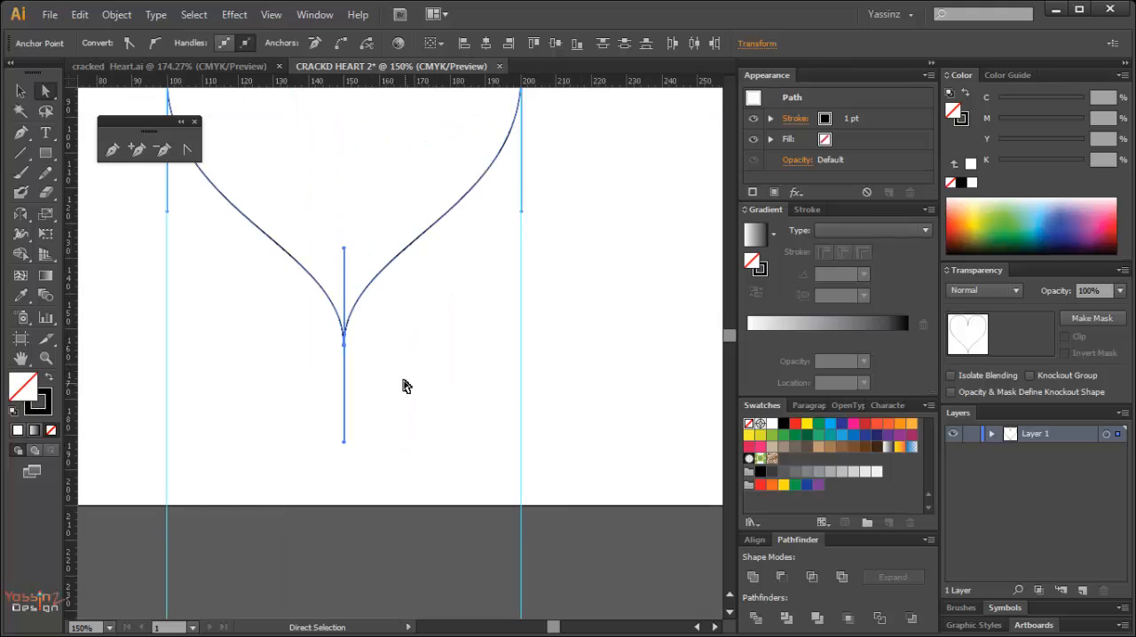
pyautogui.keyDown('ctrl'); pyautogui.click(305, 333); pyautogui.keyUp('ctrl')
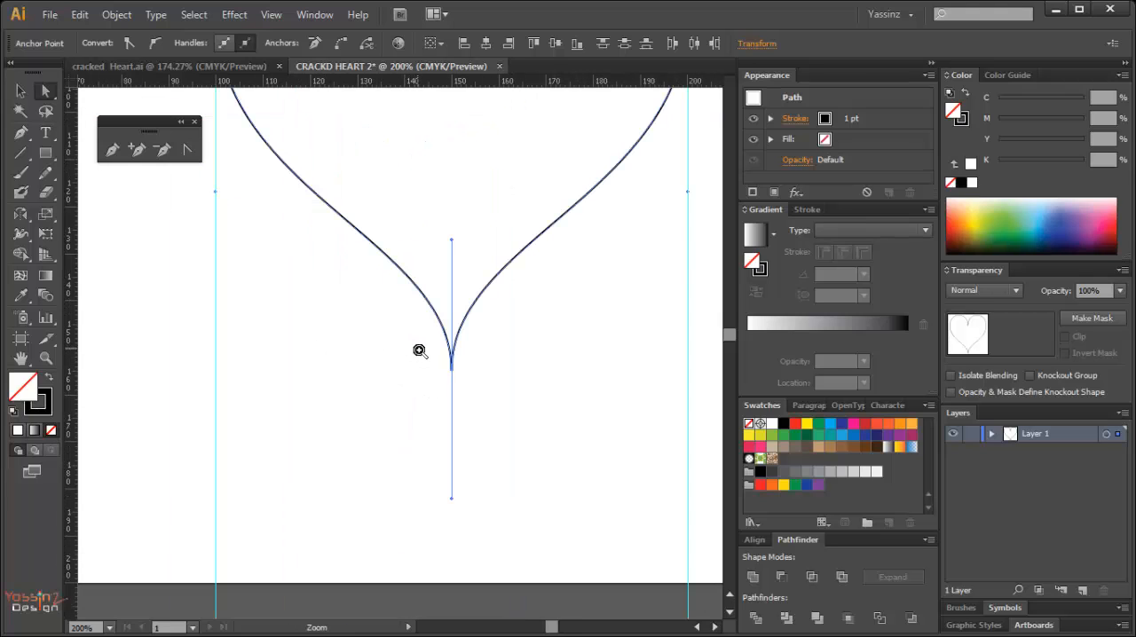
pyautogui.moveTo(416, 345); pyautogui.dragTo(502, 431)
pyautogui.click(471, 381)
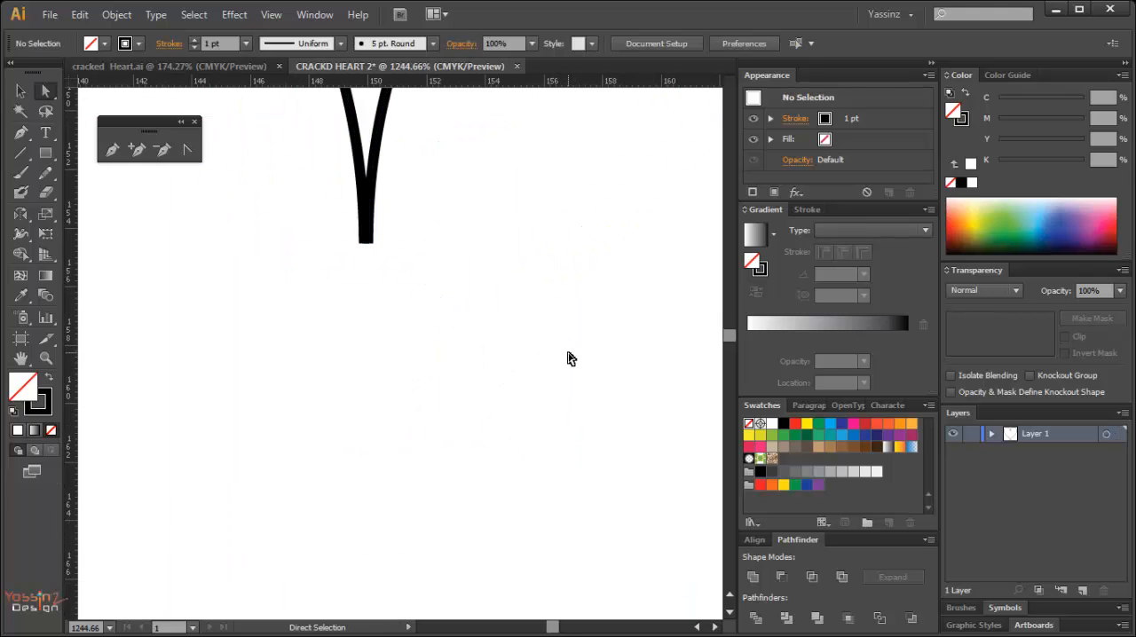
pyautogui.scroll(3, 494, 343)
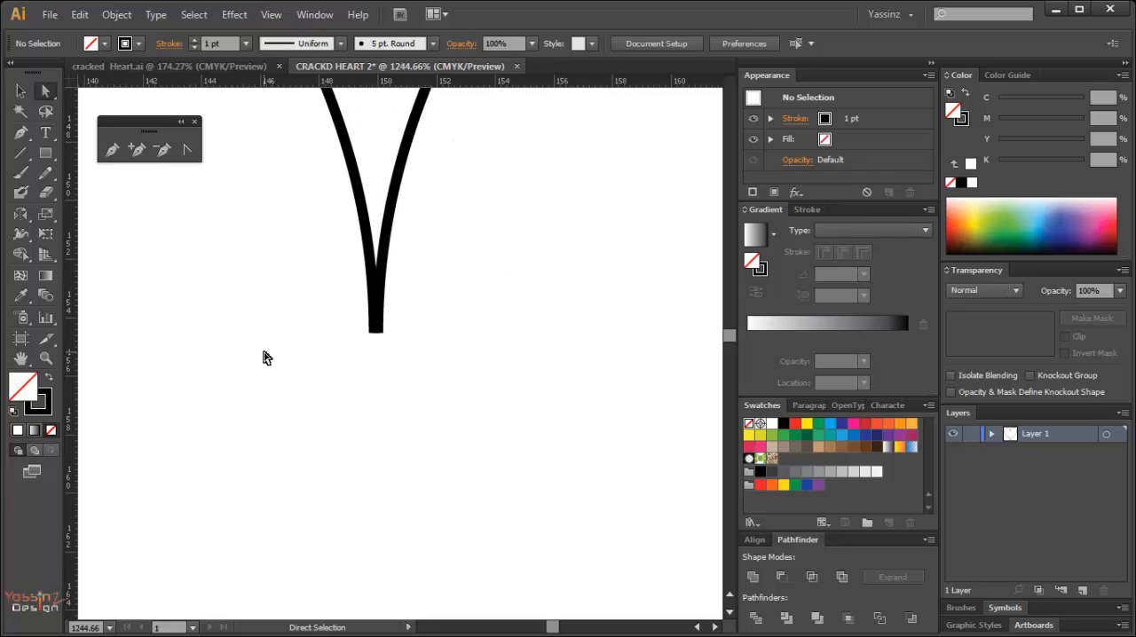
pyautogui.moveTo(270, 284); pyautogui.dragTo(442, 393)
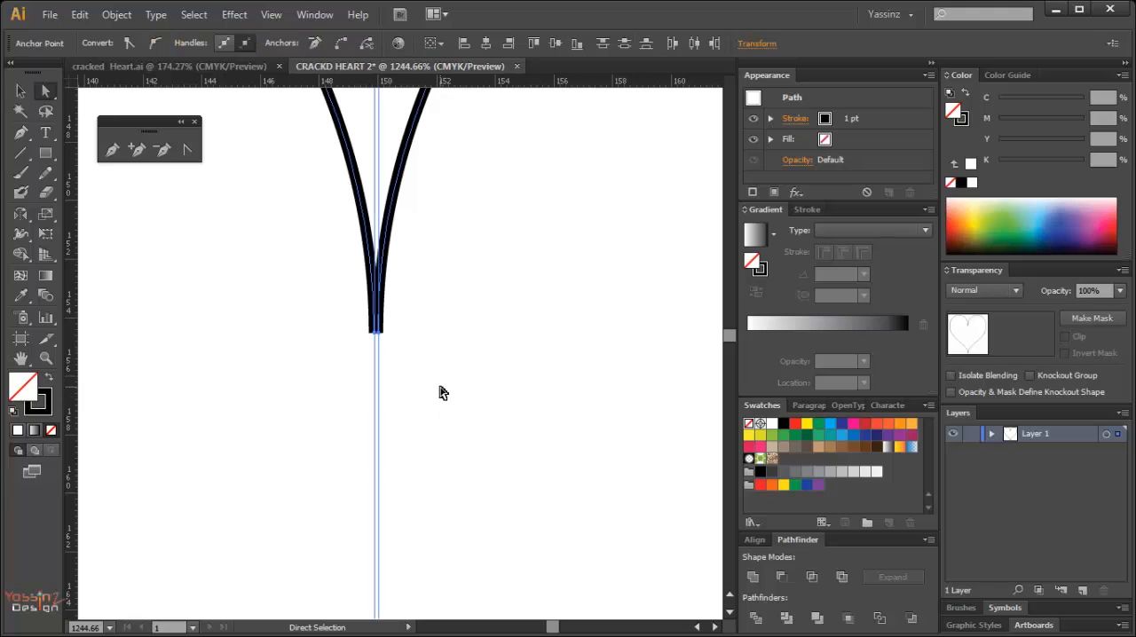
pyautogui.keyDown('ctrl'); pyautogui.moveTo(310, 309); pyautogui.dragTo(440, 389); pyautogui.keyUp('ctrl')
pyautogui.moveTo(418, 315); pyautogui.dragTo(390, 315)
pyautogui.click(417, 366)
pyautogui.hotkey('ctrl', 'z')
pyautogui.click(412, 315)
pyautogui.click(393, 358)
pyautogui.keyDown('ctrl'); pyautogui.moveTo(325, 264); pyautogui.dragTo(488, 378); pyautogui.keyUp('ctrl')
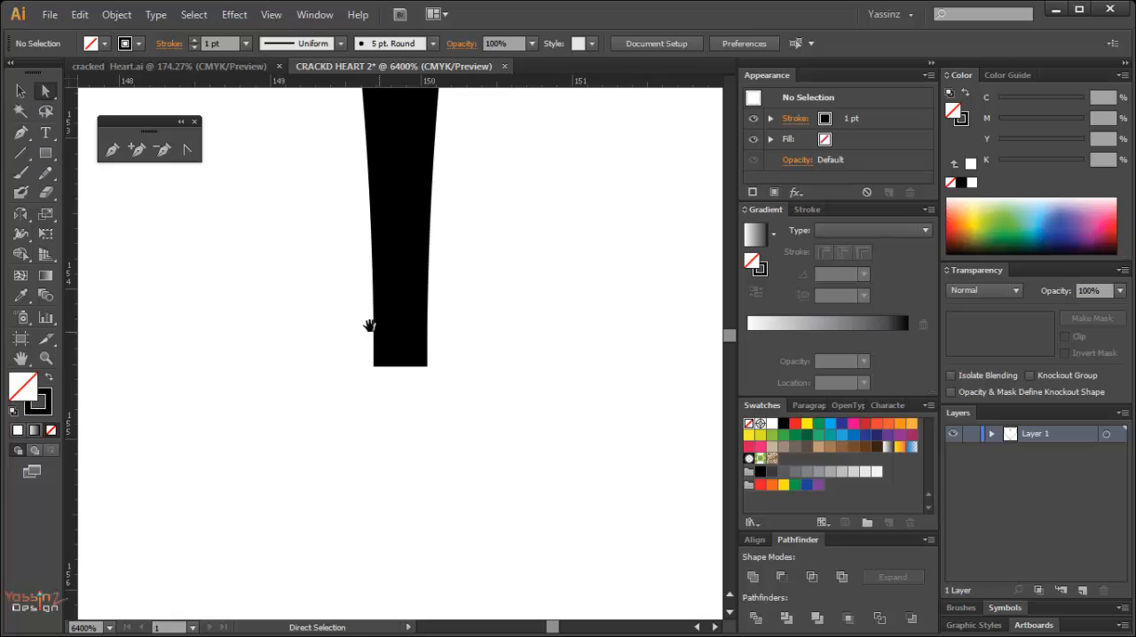
# Join the two coinciding bottom end points into a single anchor point.
pyautogui.moveTo(300, 297); pyautogui.dragTo(490, 440)
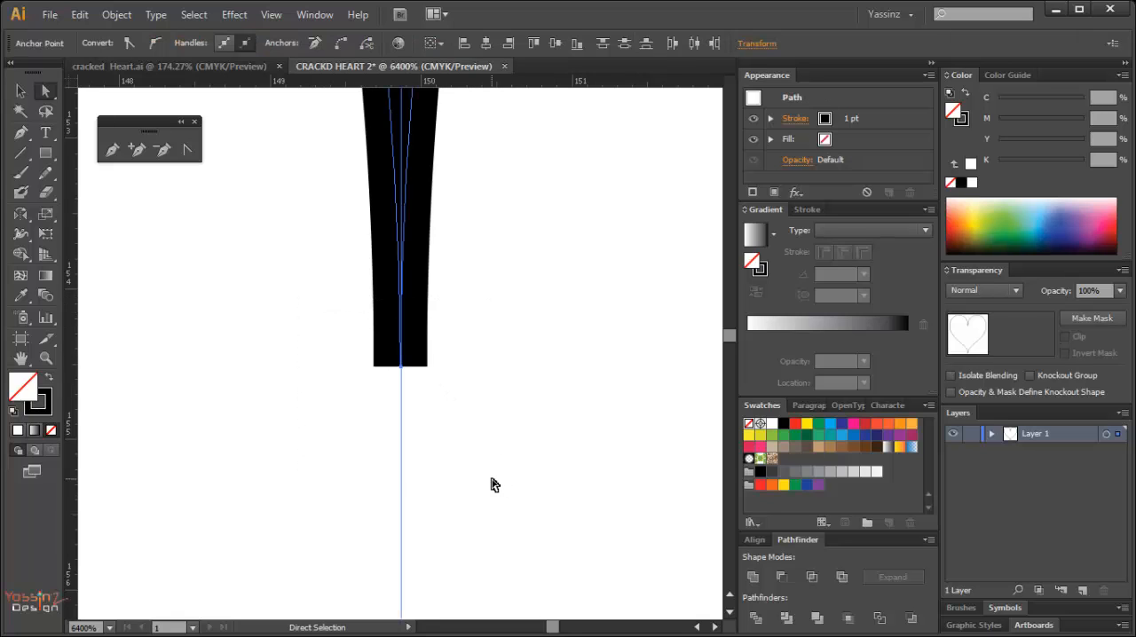
pyautogui.keyDown('ctrl'); pyautogui.keyDown('alt'); pyautogui.click(335, 212); pyautogui.keyUp('alt'); pyautogui.keyUp('ctrl')
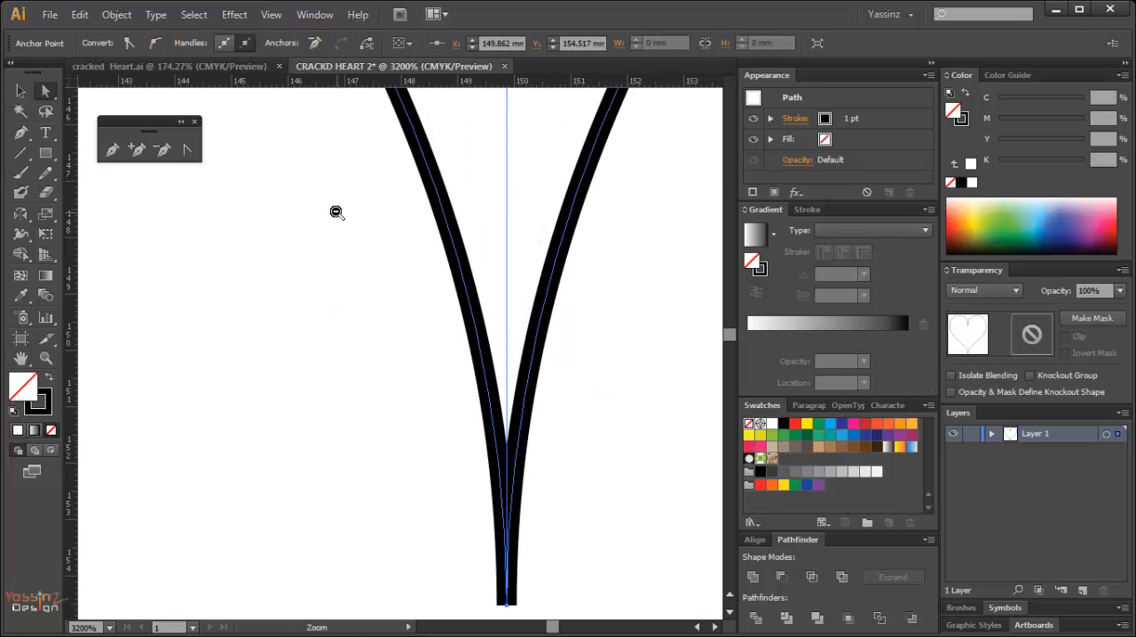
pyautogui.keyDown('ctrl'); pyautogui.keyDown('alt'); pyautogui.click(335, 211); pyautogui.keyUp('alt'); pyautogui.keyUp('ctrl')
pyautogui.keyDown('ctrl'); pyautogui.keyDown('alt'); pyautogui.click(337, 212); pyautogui.keyUp('alt'); pyautogui.keyUp('ctrl')
pyautogui.keyDown('ctrl'); pyautogui.keyDown('alt'); pyautogui.click(357, 217); pyautogui.keyUp('alt'); pyautogui.keyUp('ctrl')
pyautogui.keyDown('ctrl'); pyautogui.keyDown('alt'); pyautogui.click(360, 218); pyautogui.keyUp('alt'); pyautogui.keyUp('ctrl')
pyautogui.keyDown('ctrl'); pyautogui.keyDown('alt'); pyautogui.click(377, 218); pyautogui.keyUp('alt'); pyautogui.keyUp('ctrl')
pyautogui.keyDown('ctrl'); pyautogui.keyDown('alt'); pyautogui.click(442, 209); pyautogui.keyUp('alt'); pyautogui.keyUp('ctrl')
pyautogui.keyDown('ctrl'); pyautogui.keyDown('alt'); pyautogui.click(442, 209); pyautogui.keyUp('alt'); pyautogui.keyUp('ctrl')
pyautogui.keyDown('ctrl'); pyautogui.keyDown('alt'); pyautogui.click(442, 210); pyautogui.keyUp('alt'); pyautogui.keyUp('ctrl')
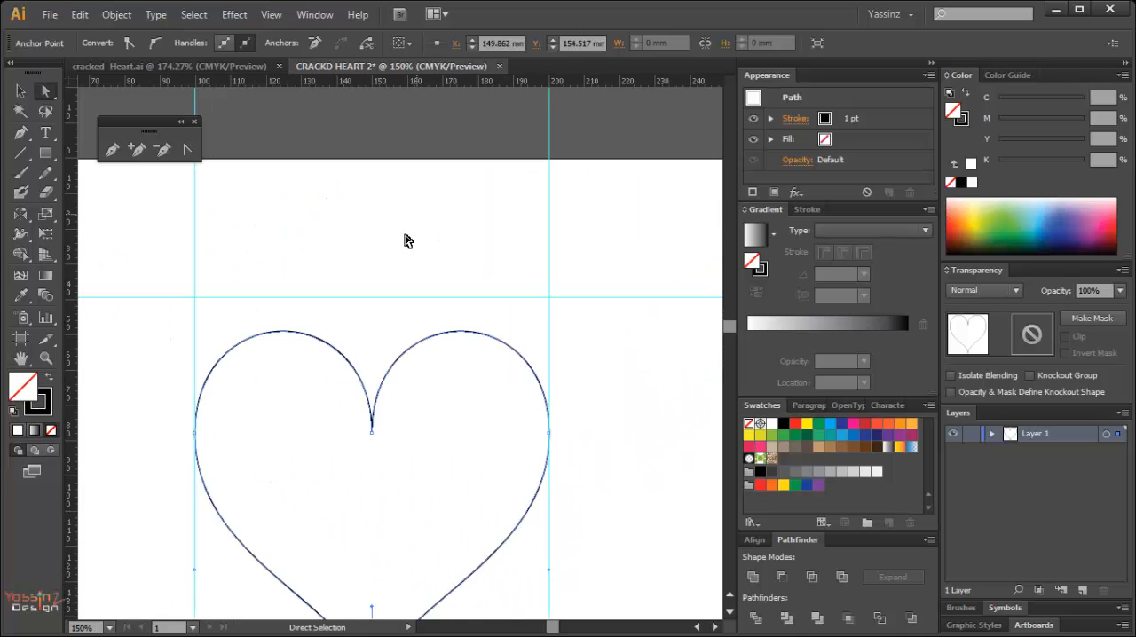
# Join the two upper end points at the notch so the heart becomes one closed path.
pyautogui.moveTo(347, 400); pyautogui.dragTo(433, 404)
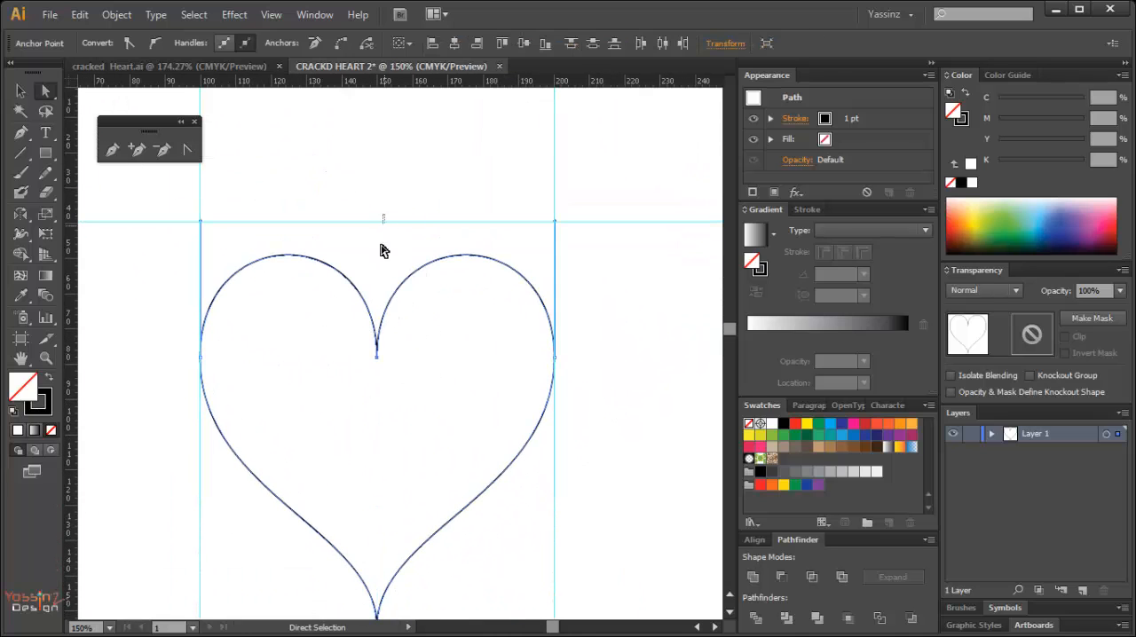
pyautogui.click(426, 195)
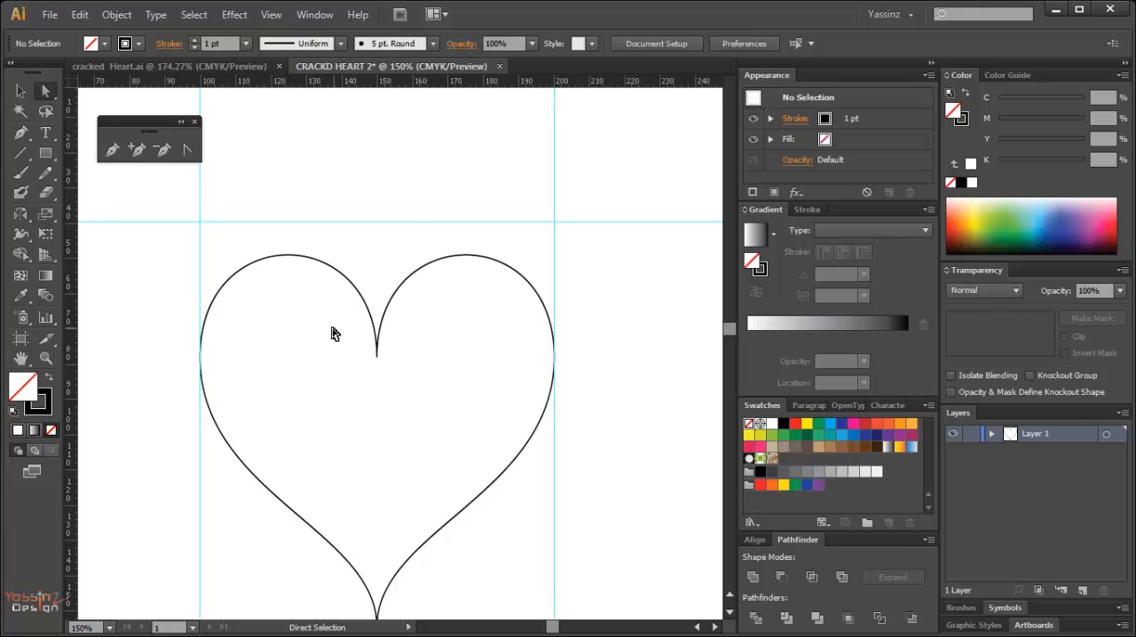
pyautogui.moveTo(333, 333); pyautogui.dragTo(409, 372)
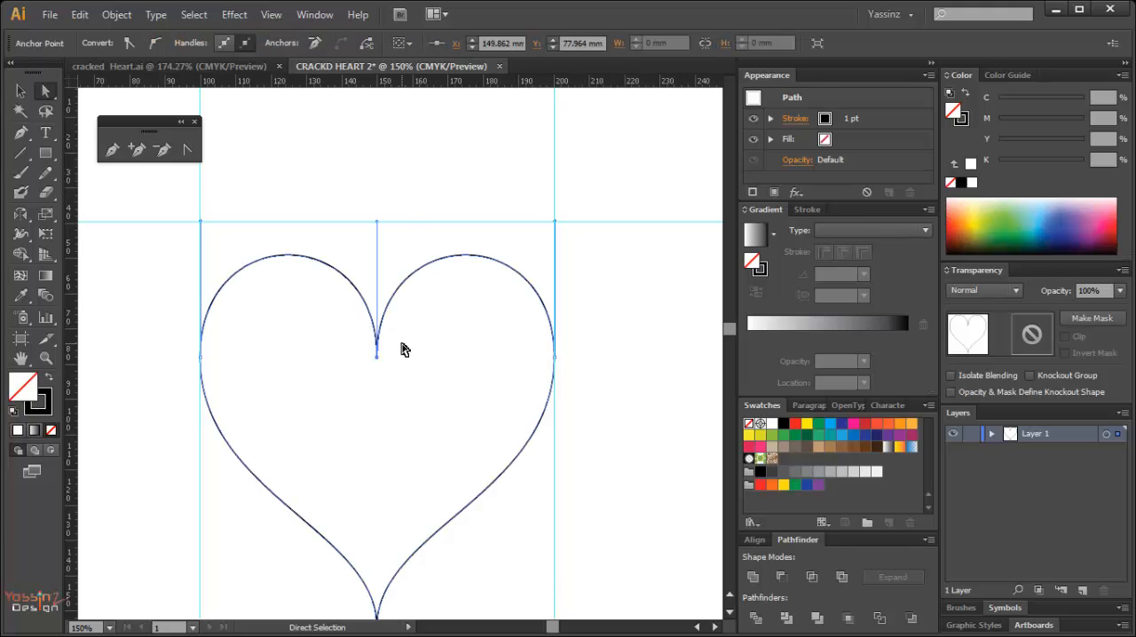
pyautogui.click(449, 248)
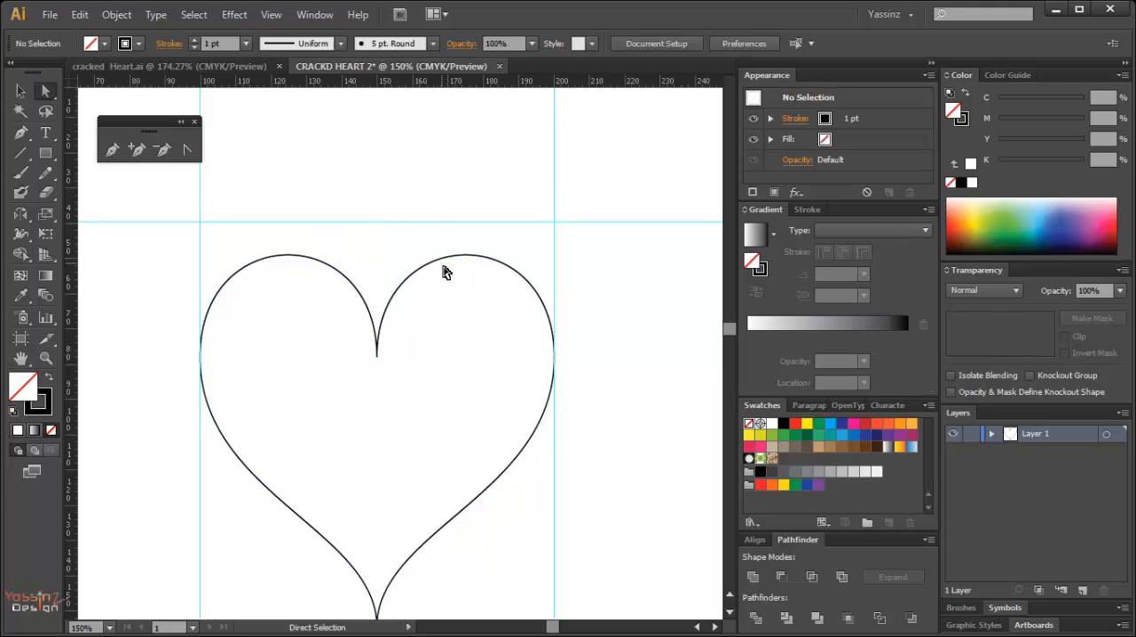
# Delete the two vertical guides and the horizontal guide around the heart.
pyautogui.press('v')
pyautogui.moveTo(132, 189); pyautogui.dragTo(652, 228)
pyautogui.press('Delete')
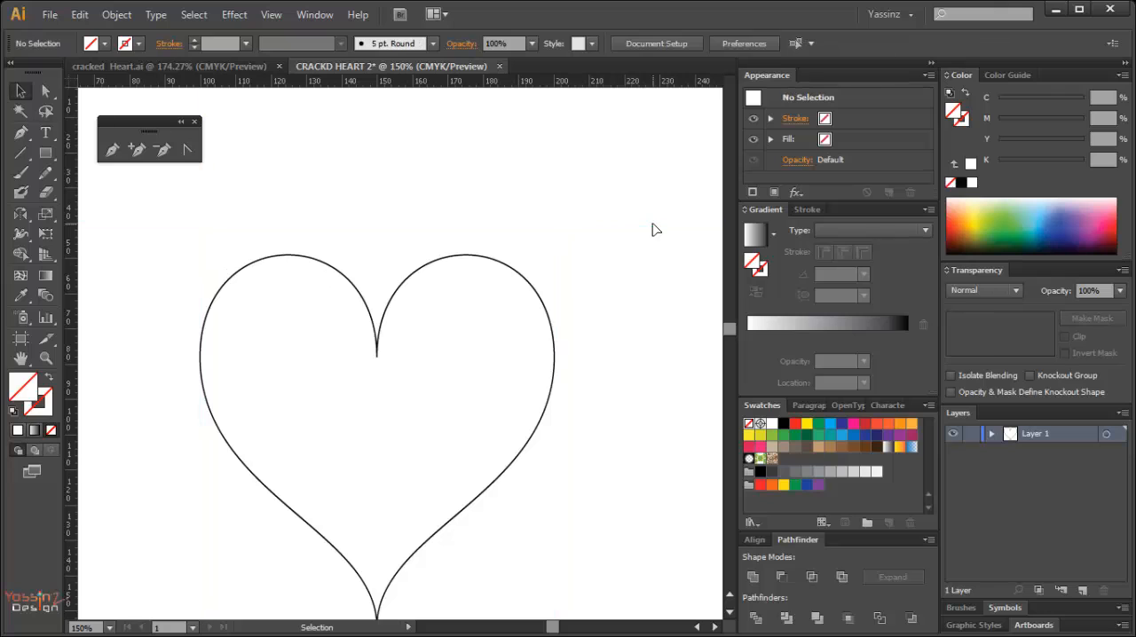
# Nudge the heart's bottom anchor point straight down so the shape is about 111 mm tall.
pyautogui.keyDown('ctrl'); pyautogui.keyDown('alt'); pyautogui.doubleClick(333, 403); pyautogui.keyUp('alt'); pyautogui.keyUp('ctrl')
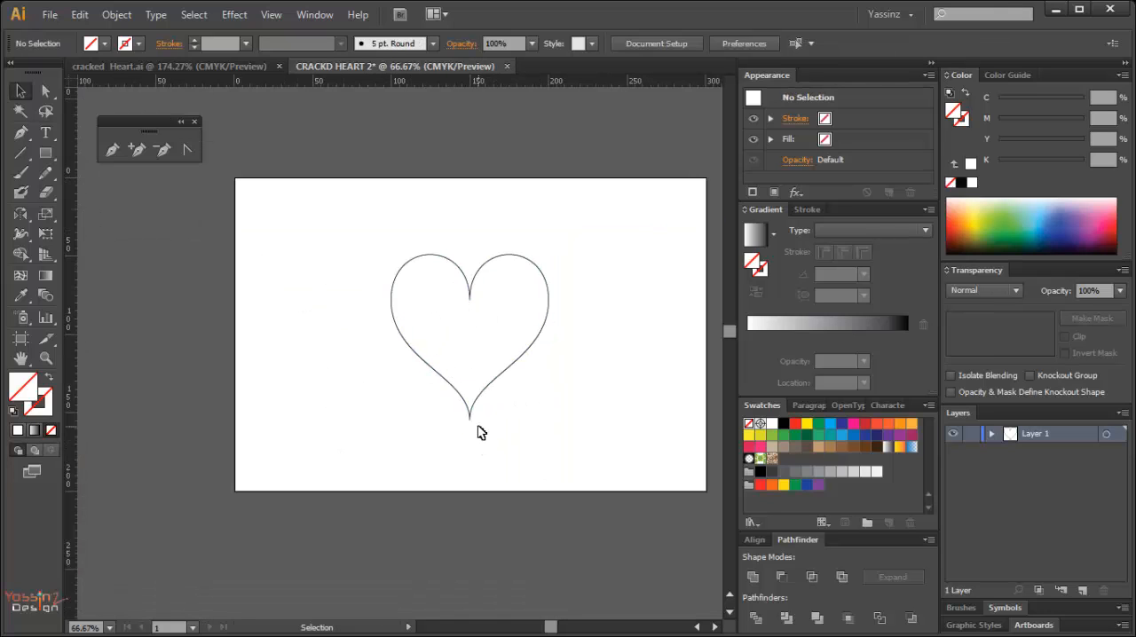
pyautogui.press('a')
pyautogui.moveTo(440, 345); pyautogui.dragTo(494, 444)
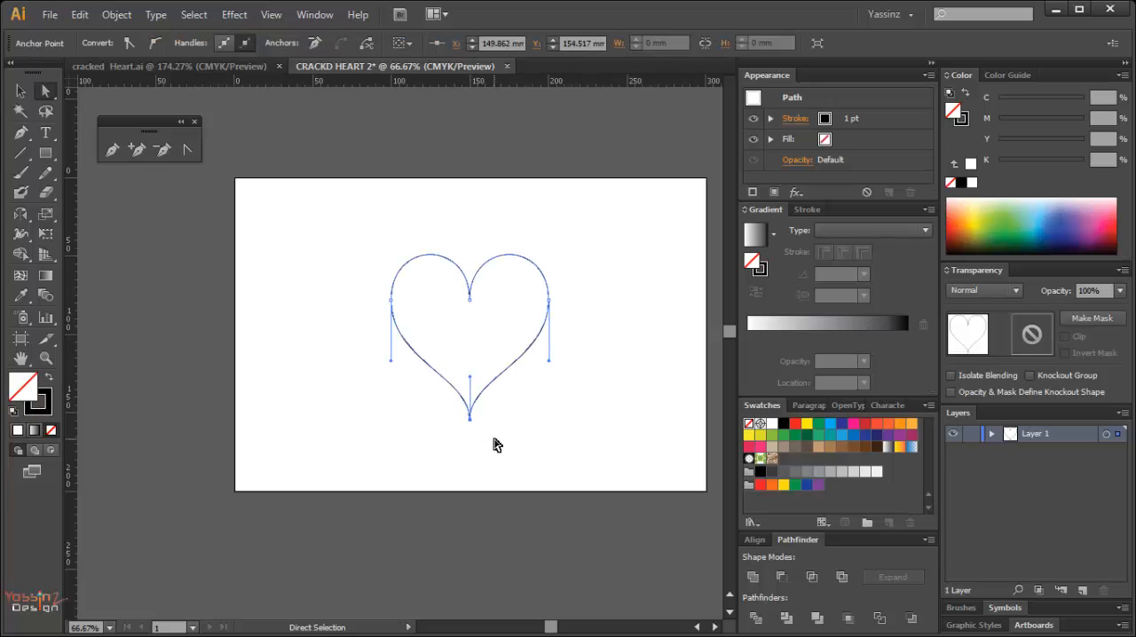
pyautogui.press('Down')
pyautogui.press('Down')
pyautogui.press('Down')
pyautogui.press('Down')
pyautogui.press('Down')
pyautogui.press('Down')
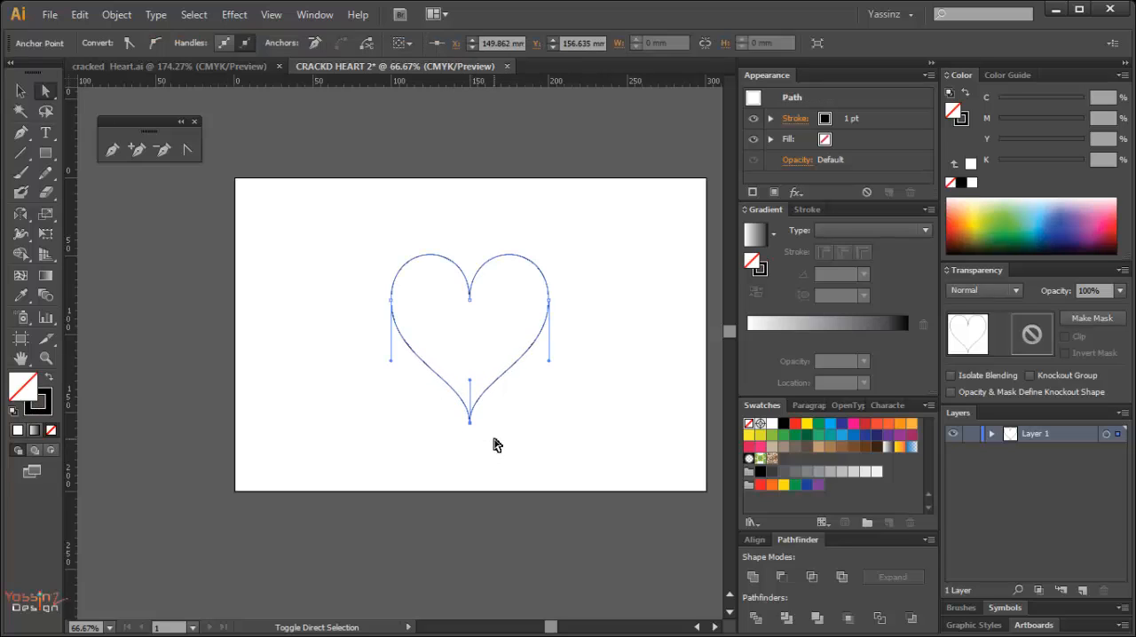
pyautogui.hotkey('shift', 'Down')
pyautogui.click(609, 283)
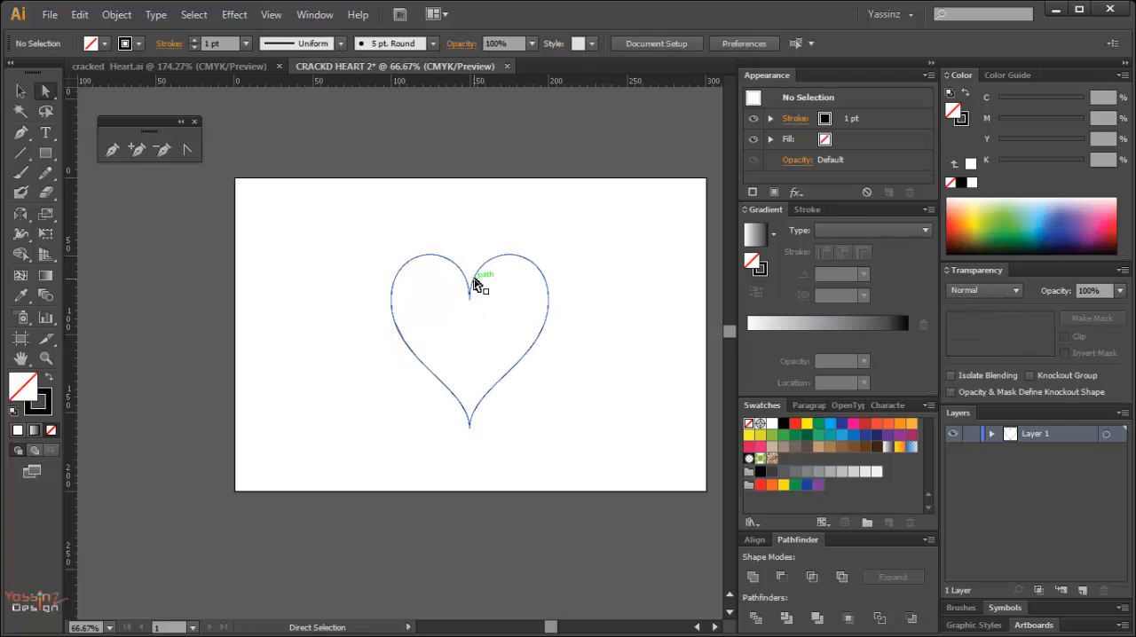
# Check upper and lower segments of the right half to see whether the outline is one continuous path.
pyautogui.click(502, 264)
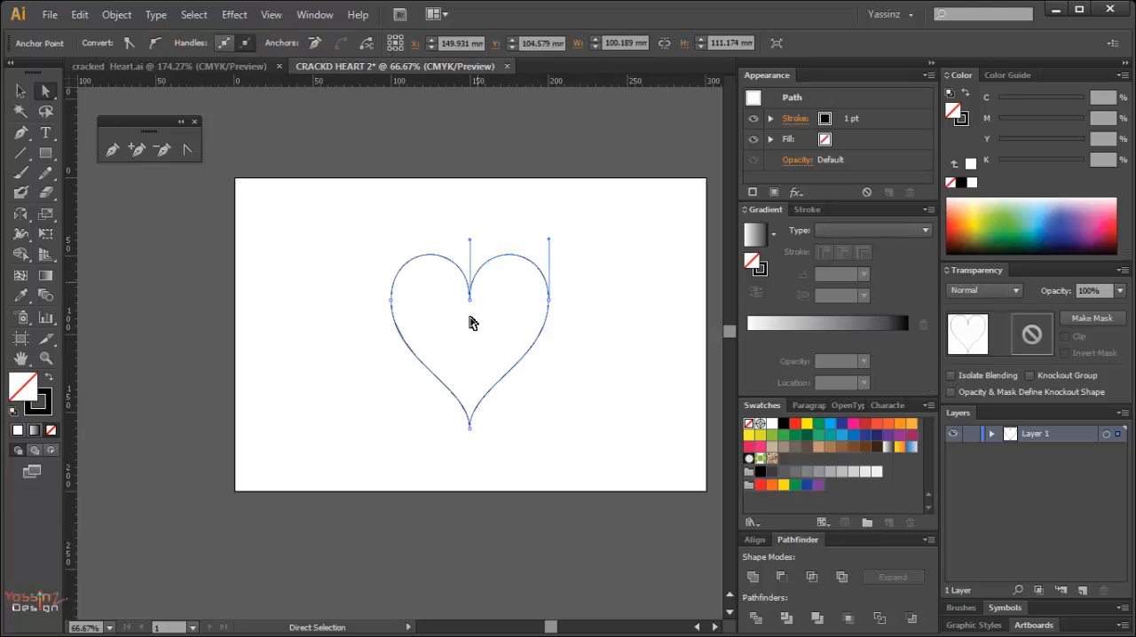
pyautogui.press('e')
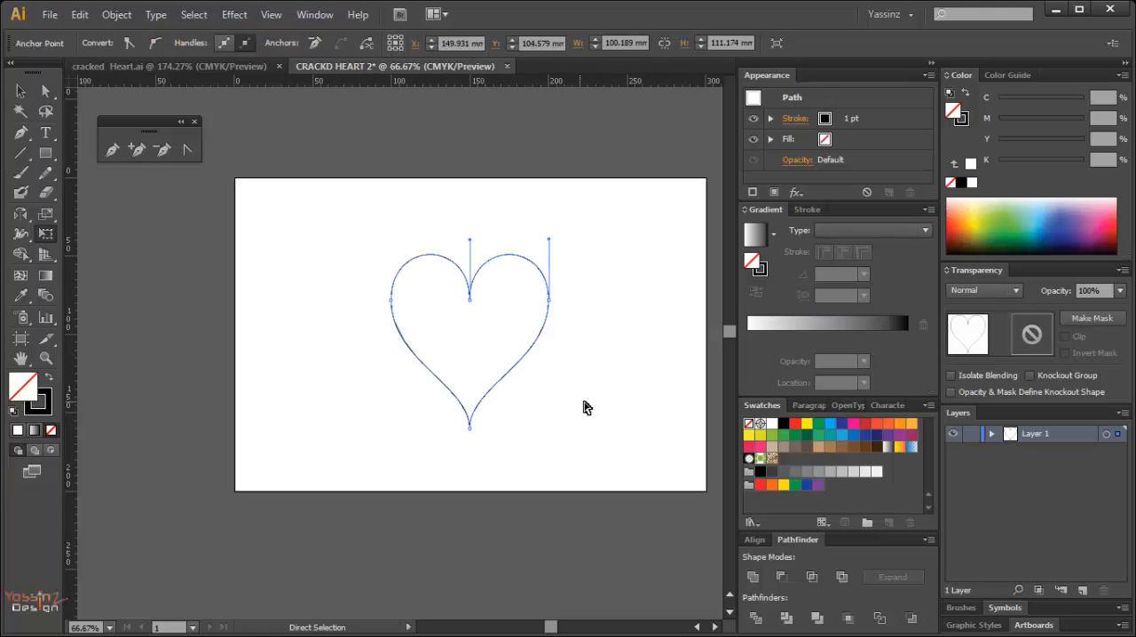
pyautogui.click(586, 406)
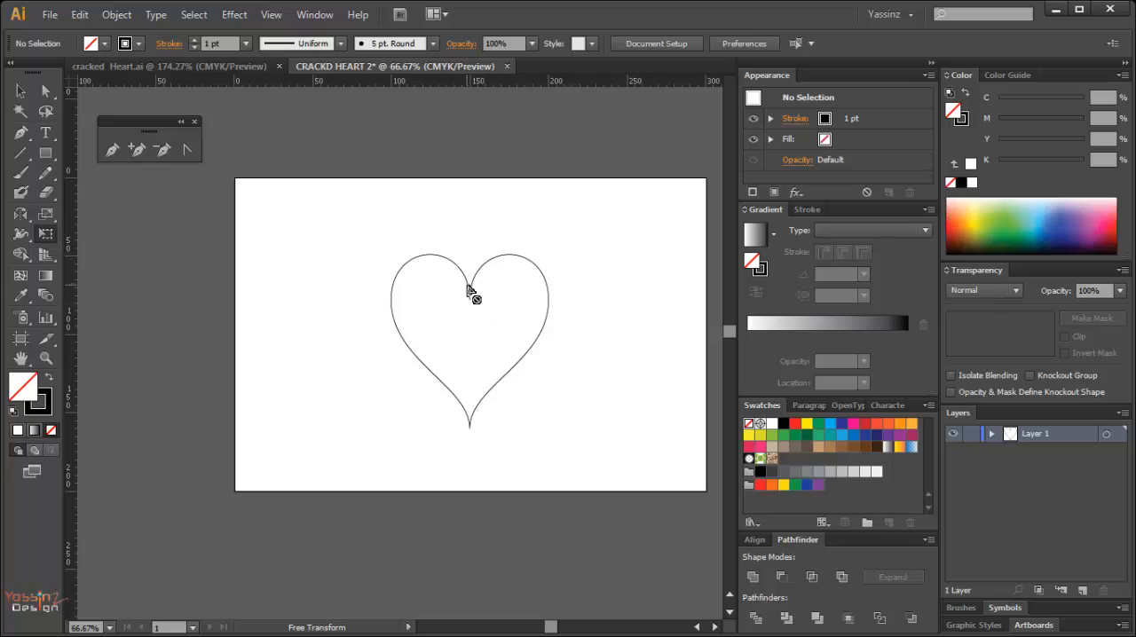
pyautogui.keyDown('ctrl'); pyautogui.click(538, 338); pyautogui.keyUp('ctrl')
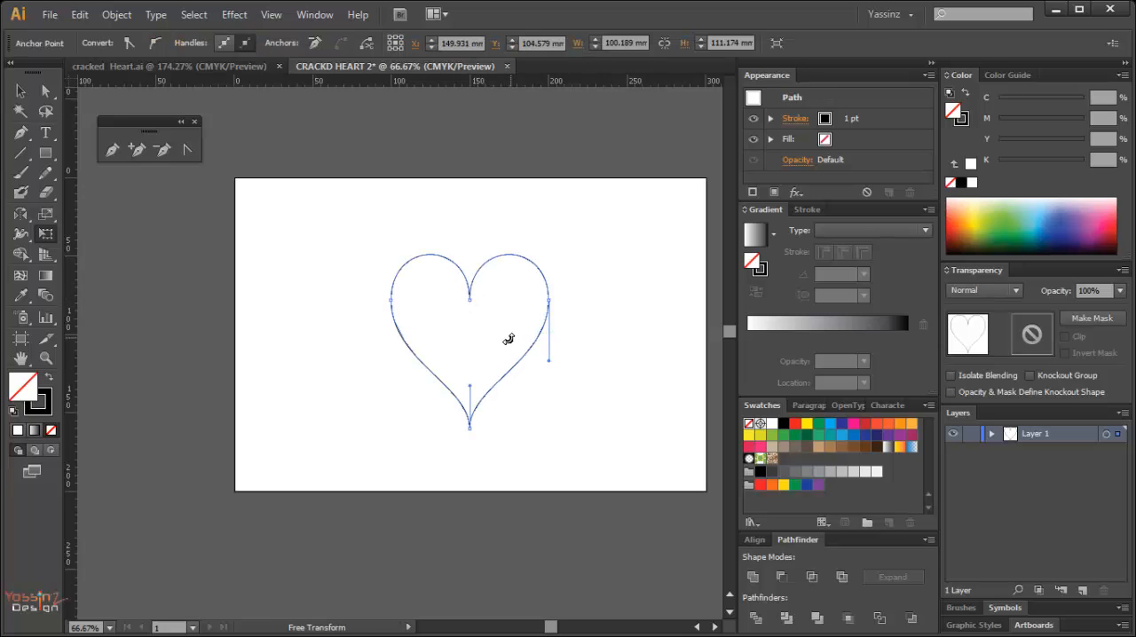
pyautogui.click(594, 381)
pyautogui.press('v')
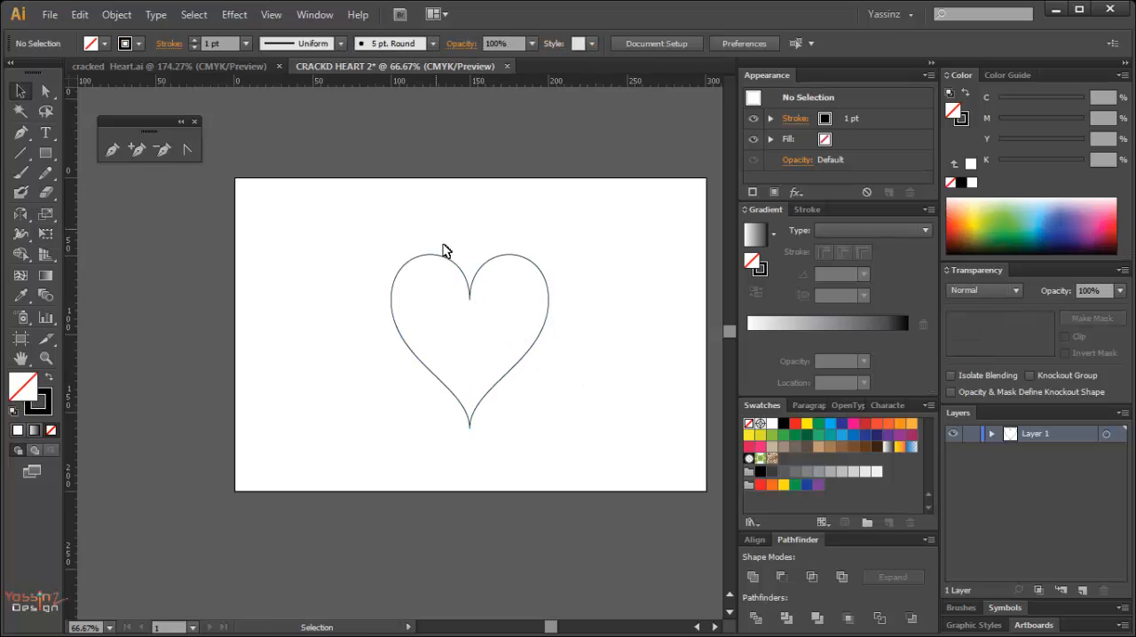
# Enlarge the heart proportionally from its centre to about 117 mm wide and 130 mm high, and move it slightly up the artboard.
pyautogui.click(479, 269)
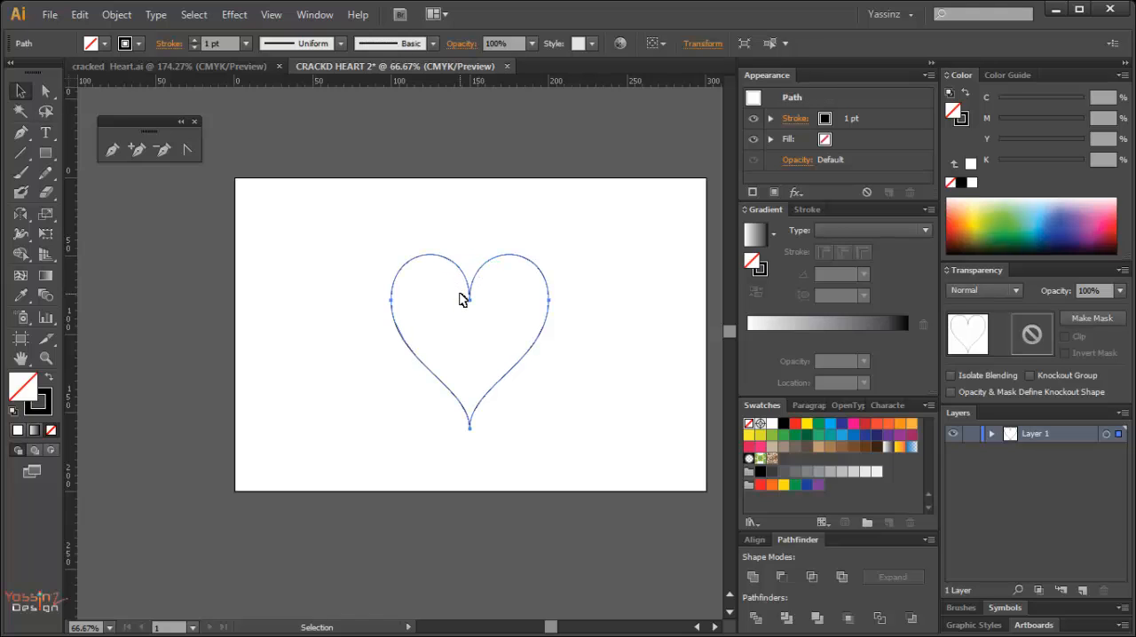
pyautogui.press('e')
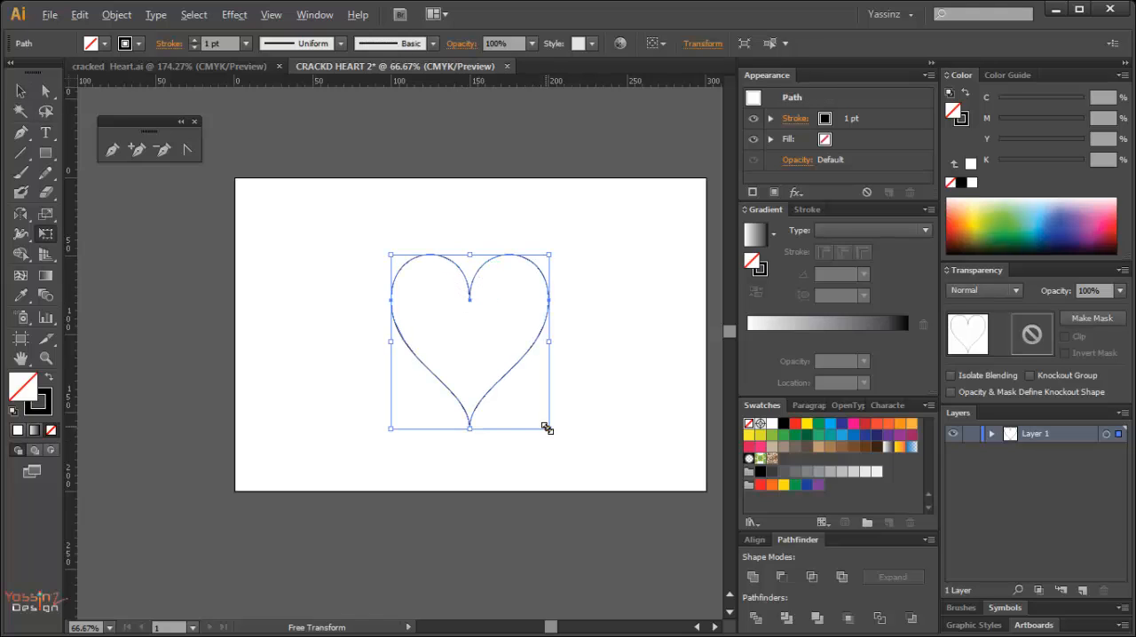
pyautogui.moveTo(549, 429); pyautogui.dragTo(563, 444)
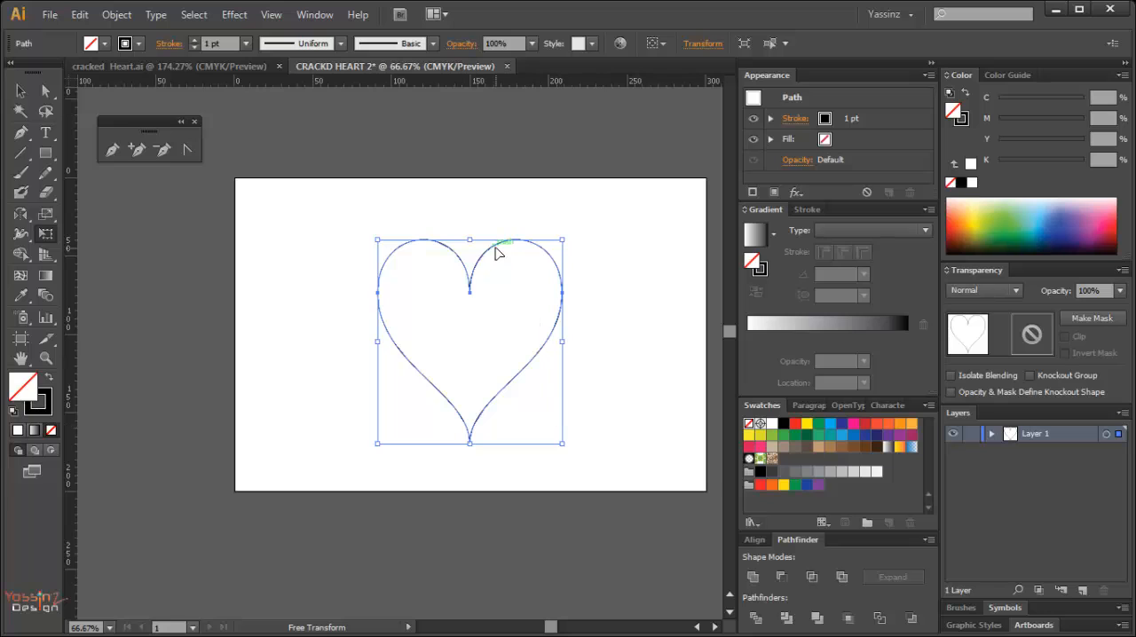
pyautogui.moveTo(496, 253); pyautogui.dragTo(500, 240)
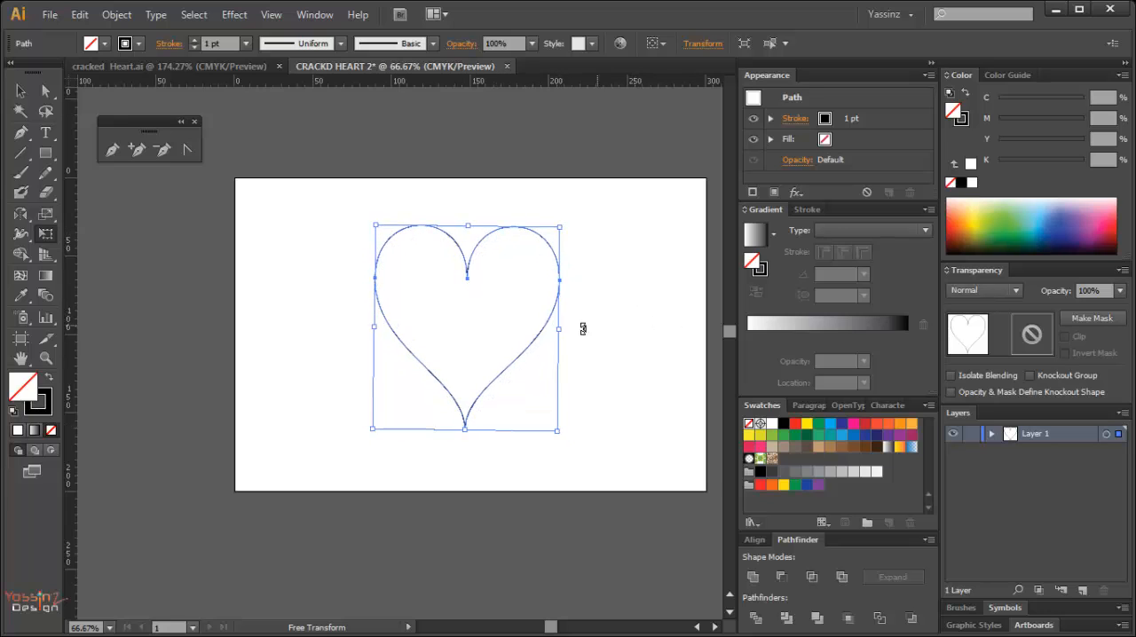
pyautogui.keyDown('ctrl'); pyautogui.click(639, 320); pyautogui.keyUp('ctrl')
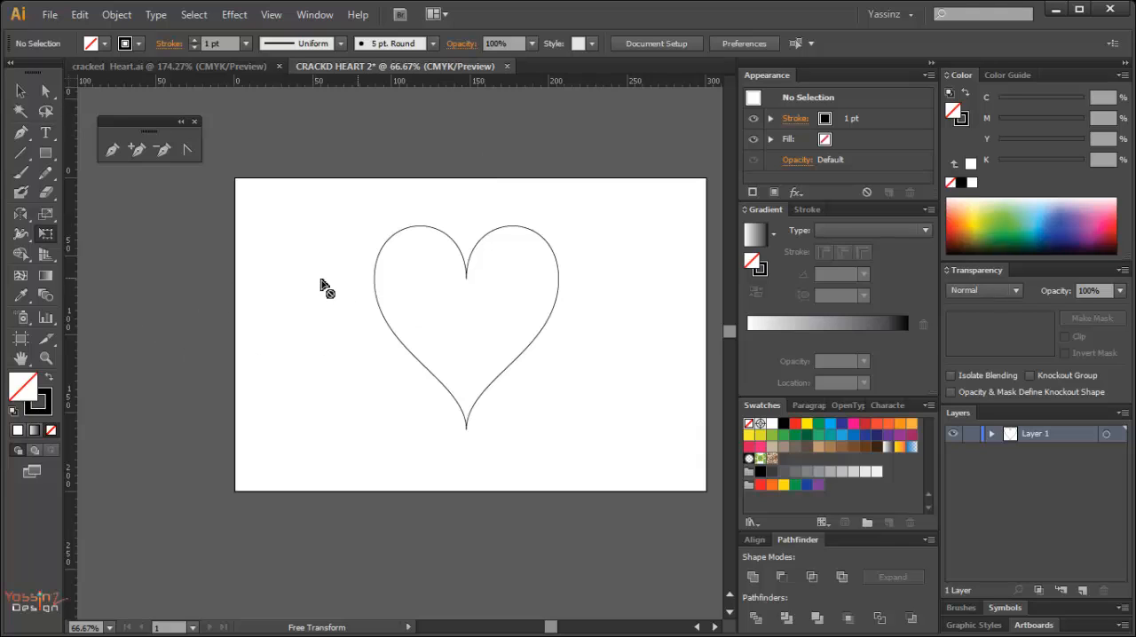
# Swap the heart's fill and stroke so it has a solid black fill and no stroke.
pyautogui.hotkey('ctrl', 'space')
pyautogui.moveTo(354, 218); pyautogui.dragTo(562, 449)
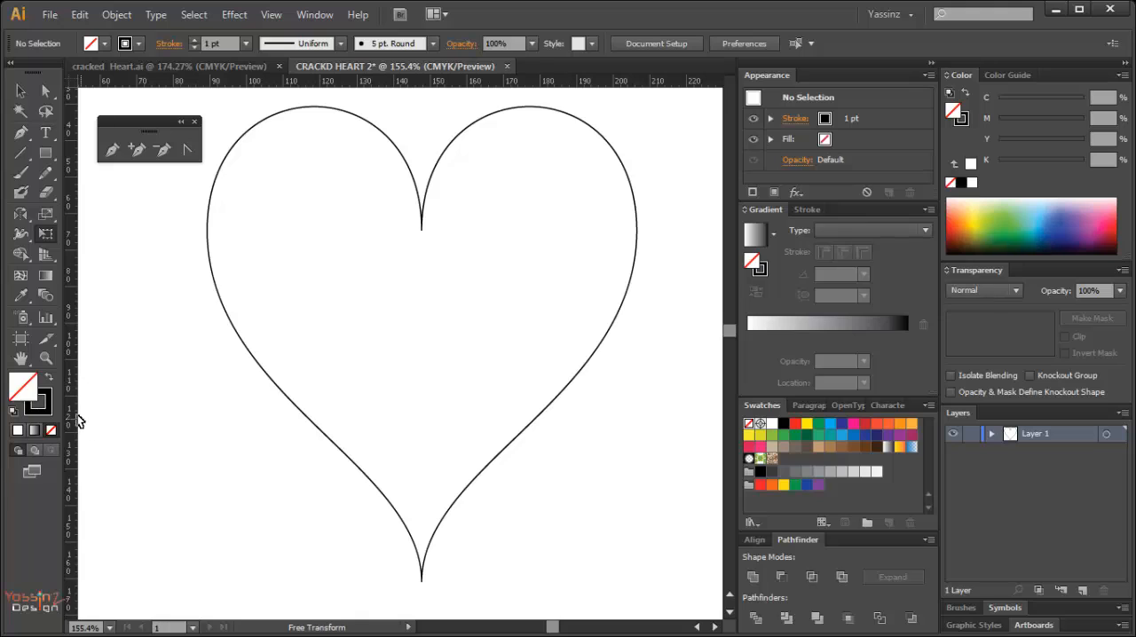
pyautogui.click(50, 376)
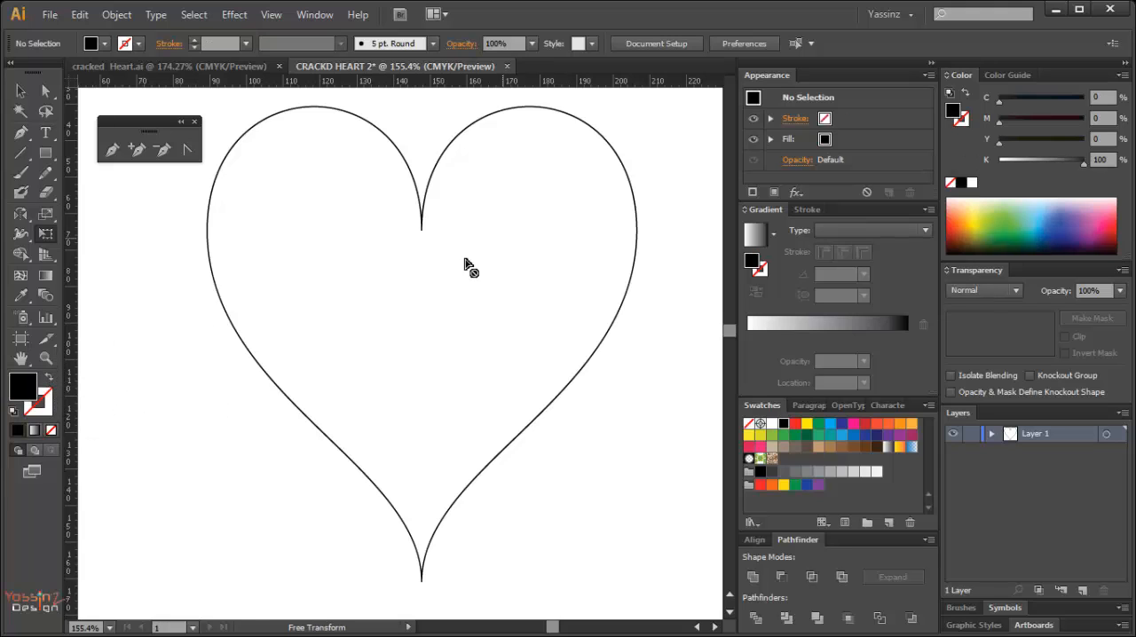
pyautogui.press('v')
pyautogui.moveTo(140, 227); pyautogui.dragTo(264, 401)
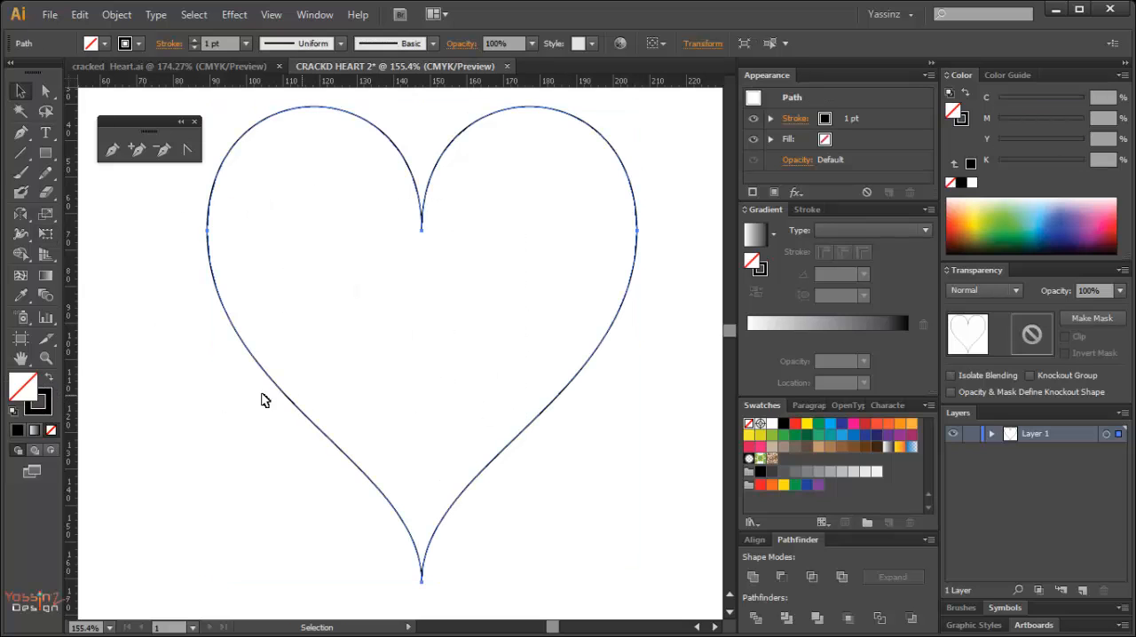
pyautogui.click(50, 377)
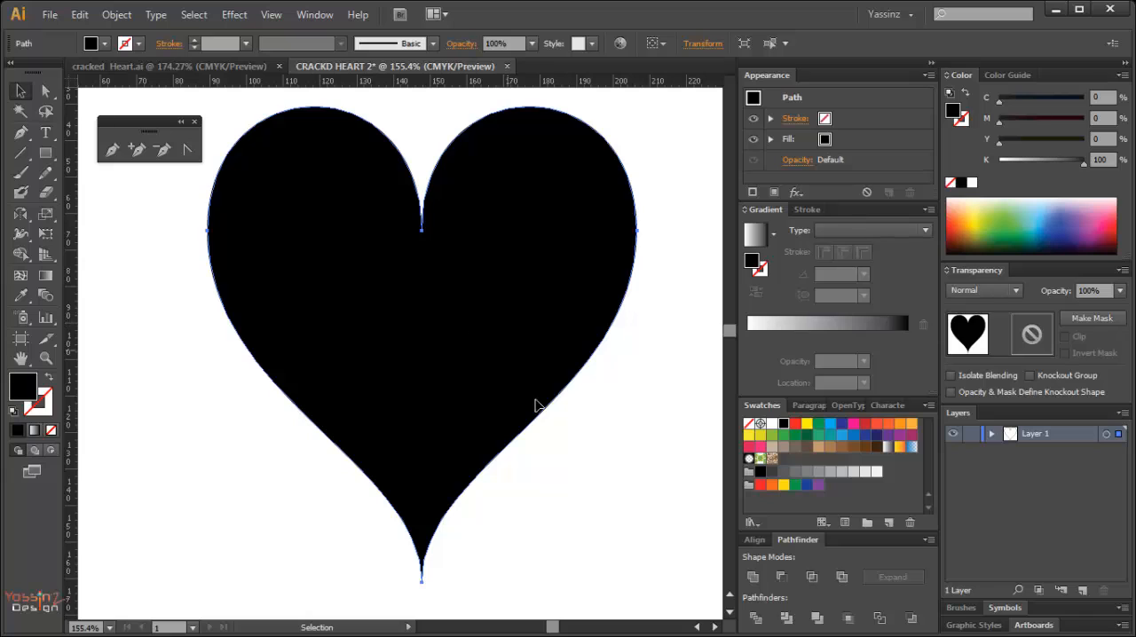
pyautogui.click(560, 471)
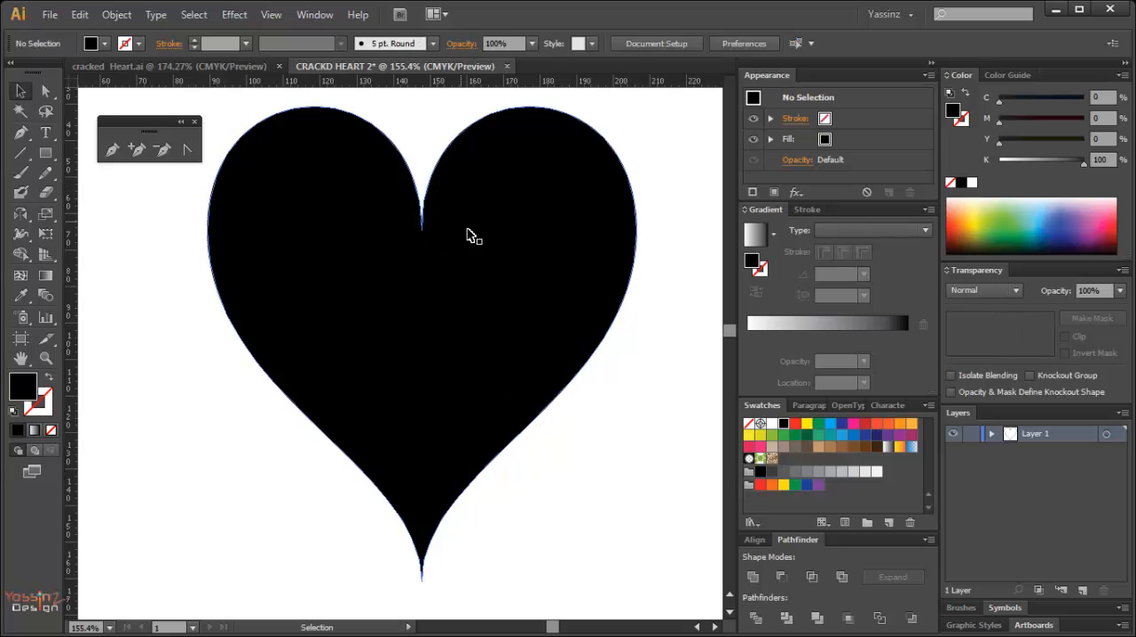
# Nudge the anchor point at the heart's notch straight up to Y 61.834 mm in outline mode, and return to preview at 100%.
pyautogui.hotkey('ctrl', 'y')
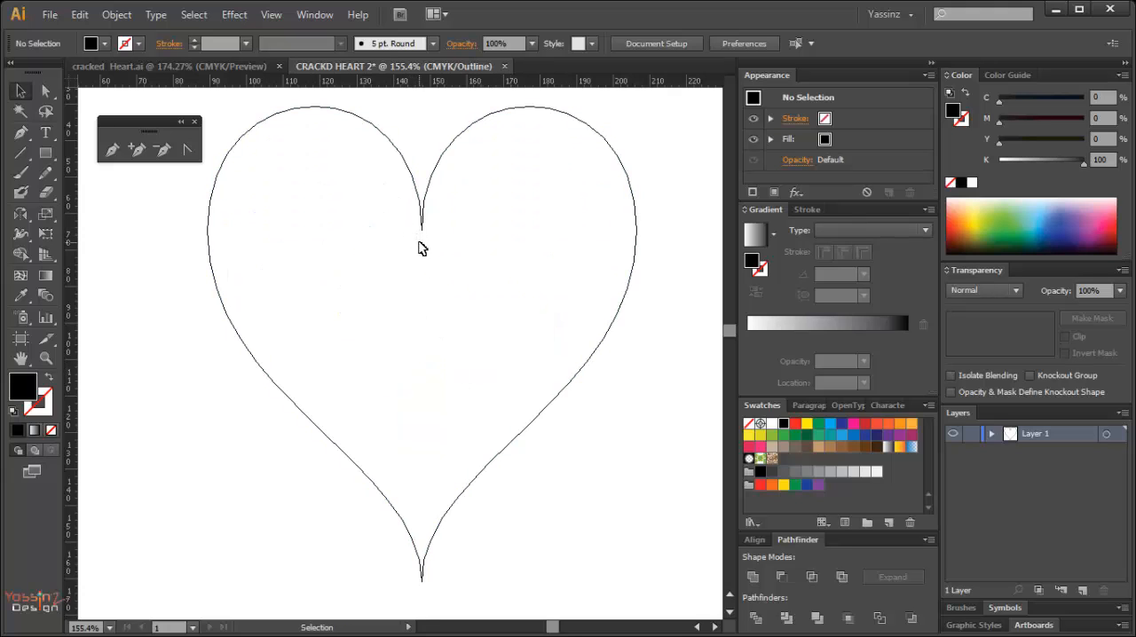
pyautogui.press('a')
pyautogui.moveTo(365, 191); pyautogui.dragTo(480, 275)
pyautogui.press('Up')
pyautogui.press('Up')
pyautogui.press('Up')
pyautogui.press('Up')
pyautogui.press('Up')
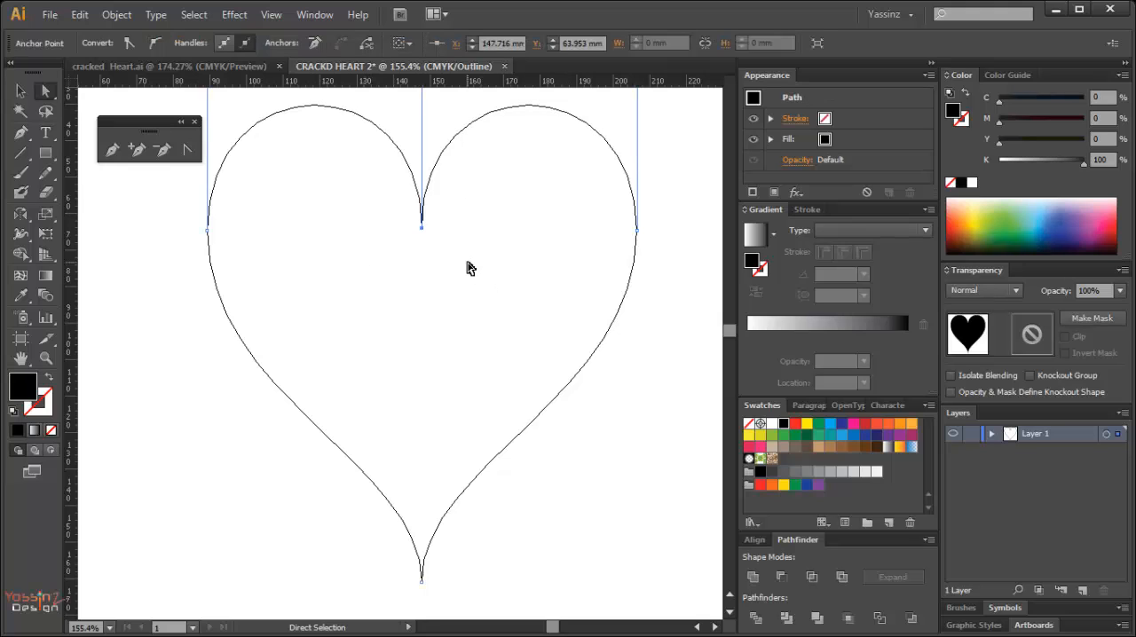
pyautogui.press('Down')
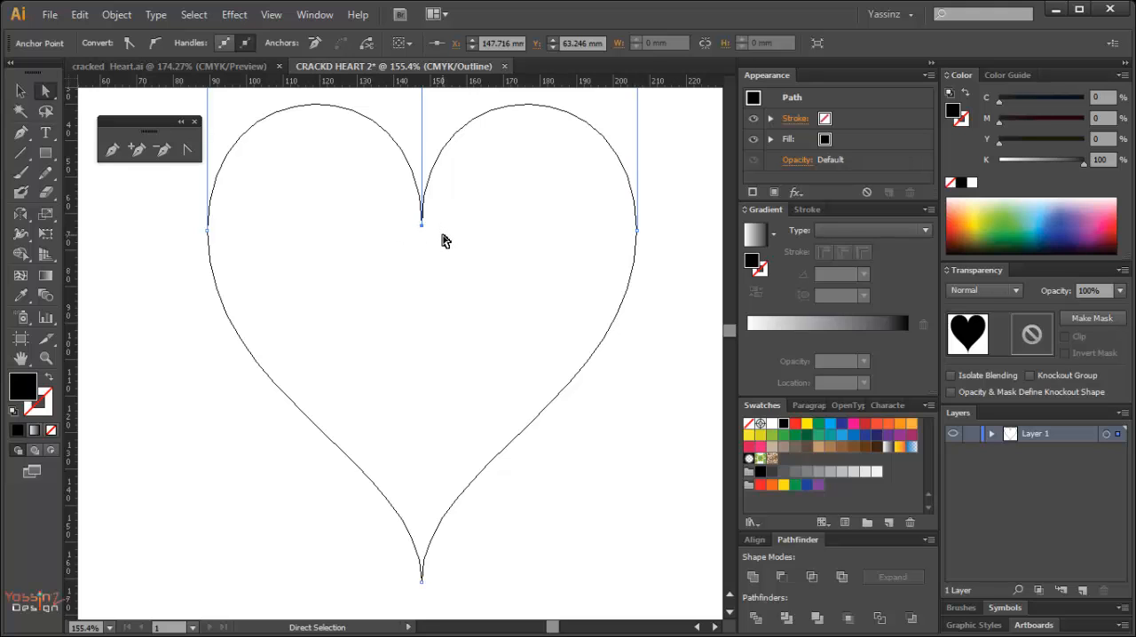
pyautogui.press('Up')
pyautogui.press('Up')
pyautogui.press('Up')
pyautogui.press('Up')
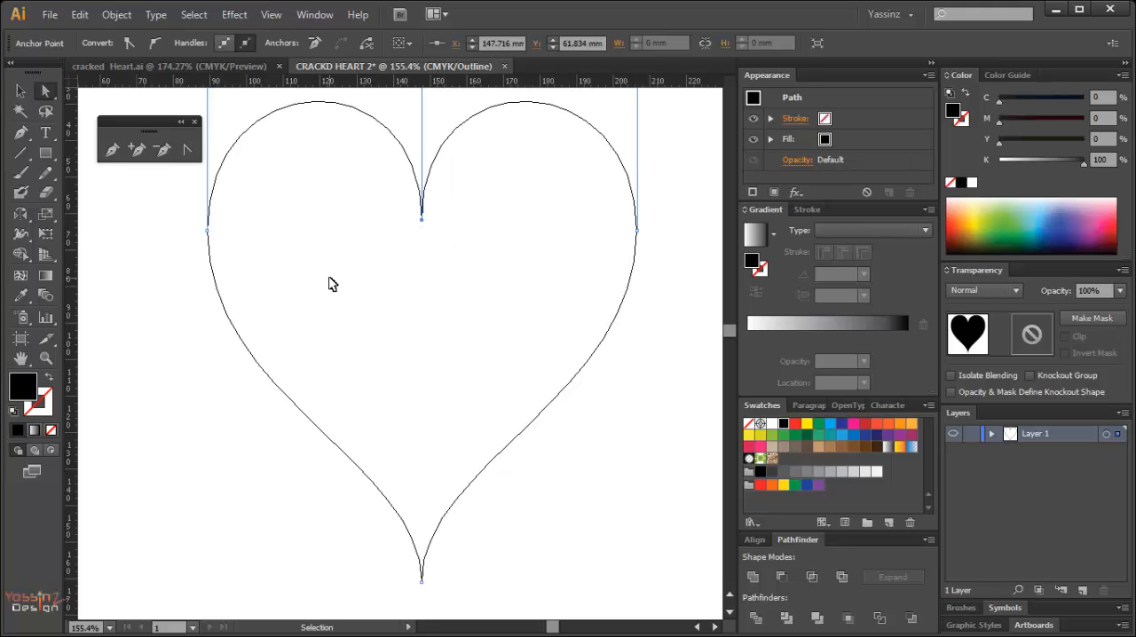
pyautogui.click(651, 370)
pyautogui.press('z')
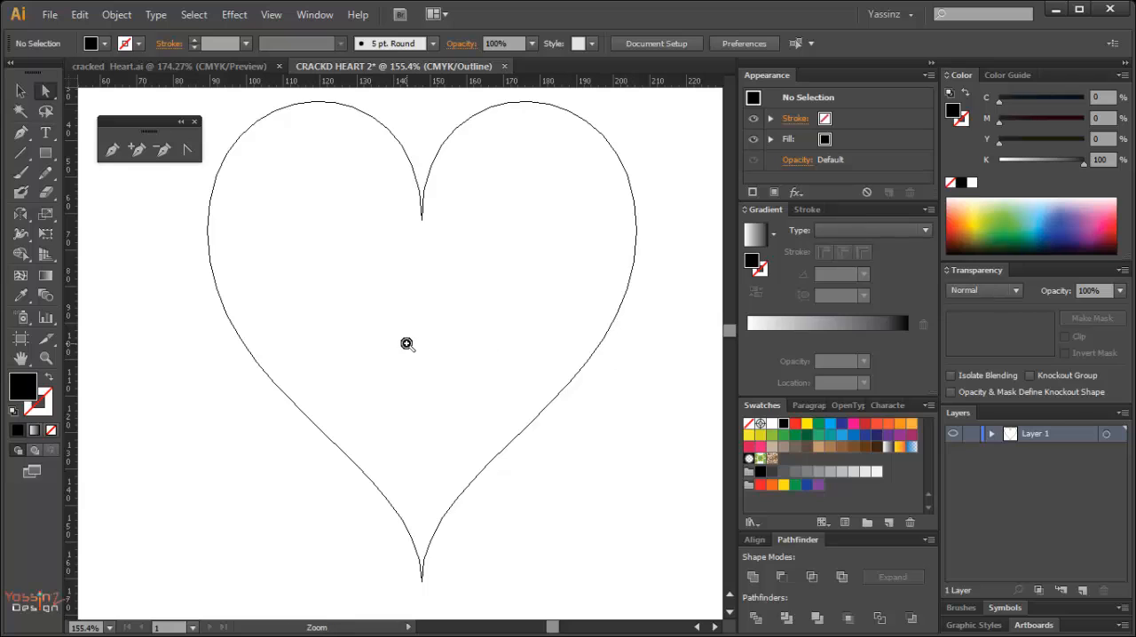
pyautogui.hotkey('ctrl', '1')
pyautogui.hotkey('ctrl', 'y')
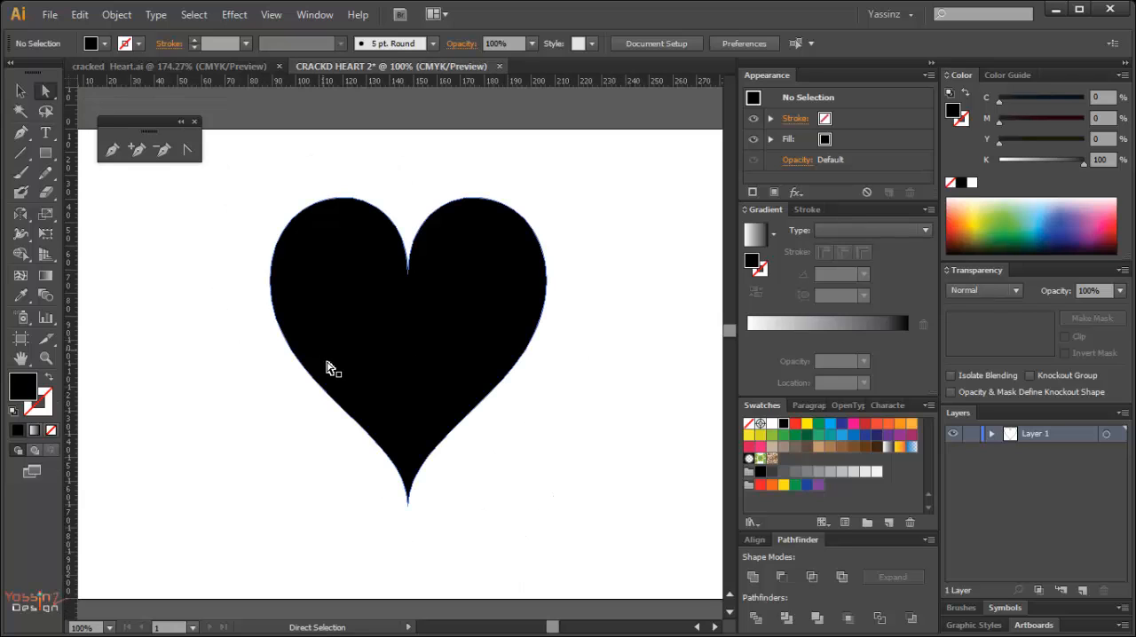
# Place a copy of the heart directly behind the original and fill the rear one with 50% gray.
pyautogui.click(414, 364)
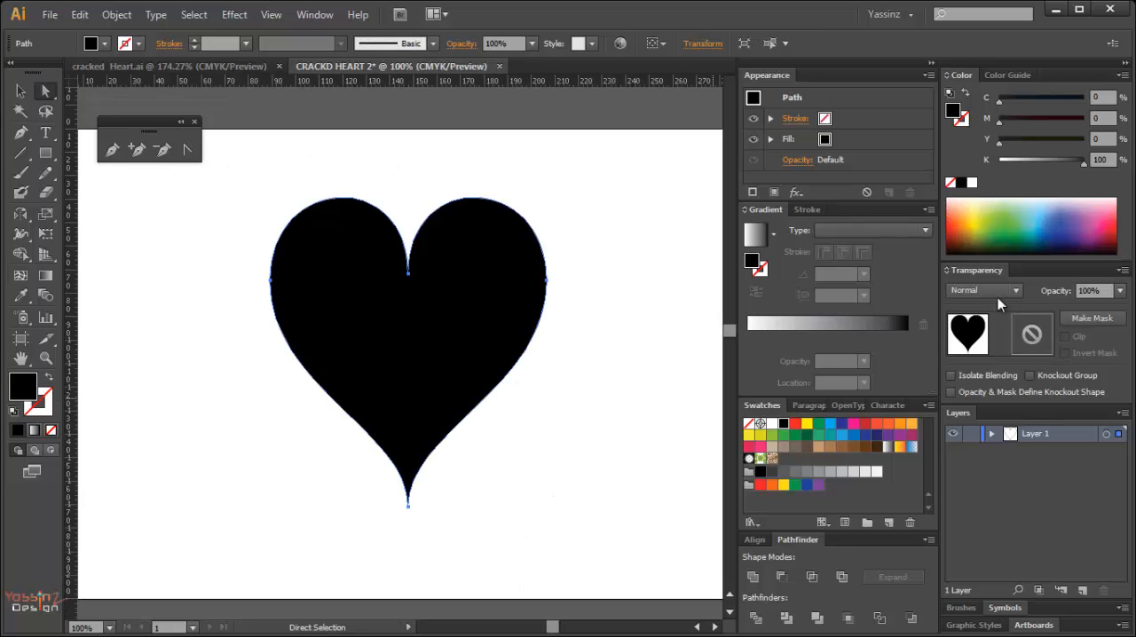
pyautogui.press('v')
pyautogui.press('a')
pyautogui.click(991, 435)
pyautogui.click(1106, 470)
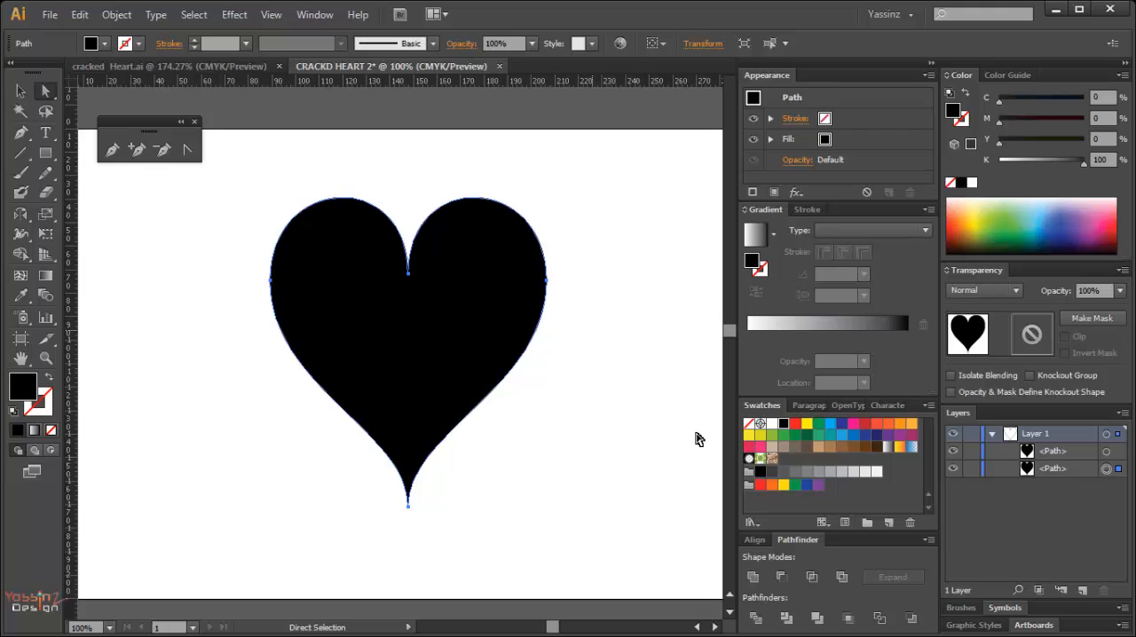
pyautogui.click(821, 474)
# Resize the gray rear heart to about 120 by 135 mm, leaving a thin rim around the upper lobes with the bottom tips aligned.
pyautogui.press('e')
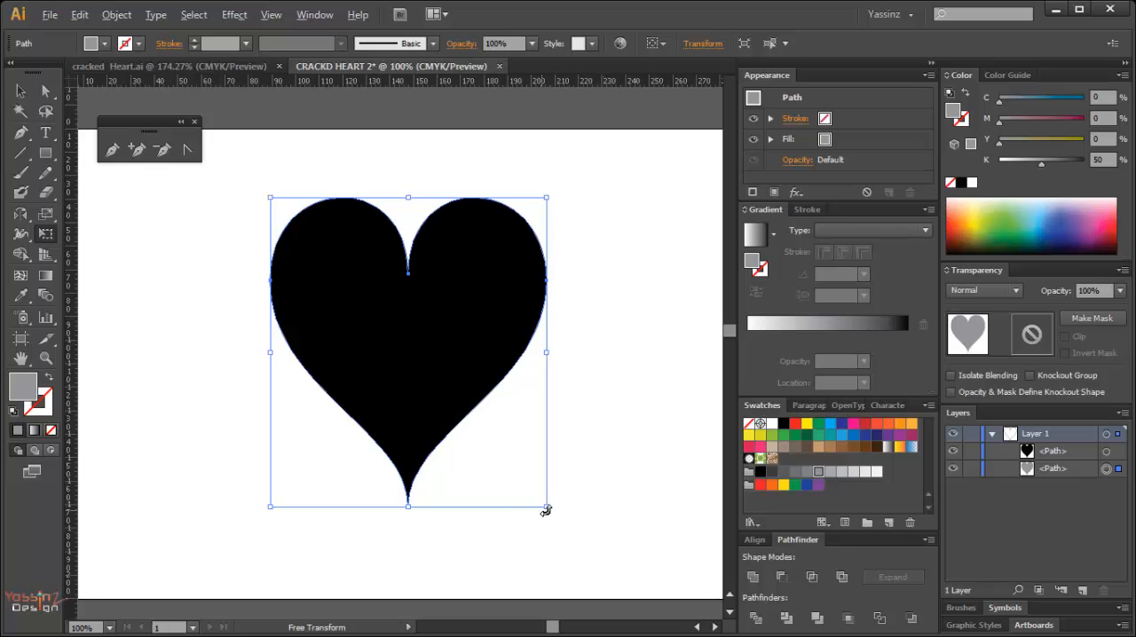
pyautogui.moveTo(548, 507); pyautogui.dragTo(544, 509)
pyautogui.moveTo(545, 507); pyautogui.dragTo(552, 518)
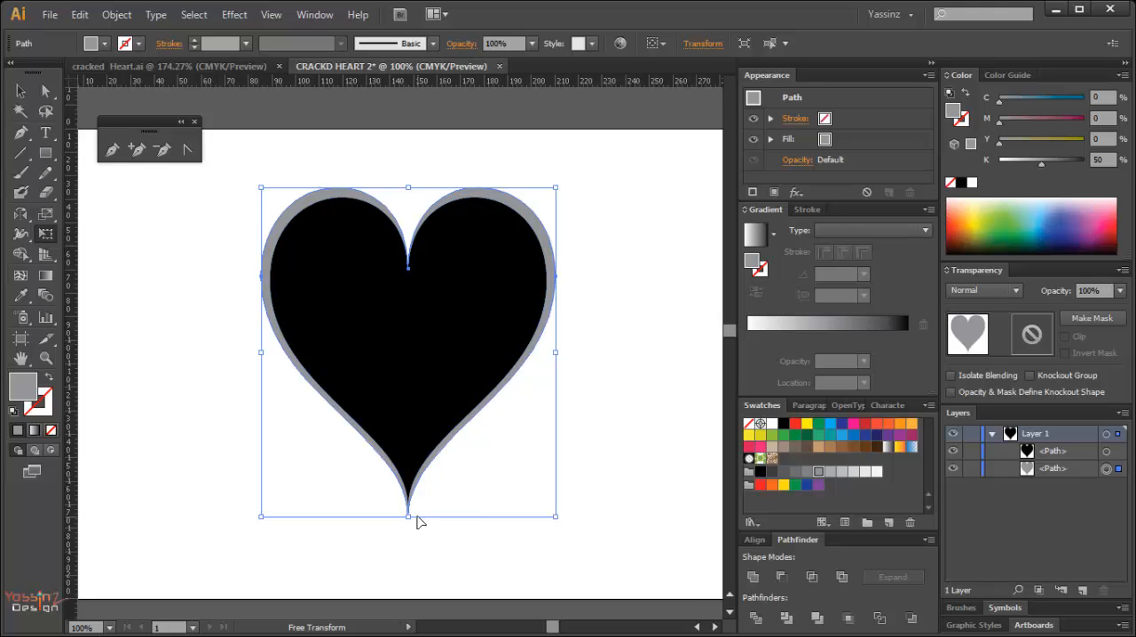
pyautogui.moveTo(409, 517); pyautogui.dragTo(408, 507)
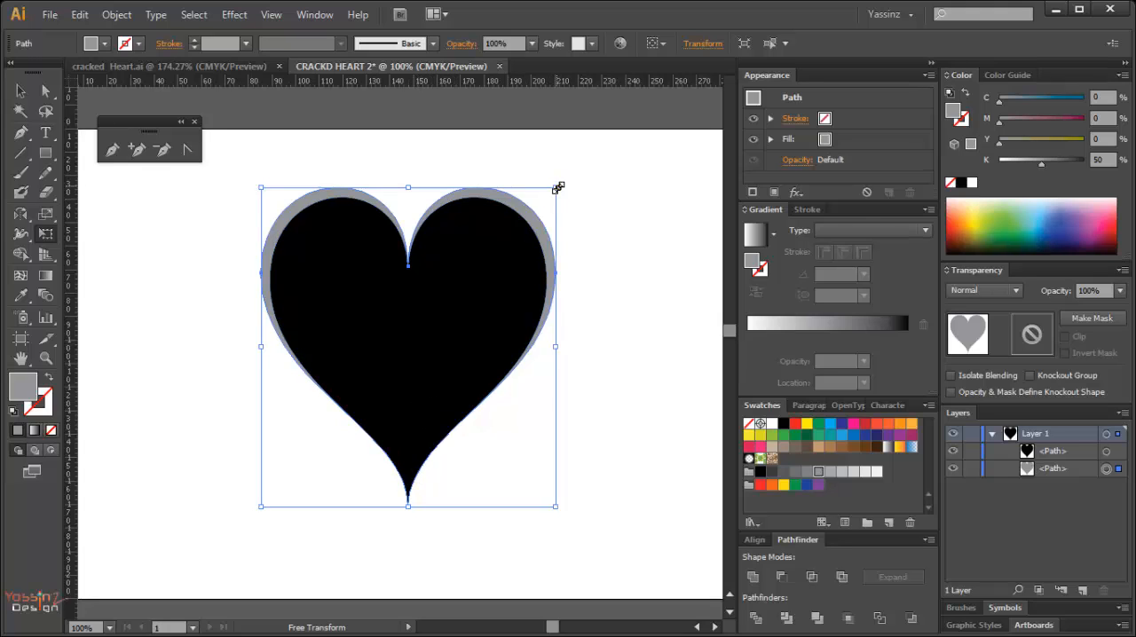
pyautogui.moveTo(407, 184); pyautogui.dragTo(409, 190)
pyautogui.hotkey('ctrl', 'z')
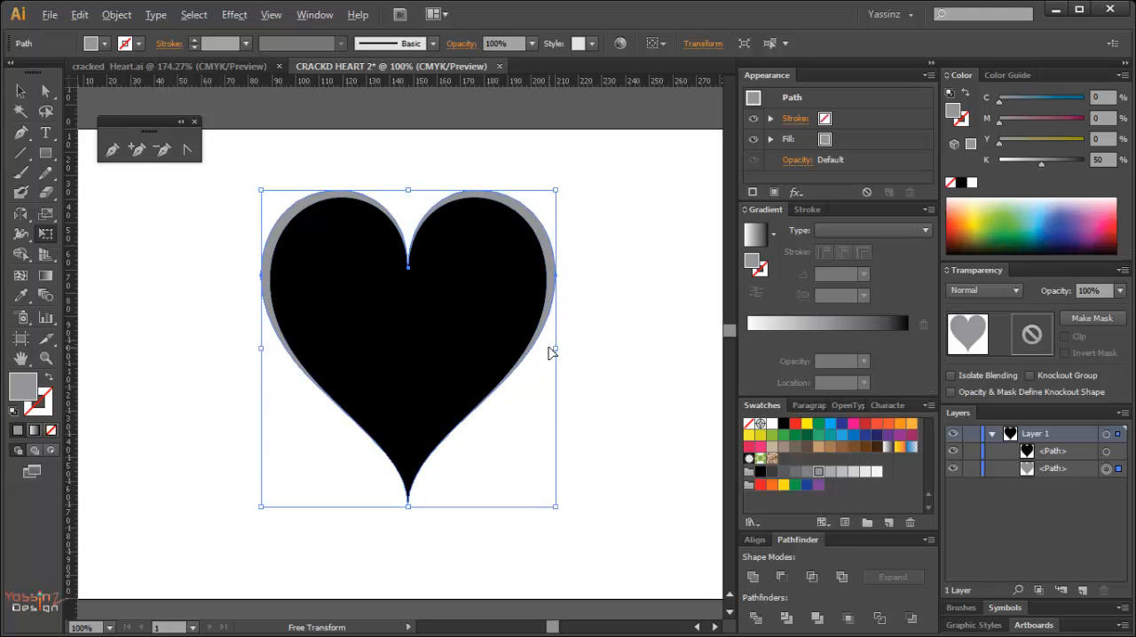
pyautogui.moveTo(556, 348); pyautogui.dragTo(550, 348)
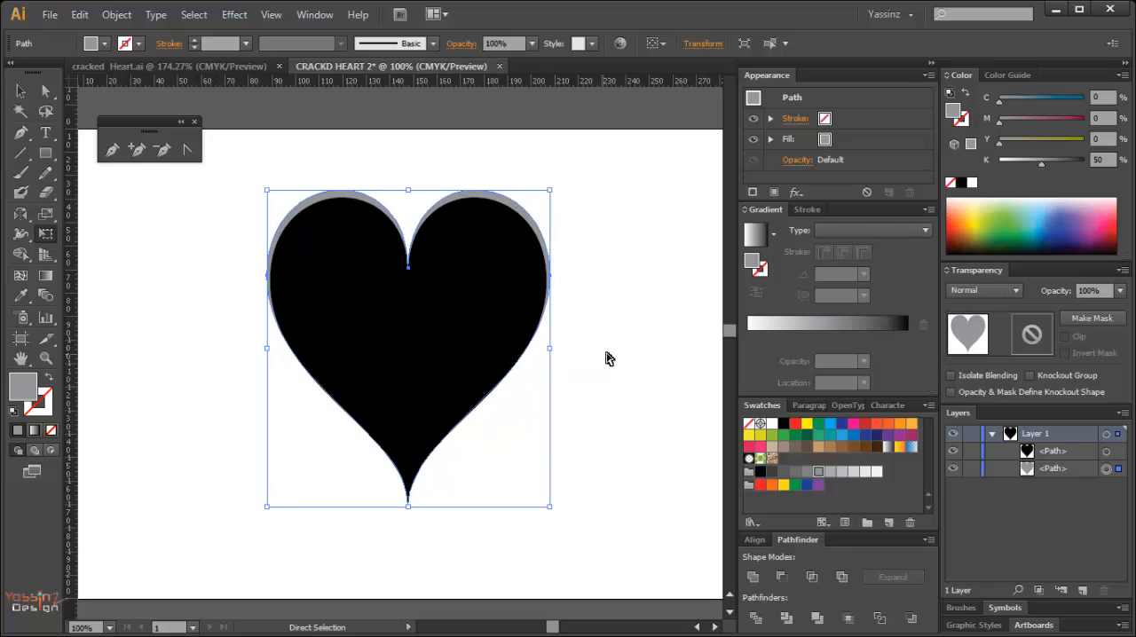
pyautogui.click(579, 329)
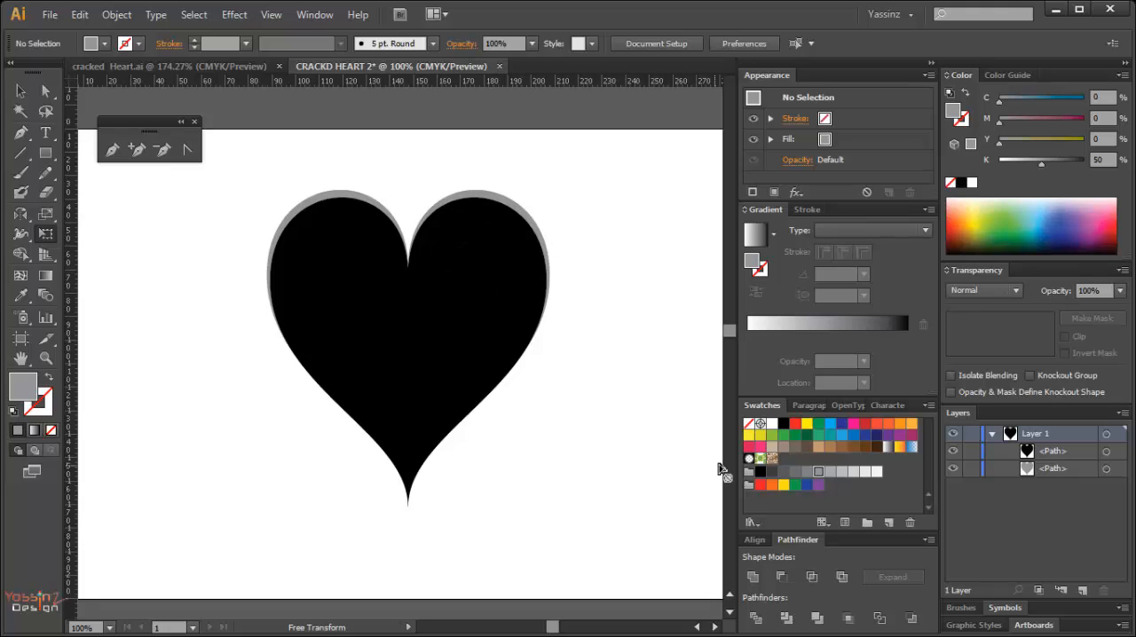
# Lighten the rear heart's fill to the 40% black gray swatch.
pyautogui.click(829, 473)
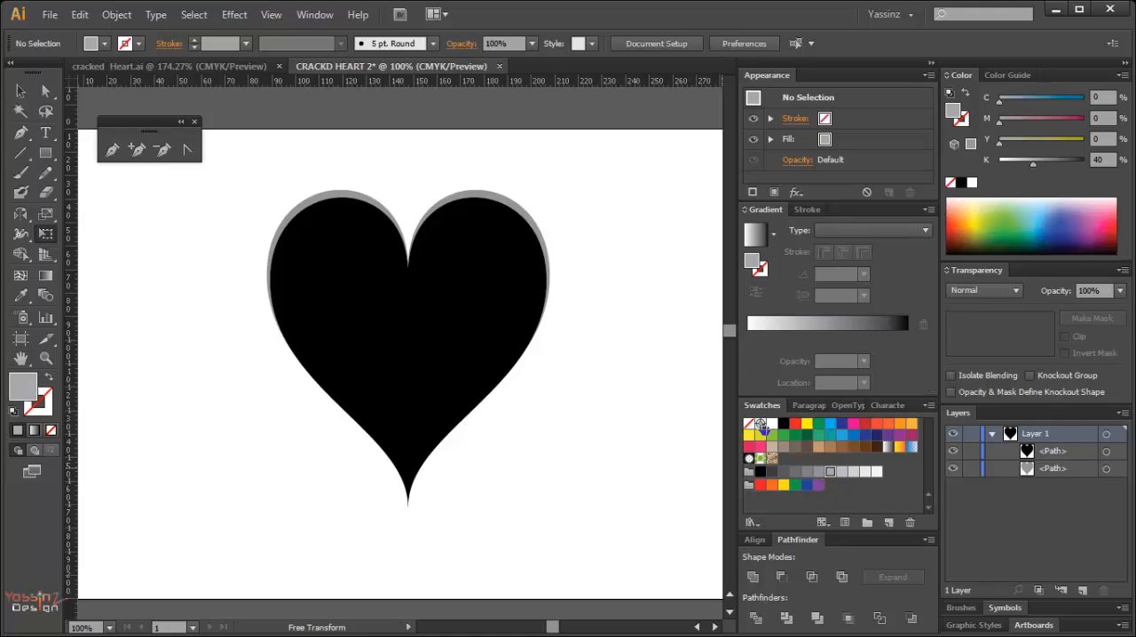
pyautogui.click(1106, 470)
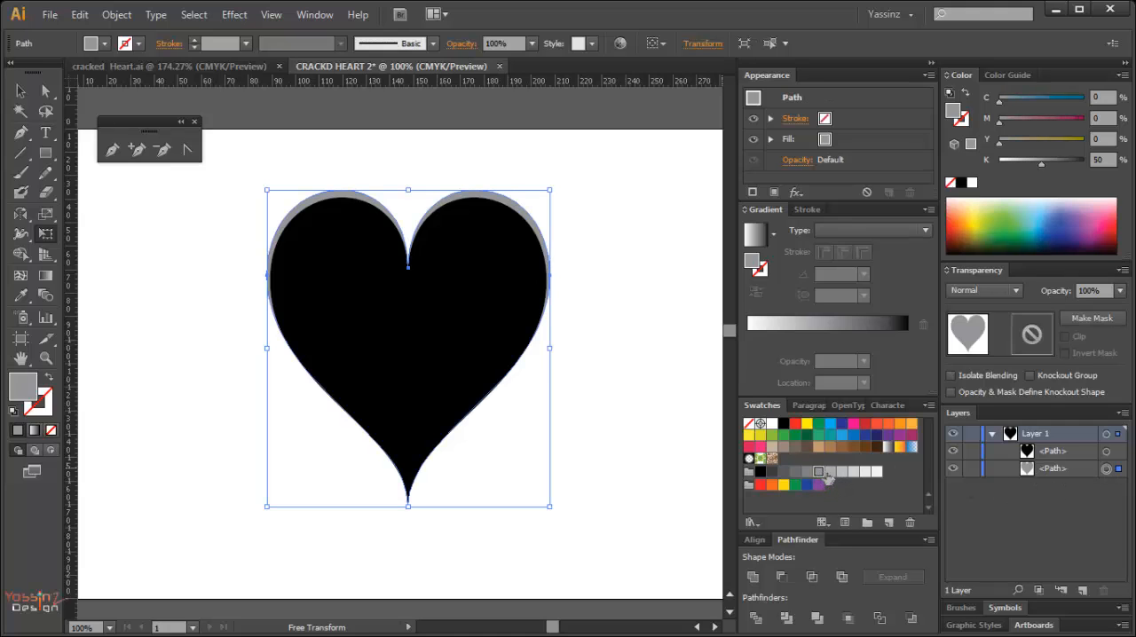
pyautogui.click(830, 473)
pyautogui.click(651, 416)
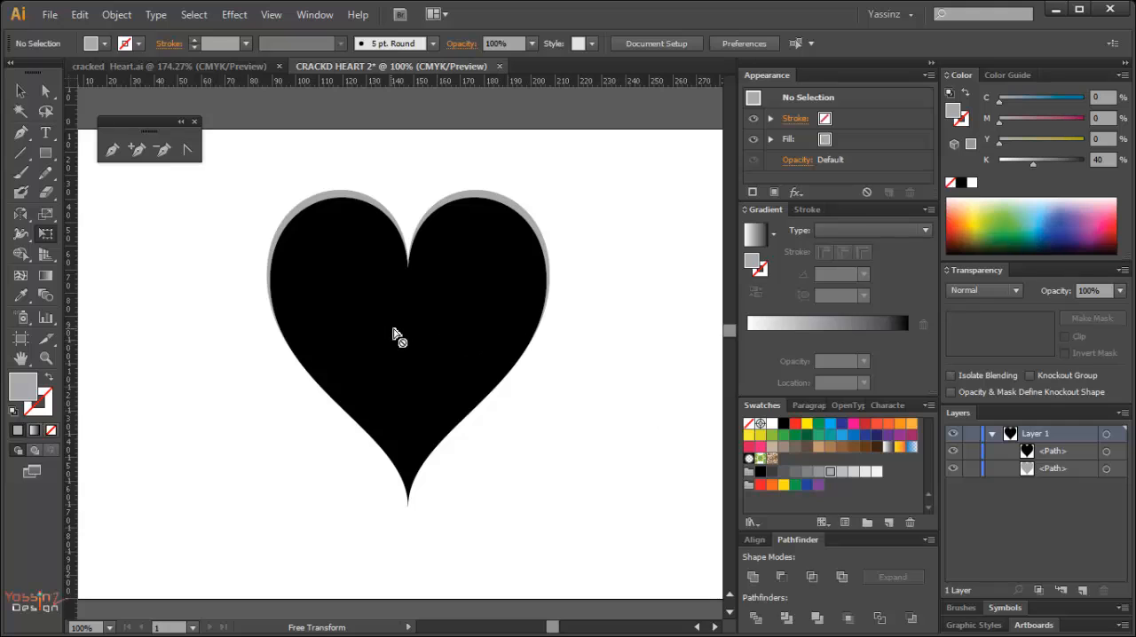
# Fill the front heart with dark red, C 0, M 100, Y 100, K 40.
pyautogui.press('a')
pyautogui.click(435, 352)
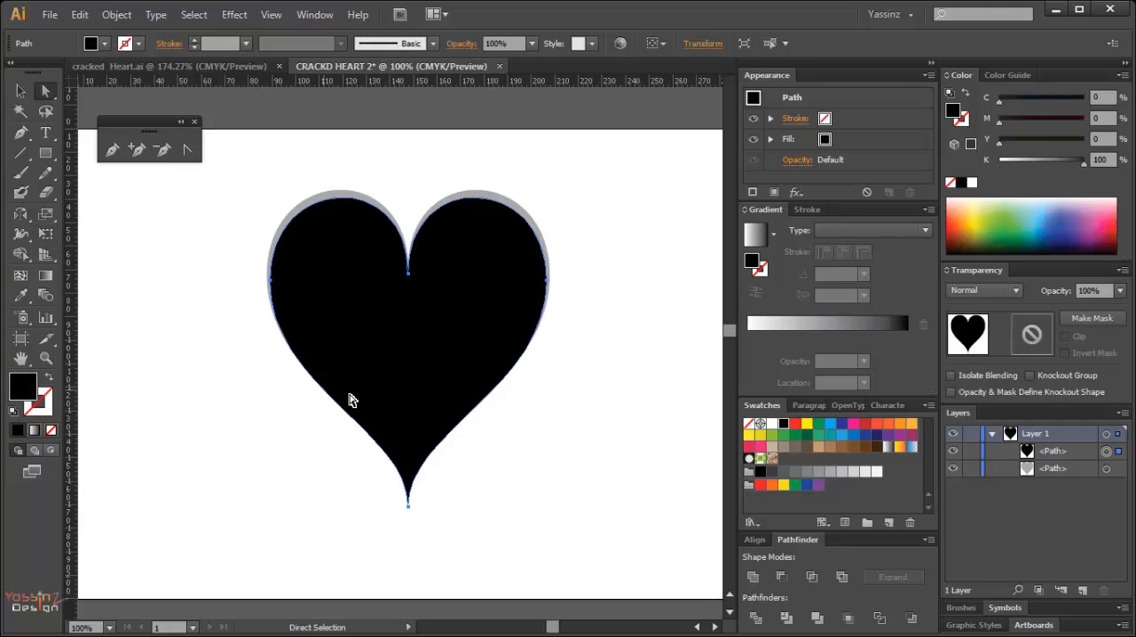
pyautogui.click(760, 484)
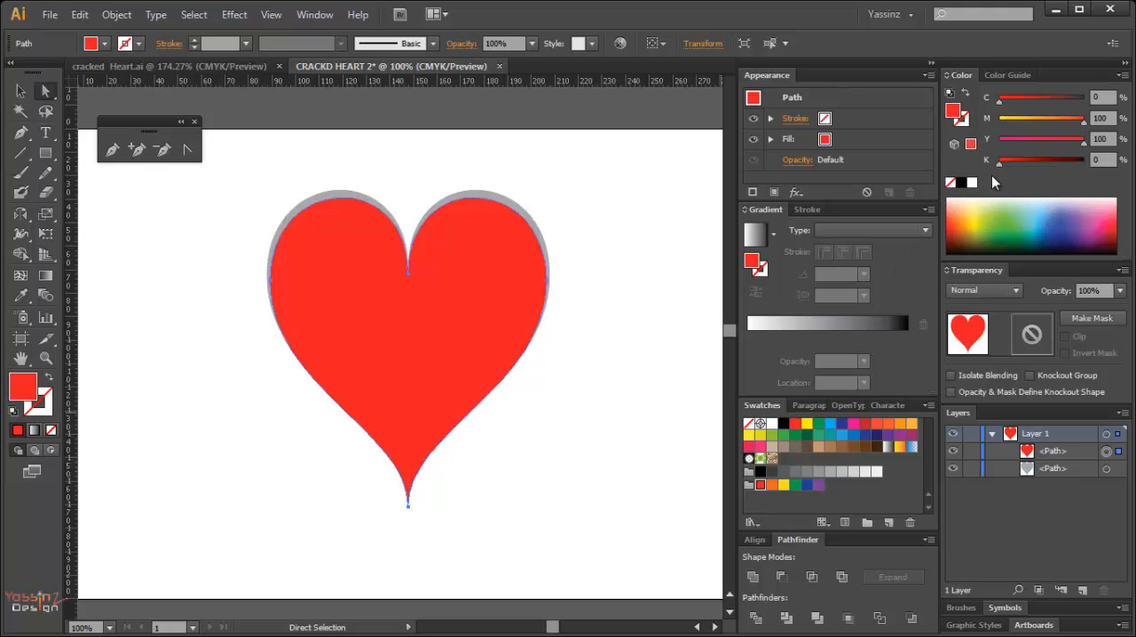
pyautogui.moveTo(1002, 161); pyautogui.dragTo(1032, 162)
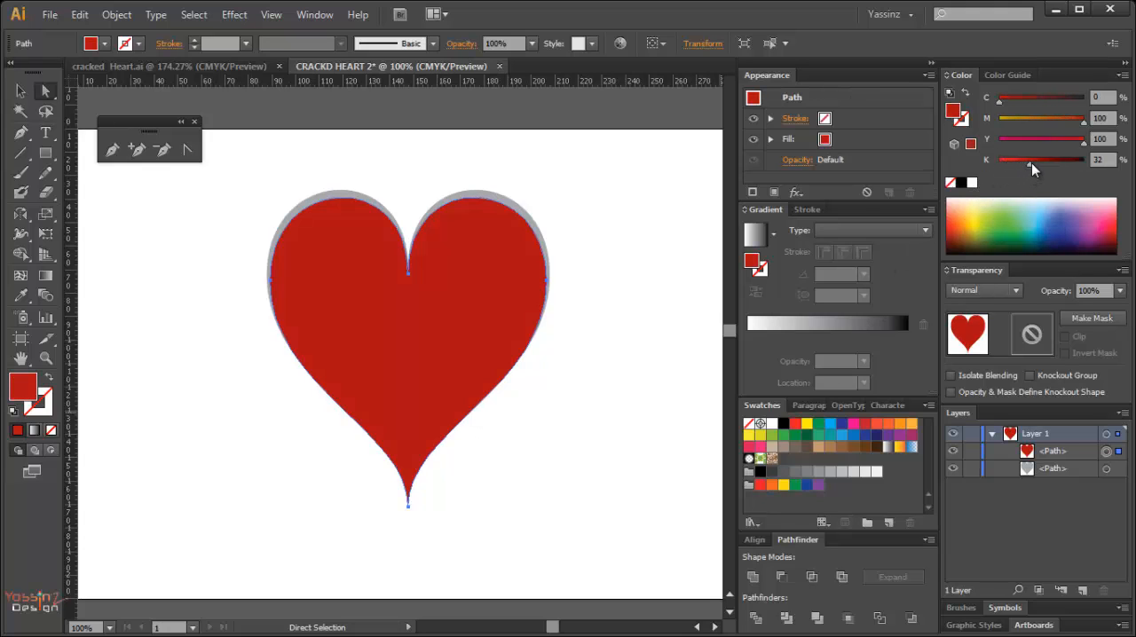
pyautogui.click(629, 267)
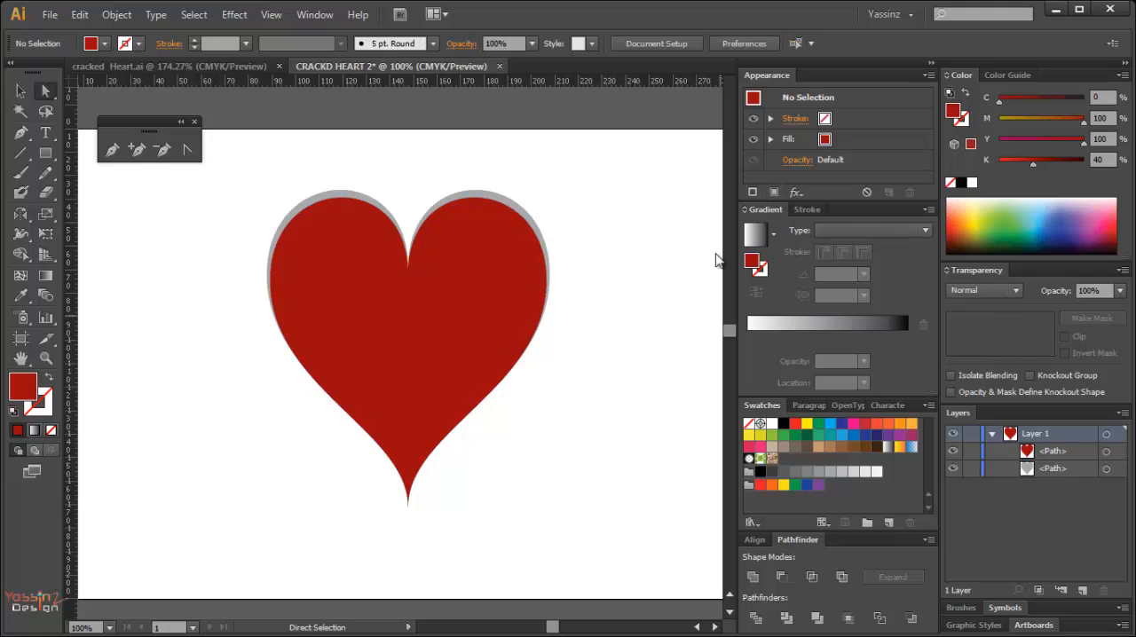
# Add a second fill above the front heart's red one, using the white-to-black gradient swatch with the type set to Radial.
pyautogui.click(452, 275)
pyautogui.click(775, 192)
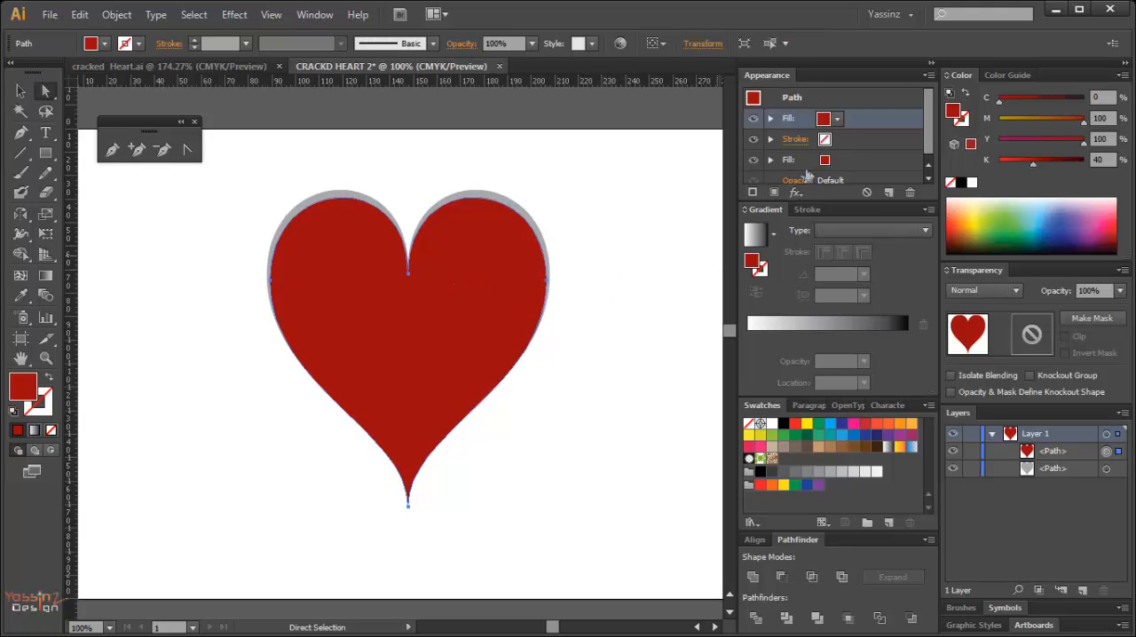
pyautogui.click(829, 121)
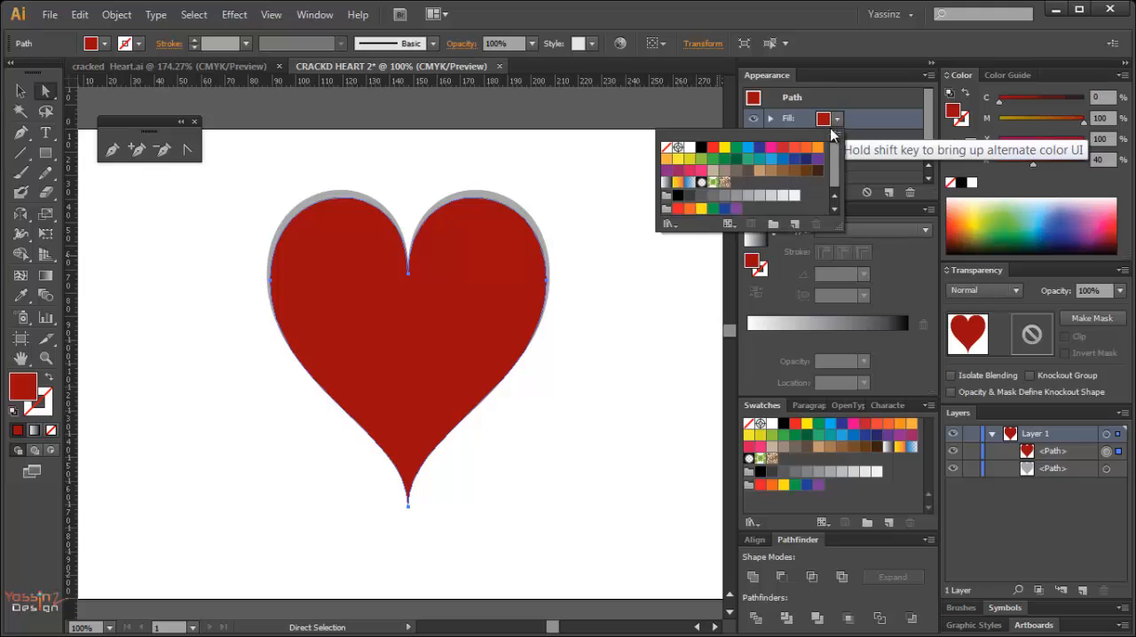
pyautogui.click(666, 182)
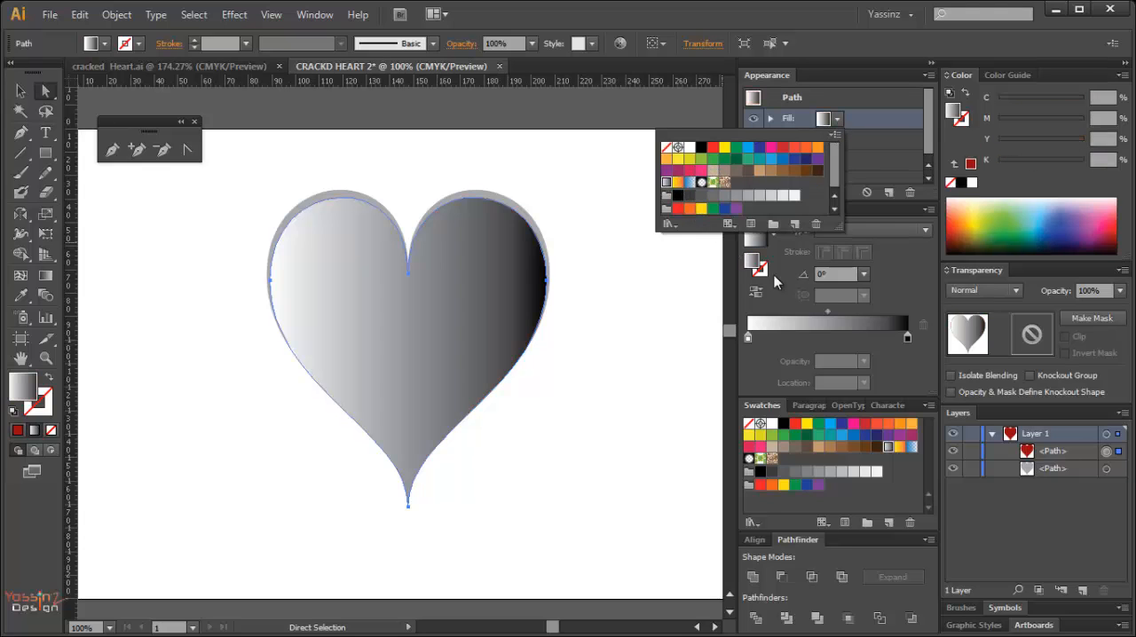
pyautogui.click(860, 229)
pyautogui.click(854, 262)
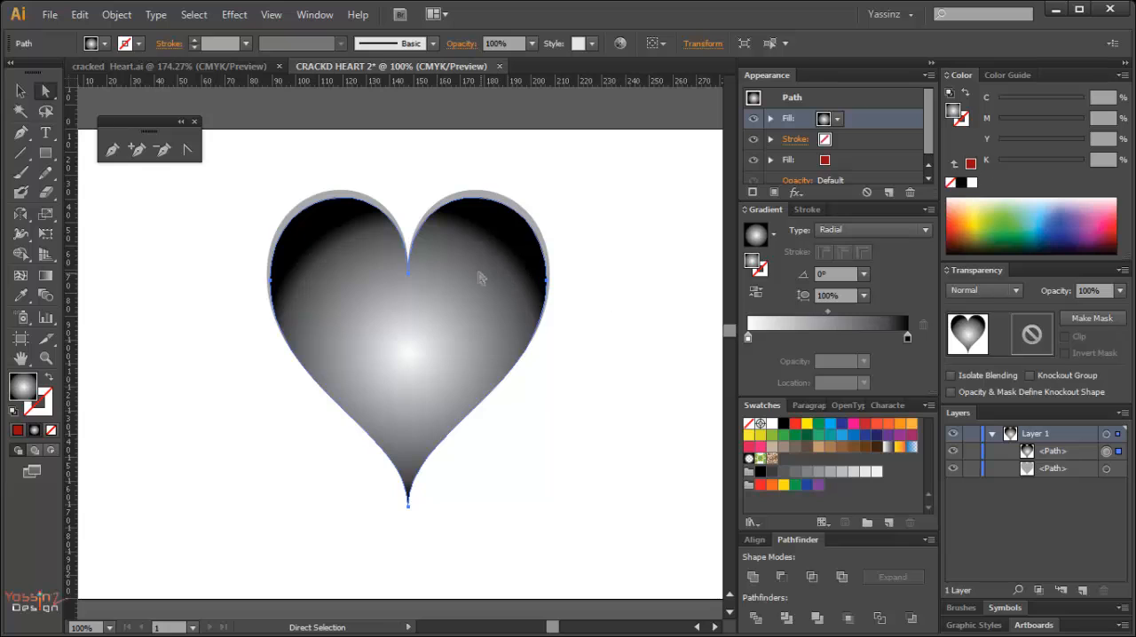
# Reposition the front heart's radial gradient with its highlight in the left lobe, fading diagonally past the lower right edge at about -43.5°.
pyautogui.press('g')
pyautogui.moveTo(305, 212); pyautogui.dragTo(516, 410)
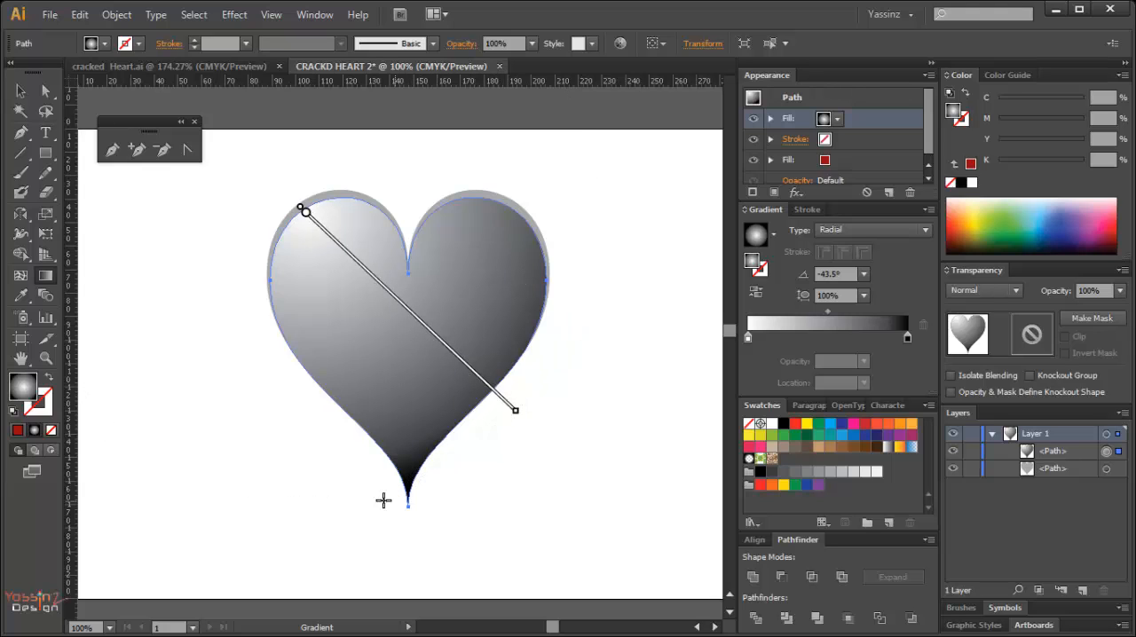
pyautogui.moveTo(514, 414); pyautogui.dragTo(530, 429)
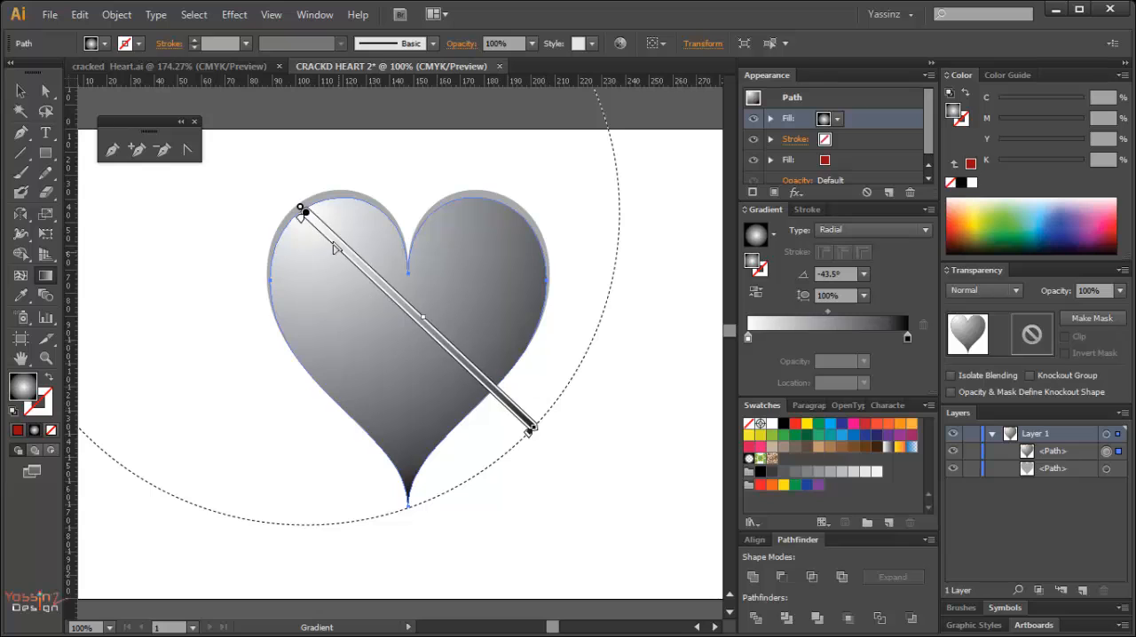
pyautogui.moveTo(302, 212); pyautogui.dragTo(354, 281)
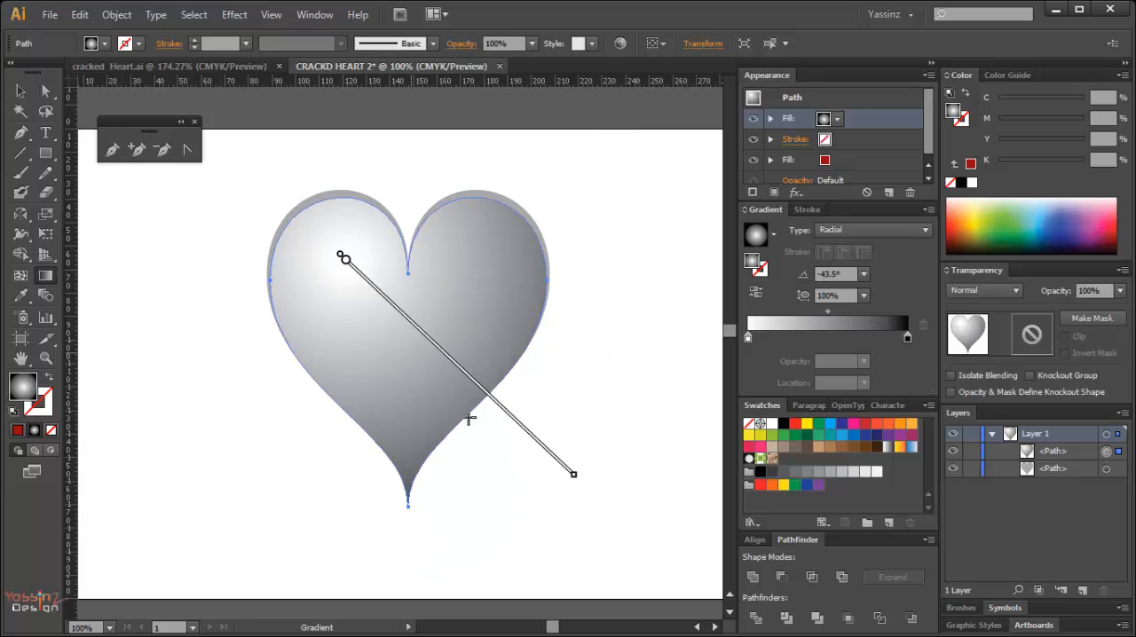
pyautogui.moveTo(471, 378); pyautogui.dragTo(476, 381)
pyautogui.moveTo(578, 478); pyautogui.dragTo(584, 481)
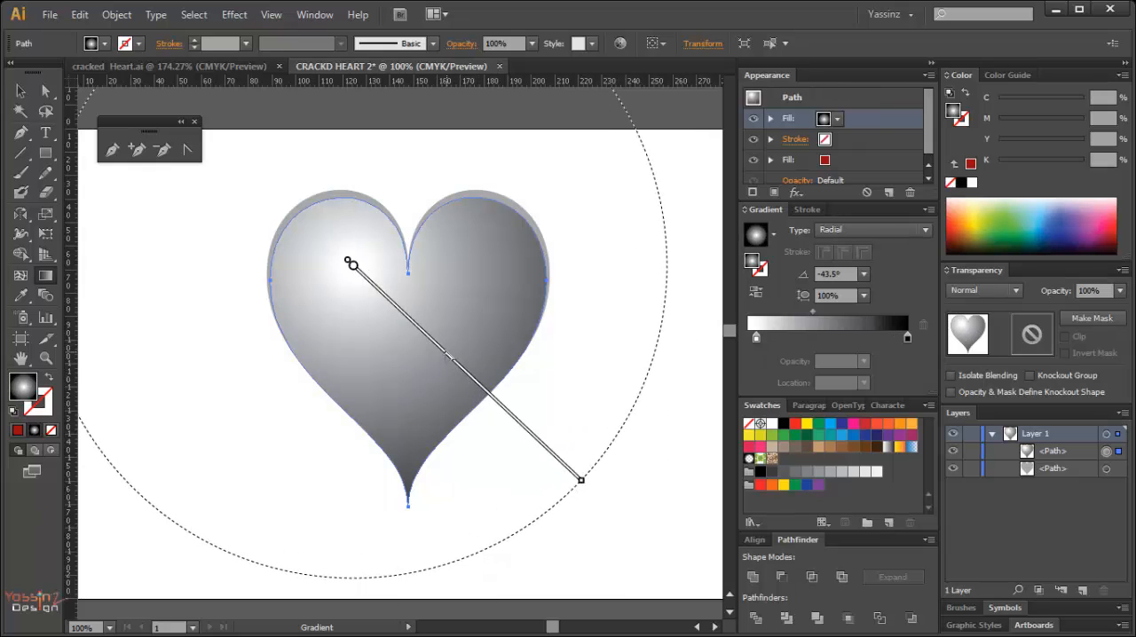
pyautogui.moveTo(451, 357); pyautogui.dragTo(458, 360)
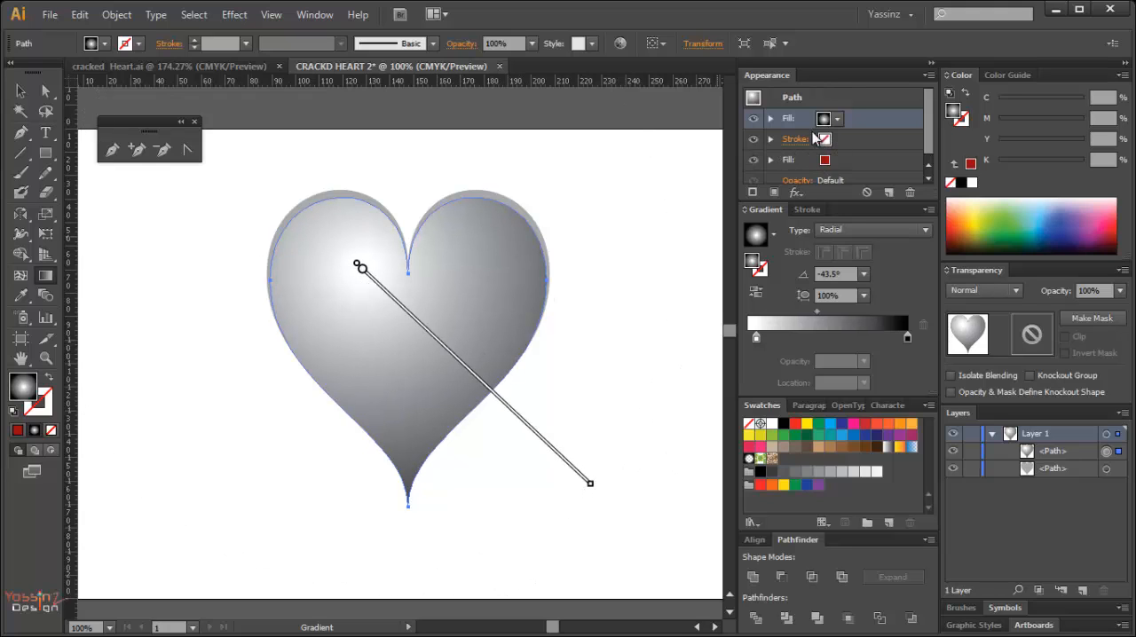
# Set the blending mode of the front heart's gradient fill to Multiply and deselect the heart.
pyautogui.click(770, 118)
pyautogui.click(810, 139)
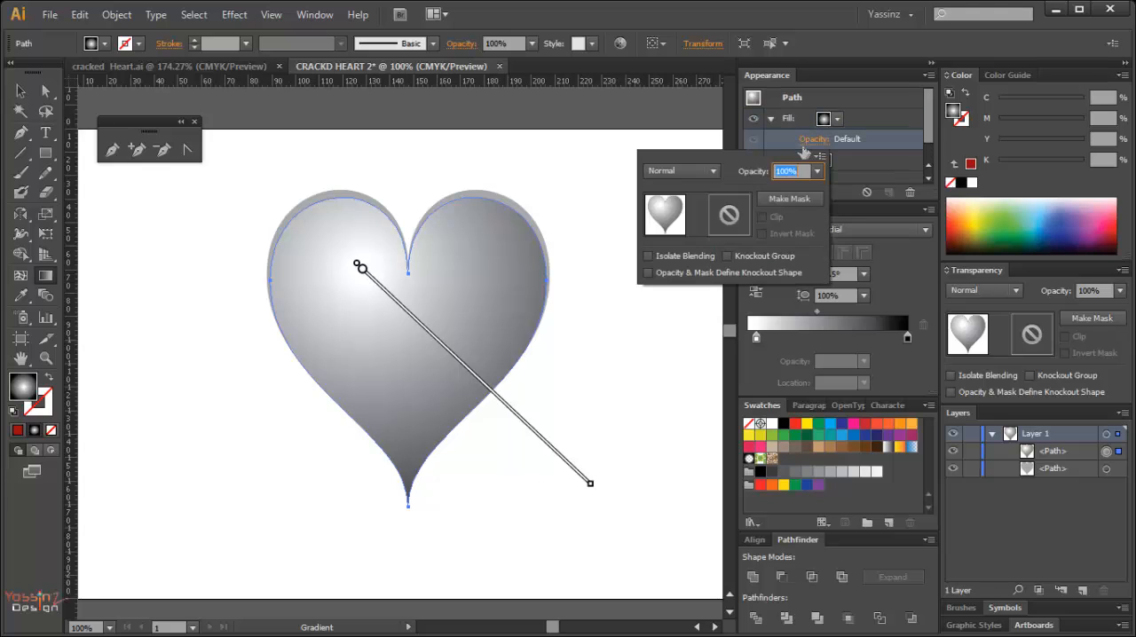
pyautogui.click(713, 171)
pyautogui.click(692, 224)
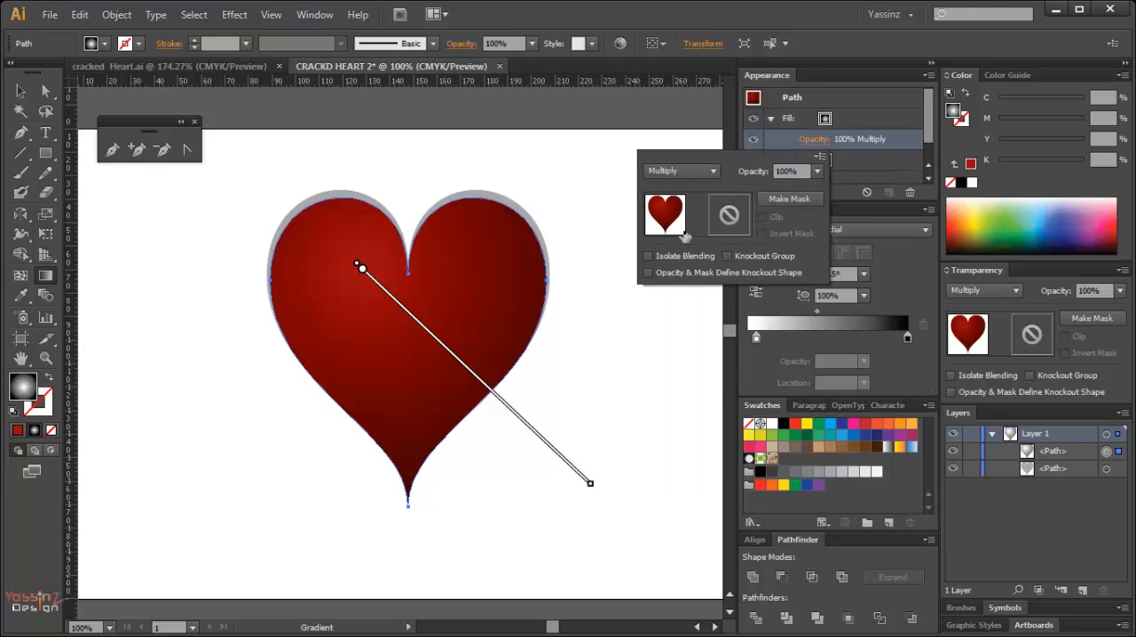
pyautogui.click(640, 361)
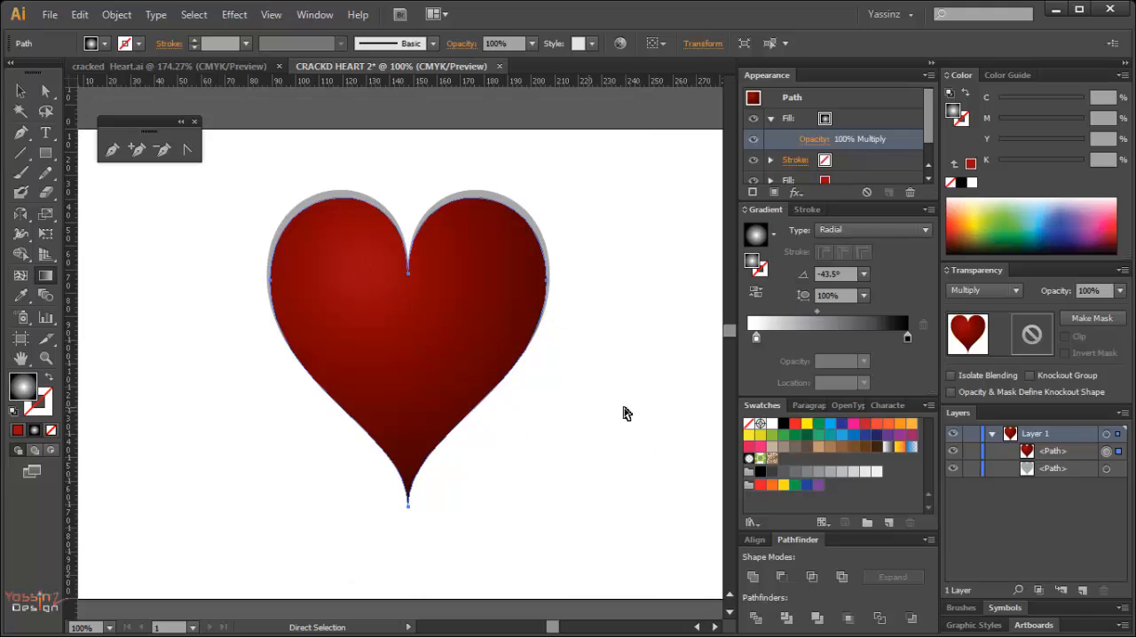
pyautogui.click(681, 444)
pyautogui.press('v')
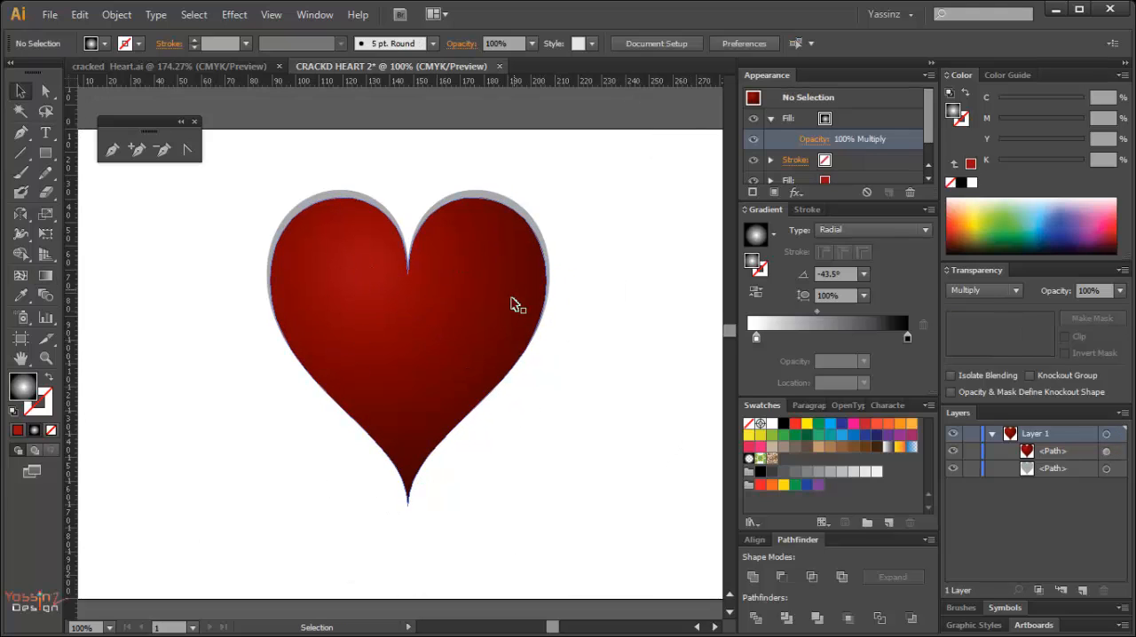
pyautogui.press('a')
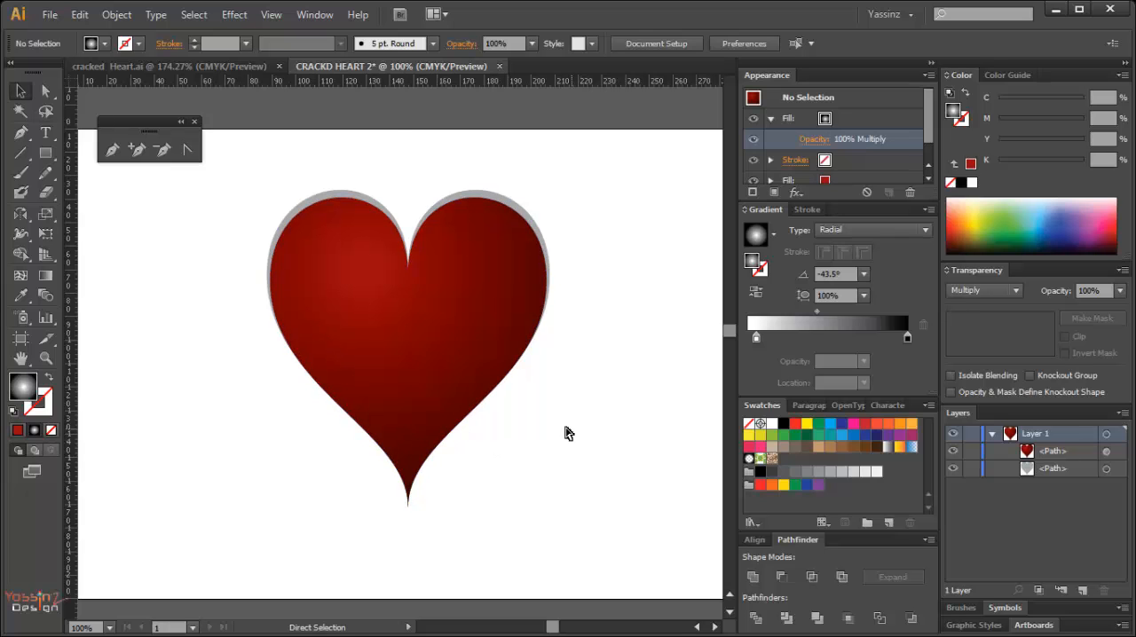
pyautogui.keyDown('ctrl'); pyautogui.click(553, 427); pyautogui.keyUp('ctrl')
# Draw a flat black ellipse about 37 by 10 mm in the heart's centre, below the notch.
pyautogui.moveTo(251, 276); pyautogui.dragTo(522, 455)
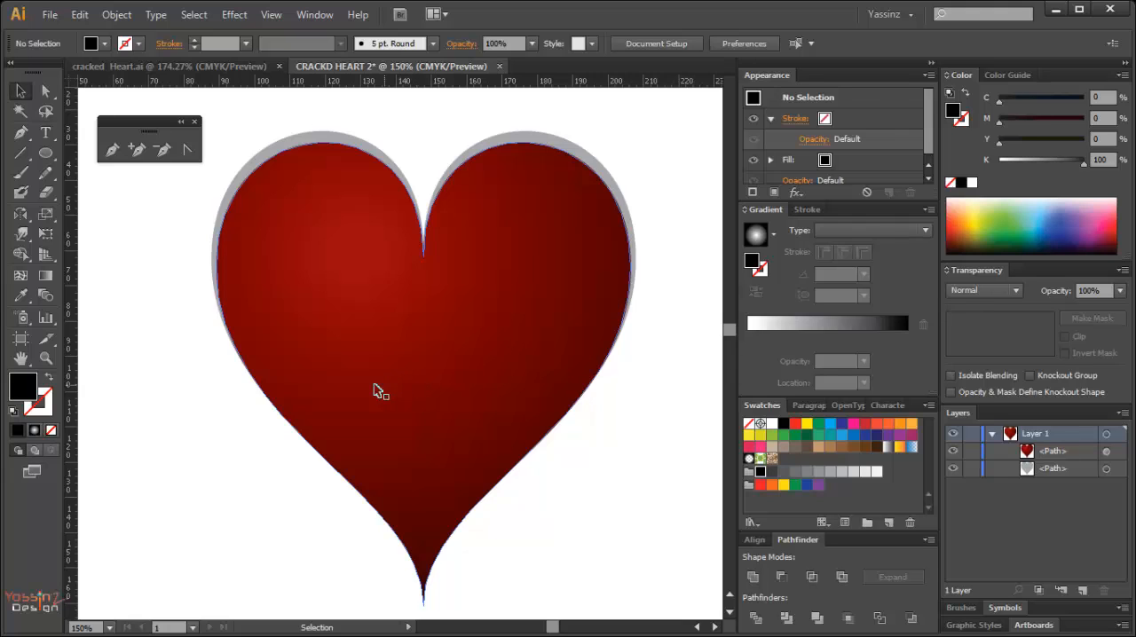
pyautogui.press('l')
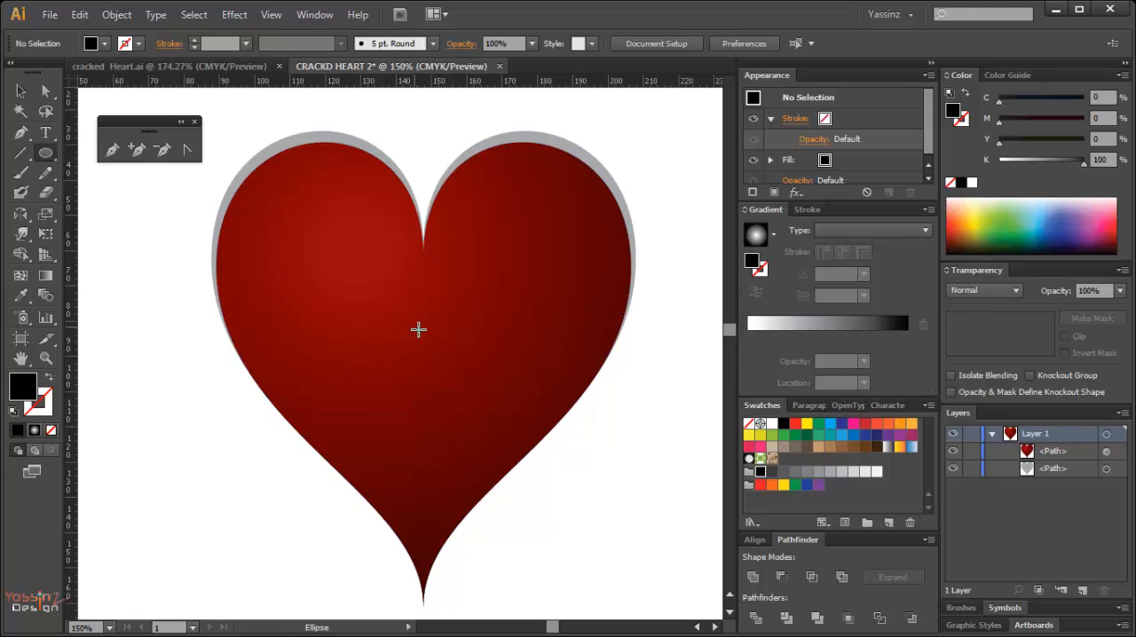
pyautogui.moveTo(349, 313); pyautogui.dragTo(479, 343)
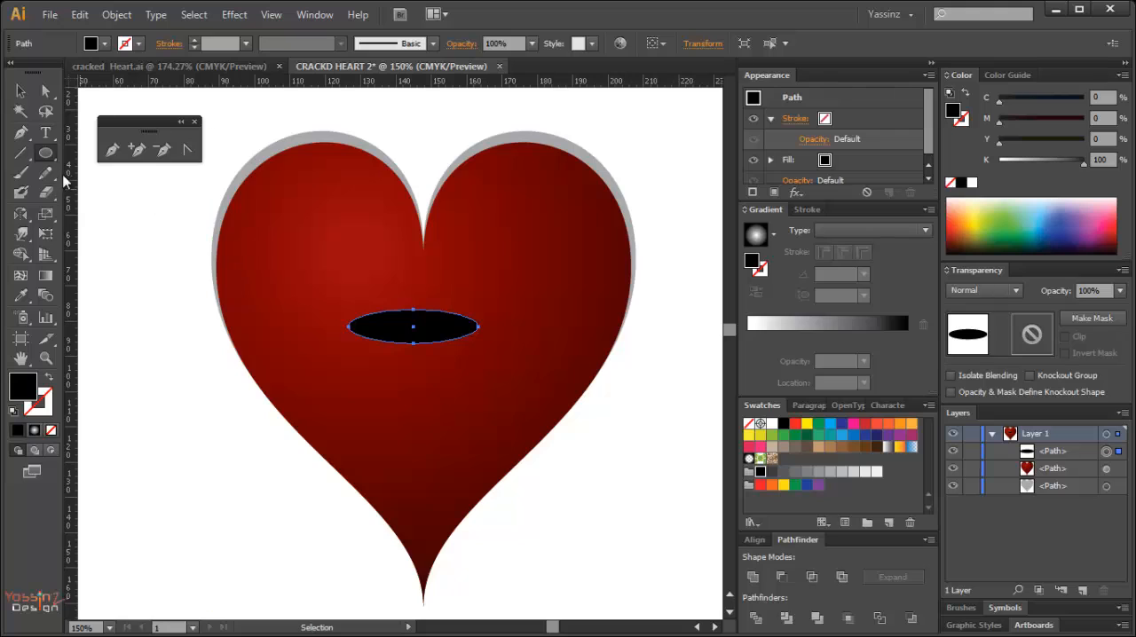
# Detach the distortion tools into their own floating panel and activate the Pucker tool.
pyautogui.click(21, 232)
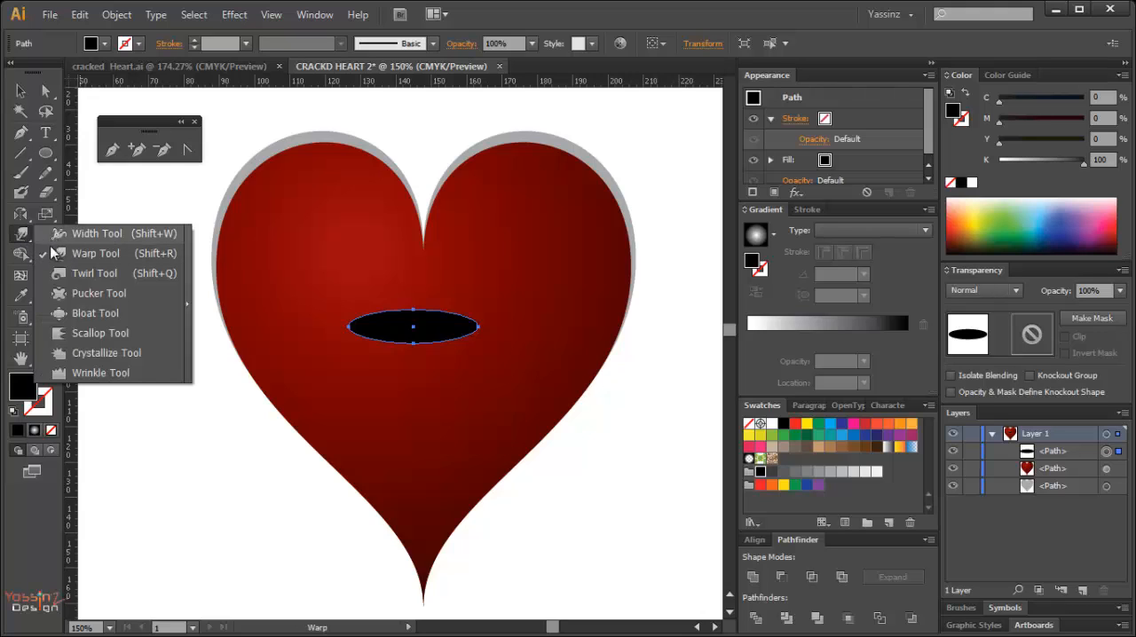
pyautogui.click(60, 297)
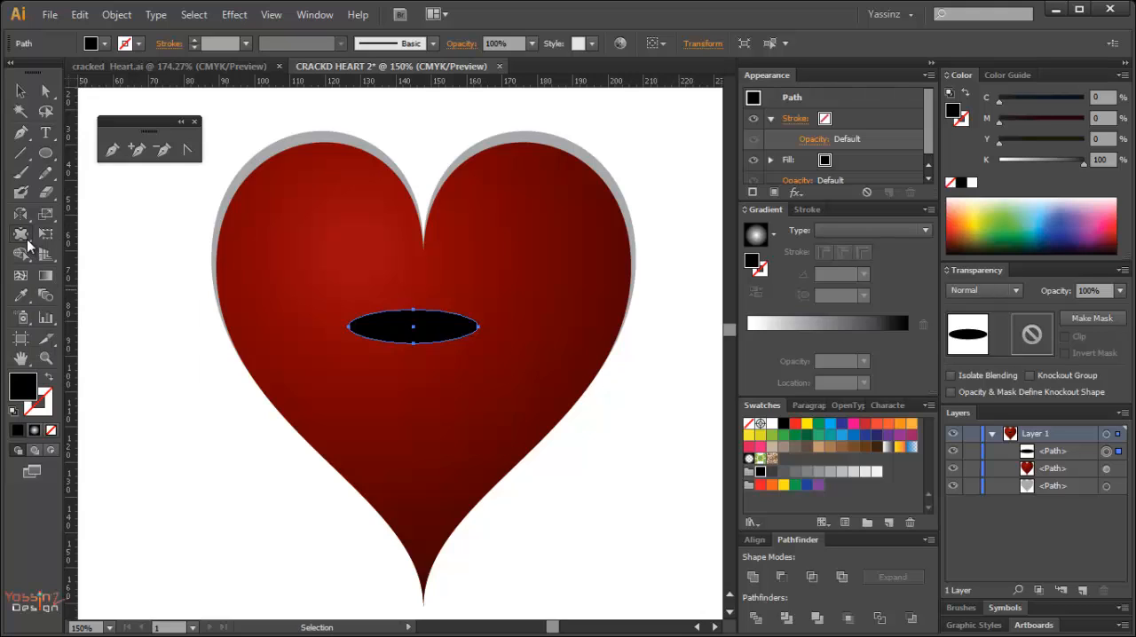
pyautogui.click(21, 234)
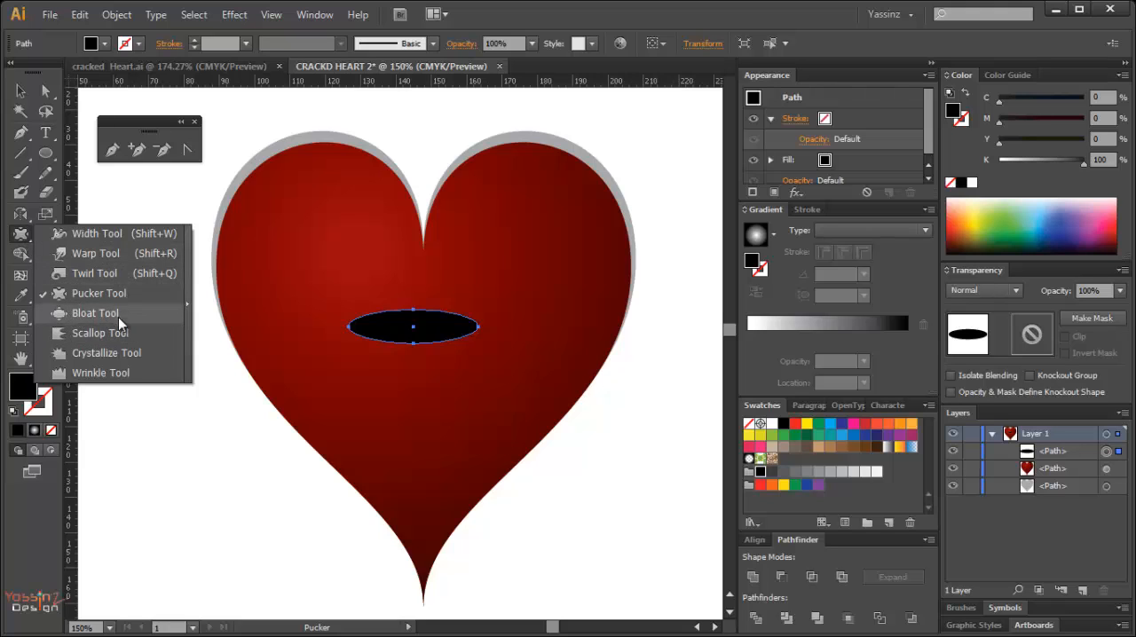
pyautogui.click(187, 304)
pyautogui.moveTo(182, 248); pyautogui.dragTo(165, 309)
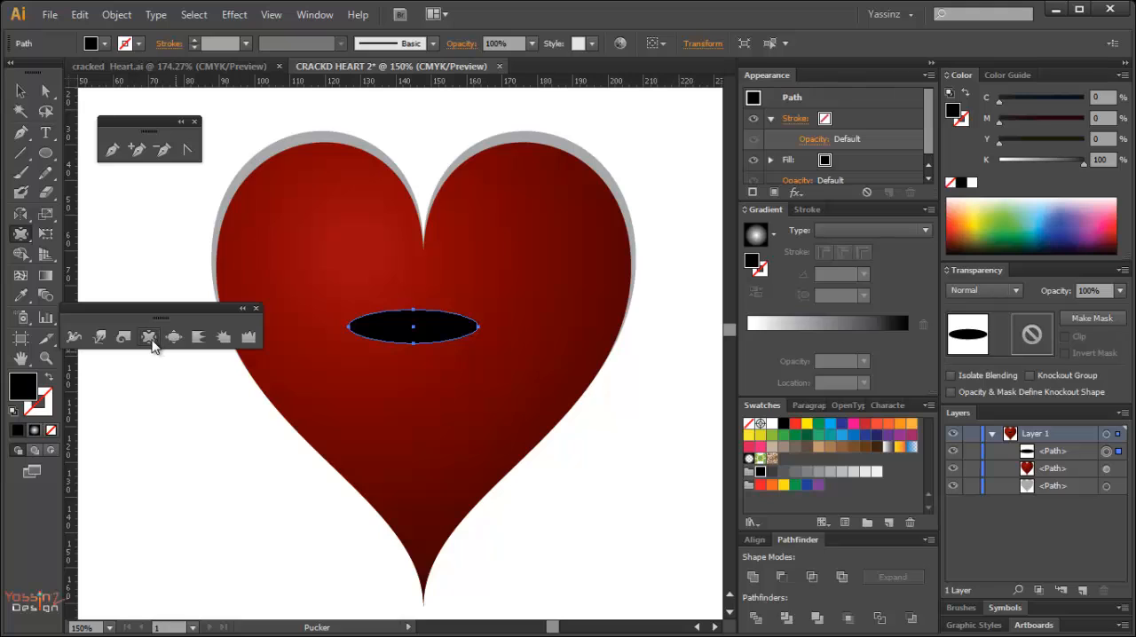
pyautogui.click(151, 342)
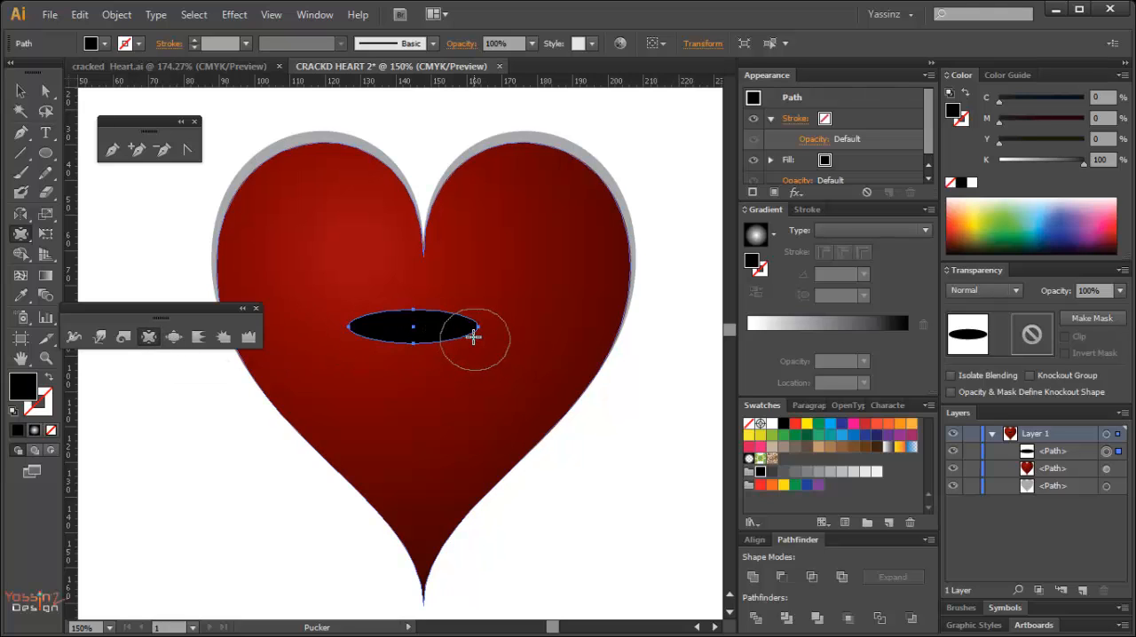
pyautogui.press('v')
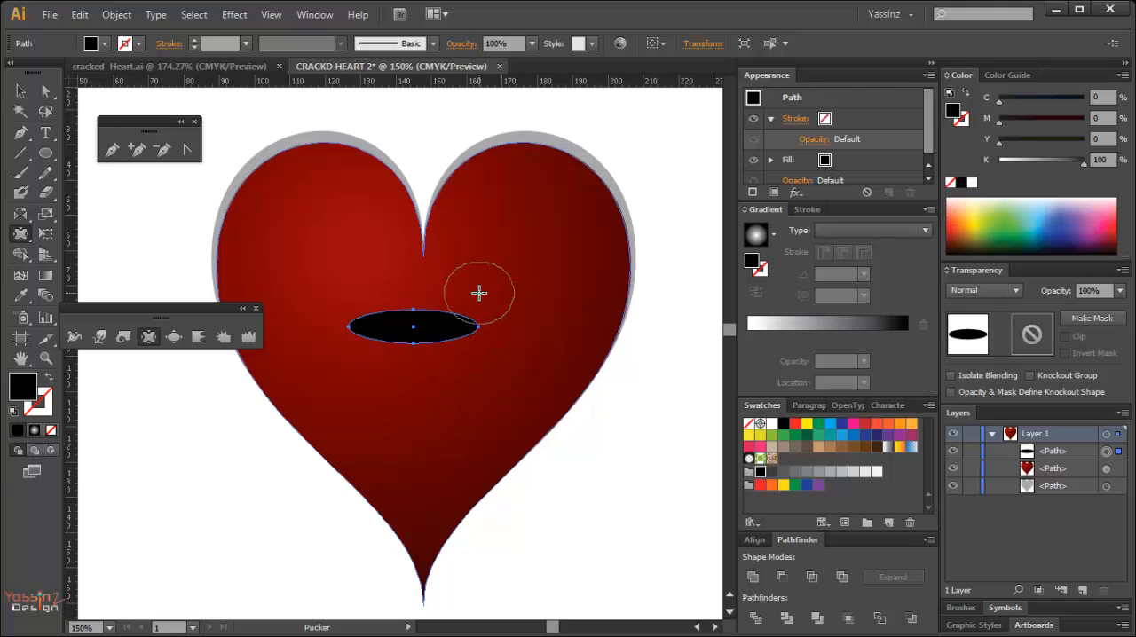
pyautogui.moveTo(459, 307)
pyautogui.mouseDown()
pyautogui.moveTo(454, 331)
pyautogui.moveTo(550, 317)
pyautogui.moveTo(502, 332)
pyautogui.moveTo(497, 373)
pyautogui.moveTo(463, 363)
pyautogui.moveTo(472, 325)
pyautogui.moveTo(516, 301)
pyautogui.mouseUp()
pyautogui.hotkey('ctrl', 'z')
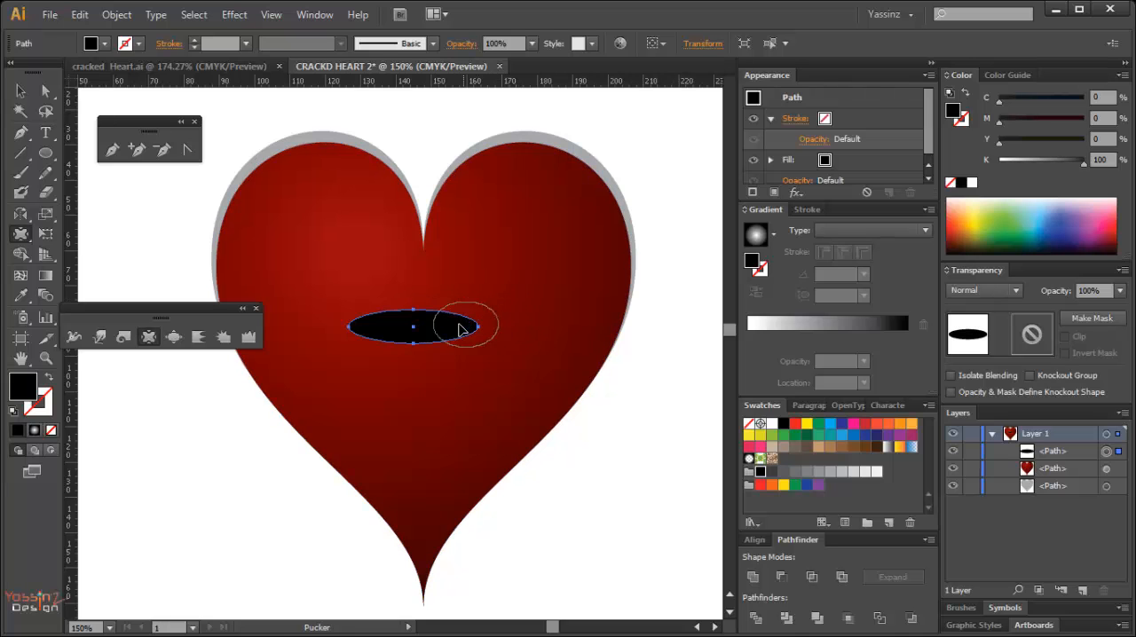
# Pucker the black ellipse outward into jagged spikes along its upper edge, right end and lower right side.
pyautogui.scroll(5, 465, 360)
pyautogui.scroll(-3, 464, 360)
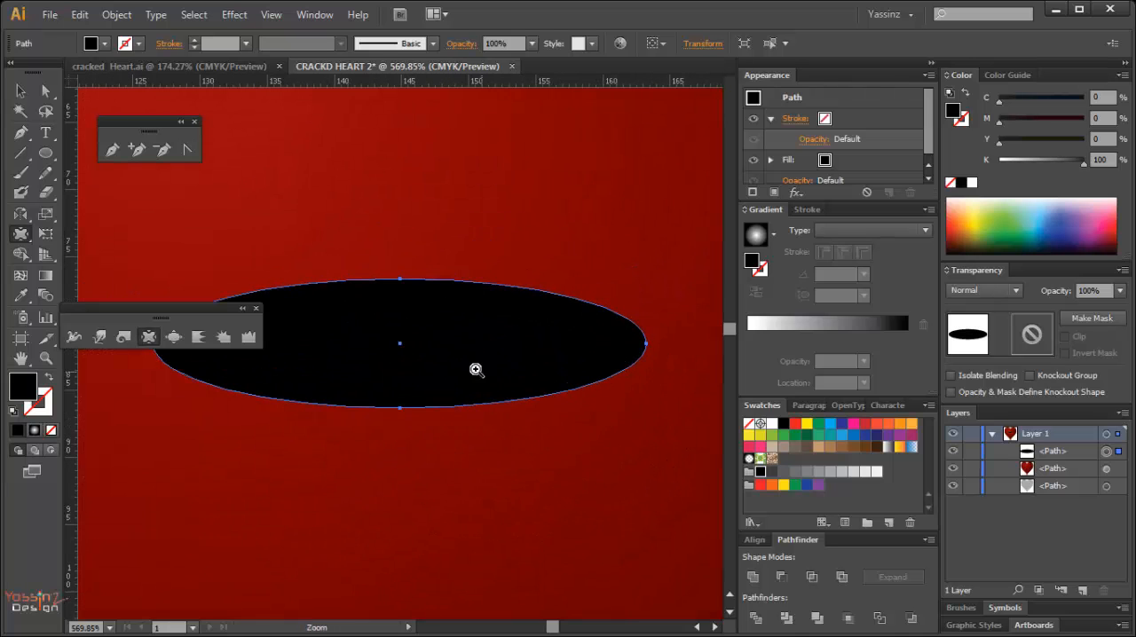
pyautogui.moveTo(412, 345)
pyautogui.mouseDown()
pyautogui.moveTo(508, 389)
pyautogui.moveTo(604, 333)
pyautogui.mouseUp()
pyautogui.moveTo(466, 354)
pyautogui.mouseDown()
pyautogui.moveTo(497, 296)
pyautogui.moveTo(436, 393)
pyautogui.moveTo(482, 435)
pyautogui.moveTo(334, 300)
pyautogui.mouseUp()
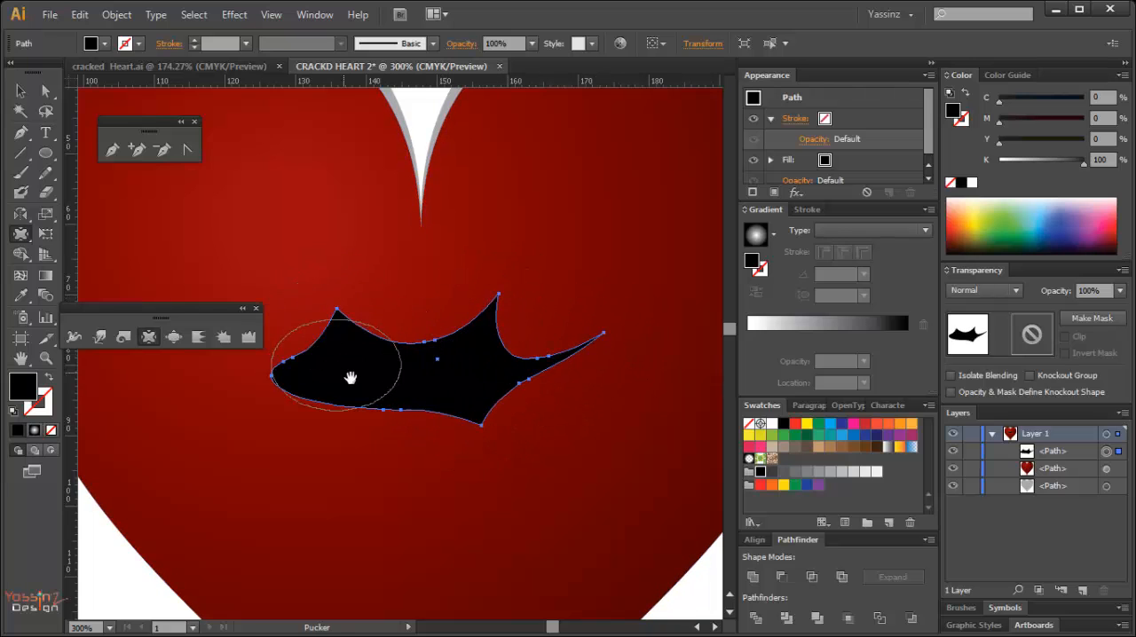
pyautogui.moveTo(350, 378)
pyautogui.mouseDown()
pyautogui.moveTo(439, 392)
pyautogui.moveTo(300, 336)
pyautogui.mouseUp()
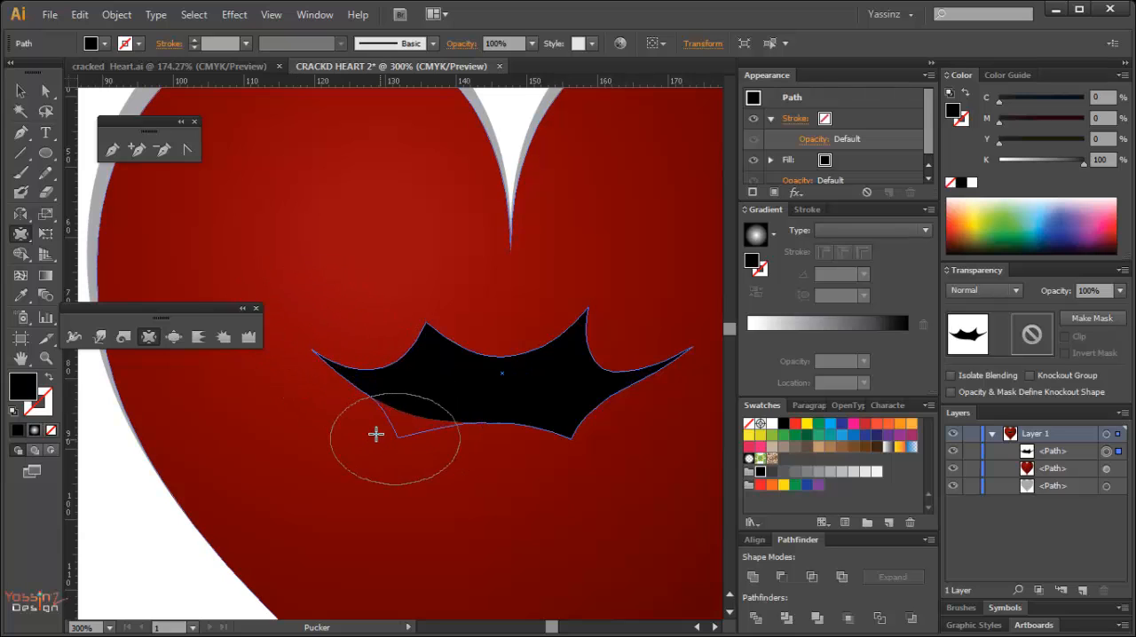
# Try to pull a spike out of the lower left of the black crack shape with the Pucker tool.
pyautogui.moveTo(416, 422); pyautogui.dragTo(360, 443)
pyautogui.hotkey('ctrl', 'z')
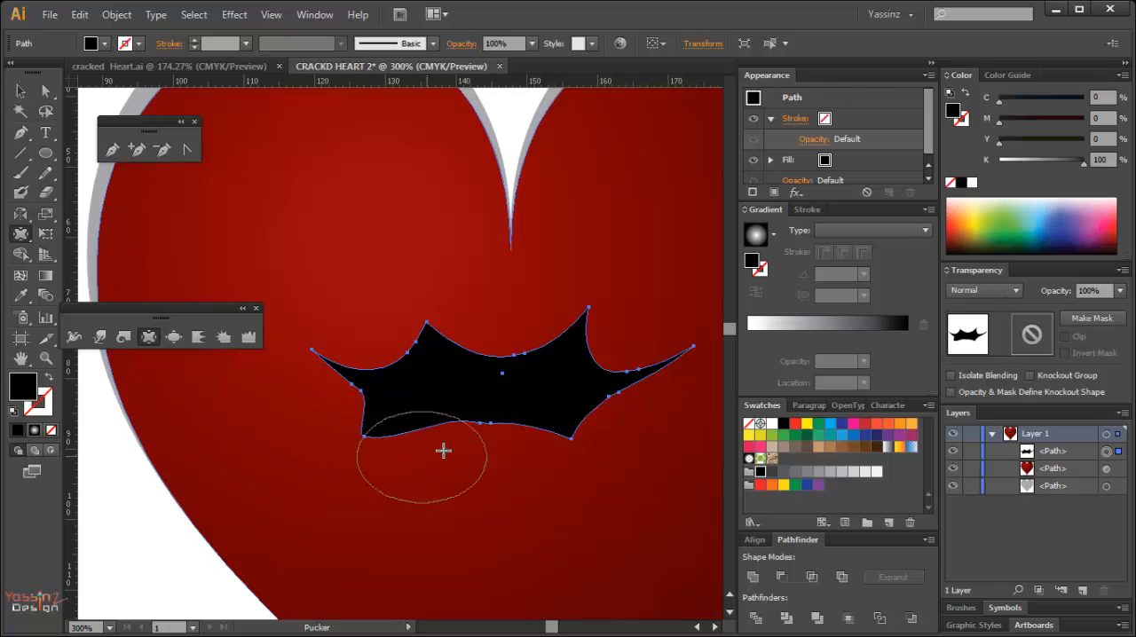
pyautogui.hotkey('ctrl', 'z')
pyautogui.moveTo(429, 420); pyautogui.dragTo(371, 452)
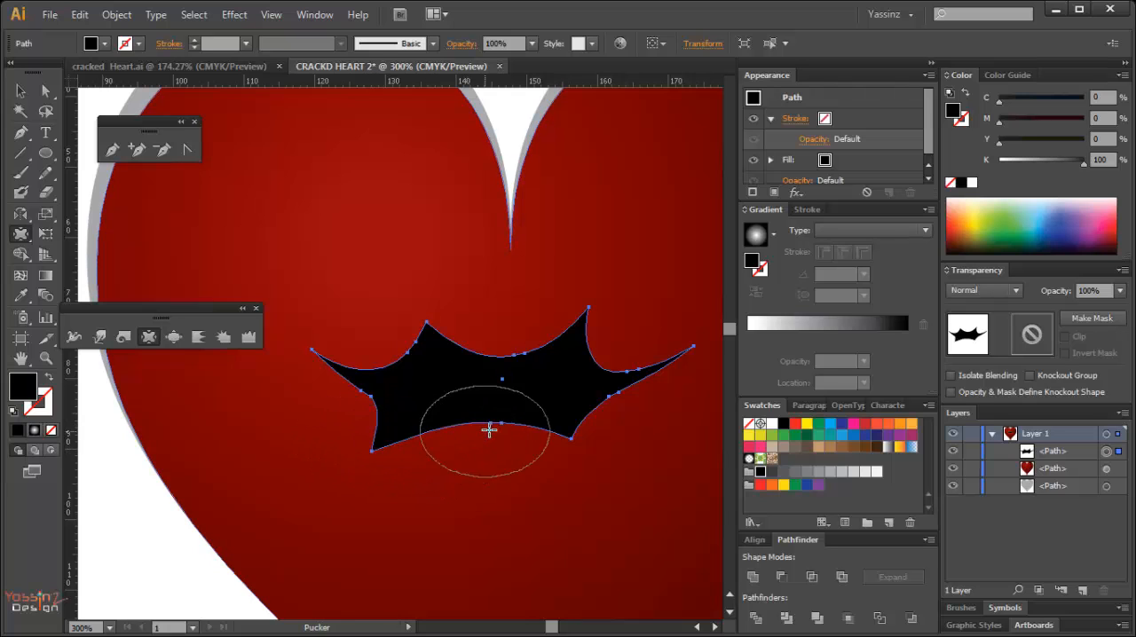
# Shrink the Pucker brush and pull an upper and a lower spike from the left end of the crack shape.
pyautogui.moveTo(489, 430)
pyautogui.mouseDown()
pyautogui.moveTo(490, 439)
pyautogui.moveTo(495, 394)
pyautogui.moveTo(459, 393)
pyautogui.mouseUp()
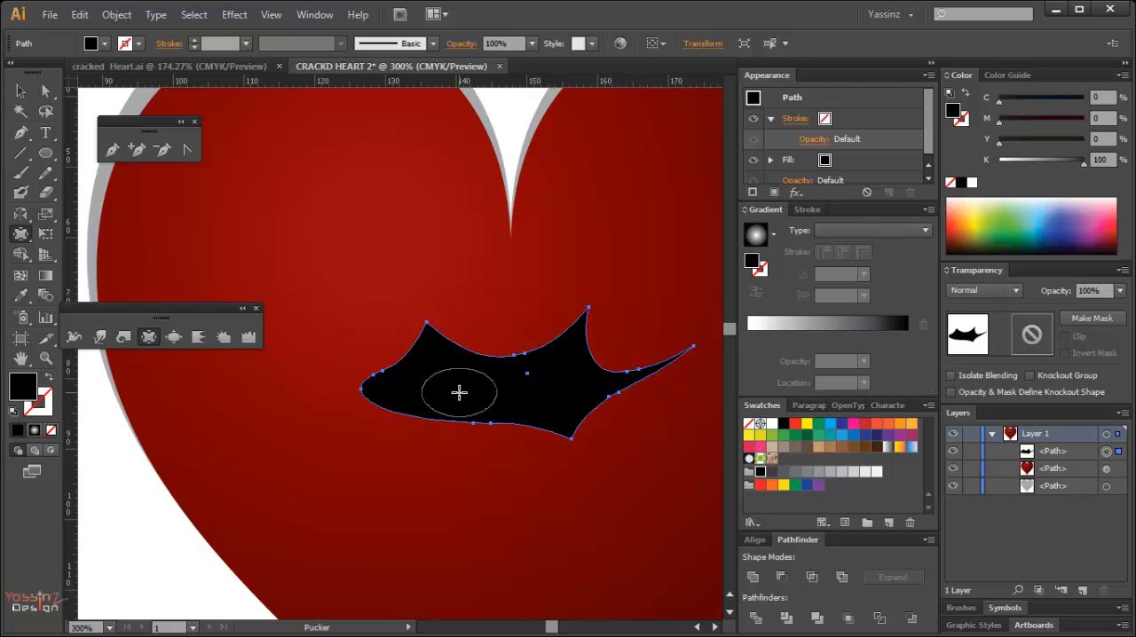
pyautogui.moveTo(368, 388)
pyautogui.mouseDown()
pyautogui.moveTo(313, 343)
pyautogui.moveTo(316, 332)
pyautogui.mouseUp()
pyautogui.moveTo(402, 415); pyautogui.dragTo(334, 422)
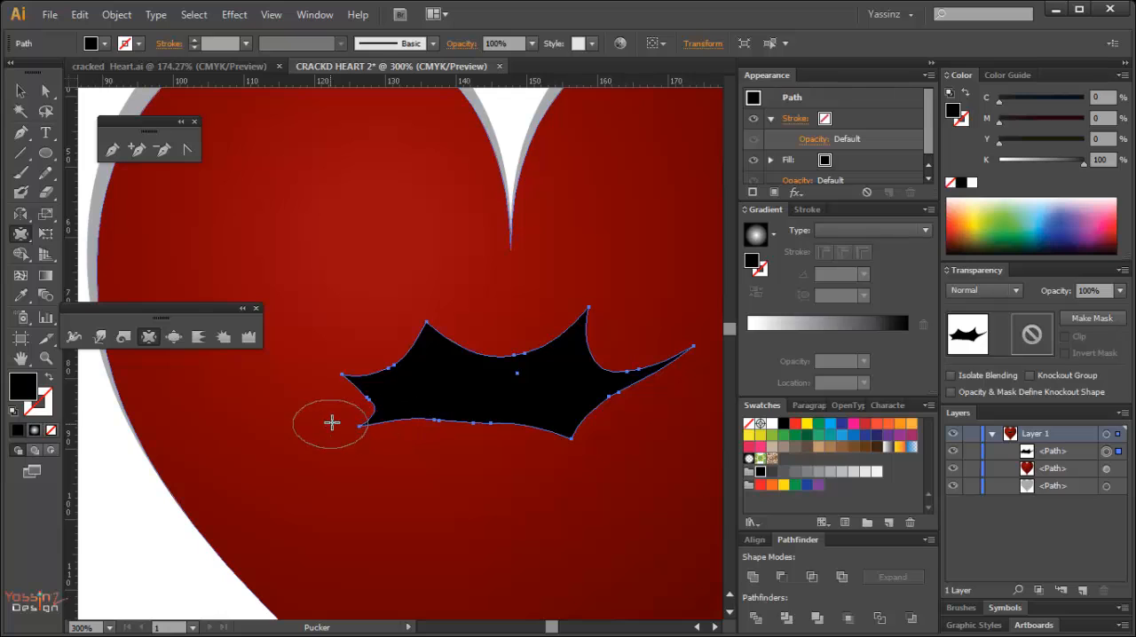
# Try to pull a small spike from the middle of the crack's bottom edge, adjusting the brush and undoing the attempts.
pyautogui.moveTo(469, 423); pyautogui.dragTo(419, 468)
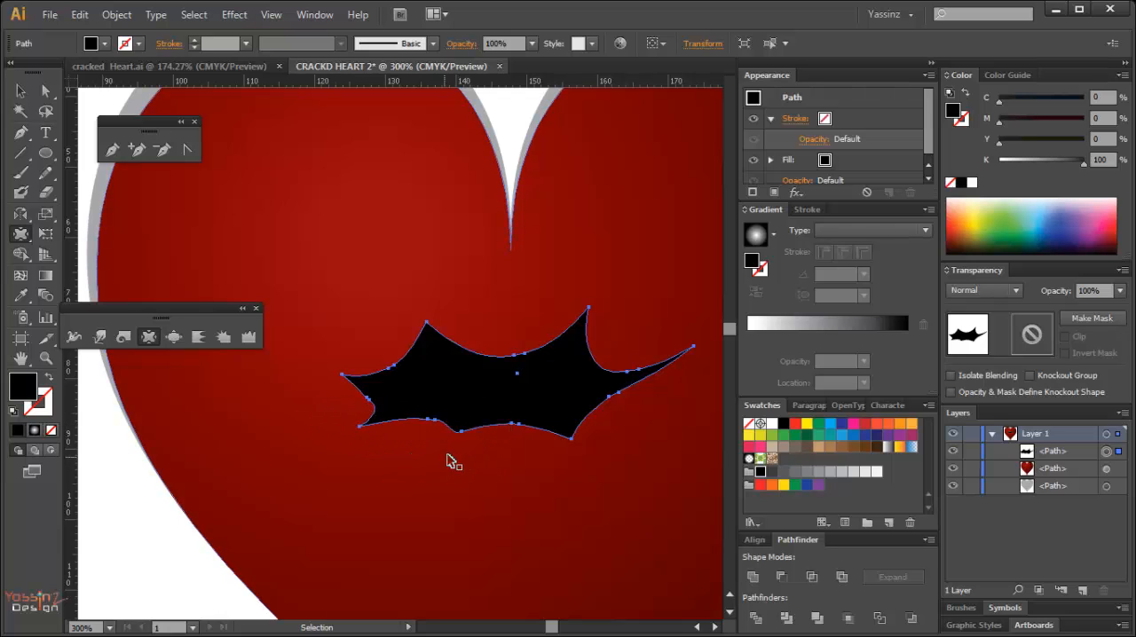
pyautogui.moveTo(466, 429)
pyautogui.mouseDown()
pyautogui.moveTo(457, 421)
pyautogui.moveTo(488, 446)
pyautogui.mouseUp()
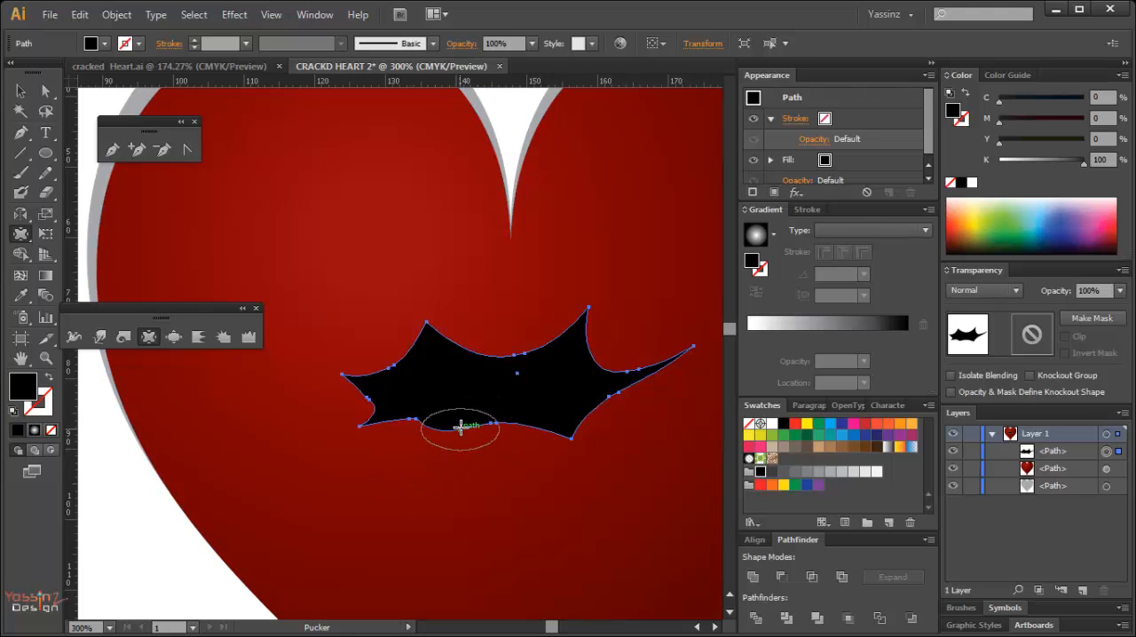
pyautogui.moveTo(469, 423); pyautogui.dragTo(427, 449)
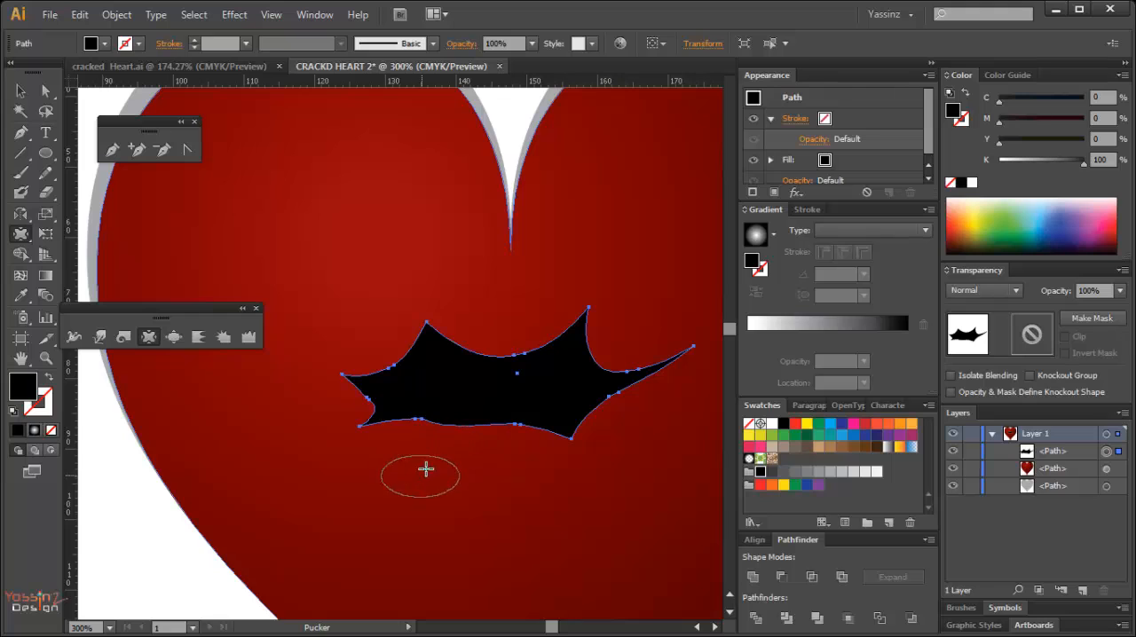
pyautogui.hotkey('ctrl', 'z')
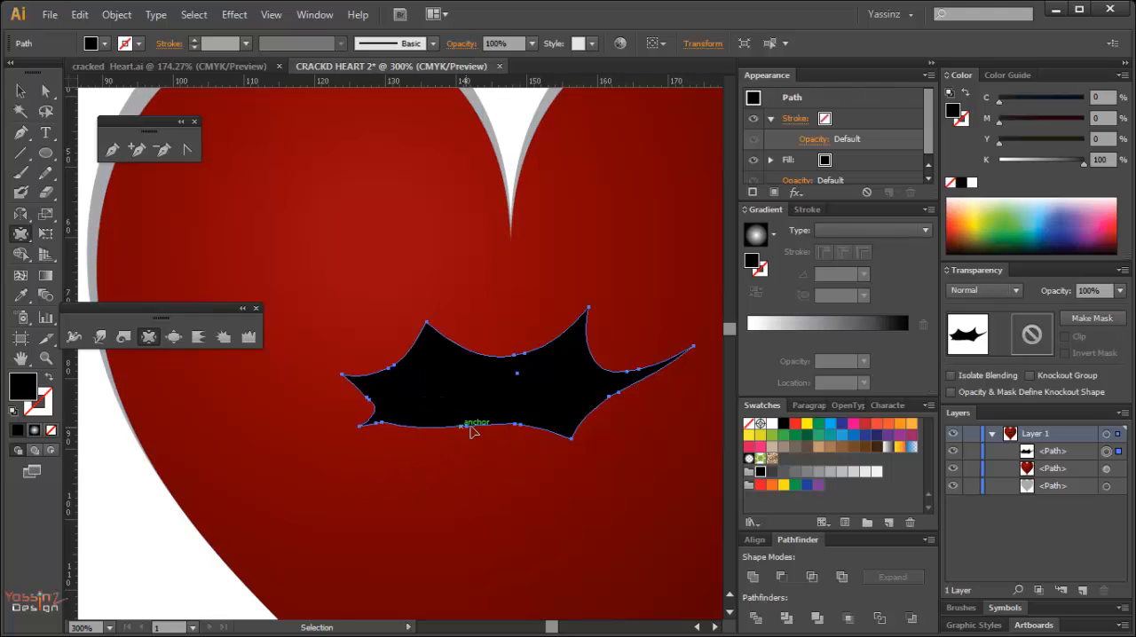
# Extend the crack's lower left spike, pull another spike from its bottom edge beside it, and deselect the shape.
pyautogui.moveTo(462, 419)
pyautogui.mouseDown()
pyautogui.moveTo(414, 480)
pyautogui.moveTo(385, 403)
pyautogui.moveTo(347, 431)
pyautogui.moveTo(363, 436)
pyautogui.mouseUp()
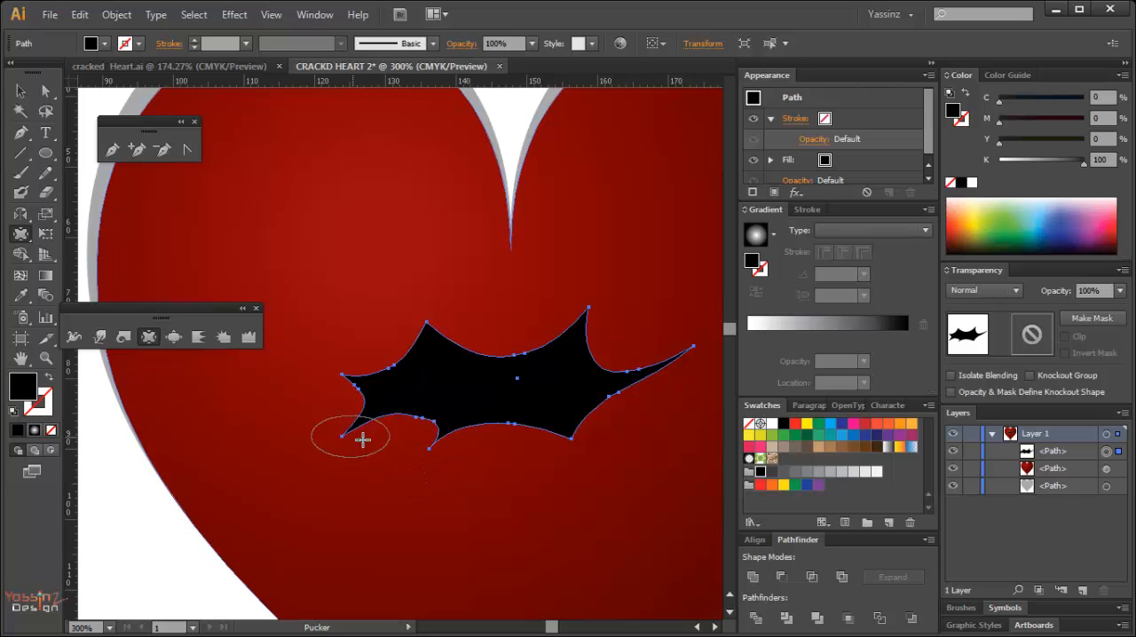
pyautogui.keyDown('ctrl'); pyautogui.keyDown('alt'); pyautogui.click(512, 396); pyautogui.keyUp('alt'); pyautogui.keyUp('ctrl')
pyautogui.keyDown('ctrl'); pyautogui.keyDown('alt'); pyautogui.click(512, 396); pyautogui.keyUp('alt'); pyautogui.keyUp('ctrl')
pyautogui.moveTo(422, 354); pyautogui.dragTo(533, 419)
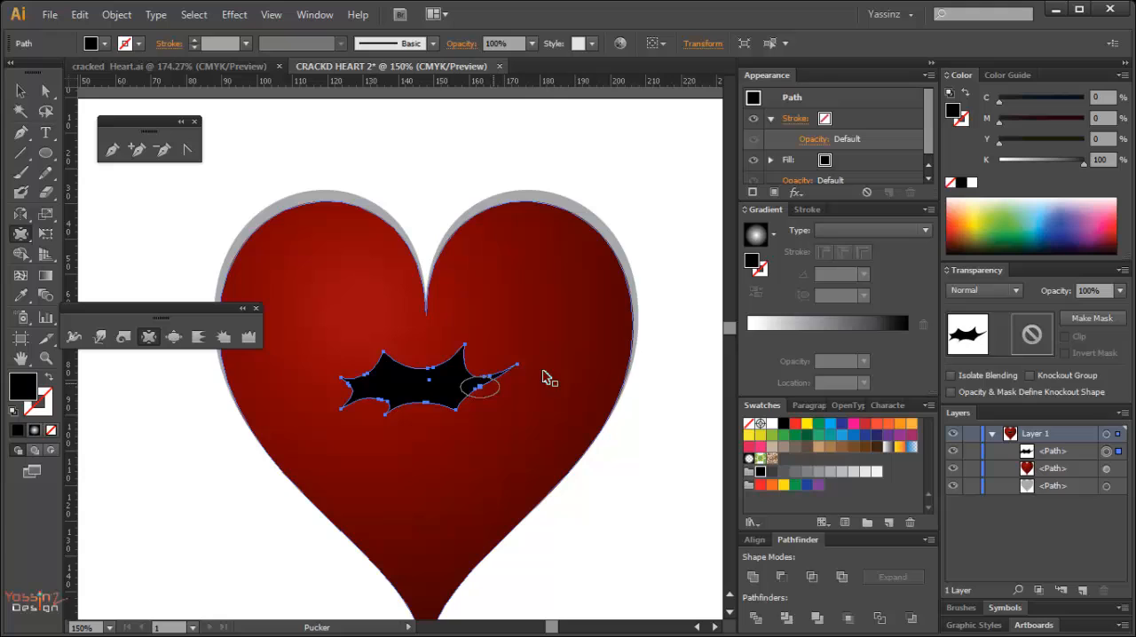
pyautogui.keyDown('ctrl'); pyautogui.click(691, 351); pyautogui.keyUp('ctrl')
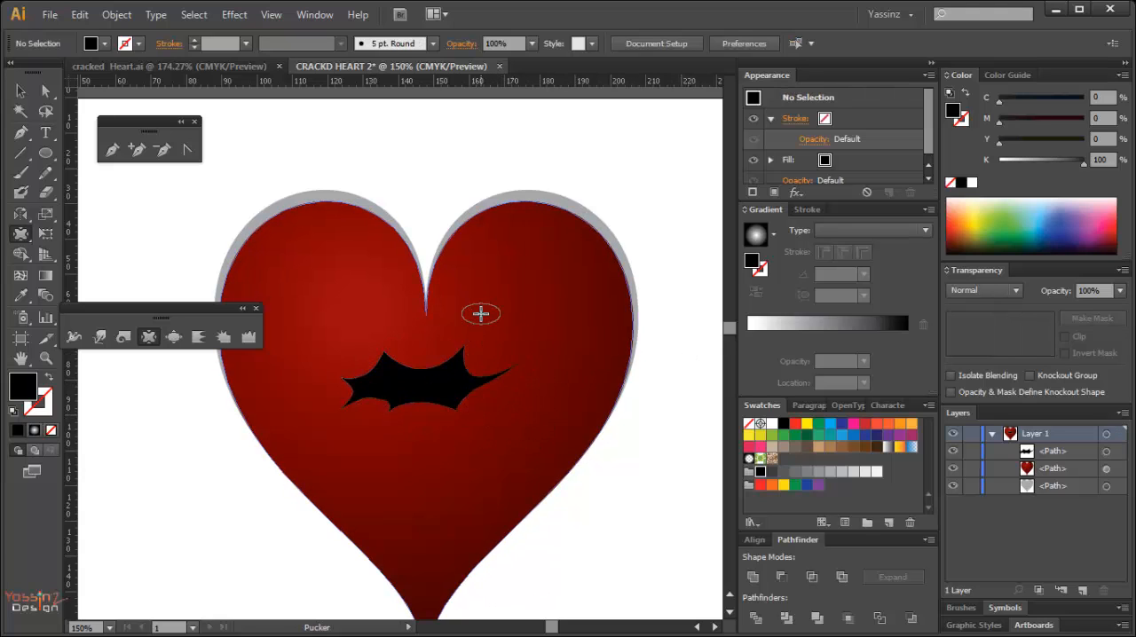
pyautogui.hotkey('ctrl', 'space')
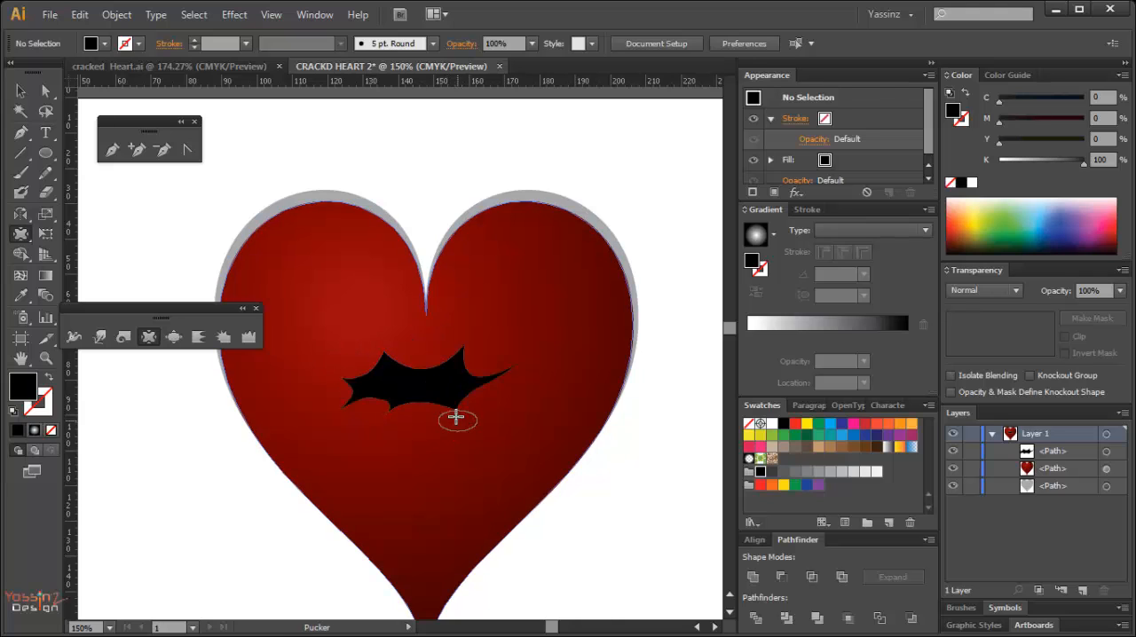
# Duplicate the black crack shape with a slight offset down and to the left, and select the copy.
pyautogui.hotkey('ctrl', 'space')
pyautogui.press('v')
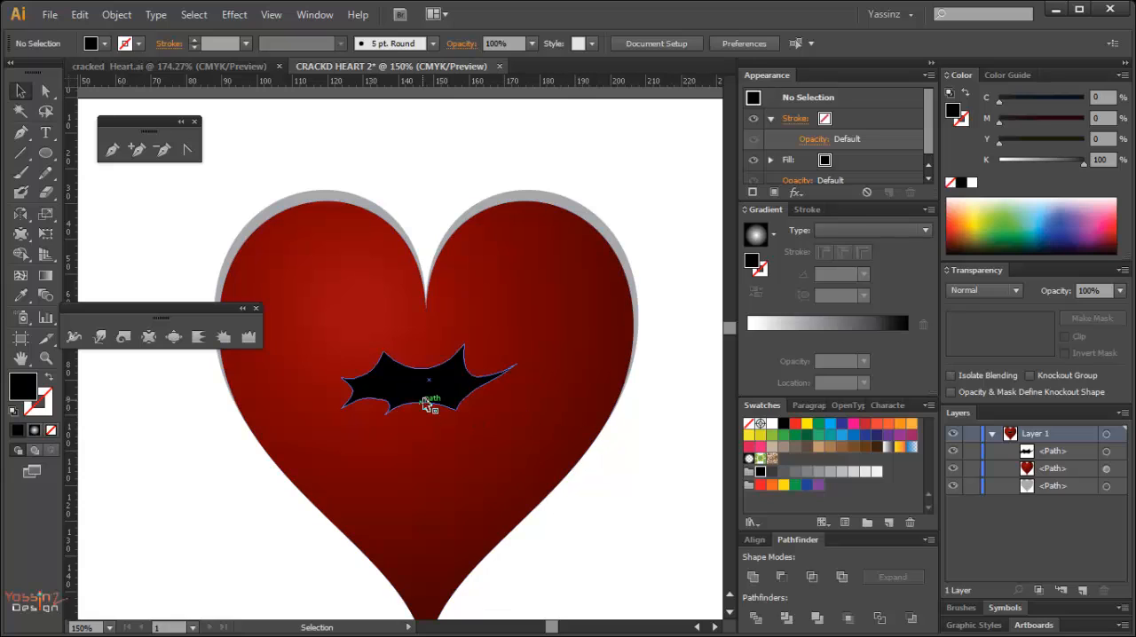
pyautogui.moveTo(447, 398); pyautogui.dragTo(447, 398)
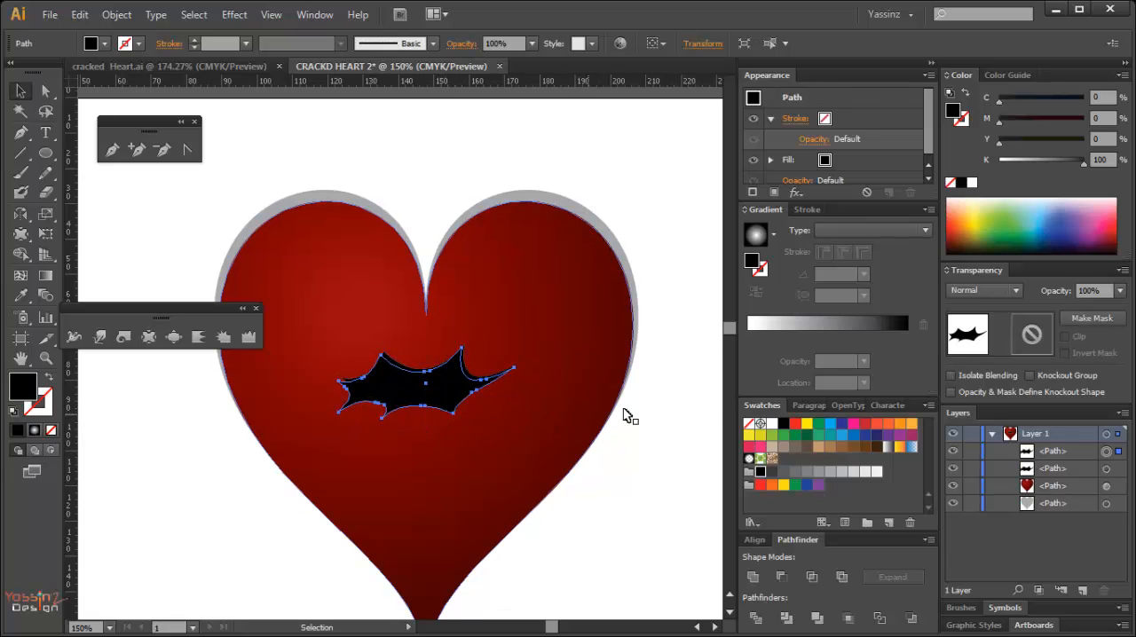
pyautogui.click(1106, 469)
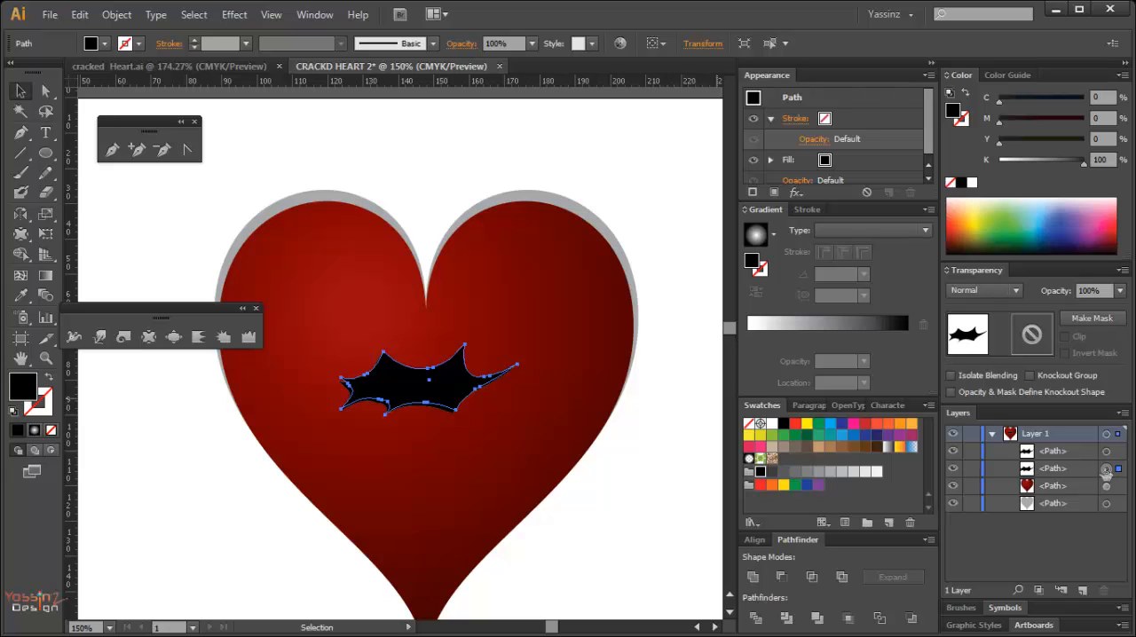
pyautogui.click(1106, 452)
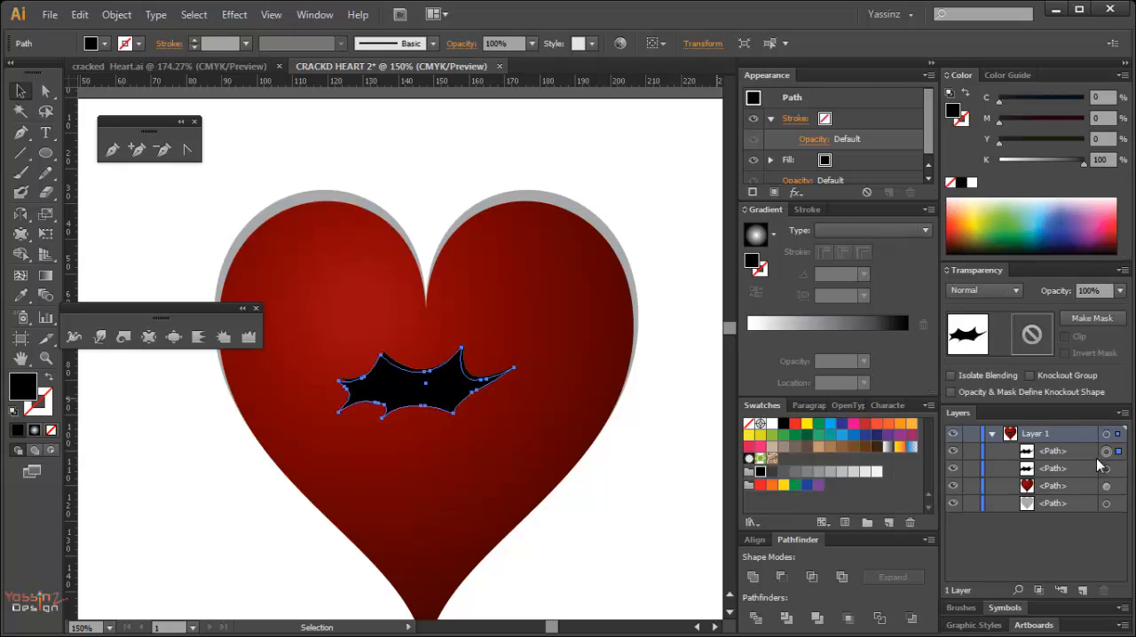
# Fill the crack copy with 50% gray and place it behind the black crack as an edge.
pyautogui.click(818, 472)
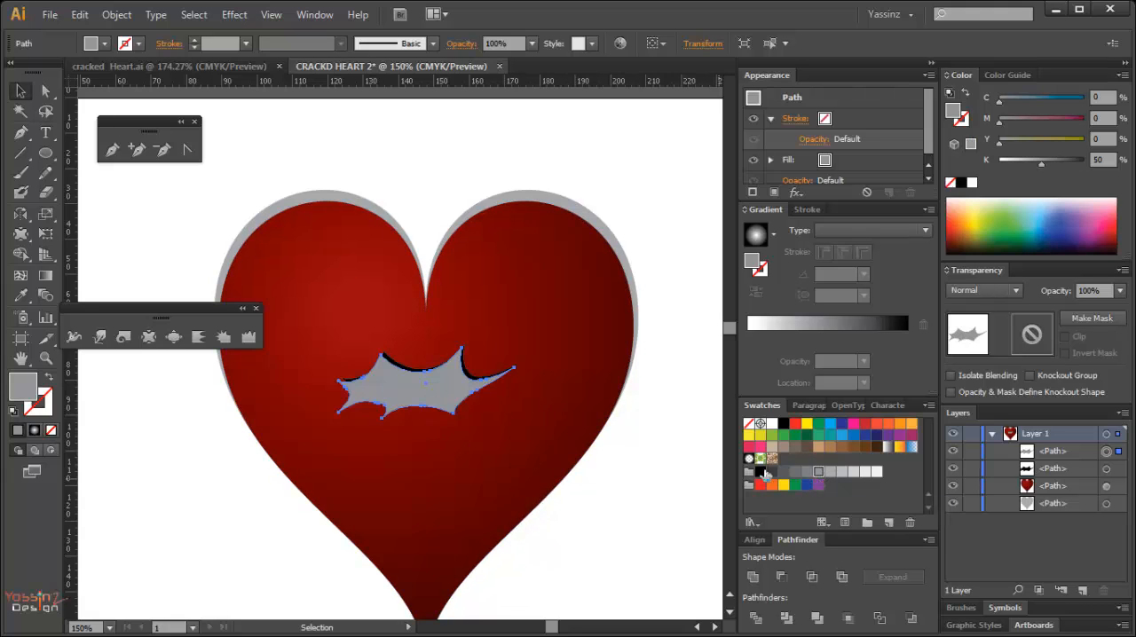
pyautogui.press('Delete')
pyautogui.click(438, 396)
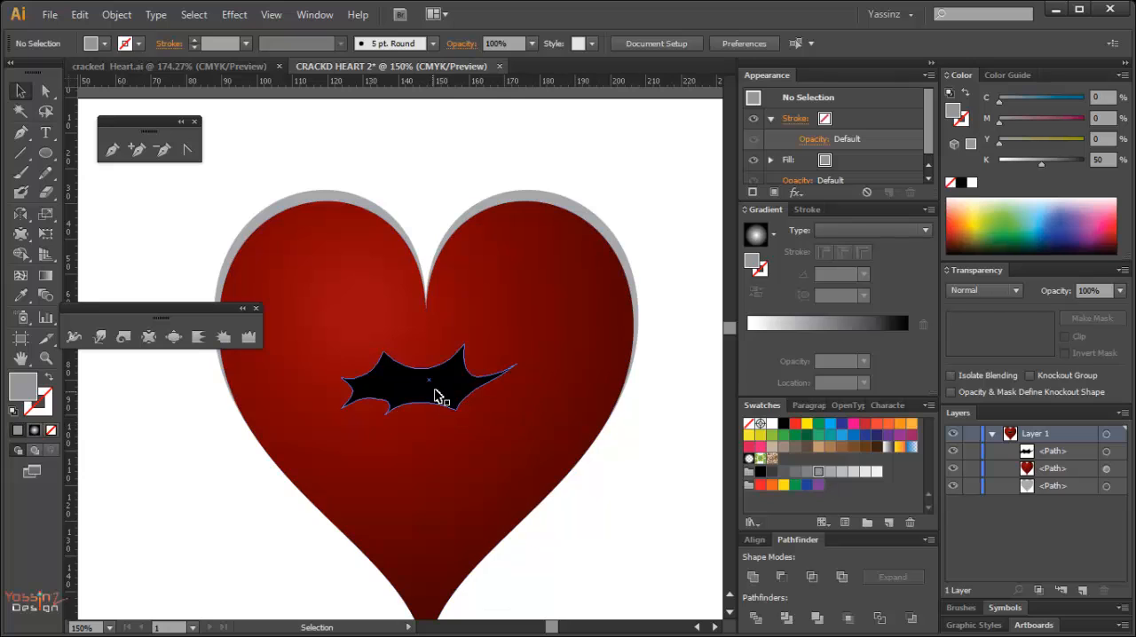
pyautogui.hotkey('ctrl', 'z')
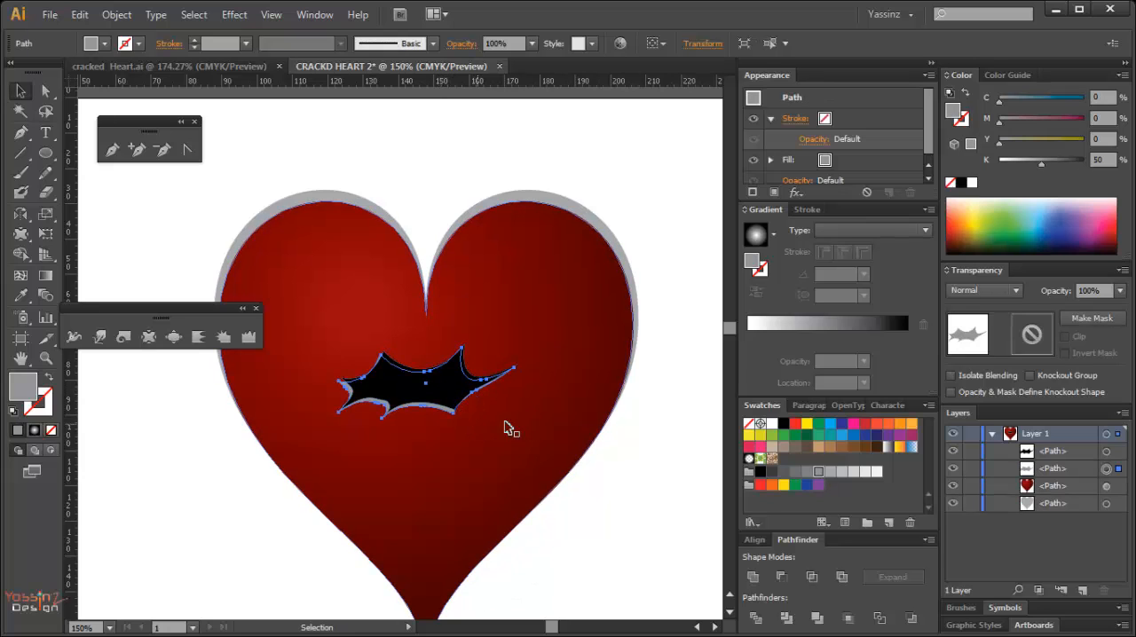
pyautogui.click(685, 394)
# Move the gray shape's upper left spike point onto the matching tip of the black crack.
pyautogui.hotkey('ctrl', 'space')
pyautogui.moveTo(352, 343); pyautogui.dragTo(561, 454)
pyautogui.press('space')
pyautogui.moveTo(405, 393); pyautogui.dragTo(487, 452)
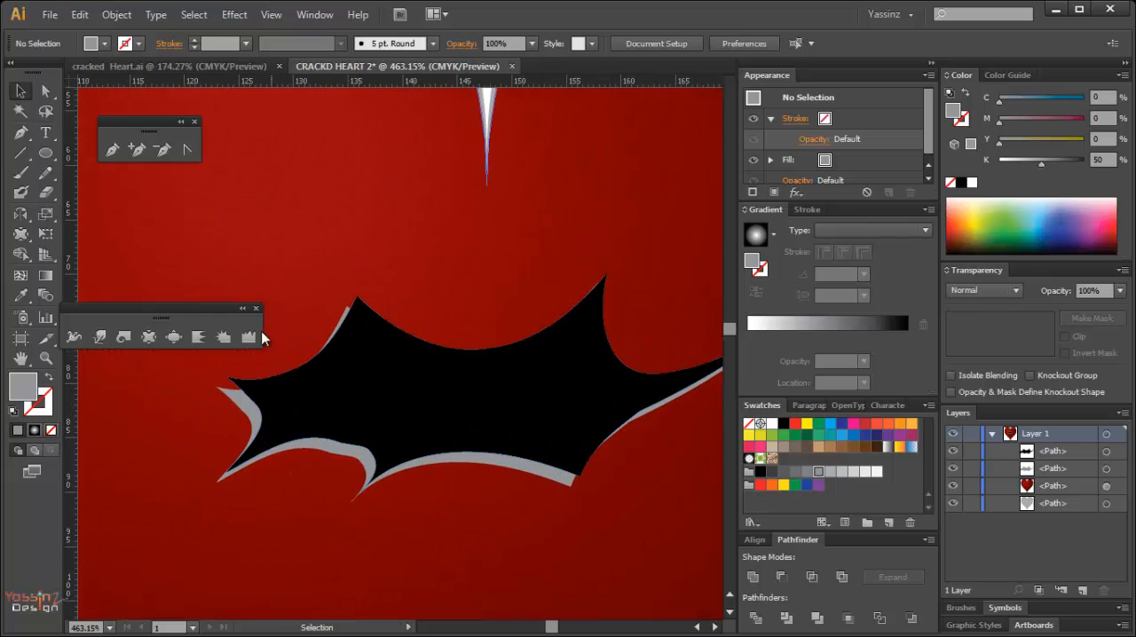
pyautogui.moveTo(200, 319); pyautogui.dragTo(557, 156)
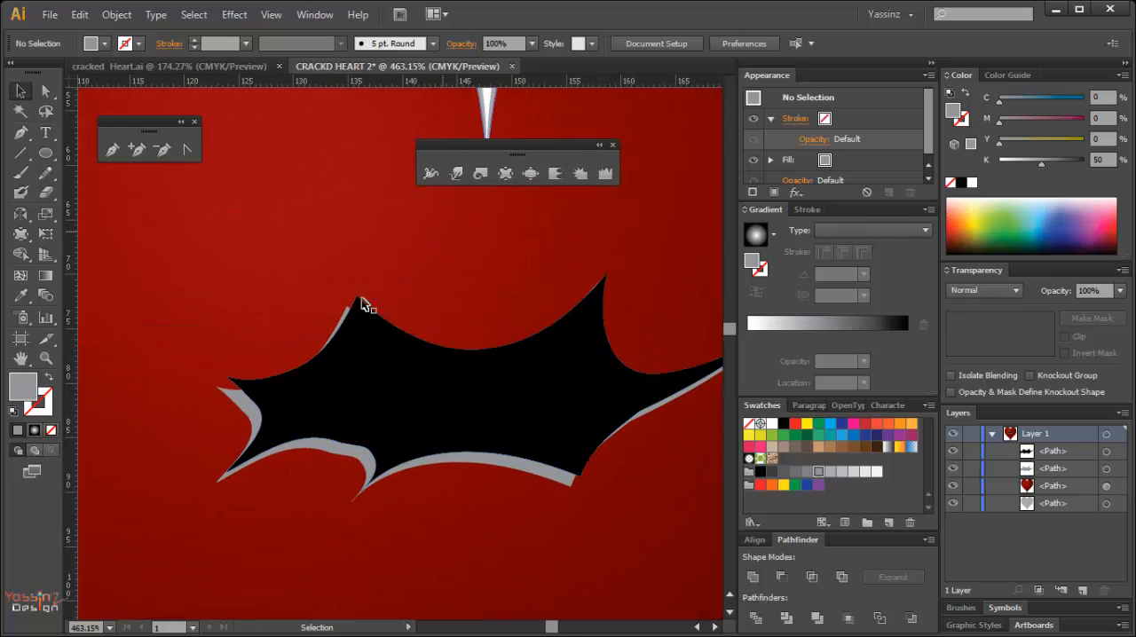
pyautogui.press('a')
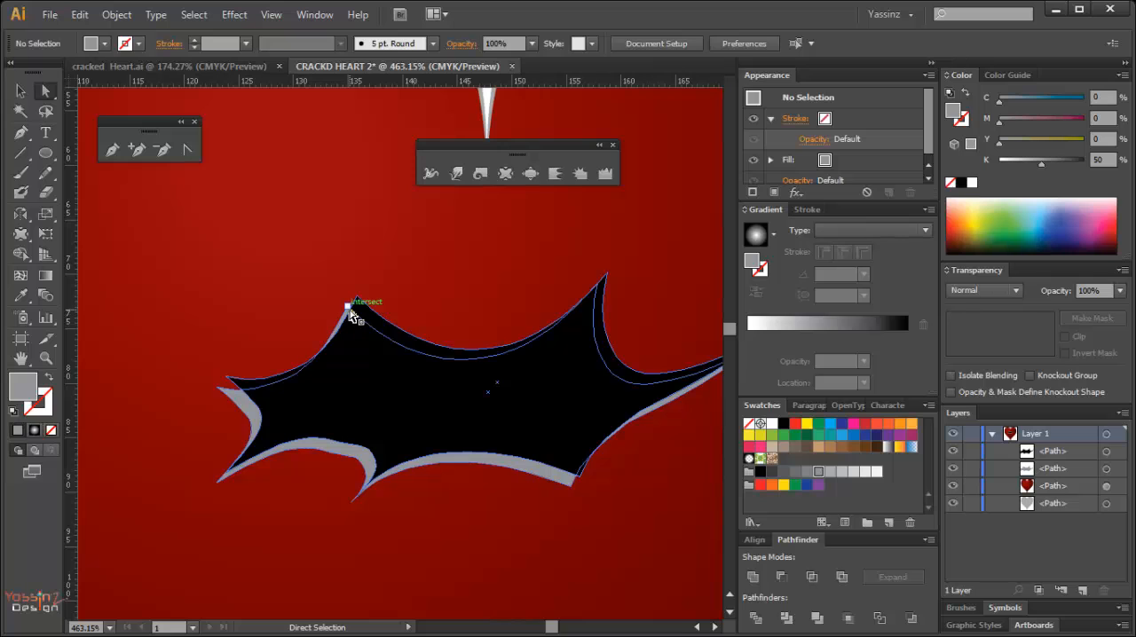
pyautogui.click(353, 312)
pyautogui.moveTo(219, 391); pyautogui.dragTo(245, 408)
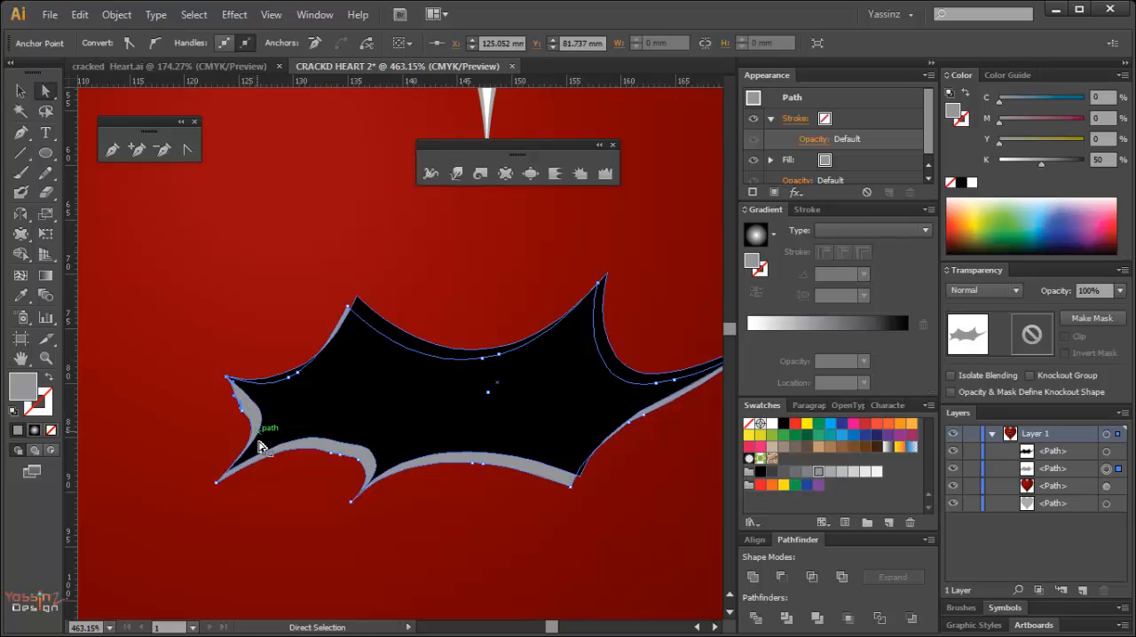
# Shift the gray shape's lower right corner slightly outward and bring its far right tip up to the black crack's tip.
pyautogui.moveTo(472, 502); pyautogui.dragTo(408, 448)
pyautogui.click(507, 439)
pyautogui.click(506, 435)
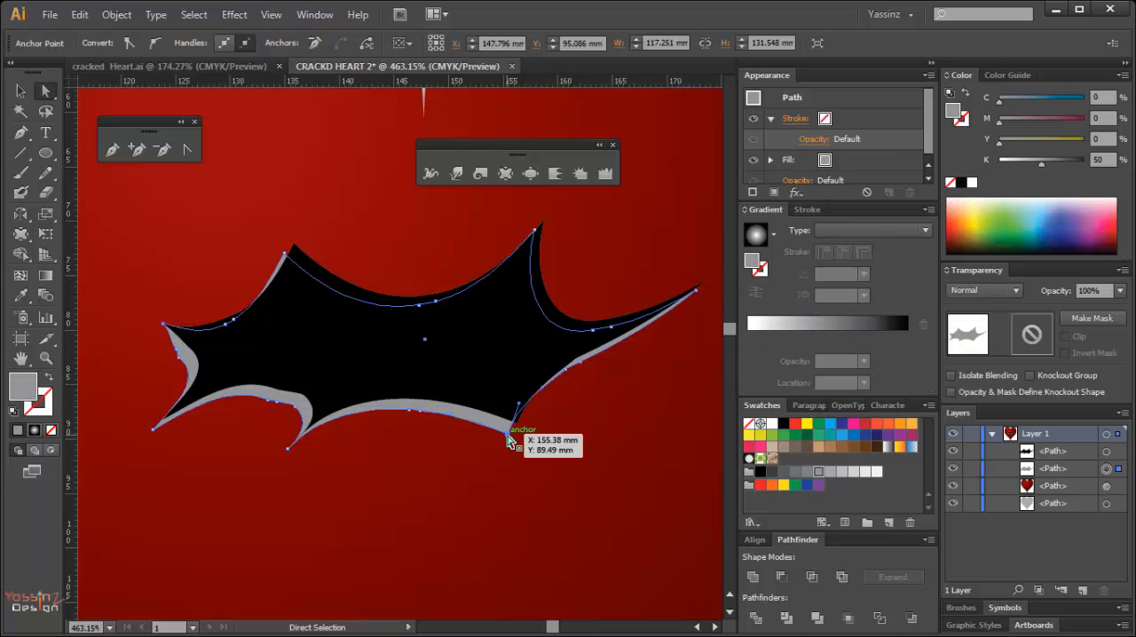
pyautogui.moveTo(507, 435); pyautogui.dragTo(517, 440)
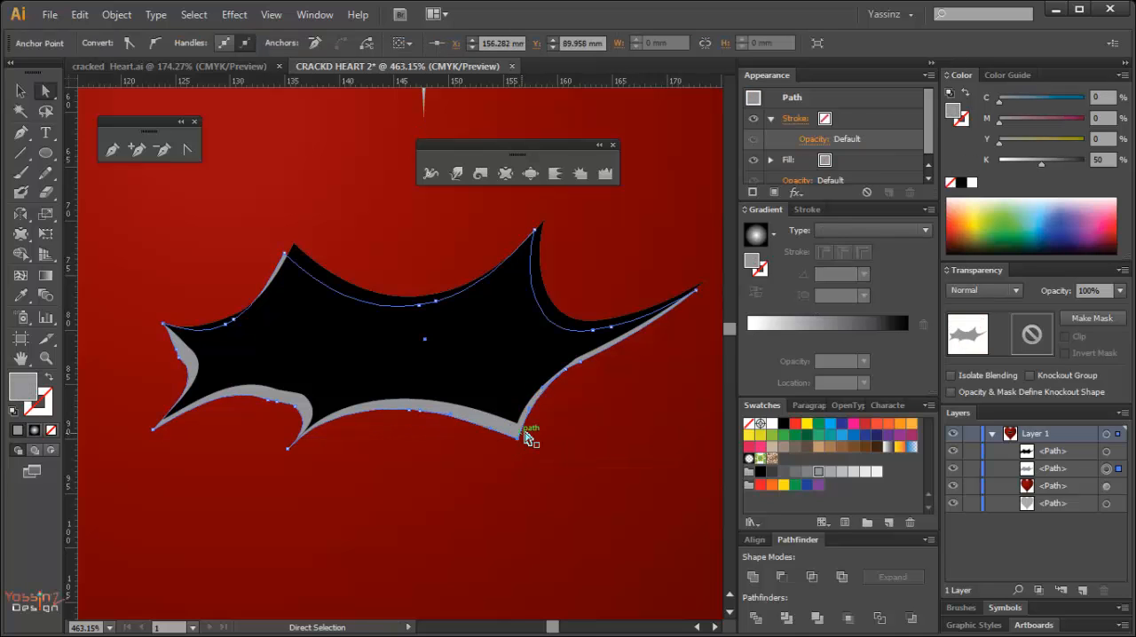
pyautogui.moveTo(522, 389); pyautogui.dragTo(419, 399)
pyautogui.moveTo(543, 352); pyautogui.dragTo(471, 407)
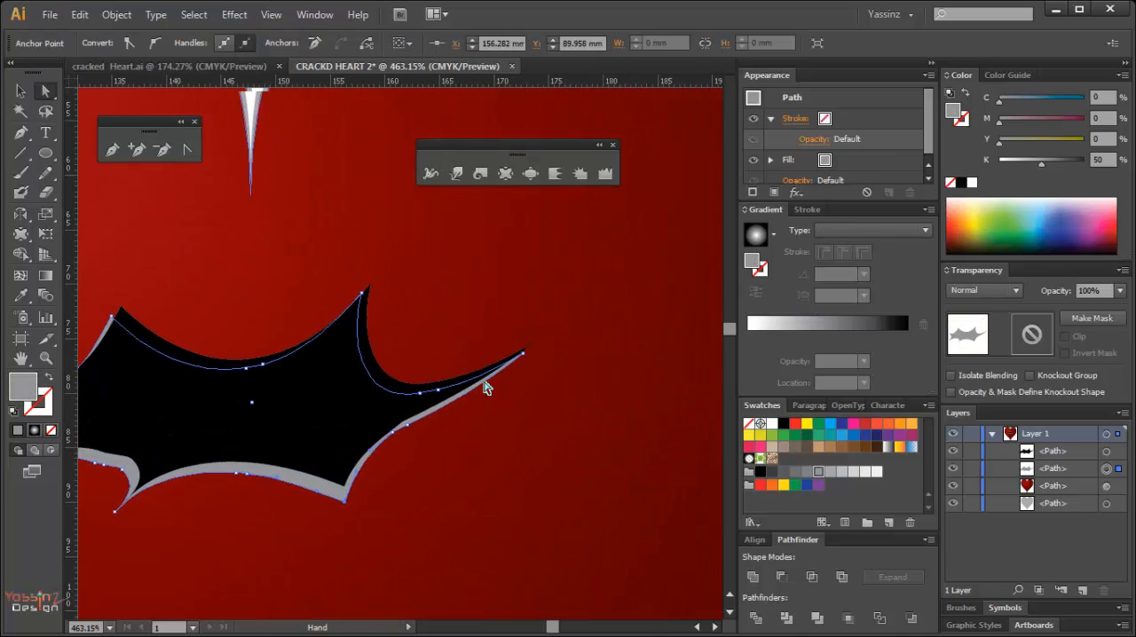
pyautogui.moveTo(525, 361); pyautogui.dragTo(531, 351)
pyautogui.click(545, 393)
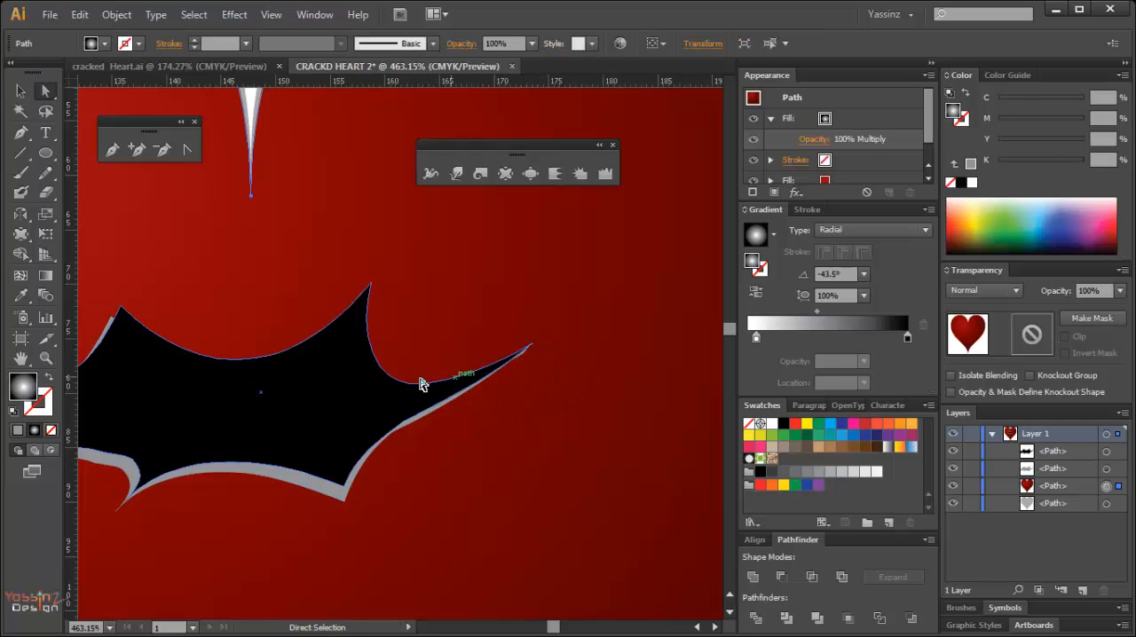
# Tuck the gray shape's upper left peak behind the matching peak of the black crack.
pyautogui.moveTo(280, 363); pyautogui.dragTo(577, 406)
pyautogui.click(340, 344)
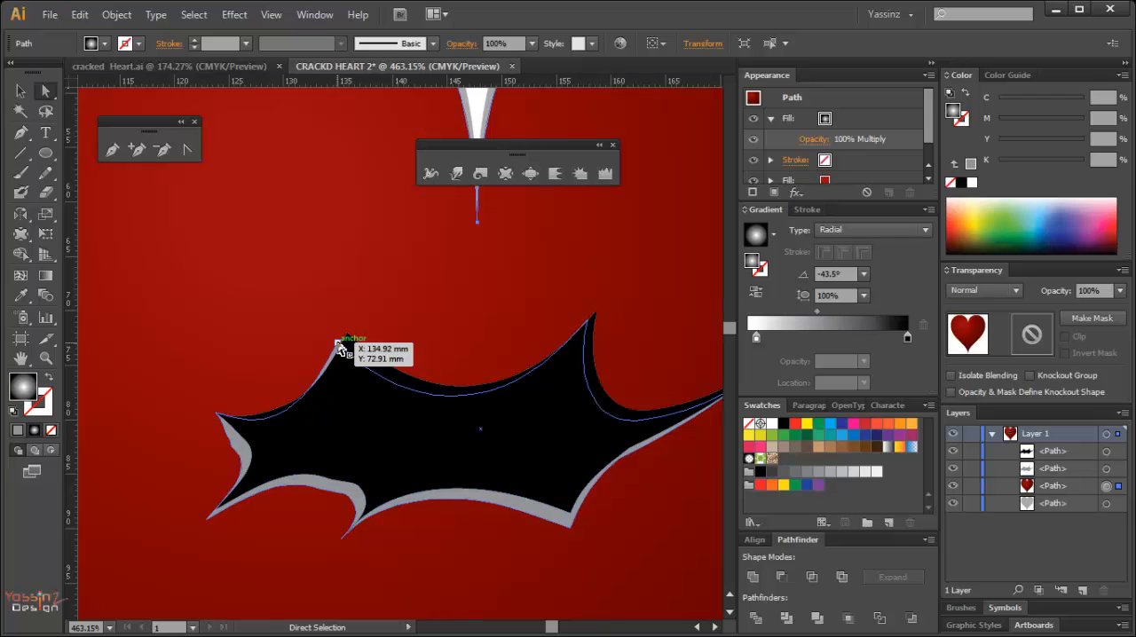
pyautogui.moveTo(340, 346); pyautogui.dragTo(351, 341)
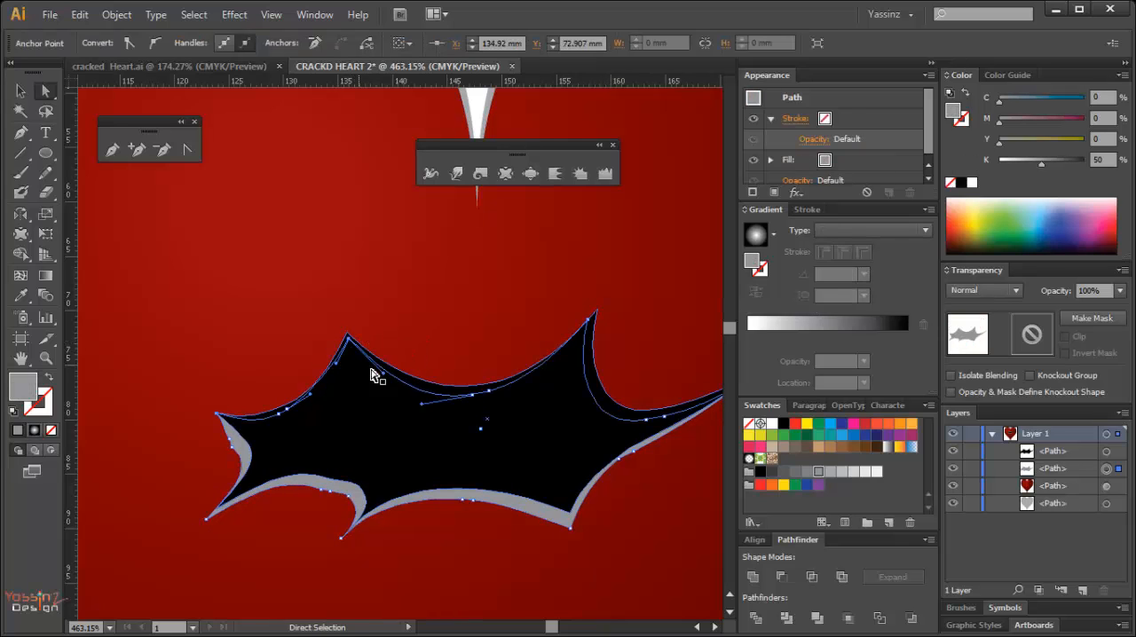
pyautogui.click(407, 346)
# Deselect everything and lock the red heart and the gray heart behind it.
pyautogui.keyDown('ctrl'); pyautogui.keyDown('alt'); pyautogui.click(389, 387); pyautogui.keyUp('alt'); pyautogui.keyUp('ctrl')
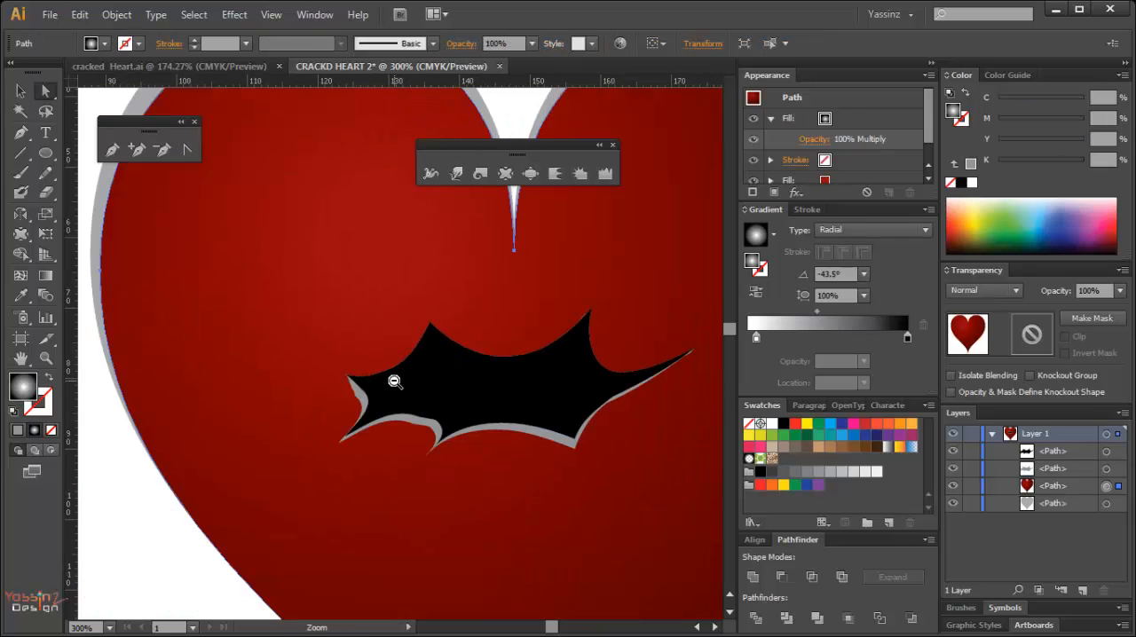
pyautogui.keyDown('ctrl'); pyautogui.keyDown('alt'); pyautogui.click(448, 387); pyautogui.keyUp('alt'); pyautogui.keyUp('ctrl')
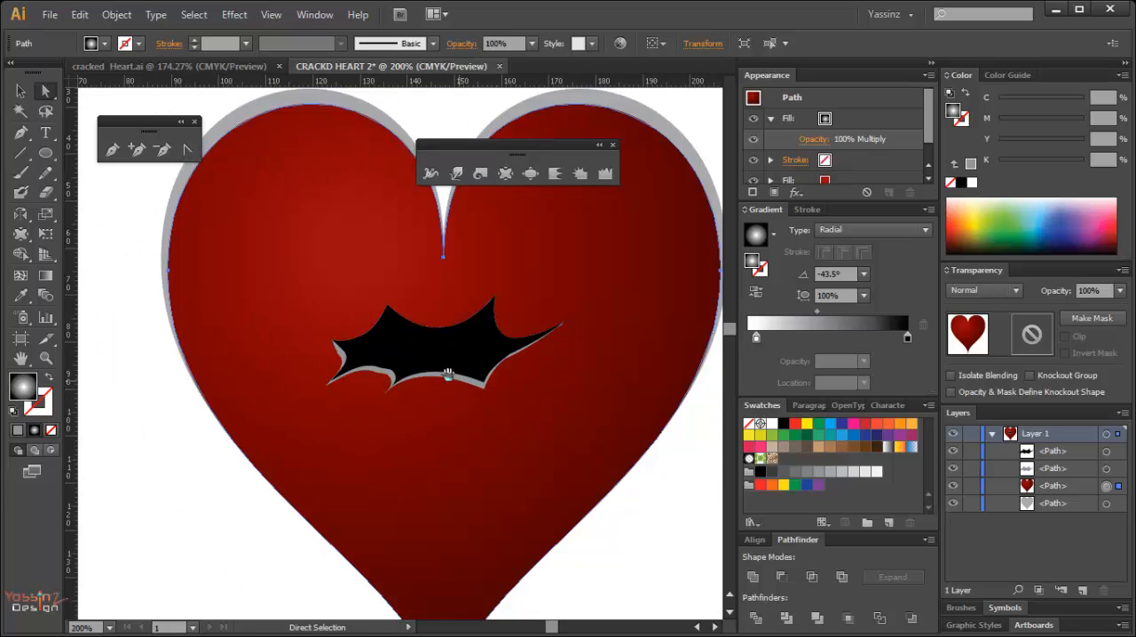
pyautogui.keyDown('ctrl'); pyautogui.keyDown('alt'); pyautogui.click(447, 370); pyautogui.keyUp('alt'); pyautogui.keyUp('ctrl')
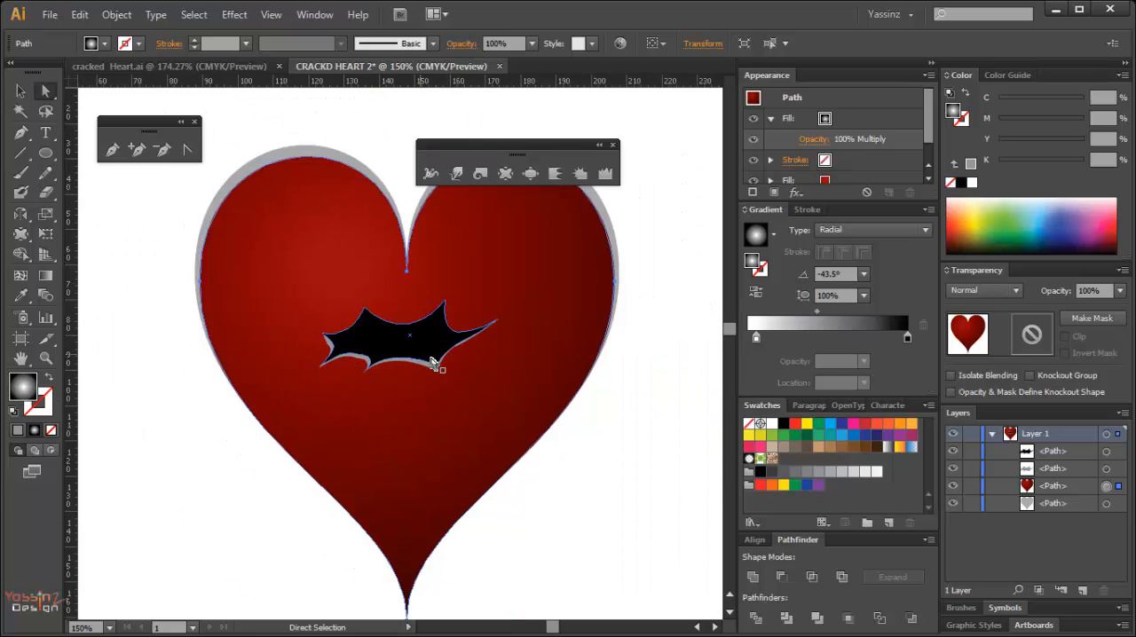
pyautogui.click(646, 454)
pyautogui.keyDown('ctrl'); pyautogui.keyDown('alt'); pyautogui.click(392, 389); pyautogui.keyUp('alt'); pyautogui.keyUp('ctrl')
pyautogui.moveTo(365, 348); pyautogui.dragTo(451, 368)
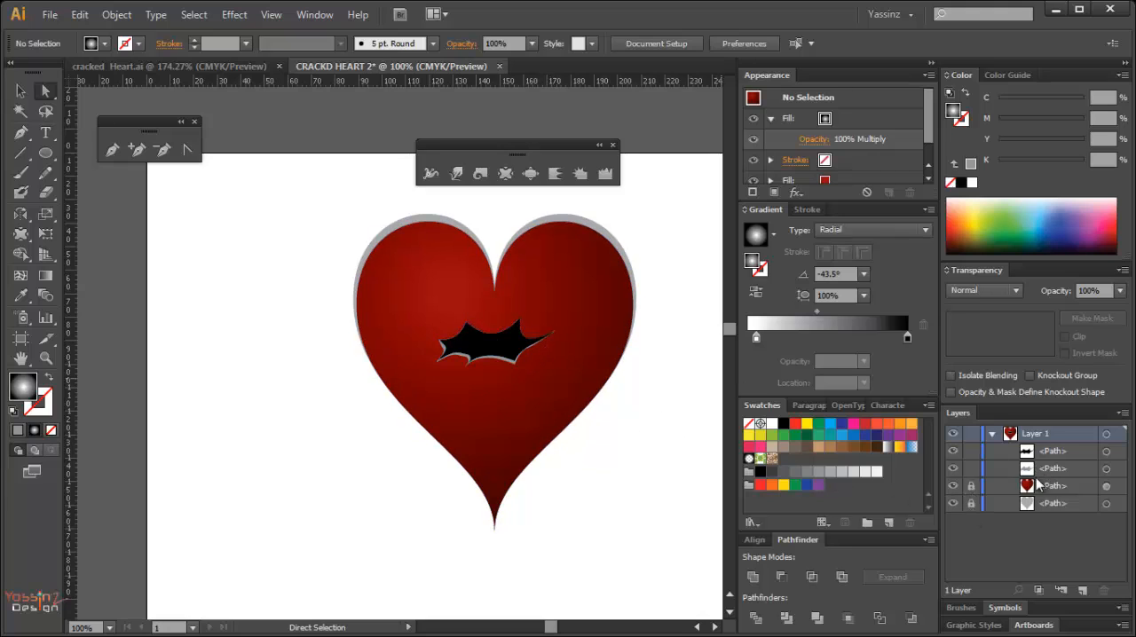
# Select both crack shapes and rotate them together with Free Transform so the crack slopes down to the right, and deselect.
pyautogui.click(1106, 468)
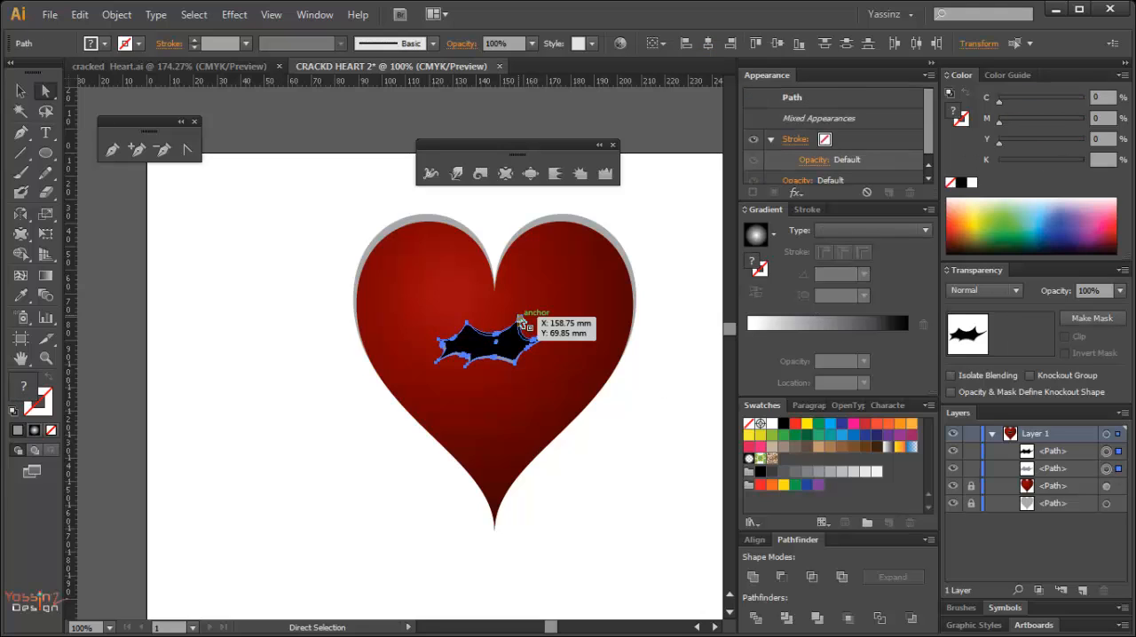
pyautogui.press('e')
pyautogui.moveTo(576, 344); pyautogui.dragTo(519, 337)
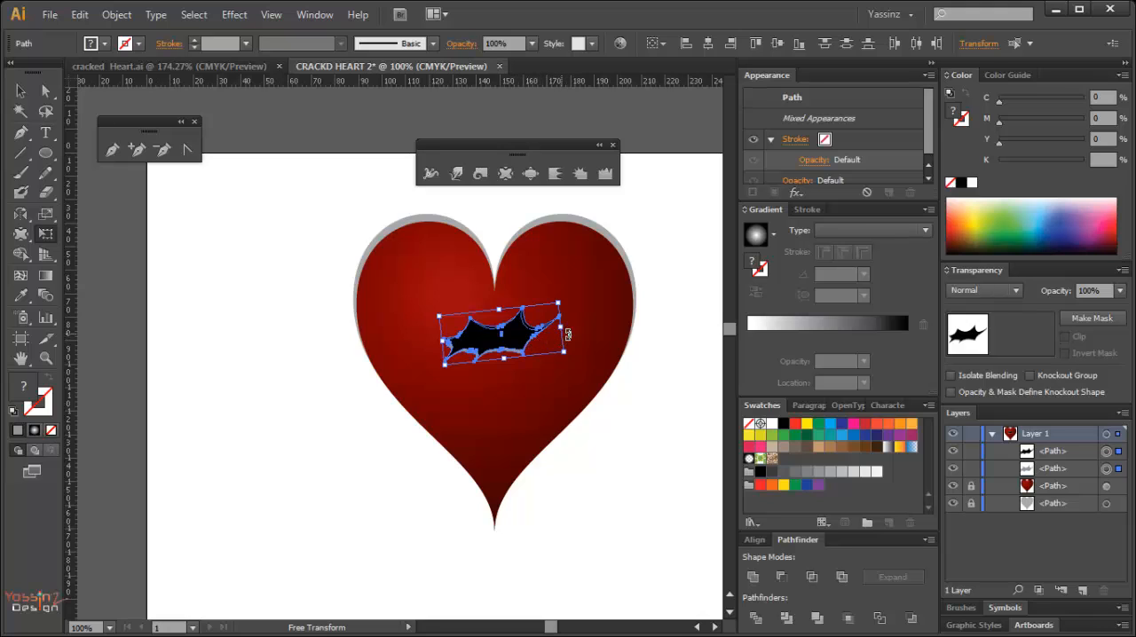
pyautogui.moveTo(577, 330); pyautogui.dragTo(558, 367)
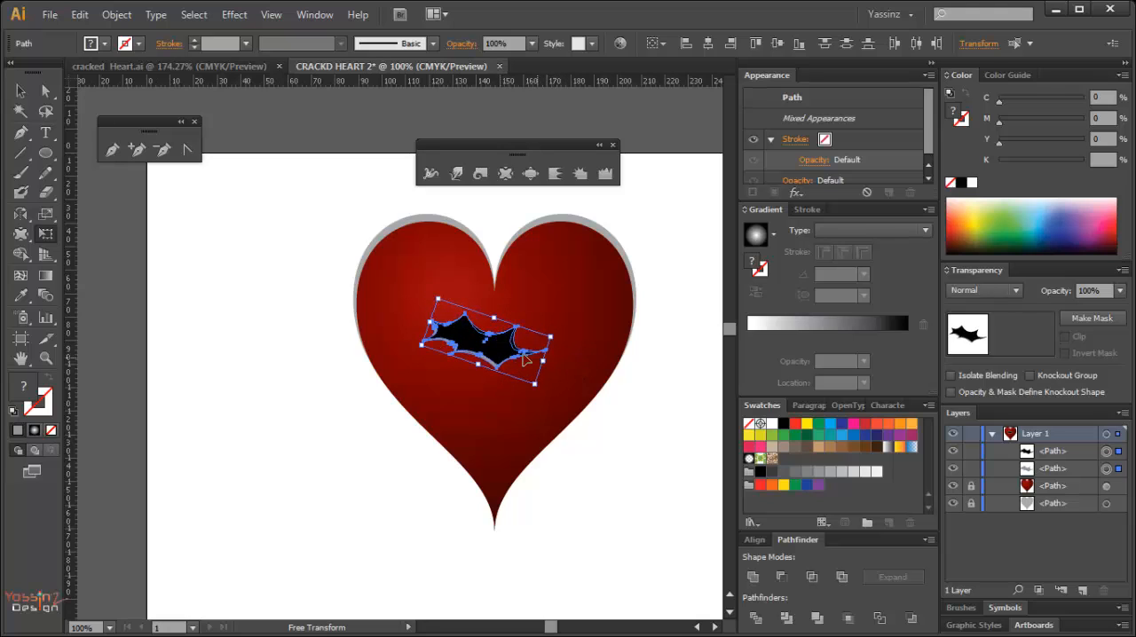
pyautogui.click(649, 426)
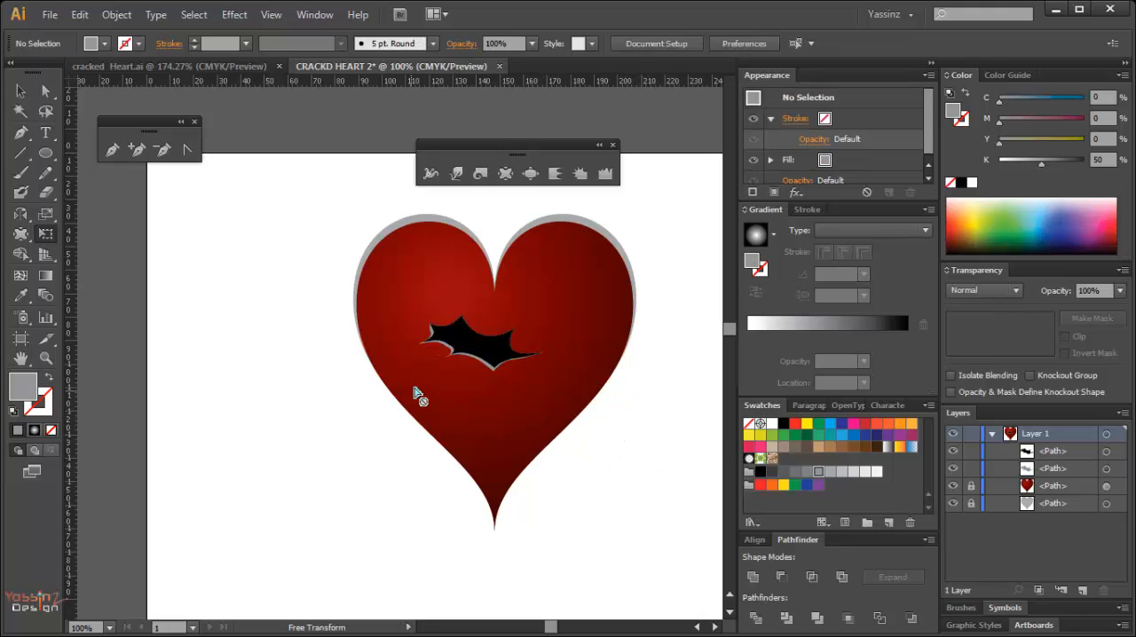
# Draw a circle on the empty artboard area left of the heart and fill it with bright red.
pyautogui.hscroll(-3, 459, 362)
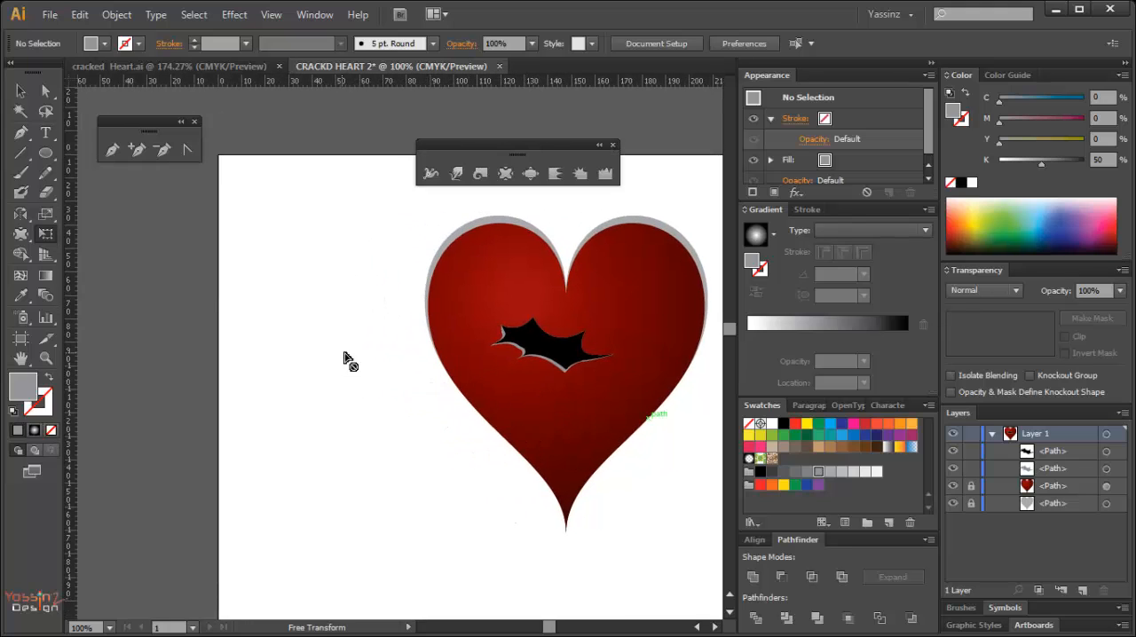
pyautogui.click(45, 153)
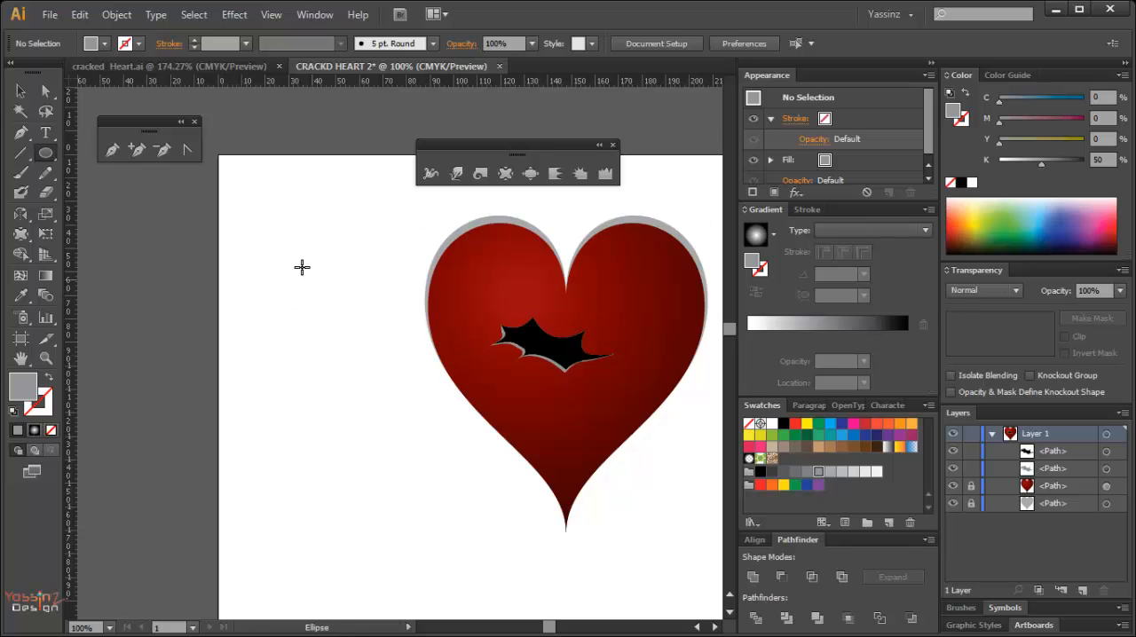
pyautogui.moveTo(289, 236); pyautogui.dragTo(325, 312)
pyautogui.press('space')
pyautogui.press('a')
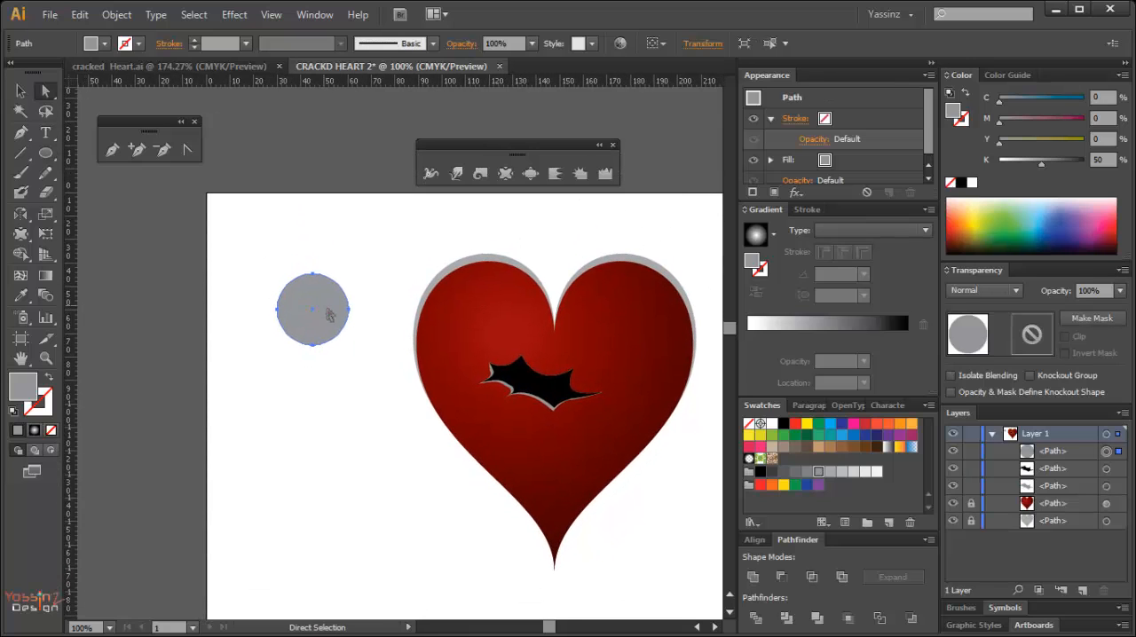
pyautogui.click(772, 485)
pyautogui.click(760, 485)
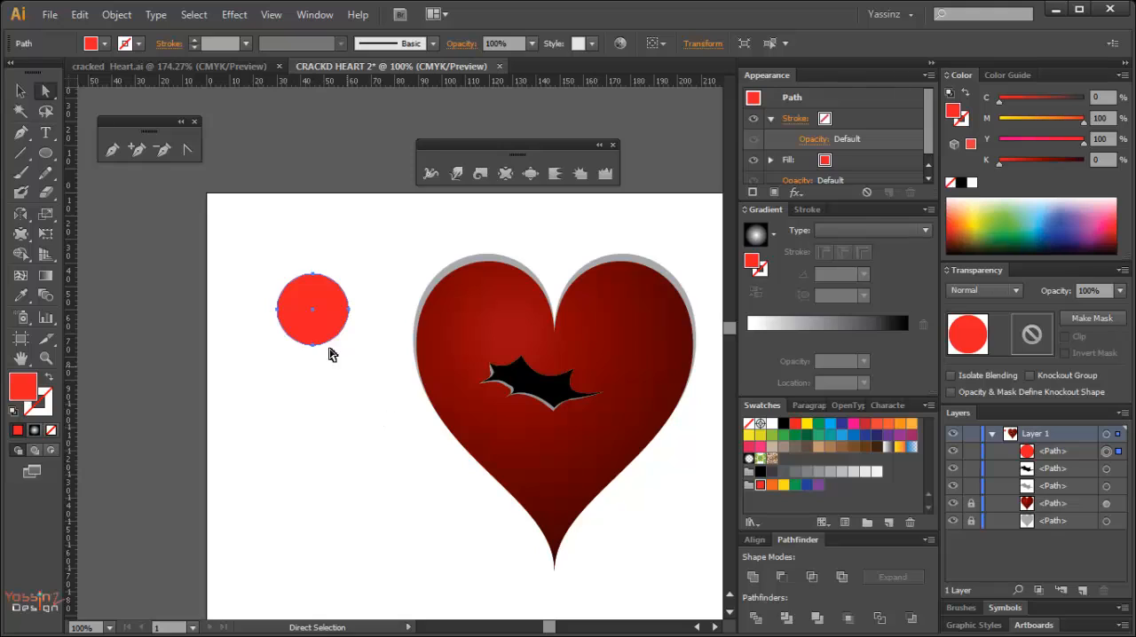
# Pull the red circle's top anchor straight up into a pointed teardrop, and move the drop down beside the heart.
pyautogui.click(312, 275)
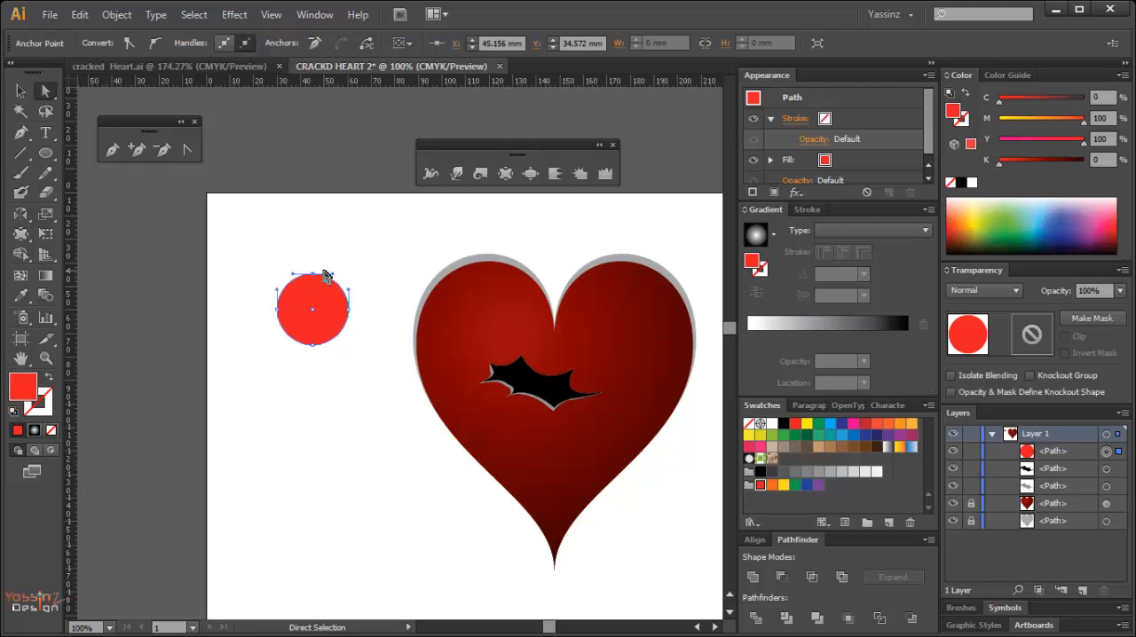
pyautogui.moveTo(313, 277); pyautogui.dragTo(302, 235)
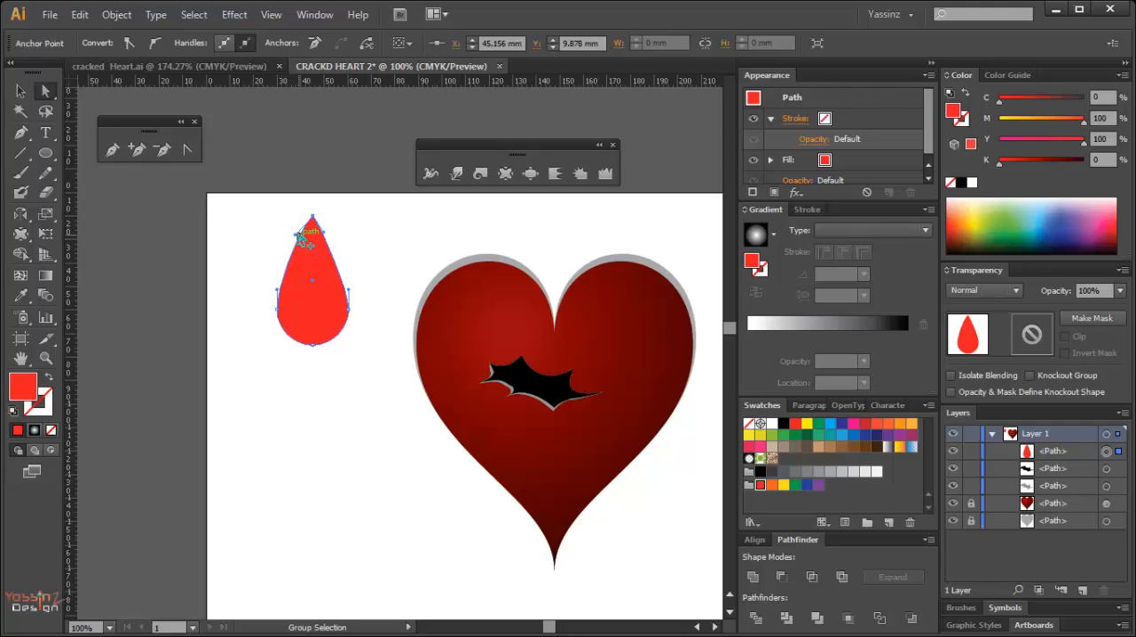
pyautogui.click(330, 438)
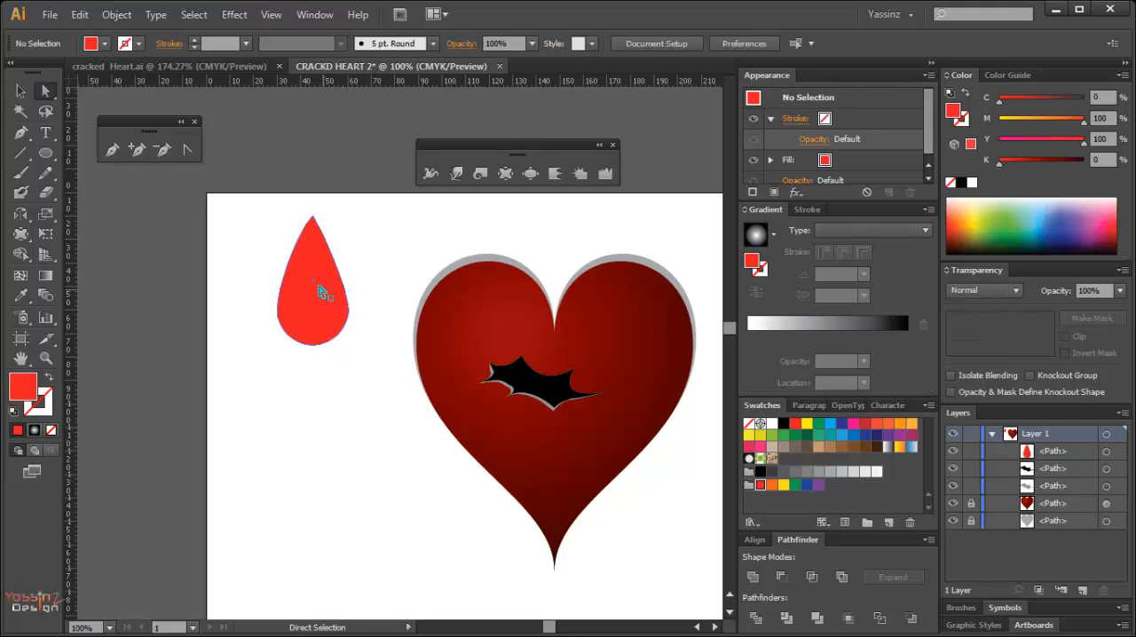
pyautogui.moveTo(321, 293); pyautogui.dragTo(314, 367)
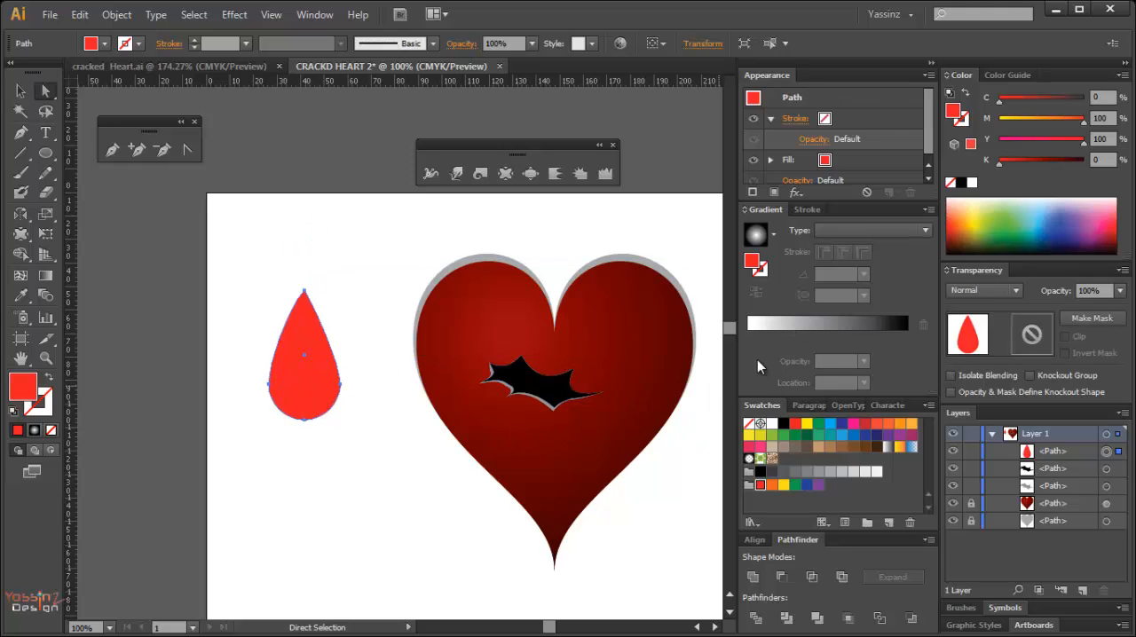
# Add a white-to-black radial gradient fill over the drop's red fill and run it diagonally from above left to below right at -69.4°.
pyautogui.click(822, 328)
pyautogui.hotkey('ctrl', 'z')
pyautogui.click(806, 322)
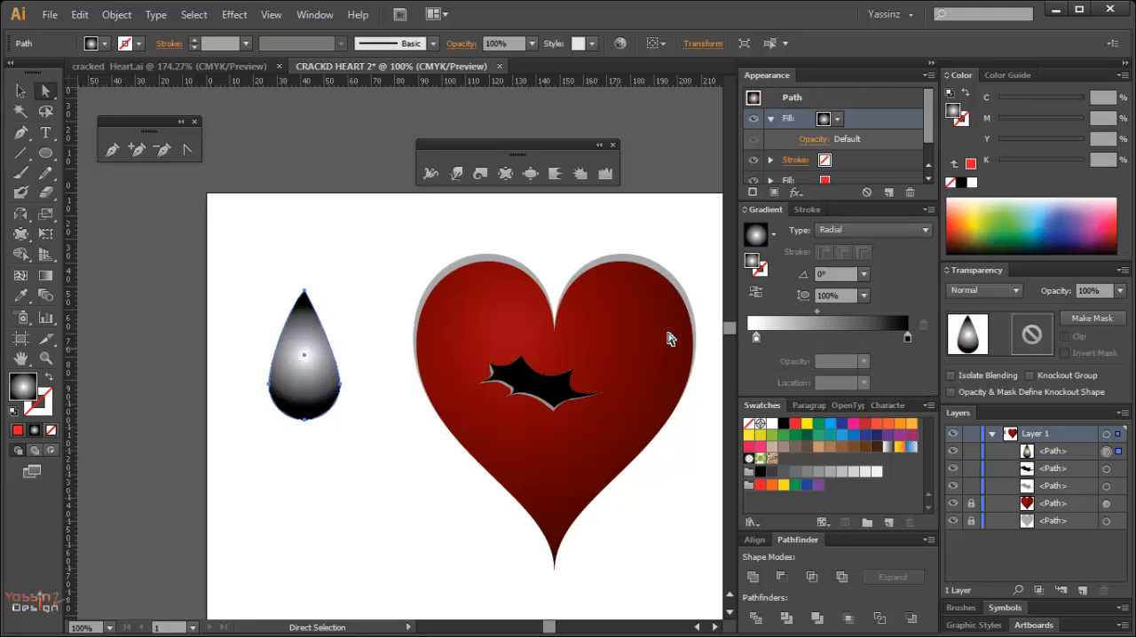
pyautogui.press('g')
pyautogui.moveTo(270, 295); pyautogui.dragTo(331, 460)
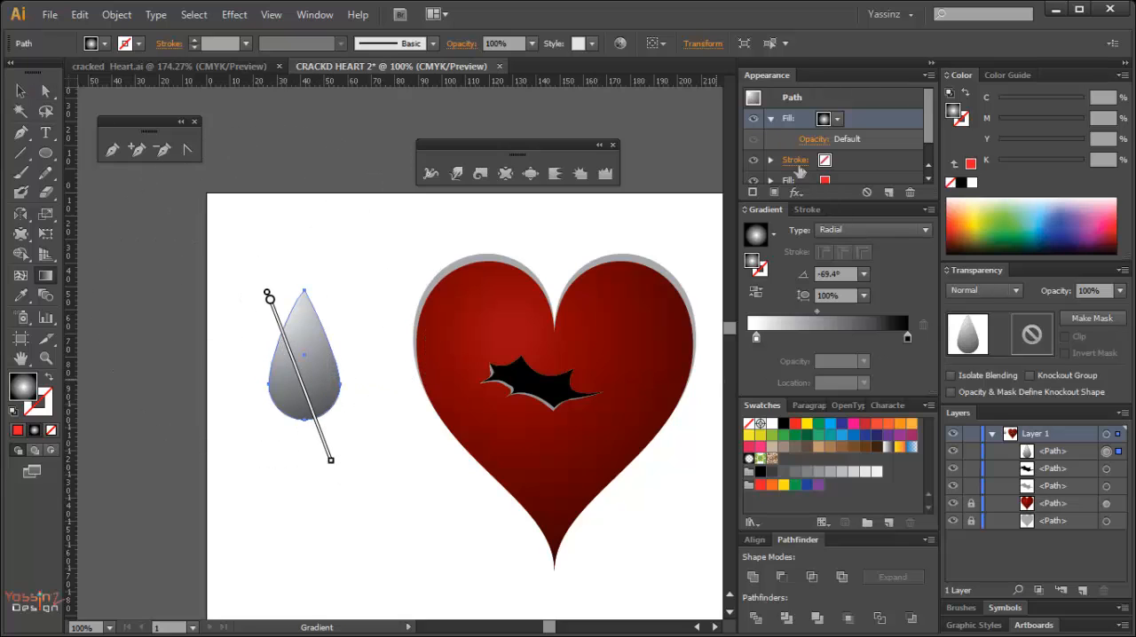
# Set the blend mode of the drop's radial gradient fill to Darken and deselect the drop.
pyautogui.click(812, 141)
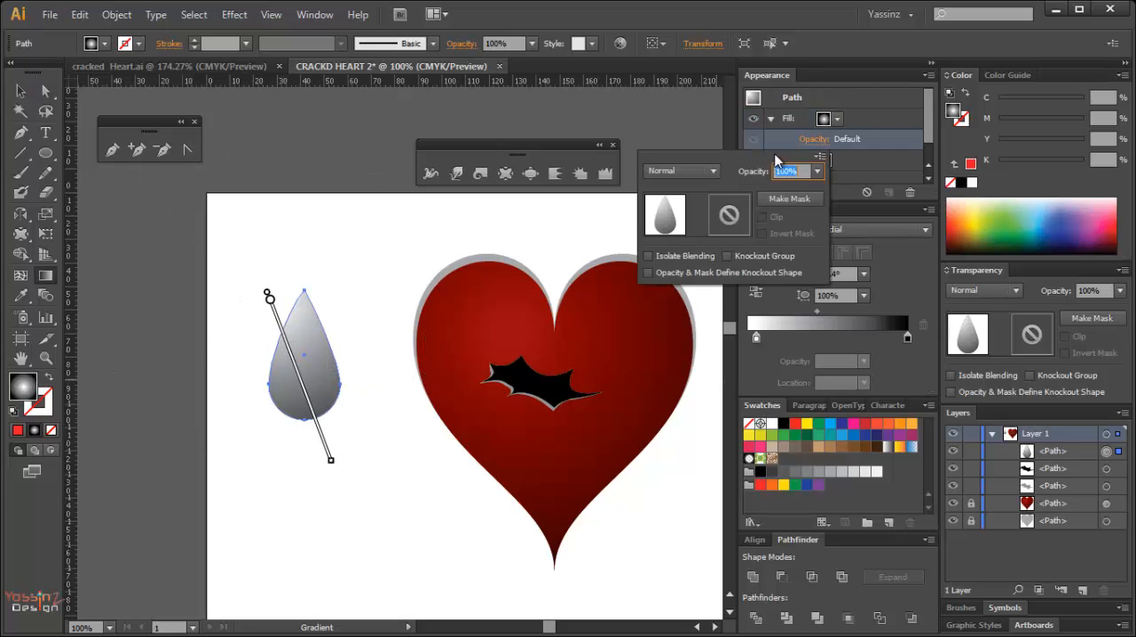
pyautogui.click(705, 171)
pyautogui.click(683, 224)
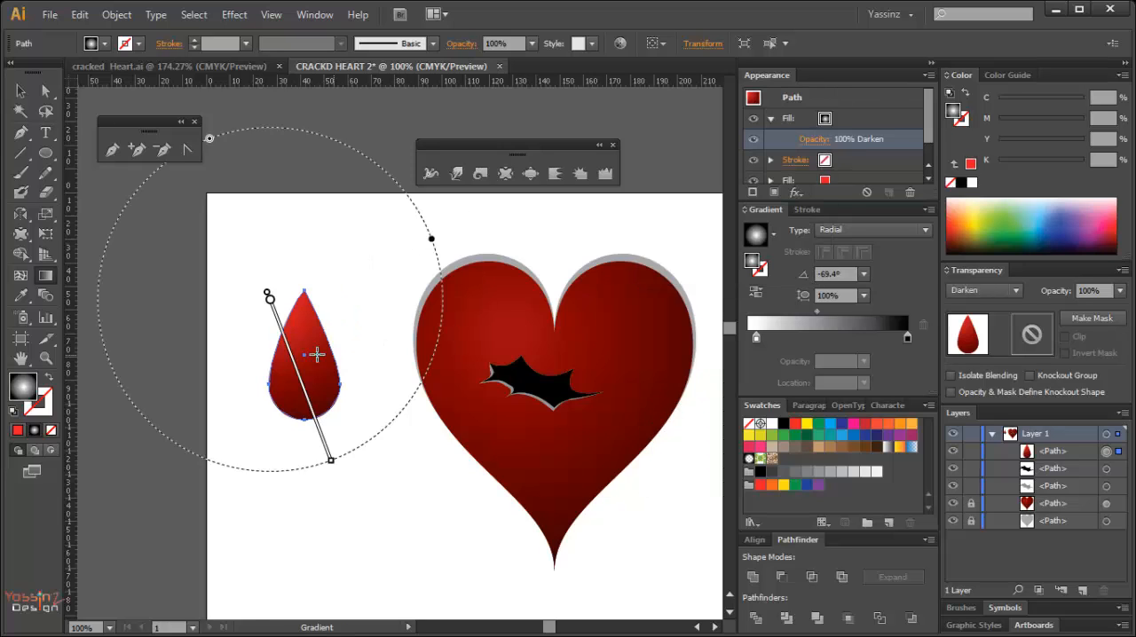
pyautogui.press('ctrl')
pyautogui.keyDown('ctrl'); pyautogui.click(383, 269); pyautogui.keyUp('ctrl')
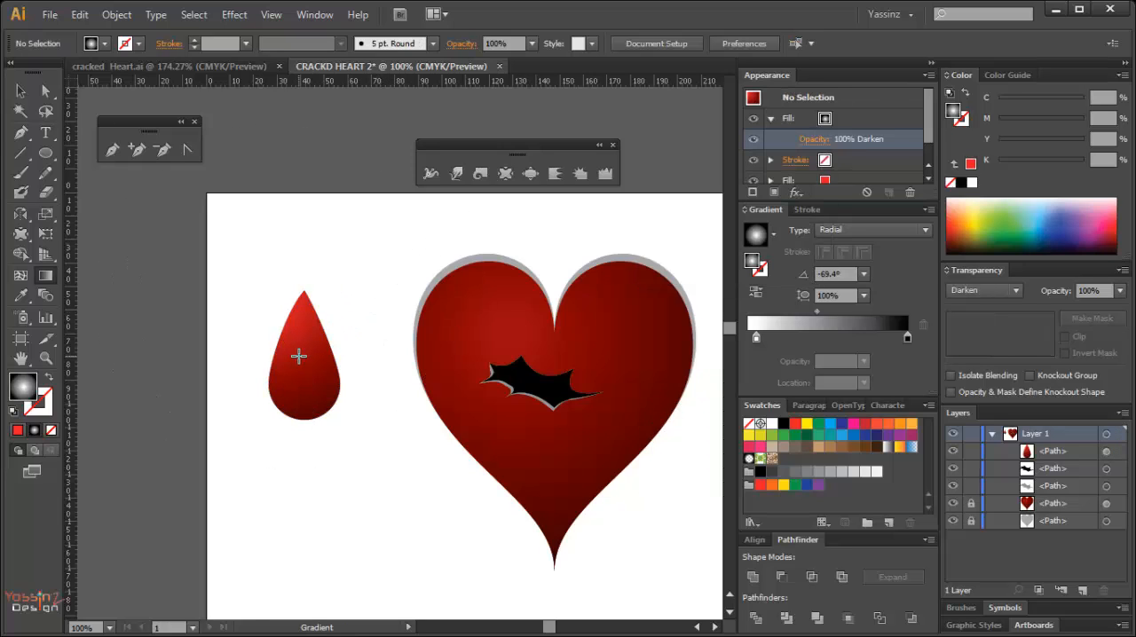
# Draw a thin curved highlight sliver inside the drop's left edge with the Pen tool, about 7.4 mm wide and 19.5 mm tall.
pyautogui.press('p')
pyautogui.hotkey('ctrl', 'space')
pyautogui.moveTo(261, 296); pyautogui.dragTo(344, 448)
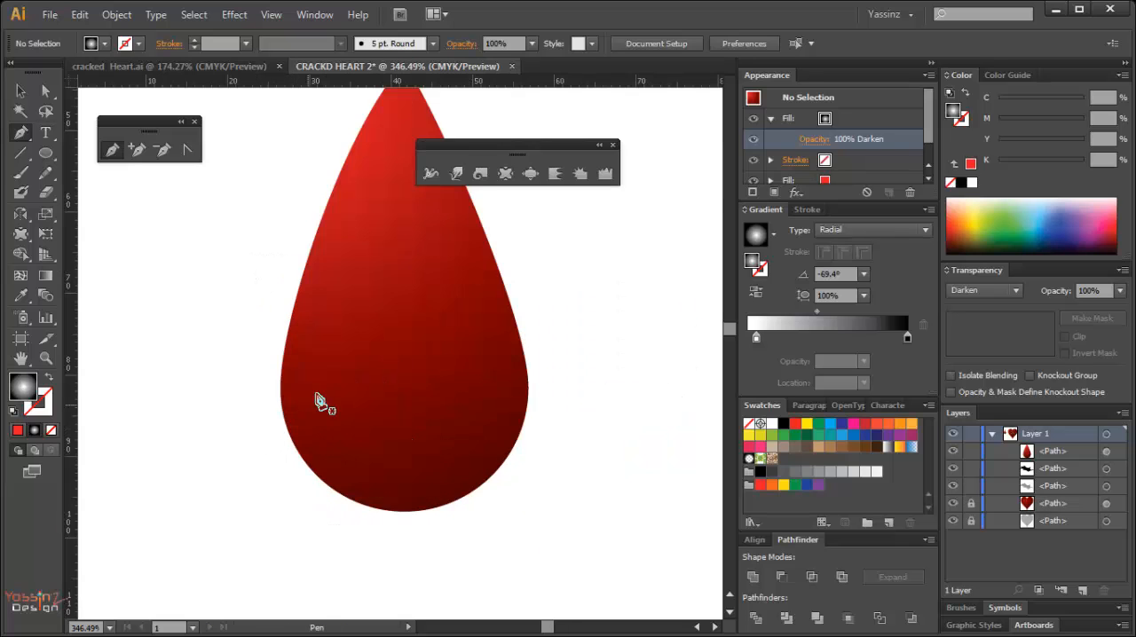
pyautogui.moveTo(319, 402); pyautogui.dragTo(289, 486)
pyautogui.click(337, 283)
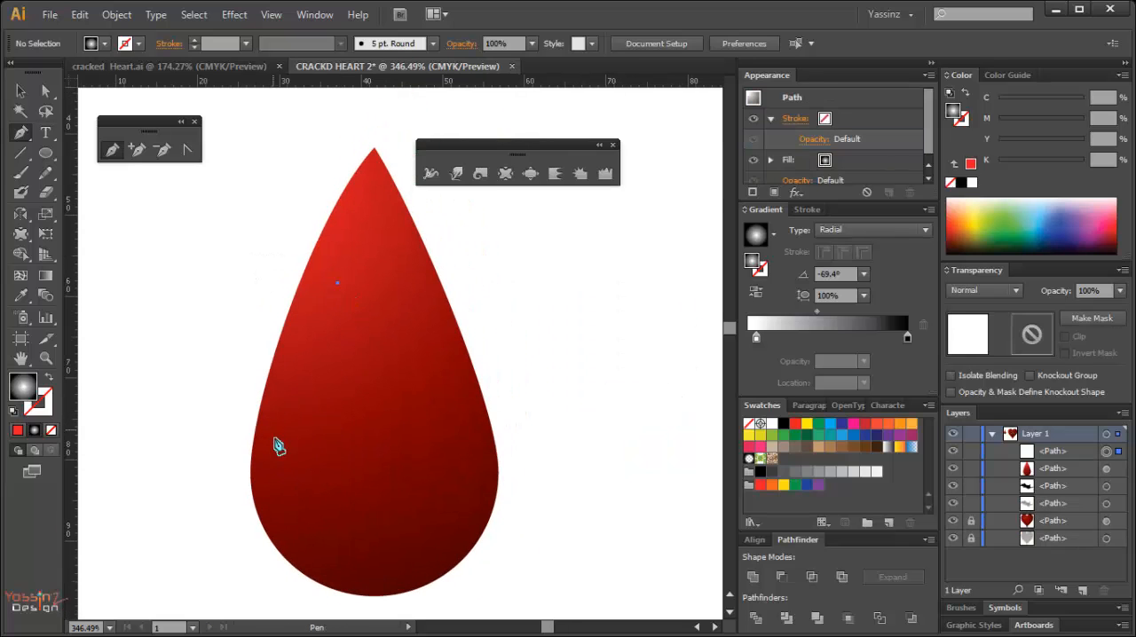
pyautogui.moveTo(277, 442); pyautogui.dragTo(287, 516)
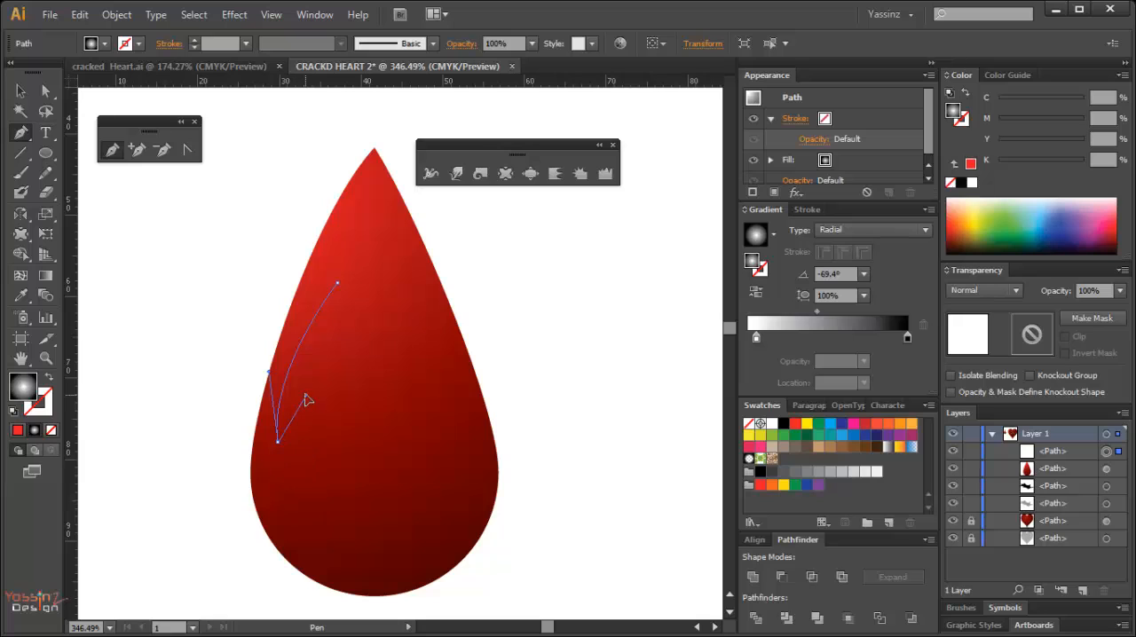
pyautogui.moveTo(300, 386); pyautogui.dragTo(298, 392)
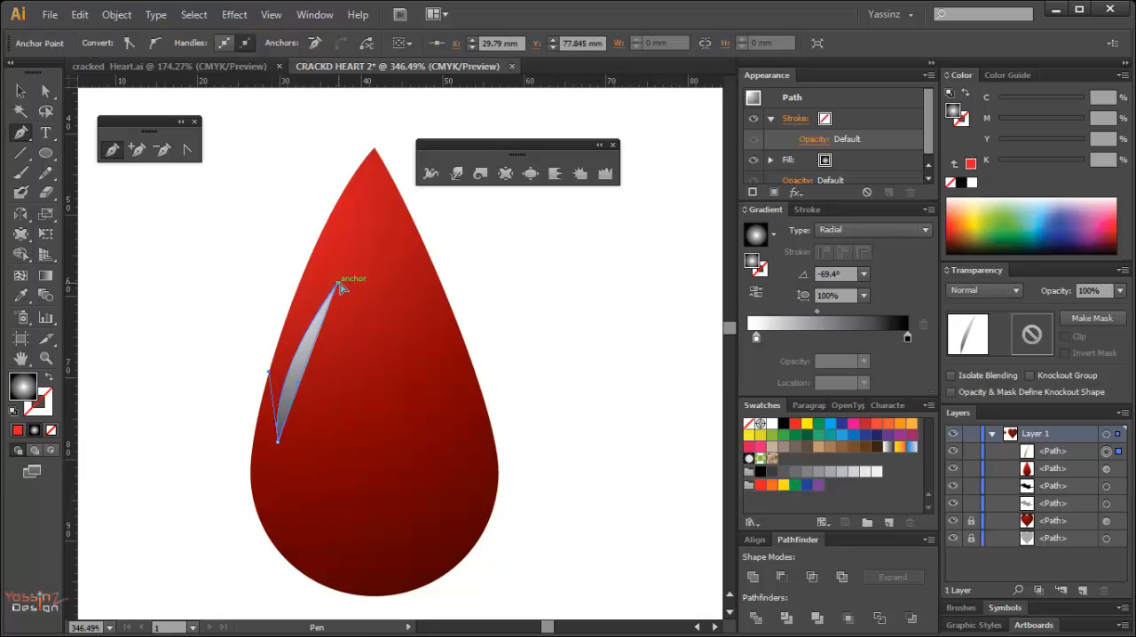
pyautogui.click(335, 289)
# Draw a second curved highlight sliver about 3.6 mm wide and 26.4 mm tall, and move it toward the drop's right edge.
pyautogui.click(404, 286)
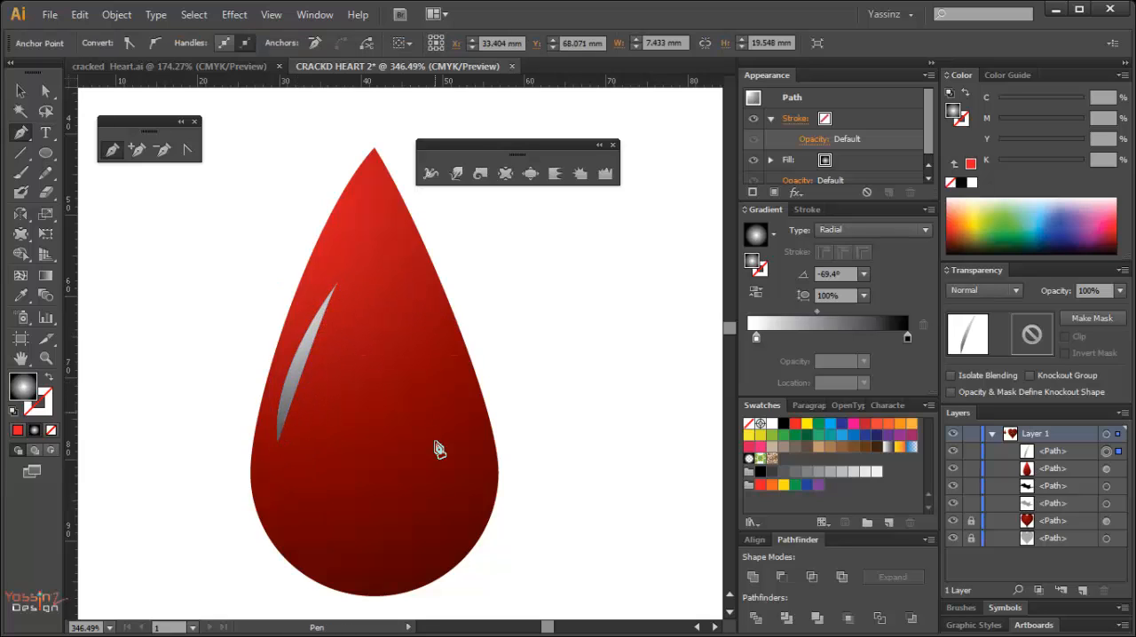
pyautogui.moveTo(404, 503); pyautogui.dragTo(413, 434)
pyautogui.moveTo(404, 287); pyautogui.dragTo(404, 284)
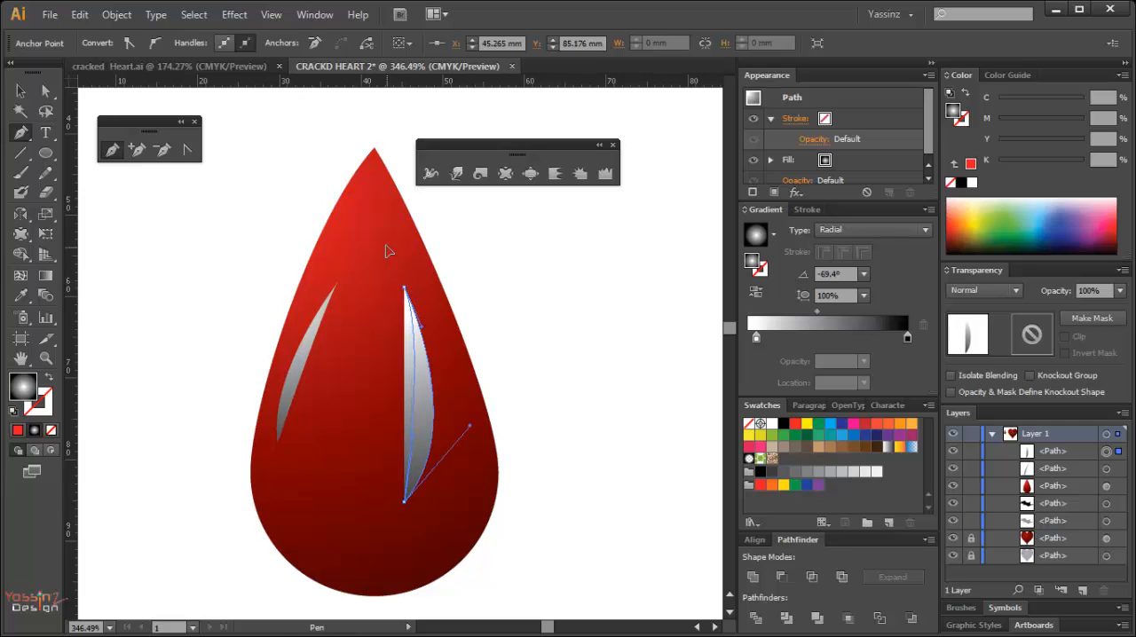
pyautogui.moveTo(388, 234); pyautogui.dragTo(380, 231)
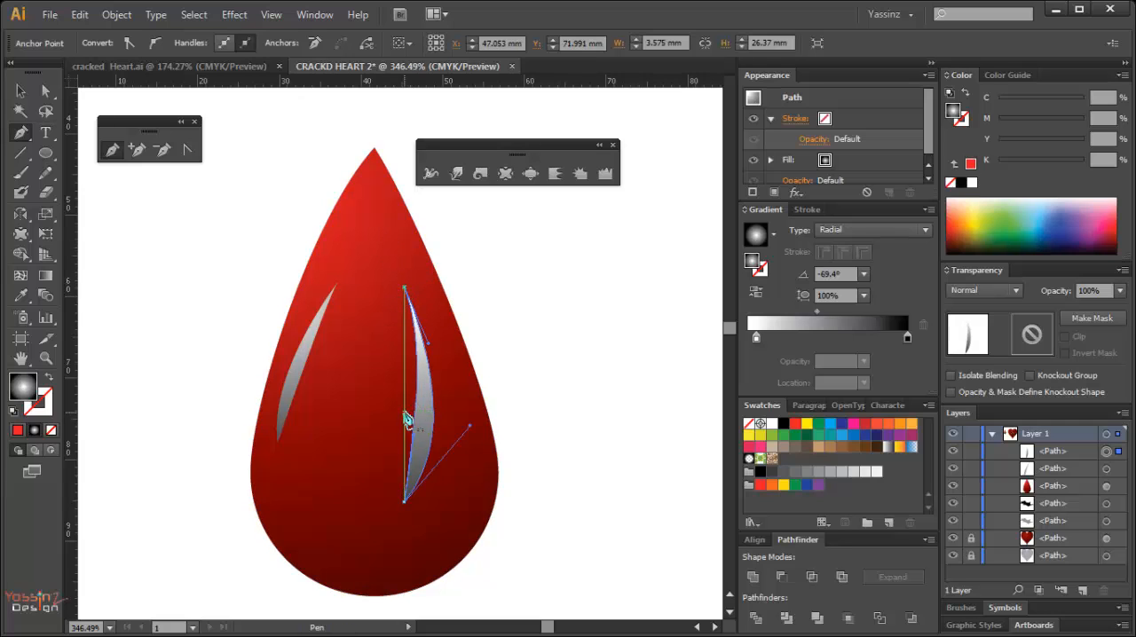
pyautogui.press('v')
pyautogui.moveTo(428, 415); pyautogui.dragTo(452, 431)
# Nudge the left highlight slightly down and left, and rotate it about 10° counterclockwise with Free Transform so it stands more upright.
pyautogui.doubleClick(300, 390)
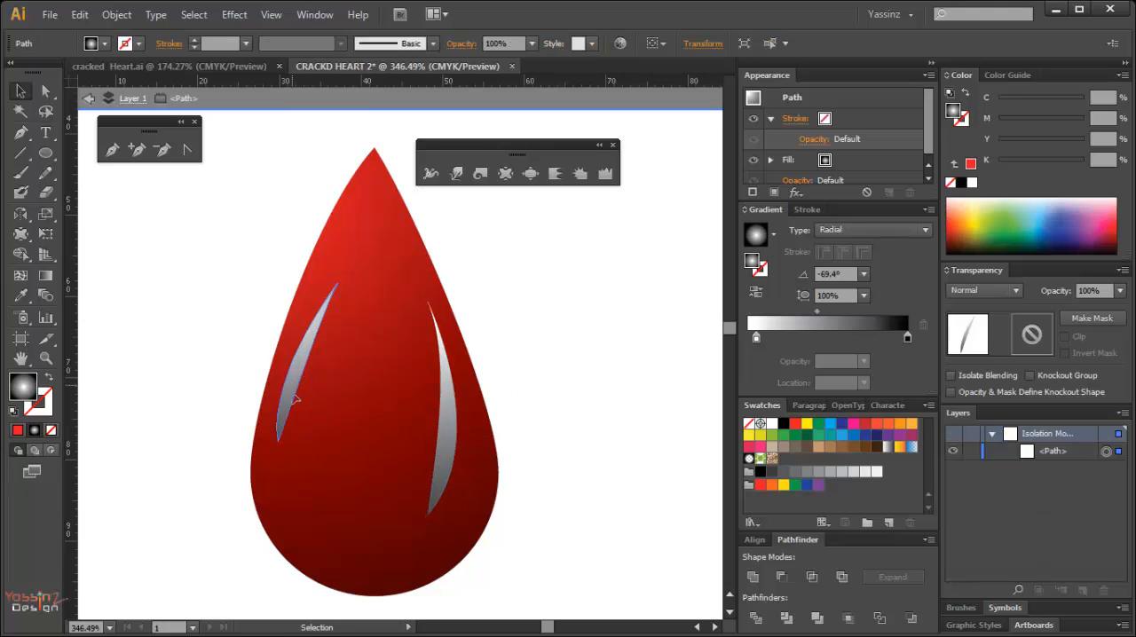
pyautogui.press('Escape')
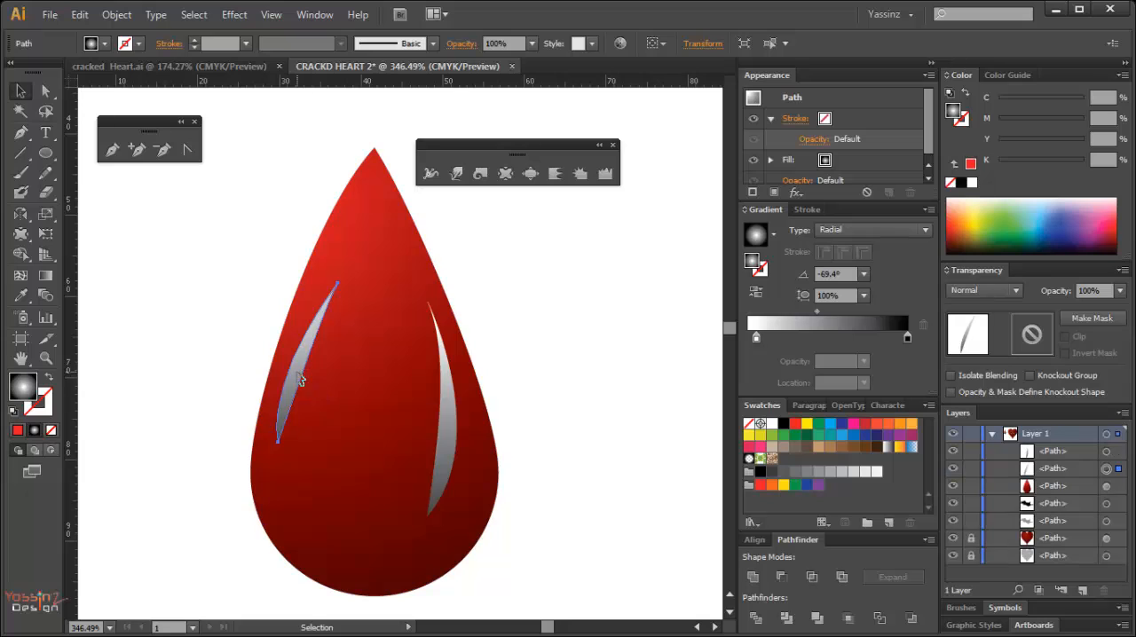
pyautogui.moveTo(298, 373); pyautogui.dragTo(294, 382)
pyautogui.press('e')
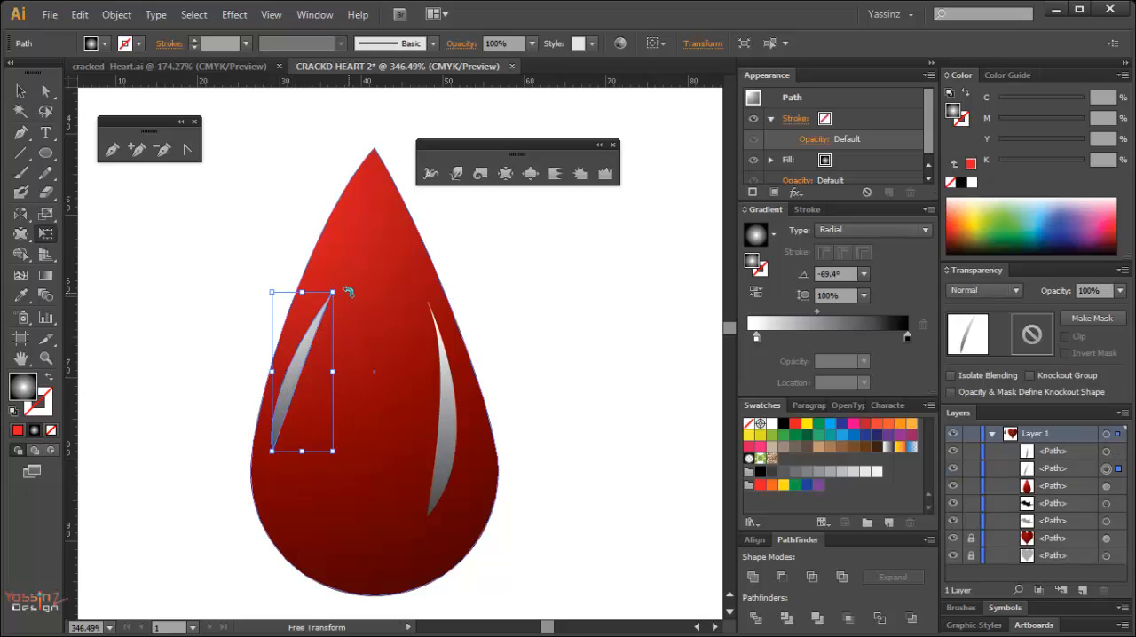
pyautogui.moveTo(349, 292)
pyautogui.mouseDown()
pyautogui.moveTo(334, 305)
pyautogui.moveTo(354, 294)
pyautogui.mouseUp()
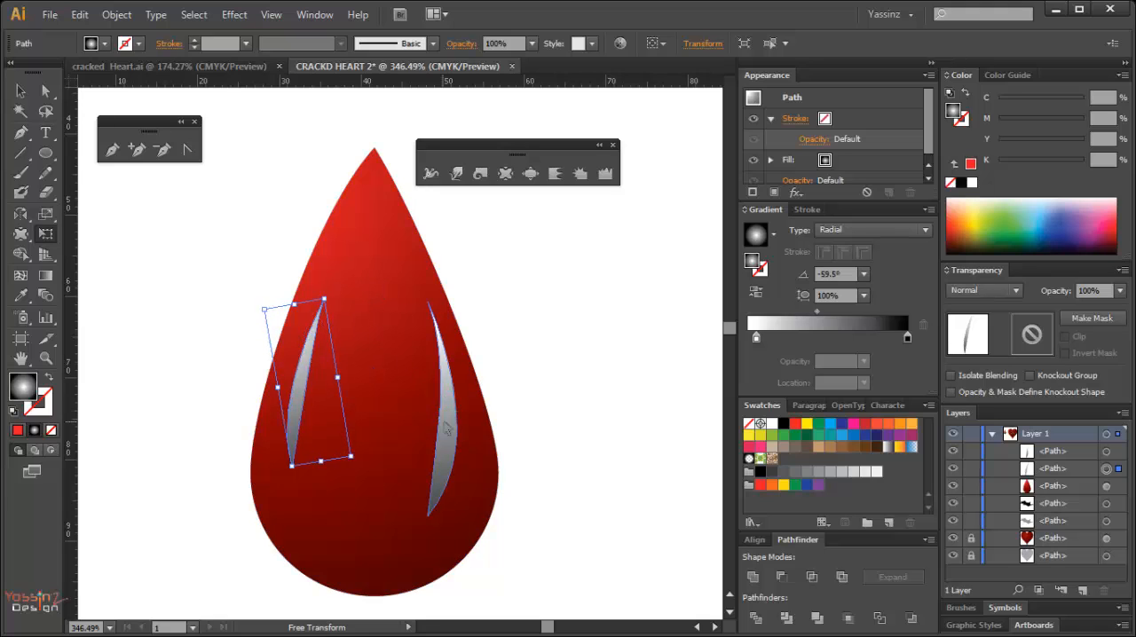
# Rotate the right highlight slightly counterclockwise with Free Transform to follow the drop's right edge, and deselect it.
pyautogui.keyDown('ctrl'); pyautogui.click(447, 428); pyautogui.keyUp('ctrl')
pyautogui.moveTo(479, 291); pyautogui.dragTo(453, 290)
pyautogui.press('e')
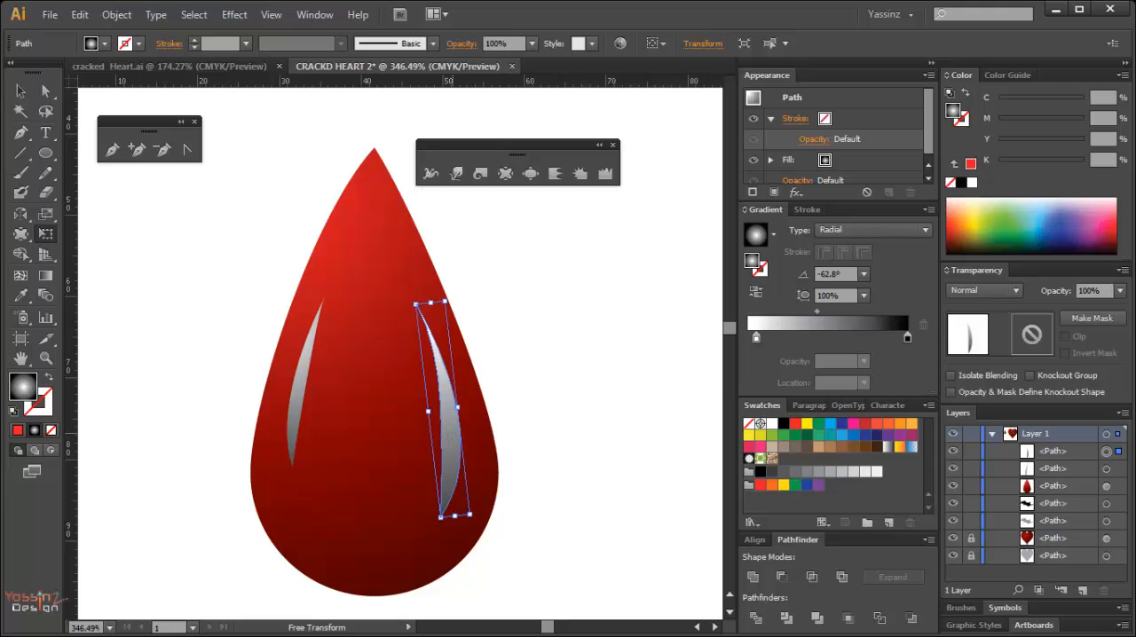
pyautogui.press('v')
pyautogui.click(538, 414)
# Fill both highlights with the red swatch adjusted to C 15, M 91, Y 100, K 0, and deselect them.
pyautogui.click(452, 435)
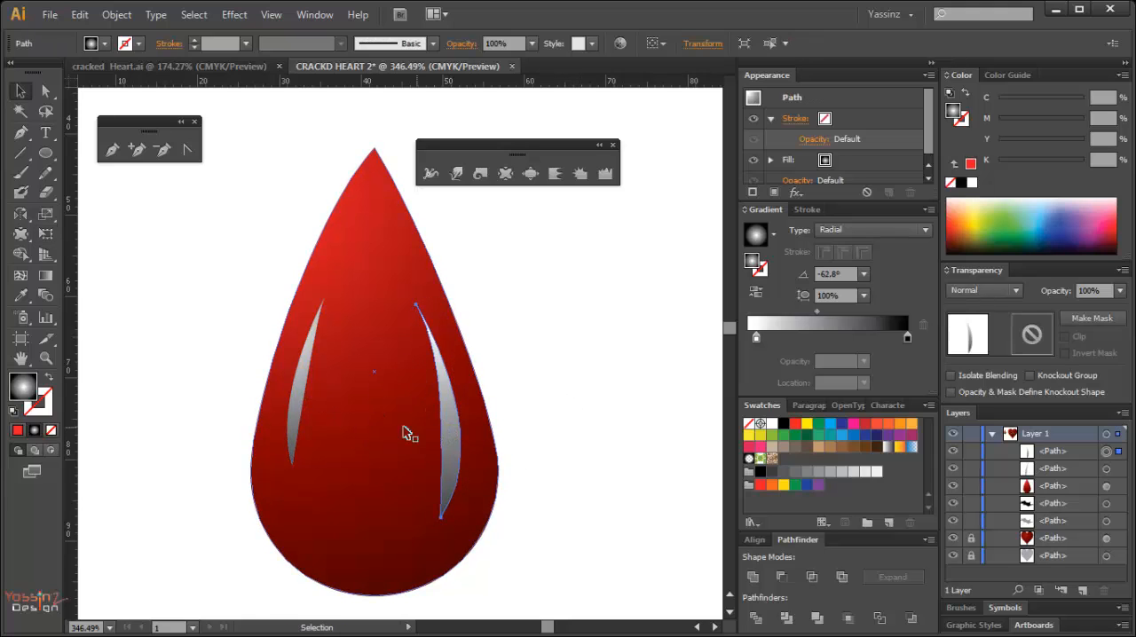
pyautogui.keyDown('shift'); pyautogui.click(307, 401); pyautogui.keyUp('shift')
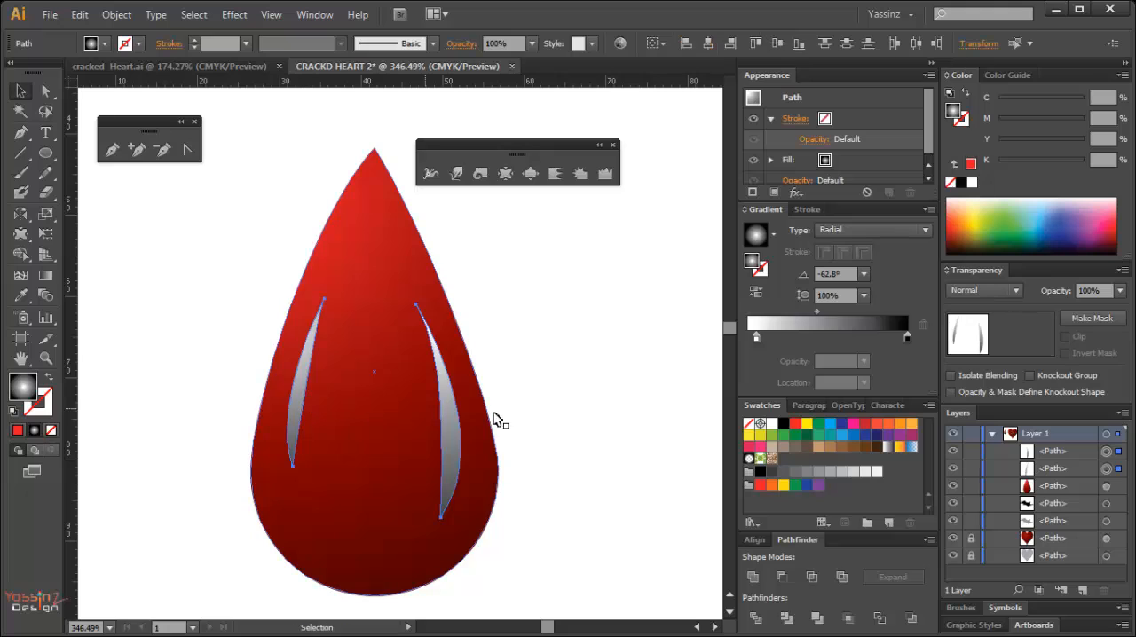
pyautogui.click(760, 486)
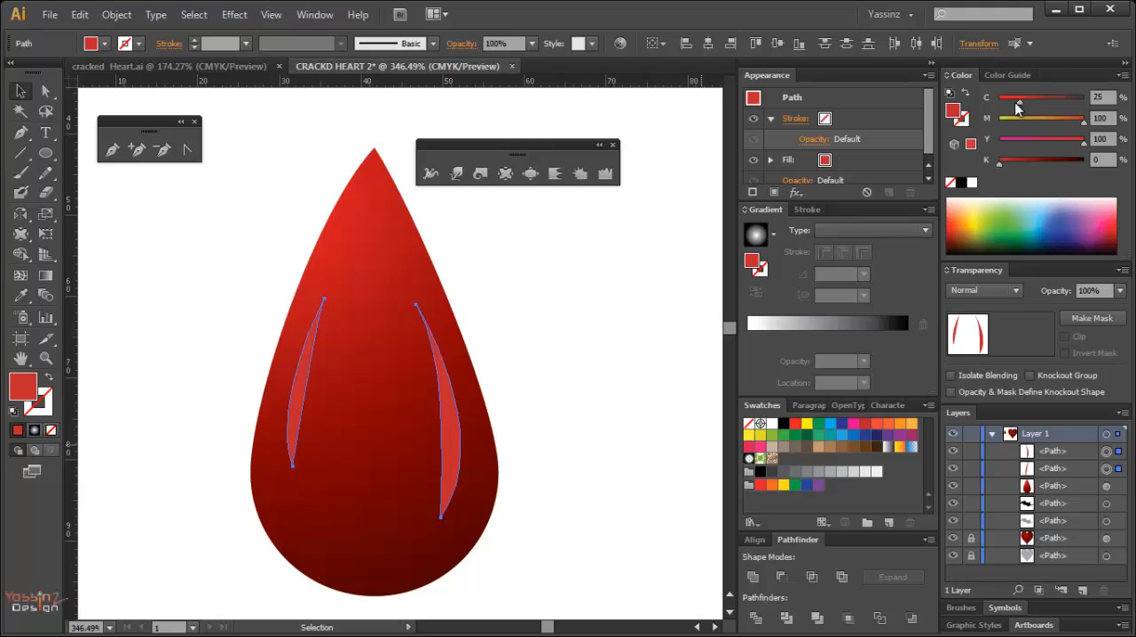
pyautogui.moveTo(1021, 102); pyautogui.dragTo(1015, 106)
pyautogui.moveTo(1078, 127); pyautogui.dragTo(1076, 124)
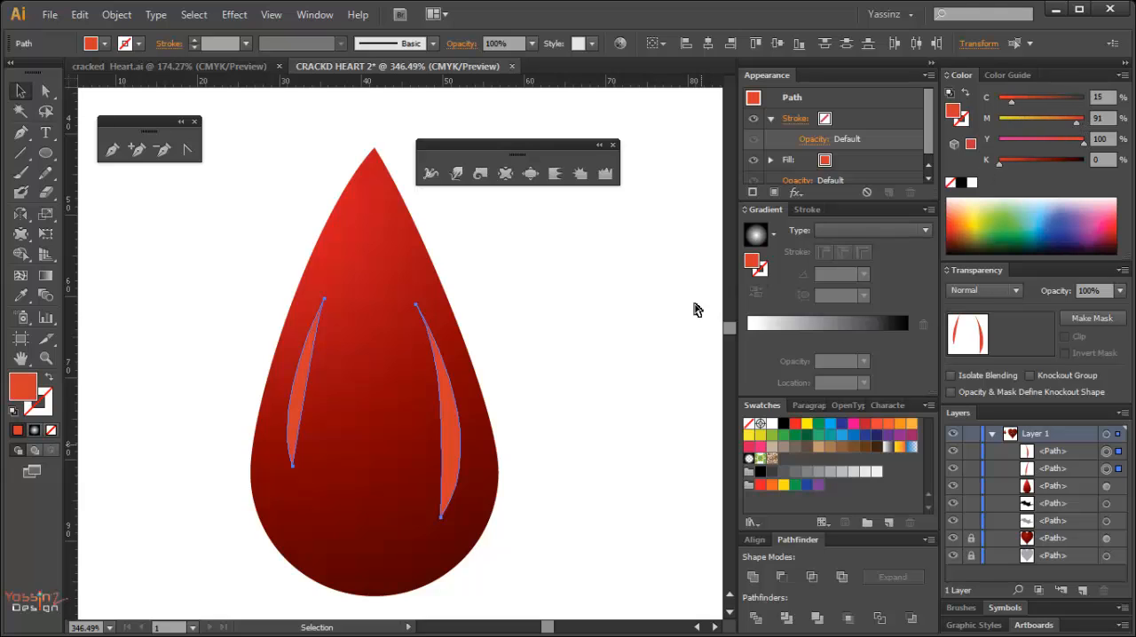
pyautogui.press('a')
pyautogui.click(648, 334)
# Select the drop together with both highlights and group them.
pyautogui.keyDown('ctrl'); pyautogui.keyDown('alt'); pyautogui.click(347, 385); pyautogui.keyUp('alt'); pyautogui.keyUp('ctrl')
pyautogui.keyDown('ctrl'); pyautogui.keyDown('alt'); pyautogui.click(350, 385); pyautogui.keyUp('alt'); pyautogui.keyUp('ctrl')
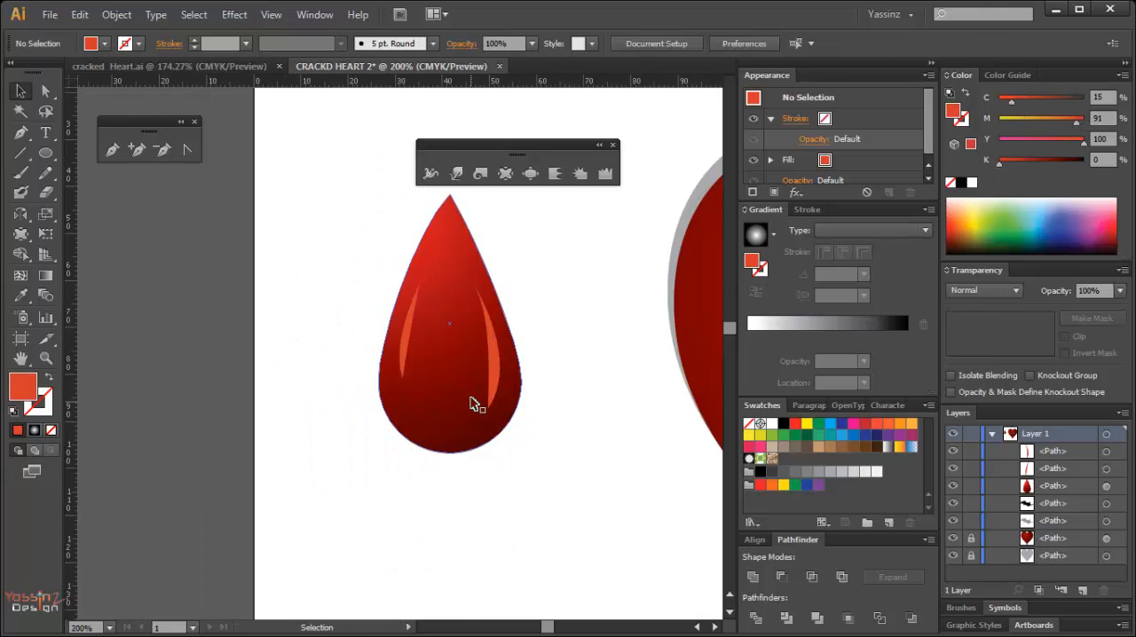
pyautogui.keyDown('ctrl'); pyautogui.keyDown('alt'); pyautogui.click(461, 392); pyautogui.keyUp('alt'); pyautogui.keyUp('ctrl')
pyautogui.moveTo(394, 387); pyautogui.dragTo(377, 442)
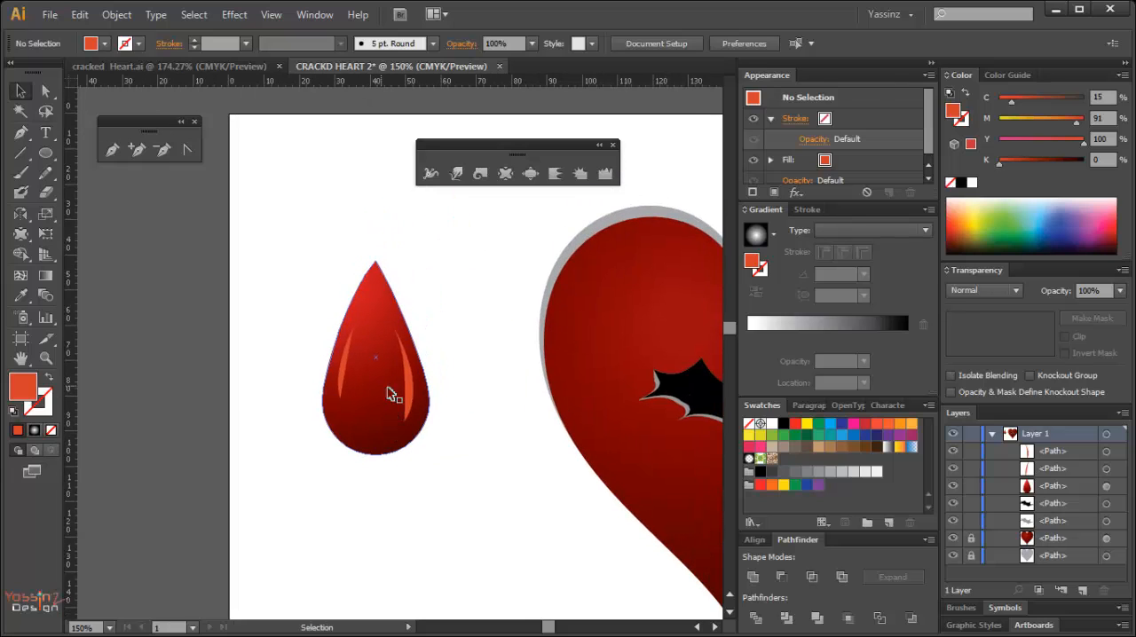
pyautogui.moveTo(293, 251); pyautogui.dragTo(442, 493)
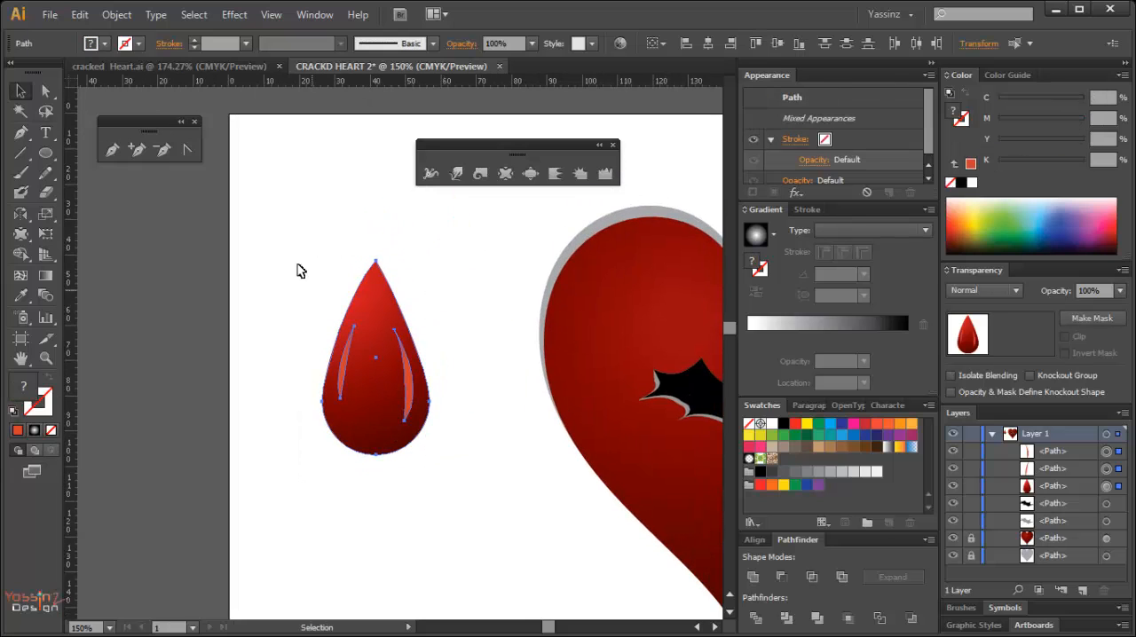
pyautogui.moveTo(289, 243); pyautogui.dragTo(455, 485)
pyautogui.hotkey('ctrl', 'g')
# Move the grouped drop onto the heart's lower-left edge, scale it to about half size from its centre, and deselect it.
pyautogui.hotkey('ctrl', '-')
pyautogui.hotkey('ctrl', '-')
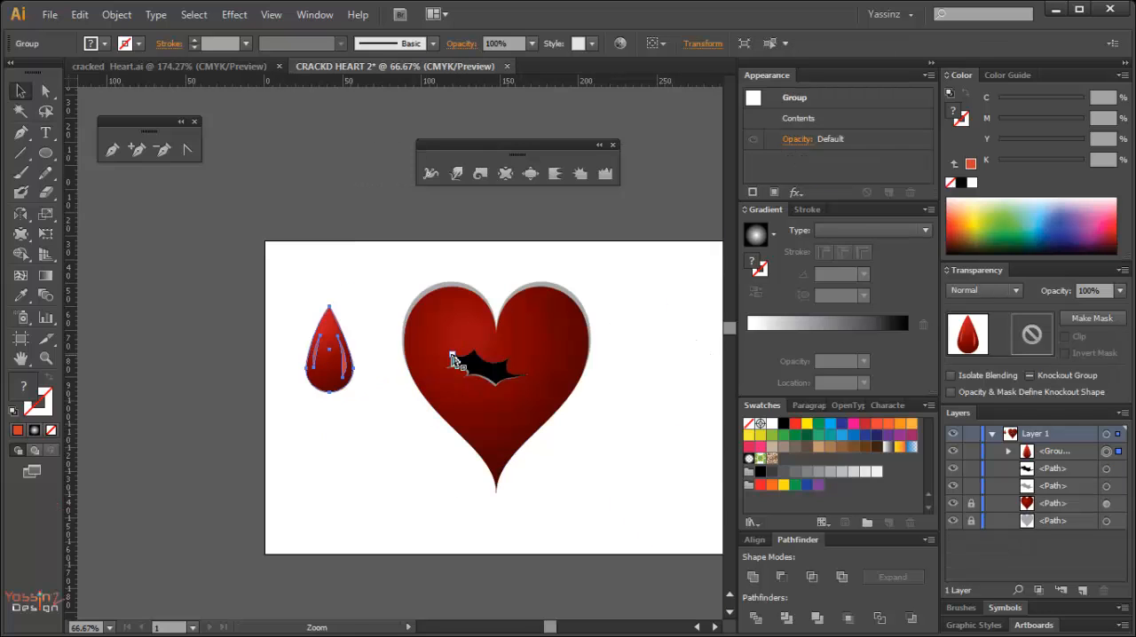
pyautogui.press('space')
pyautogui.moveTo(451, 380); pyautogui.dragTo(436, 356)
pyautogui.moveTo(311, 355); pyautogui.dragTo(432, 448)
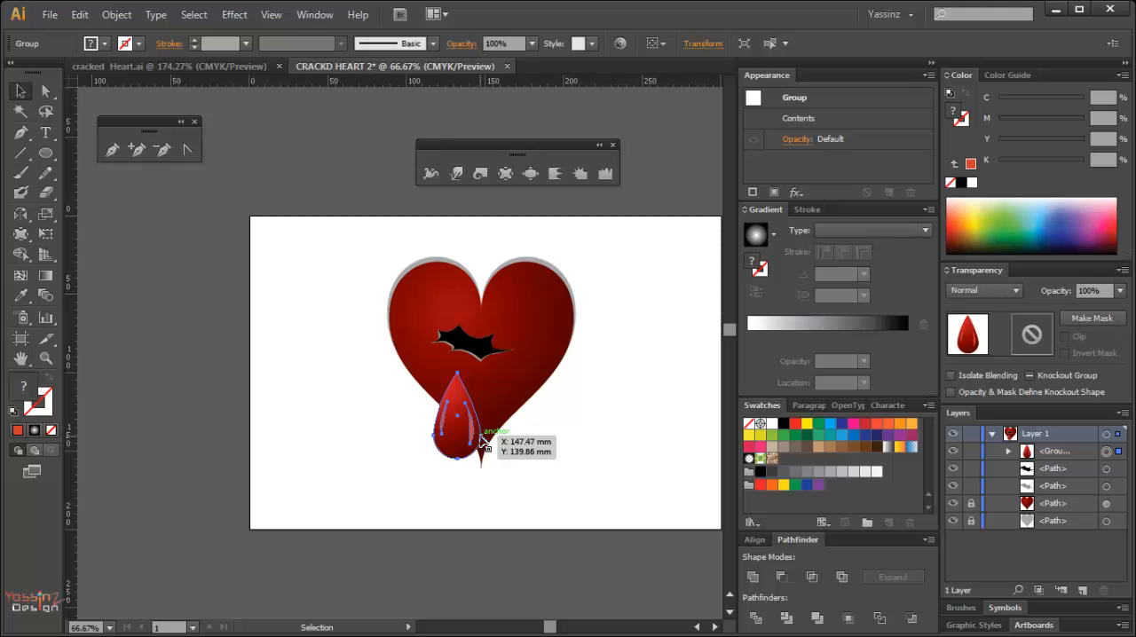
pyautogui.press('e')
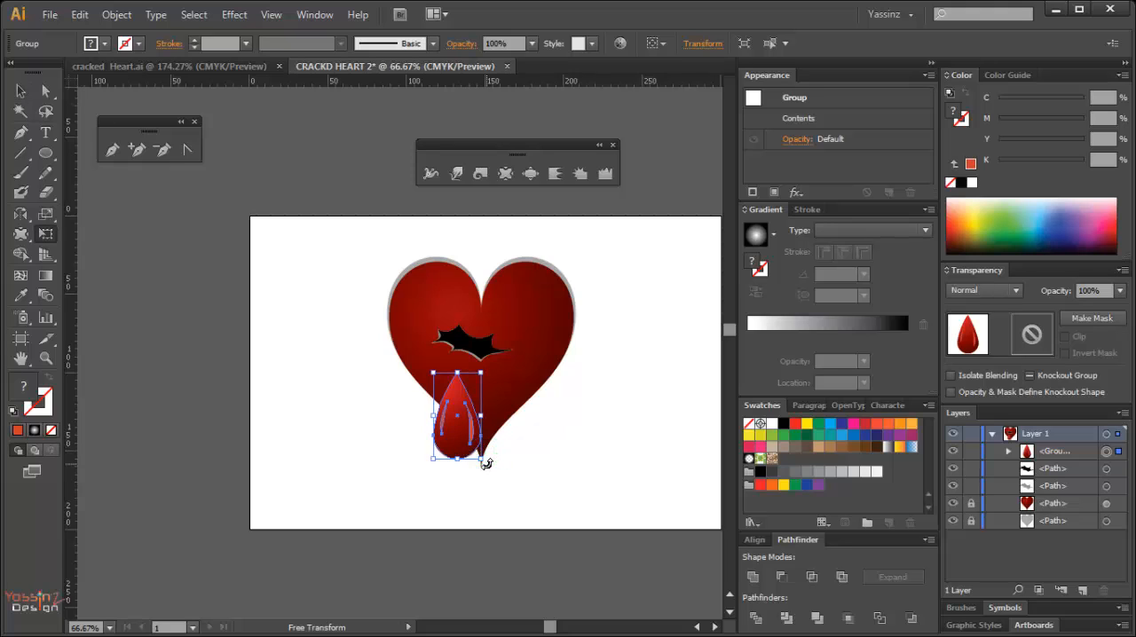
pyautogui.moveTo(485, 463); pyautogui.dragTo(471, 442)
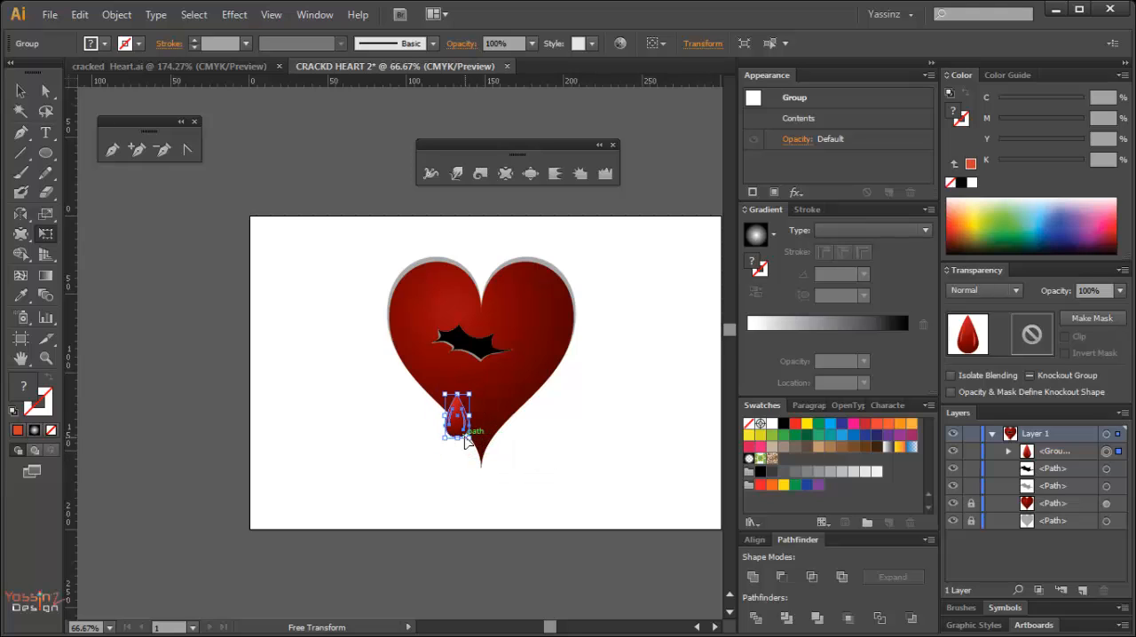
pyautogui.keyDown('ctrl'); pyautogui.click(436, 475); pyautogui.keyUp('ctrl')
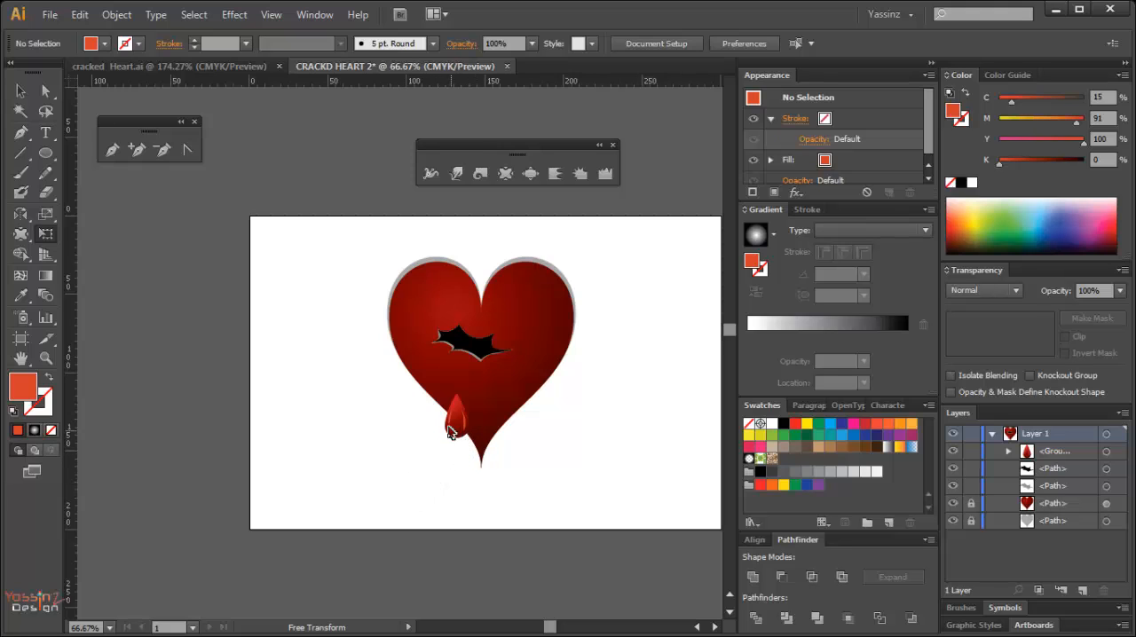
# Duplicate the small drop twice, placing one copy directly below the crack and the other at the heart's bottom tip.
pyautogui.moveTo(427, 391); pyautogui.dragTo(493, 478)
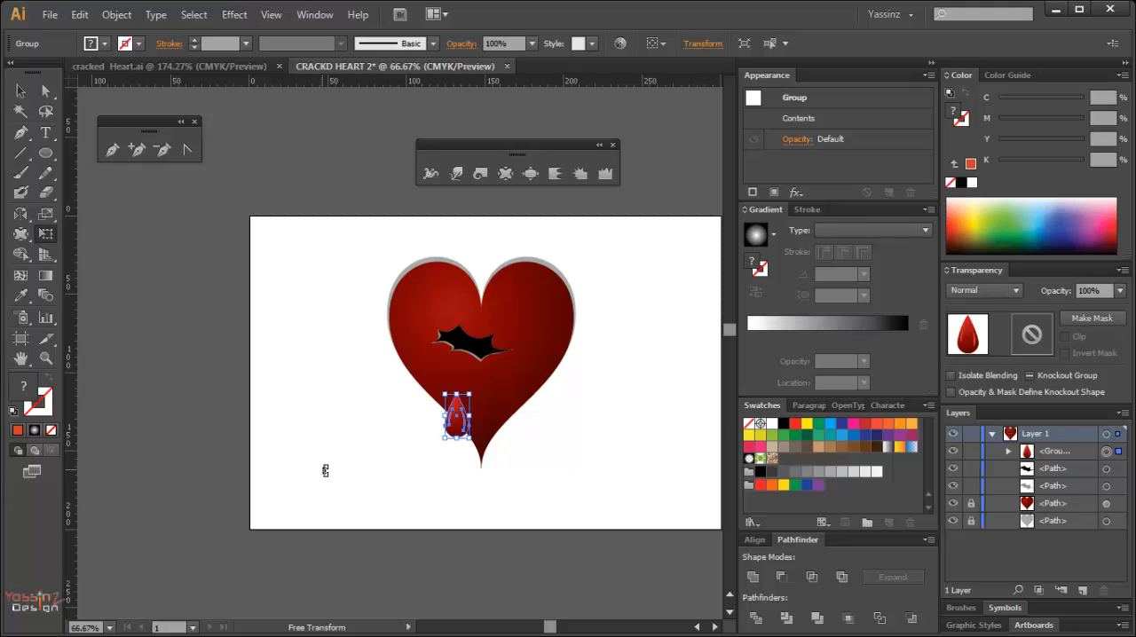
pyautogui.press('v')
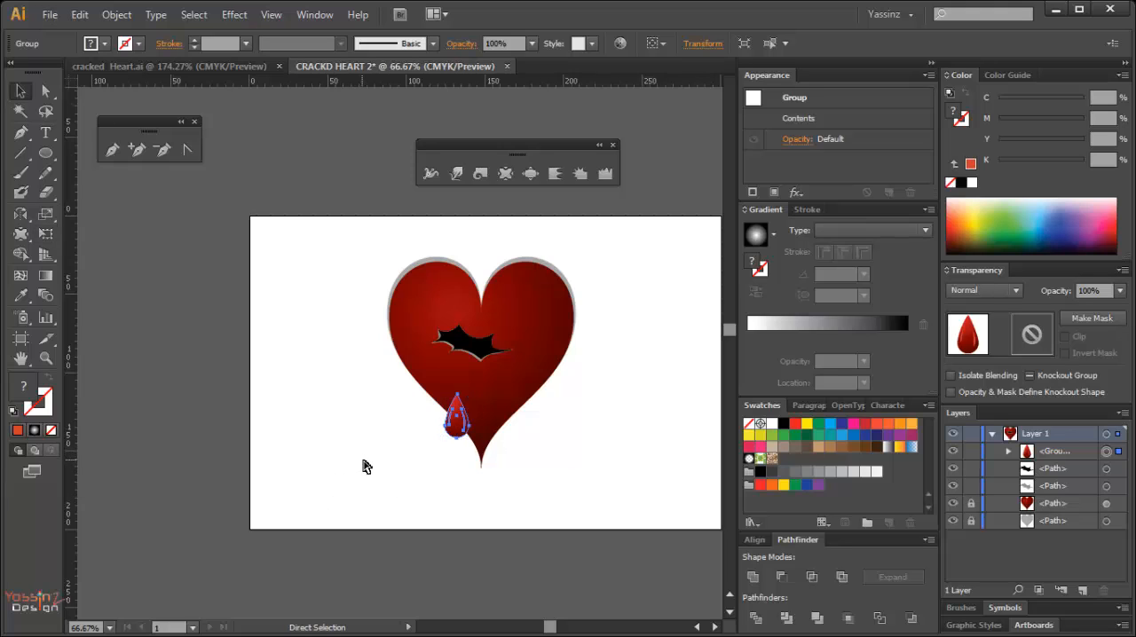
pyautogui.click(369, 465)
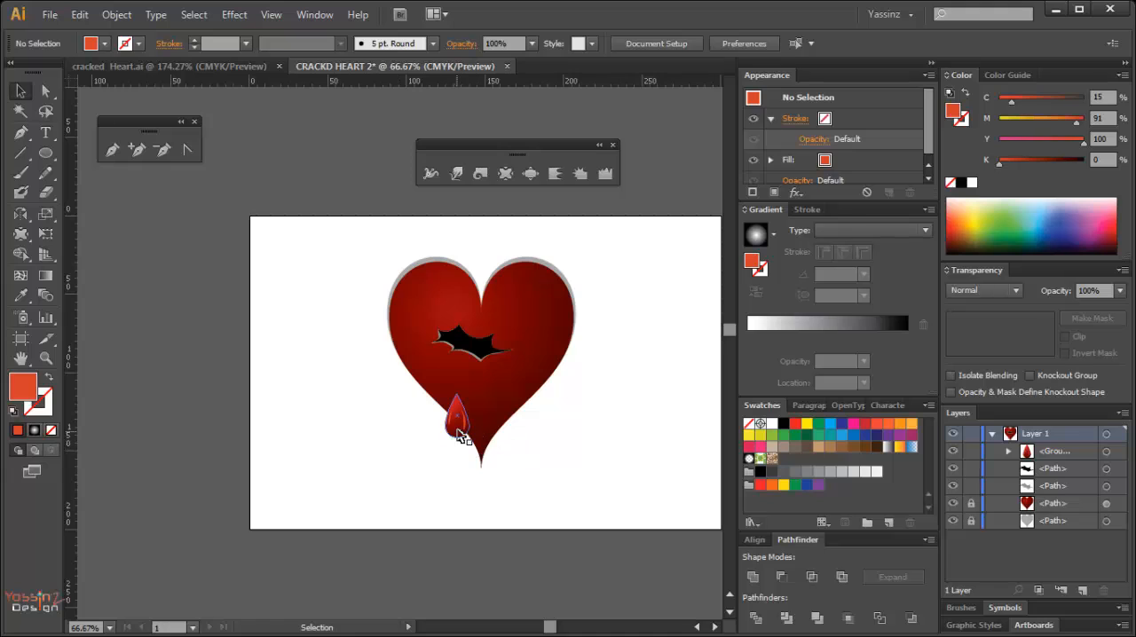
pyautogui.click(458, 434)
pyautogui.moveTo(460, 435); pyautogui.dragTo(484, 466)
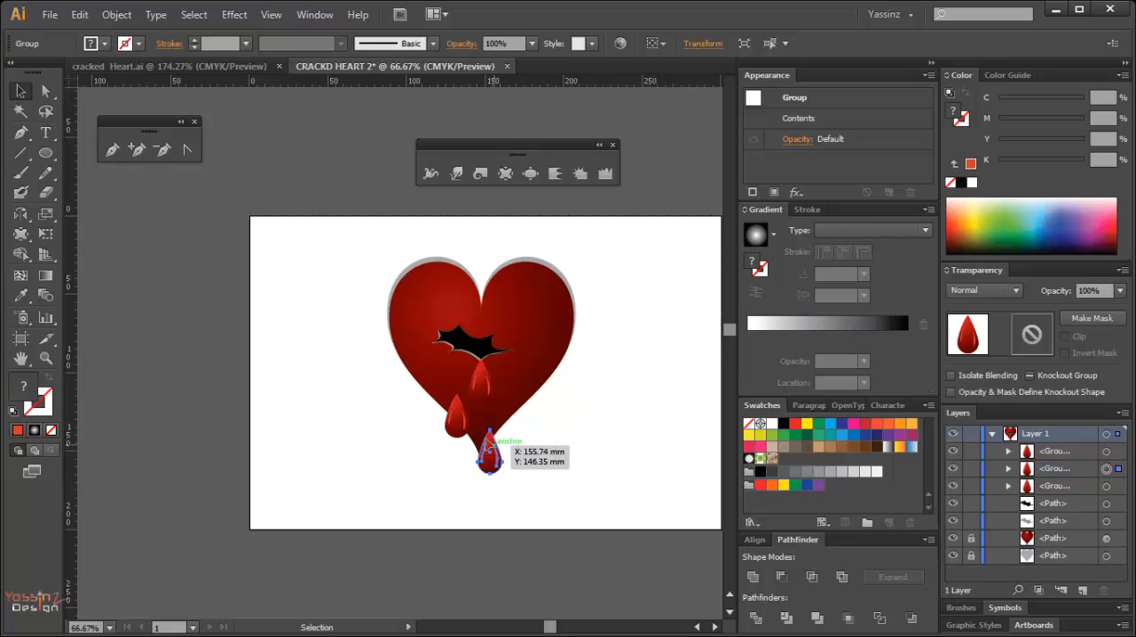
# Scale the drop at the heart's tip down to about three quarters of its size from its centre with Free Transform.
pyautogui.moveTo(413, 364); pyautogui.dragTo(540, 530)
pyautogui.moveTo(433, 402); pyautogui.dragTo(444, 458)
pyautogui.press('e')
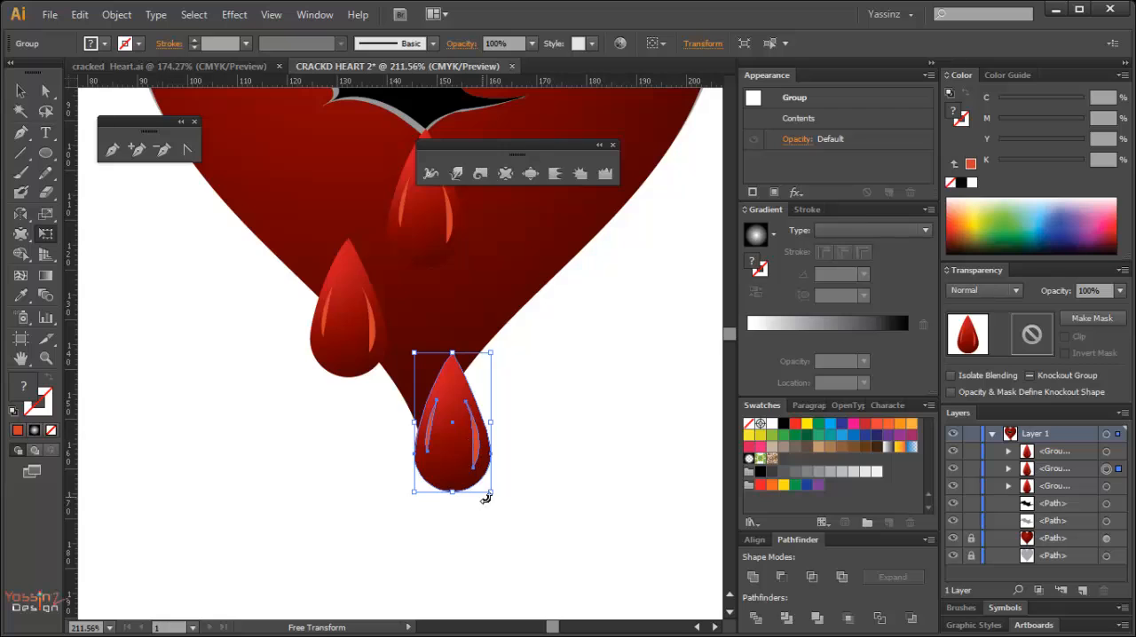
pyautogui.moveTo(487, 491); pyautogui.dragTo(481, 474)
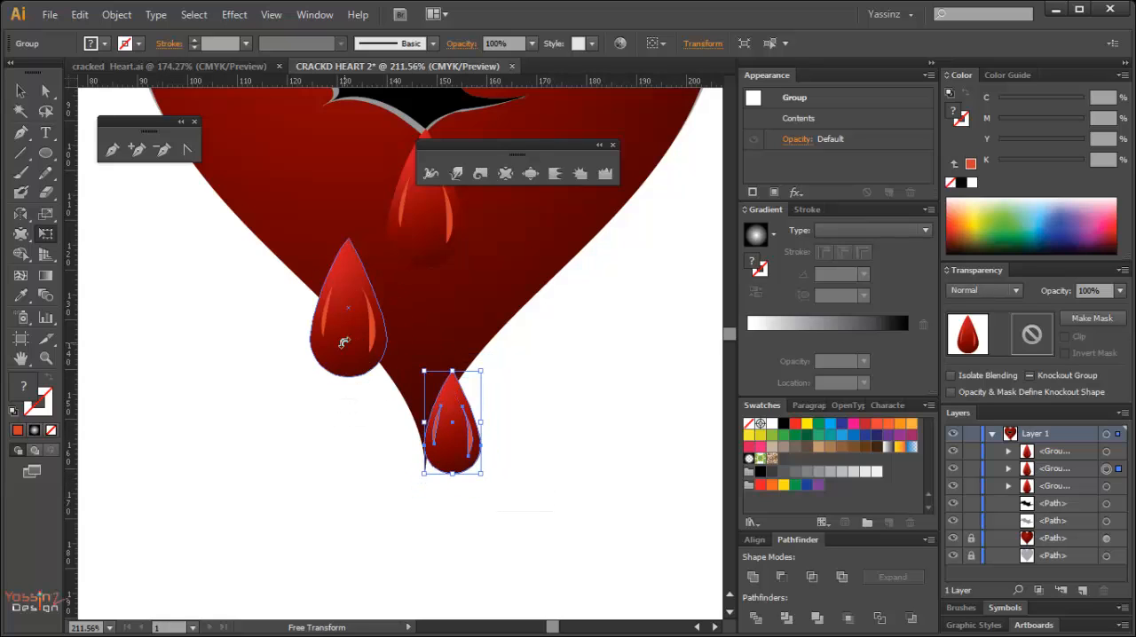
# Scale the drop on the heart's lower-left edge down to about 90% from its centre with Free Transform, and deselect it.
pyautogui.press('v')
pyautogui.keyDown('ctrl'); pyautogui.click(358, 349); pyautogui.keyUp('ctrl')
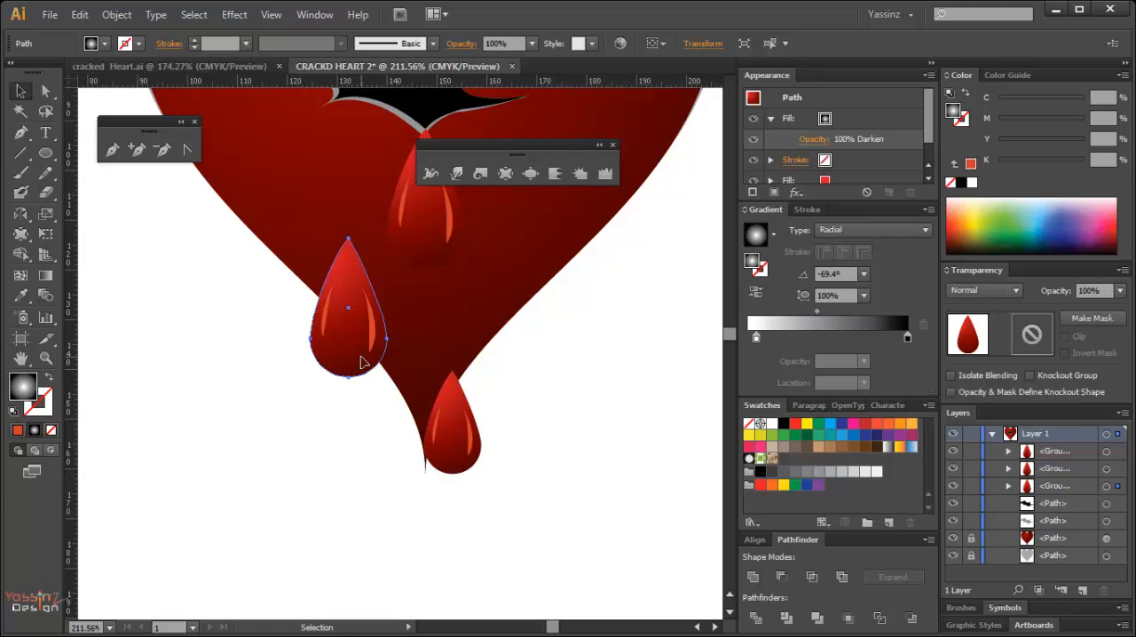
pyautogui.press('e')
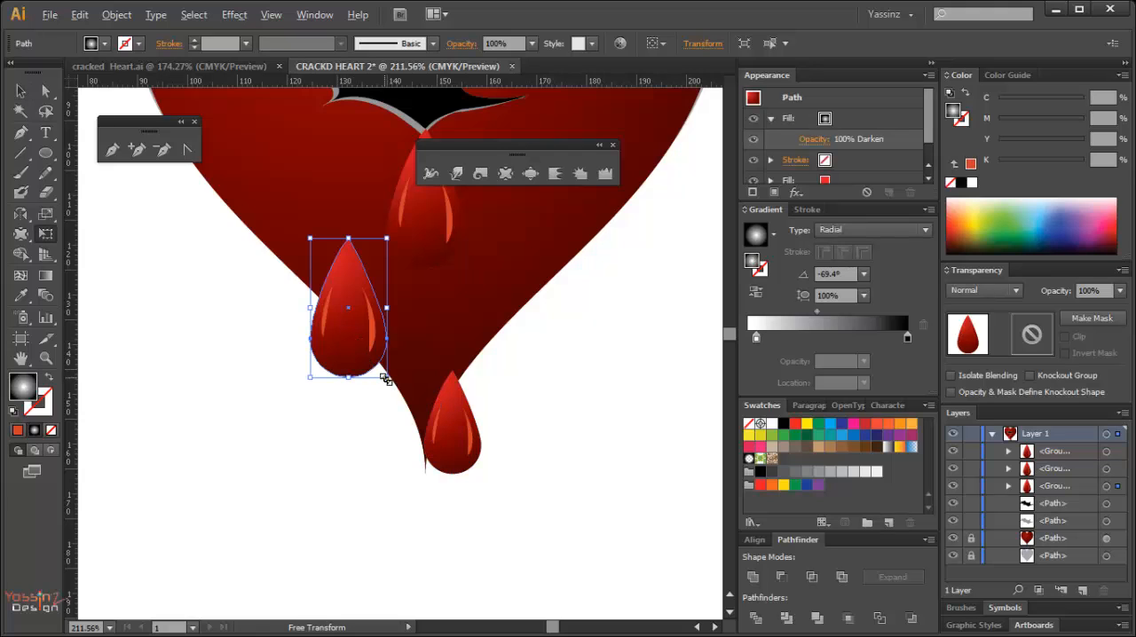
pyautogui.moveTo(385, 379); pyautogui.dragTo(378, 361)
pyautogui.hotkey('ctrl', 'z')
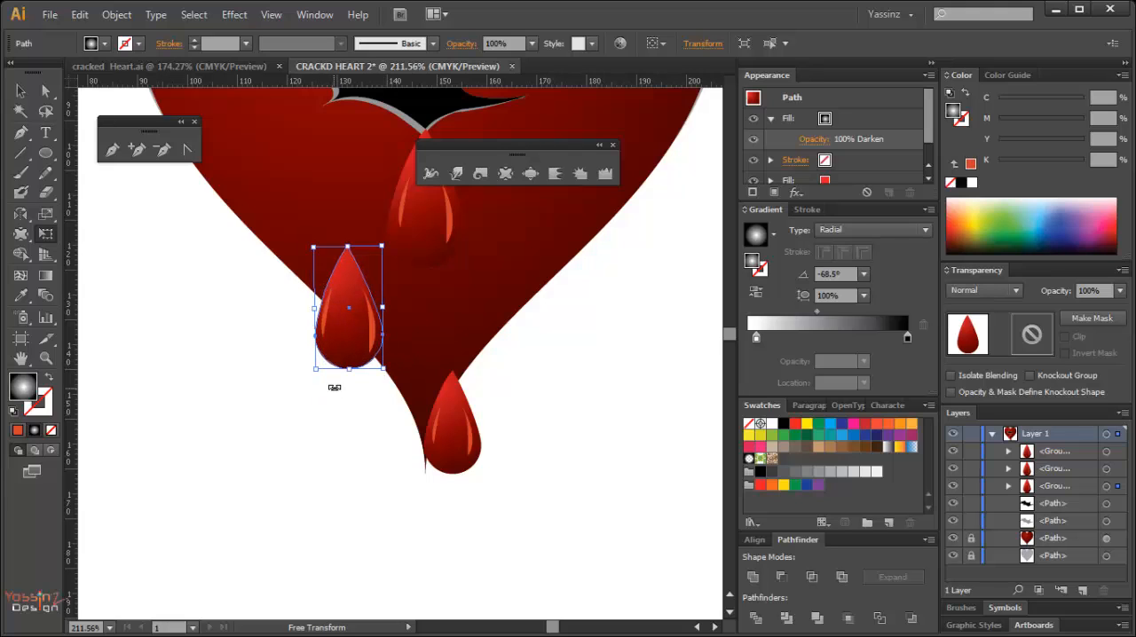
pyautogui.press('v')
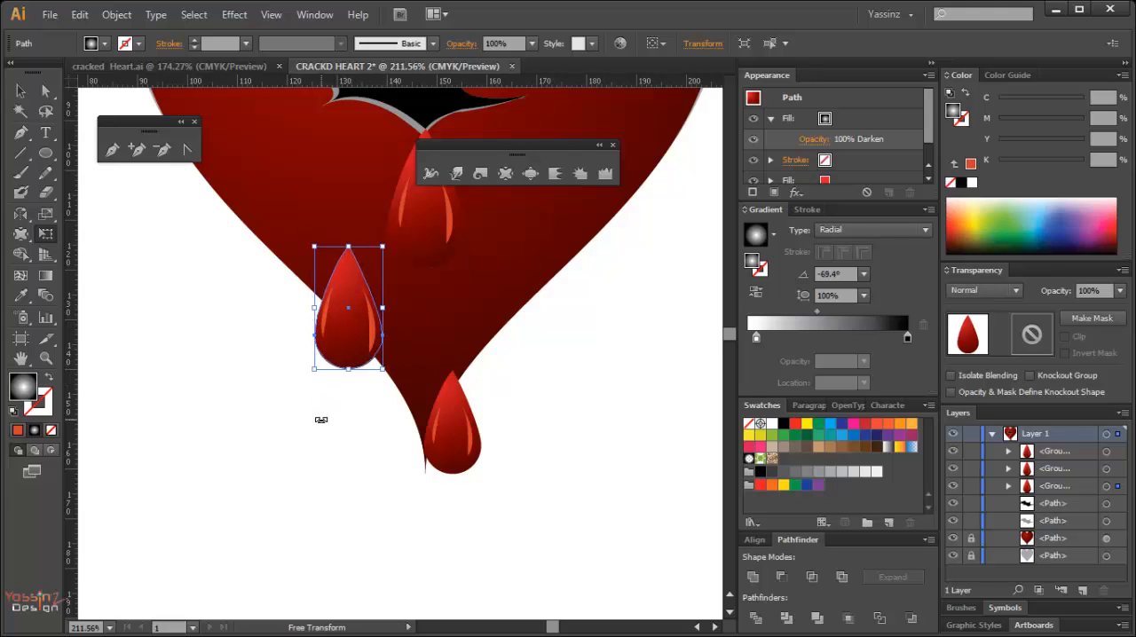
pyautogui.click(281, 453)
# Select the whole lower-left drop group, shrink it further to about 70% from its centre, and deselect it.
pyautogui.press('v')
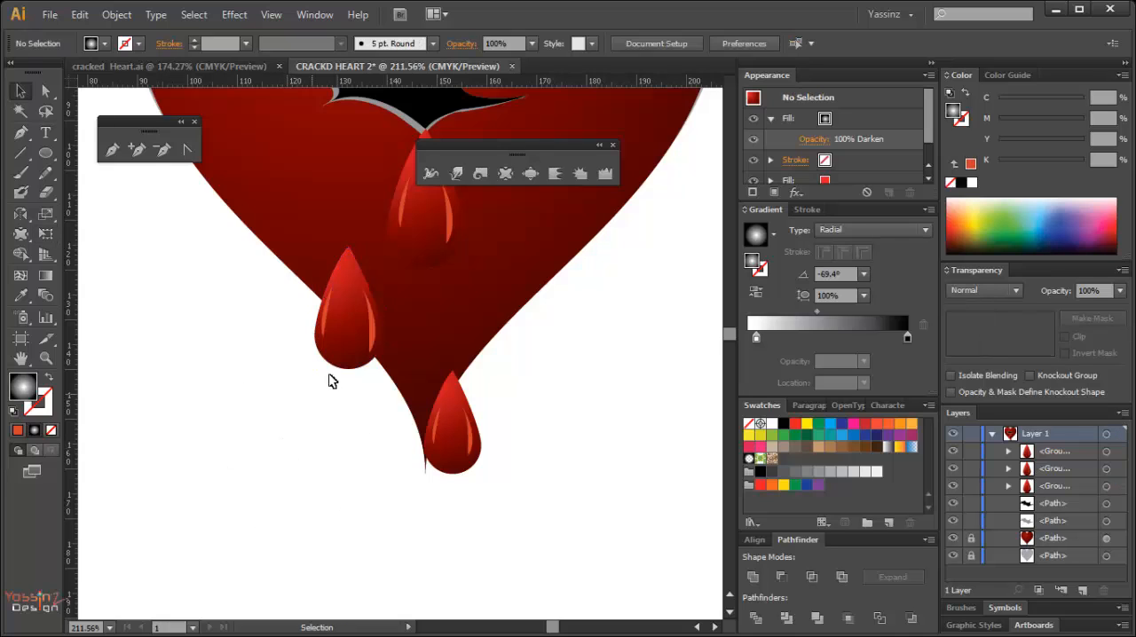
pyautogui.click(363, 342)
pyautogui.press('e')
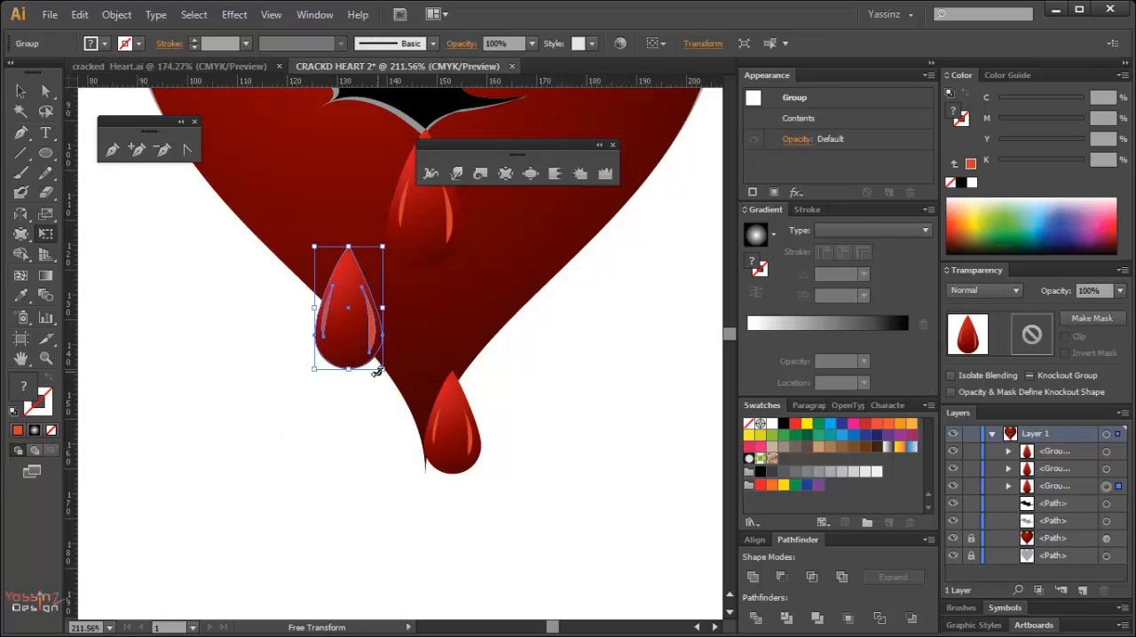
pyautogui.moveTo(383, 371); pyautogui.dragTo(366, 361)
pyautogui.click(323, 456)
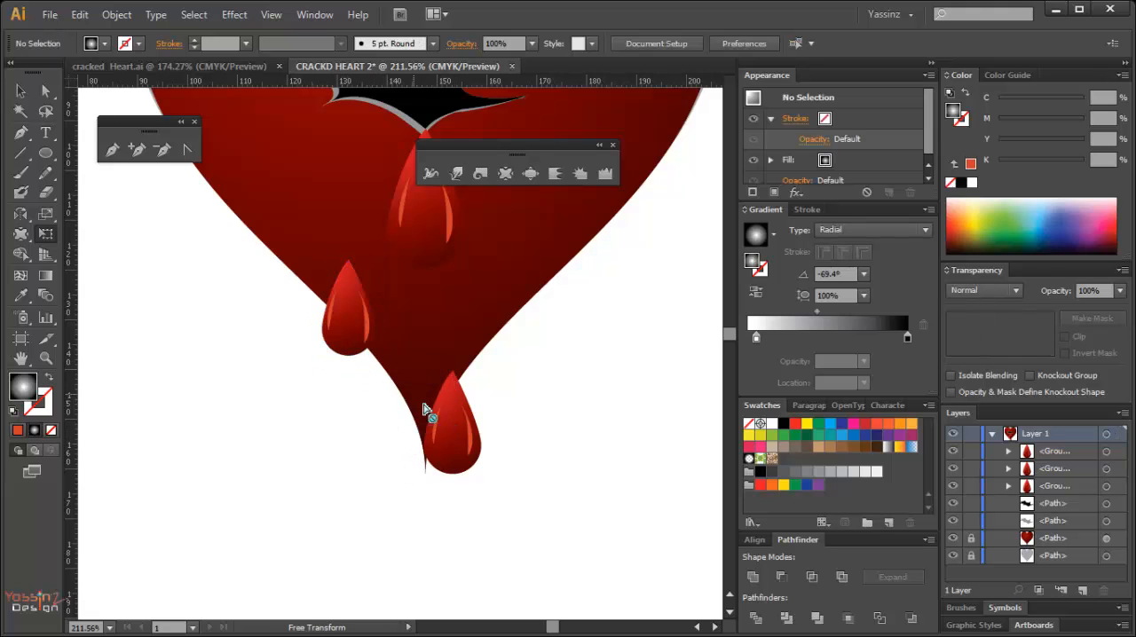
# Scale the drop below the crack down to about four fifths of its size from its centre, and deselect it.
pyautogui.moveTo(452, 447); pyautogui.dragTo(432, 479)
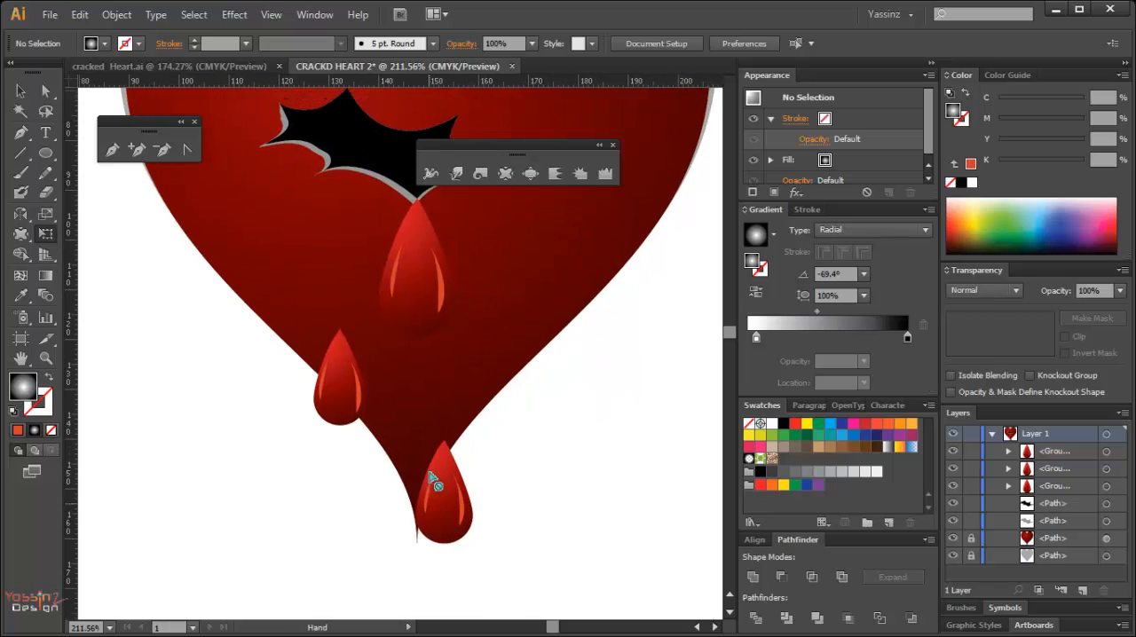
pyautogui.keyDown('ctrl'); pyautogui.click(422, 308); pyautogui.keyUp('ctrl')
pyautogui.moveTo(418, 317); pyautogui.dragTo(438, 393)
pyautogui.moveTo(418, 353); pyautogui.dragTo(414, 325)
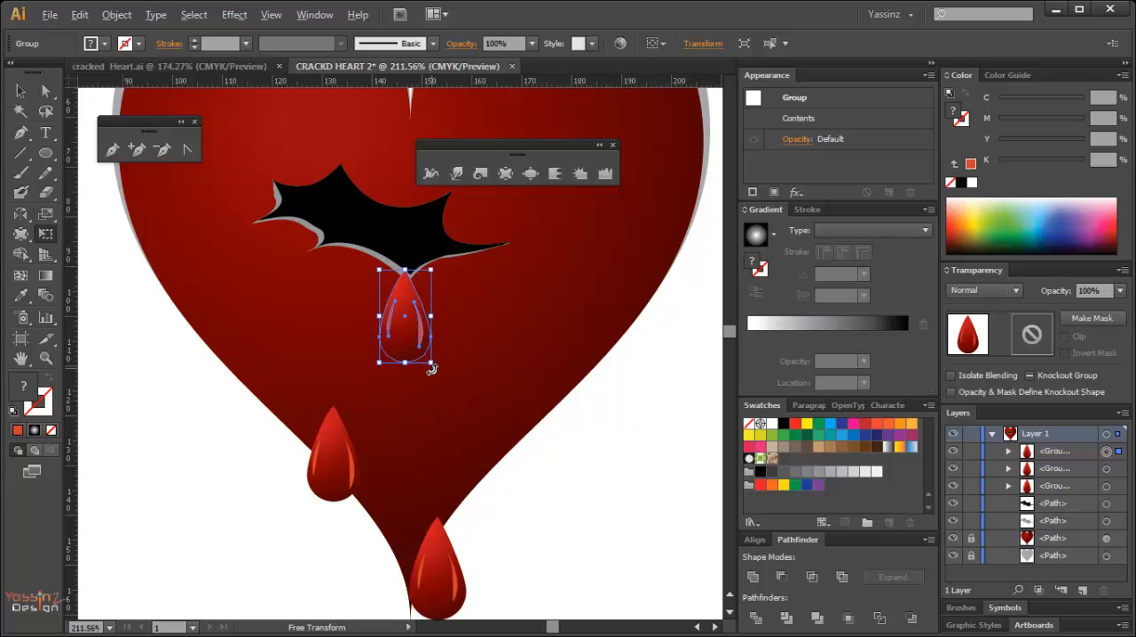
pyautogui.moveTo(433, 365); pyautogui.dragTo(444, 376)
pyautogui.click(577, 502)
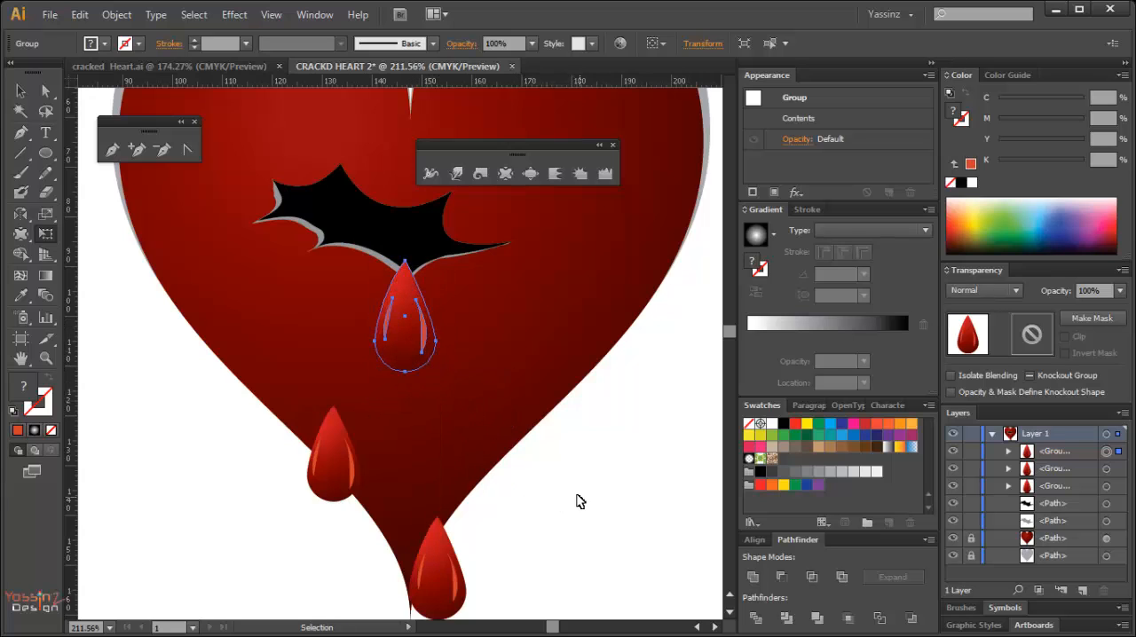
# Try to pinch the tip of the drop below the crack with the Pucker tool, and undo the distortion.
pyautogui.scroll(3, 470, 404)
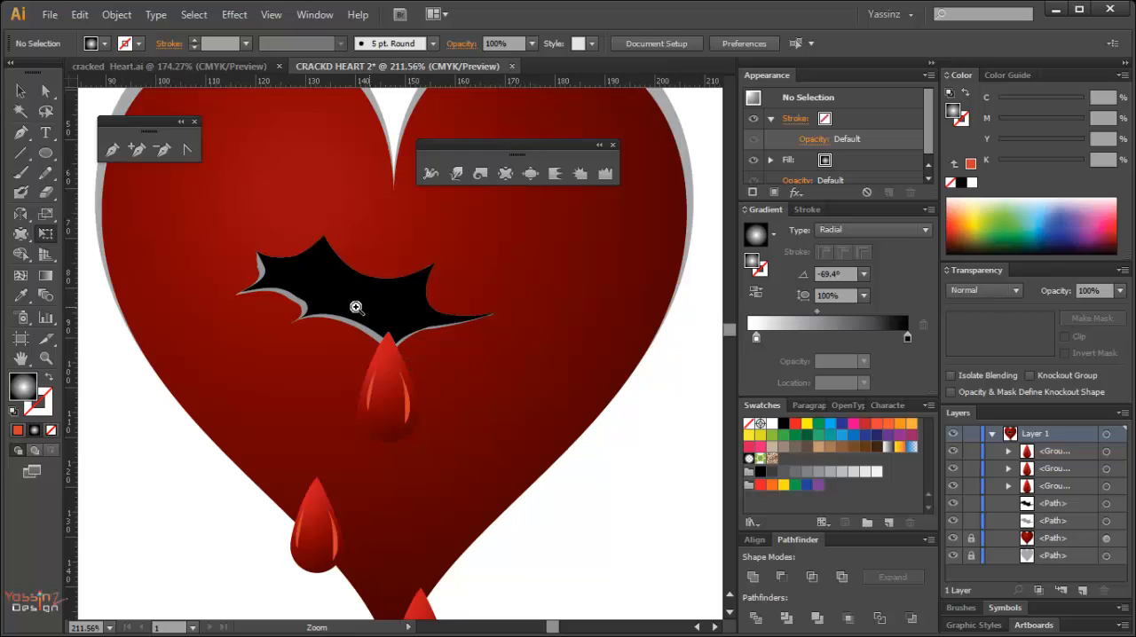
pyautogui.moveTo(307, 318); pyautogui.dragTo(442, 483)
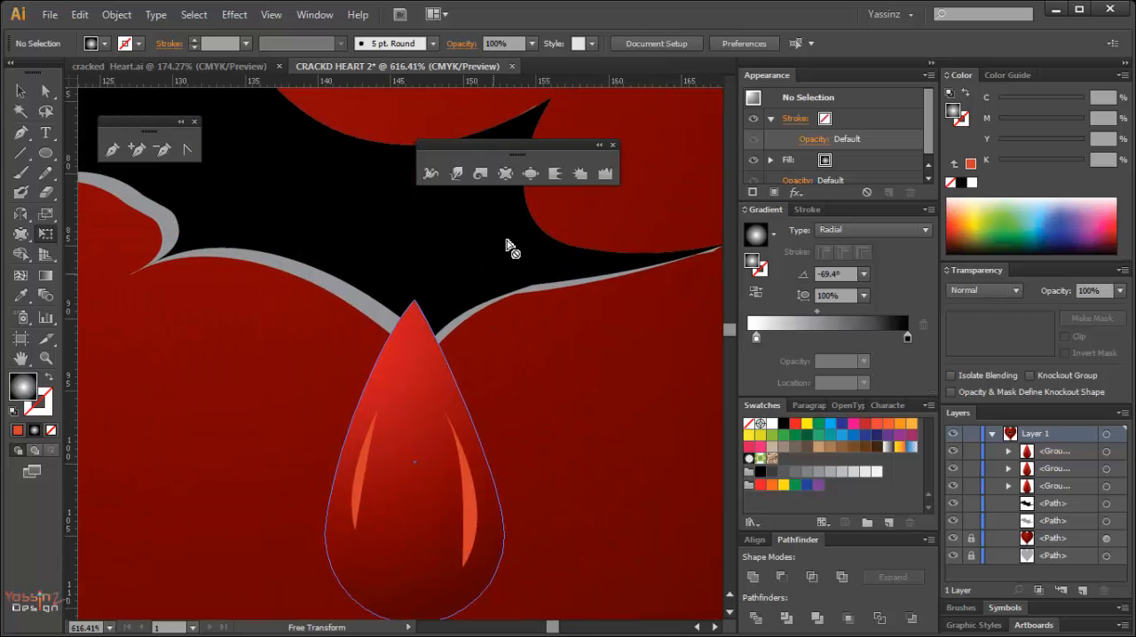
pyautogui.click(505, 173)
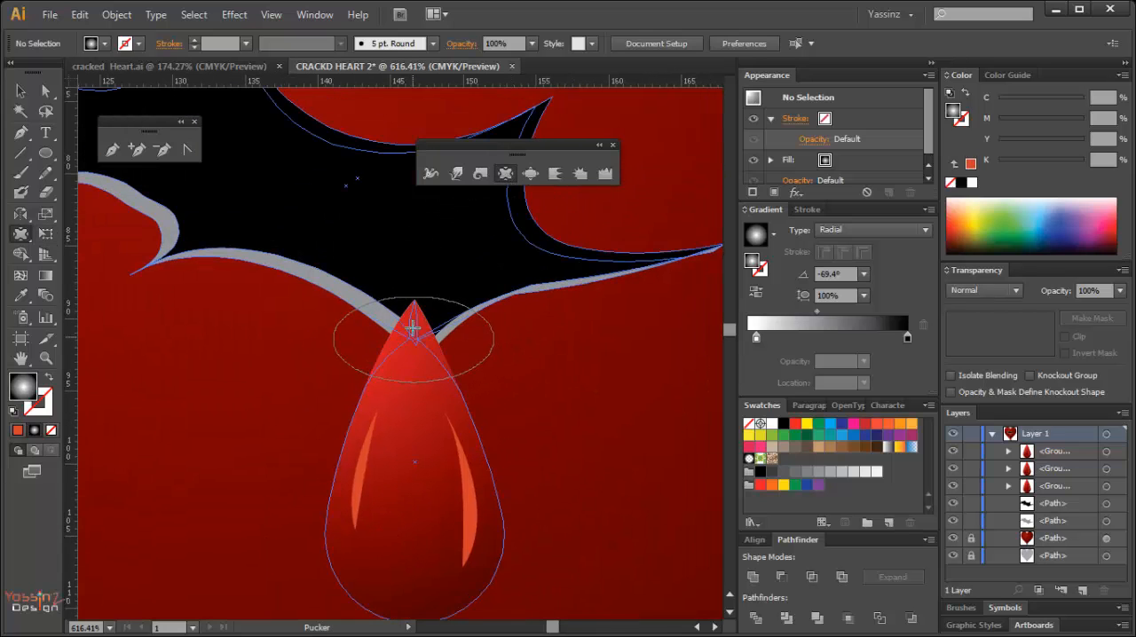
pyautogui.click(441, 290)
pyautogui.hotkey('ctrl', 'z')
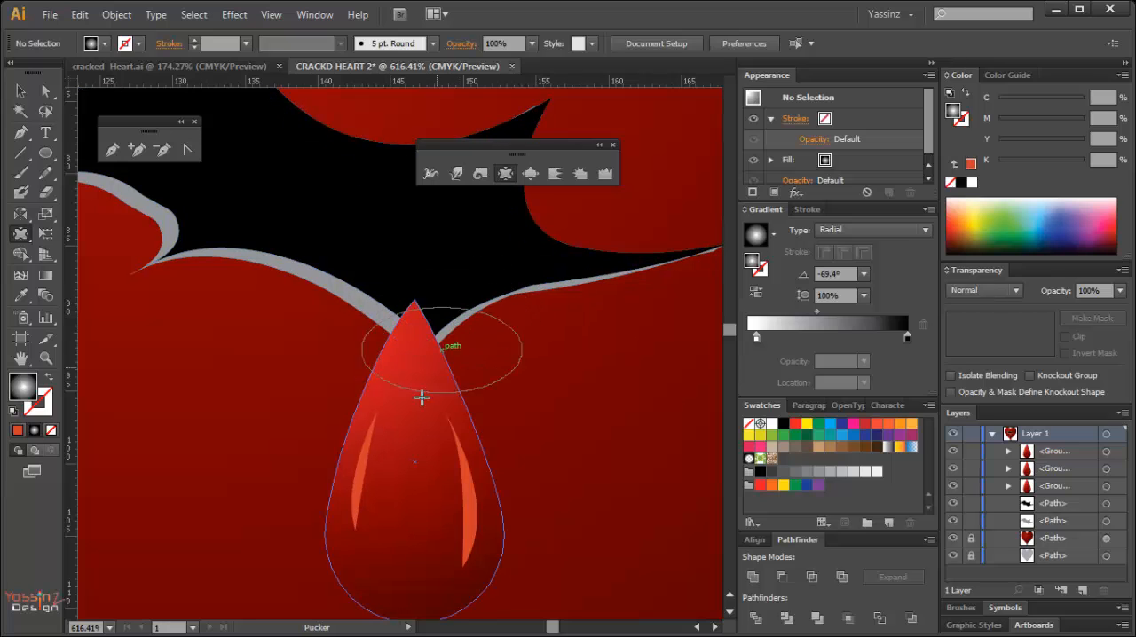
# Isolate the drop below the crack, pull its tip up and rightward into a curved point with the Pucker tool, and exit isolation.
pyautogui.press('v')
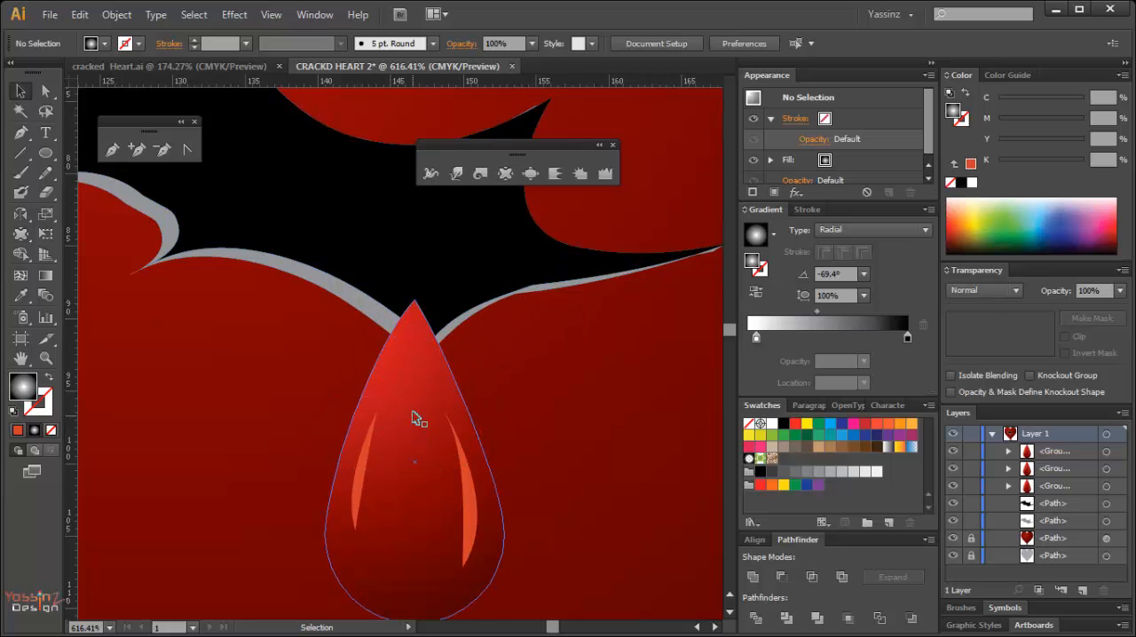
pyautogui.doubleClick(415, 419)
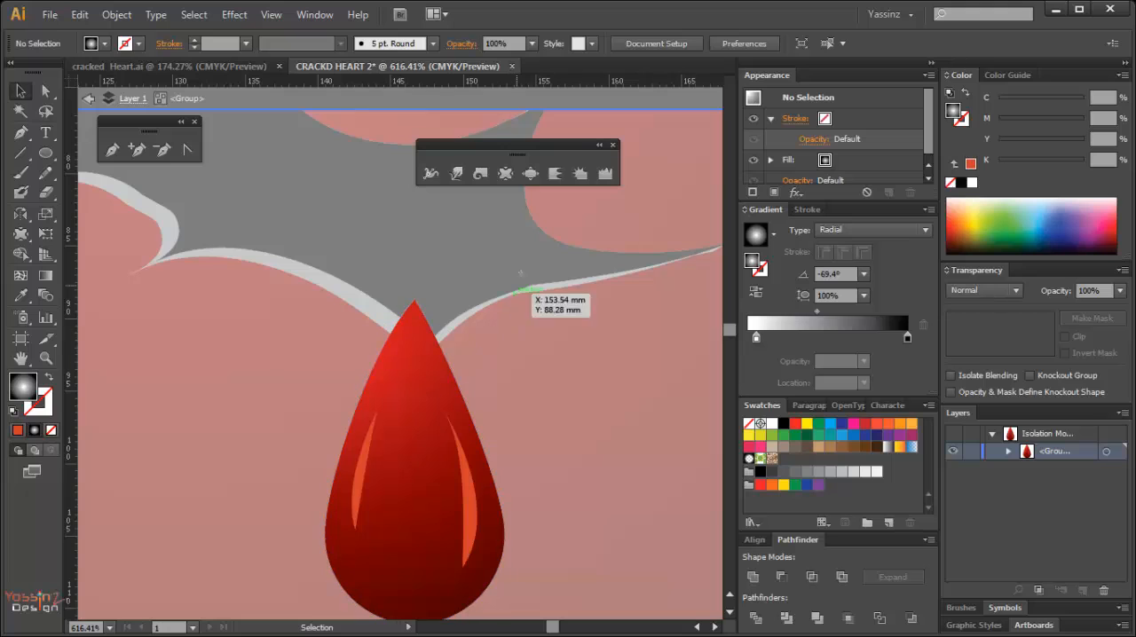
pyautogui.click(506, 173)
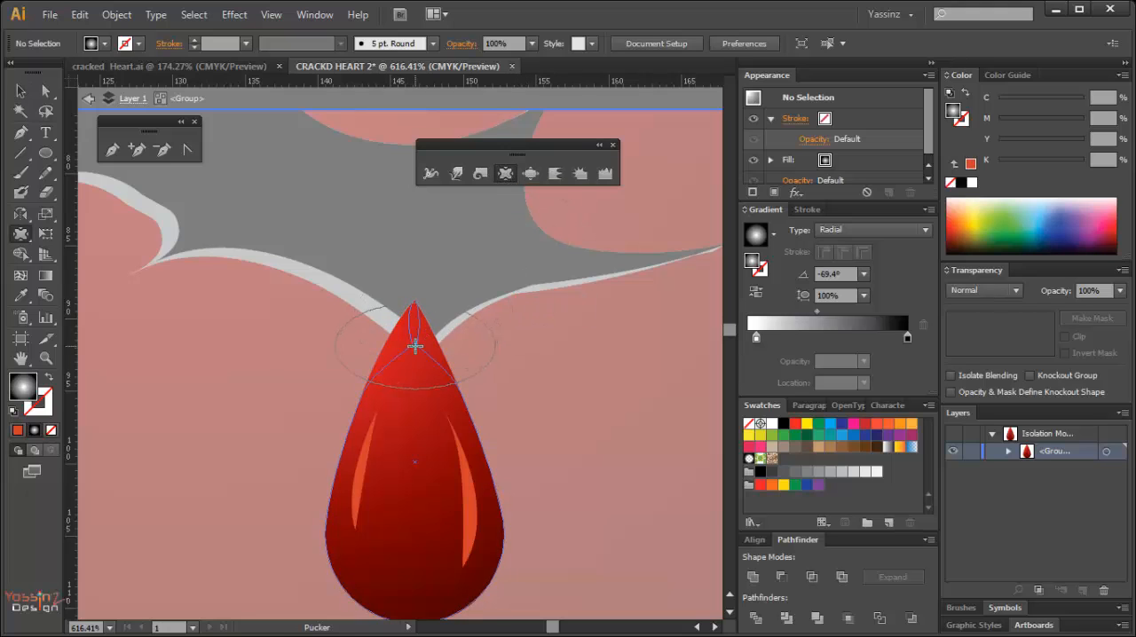
pyautogui.moveTo(416, 346); pyautogui.dragTo(473, 309)
pyautogui.hotkey('ctrl', 'z')
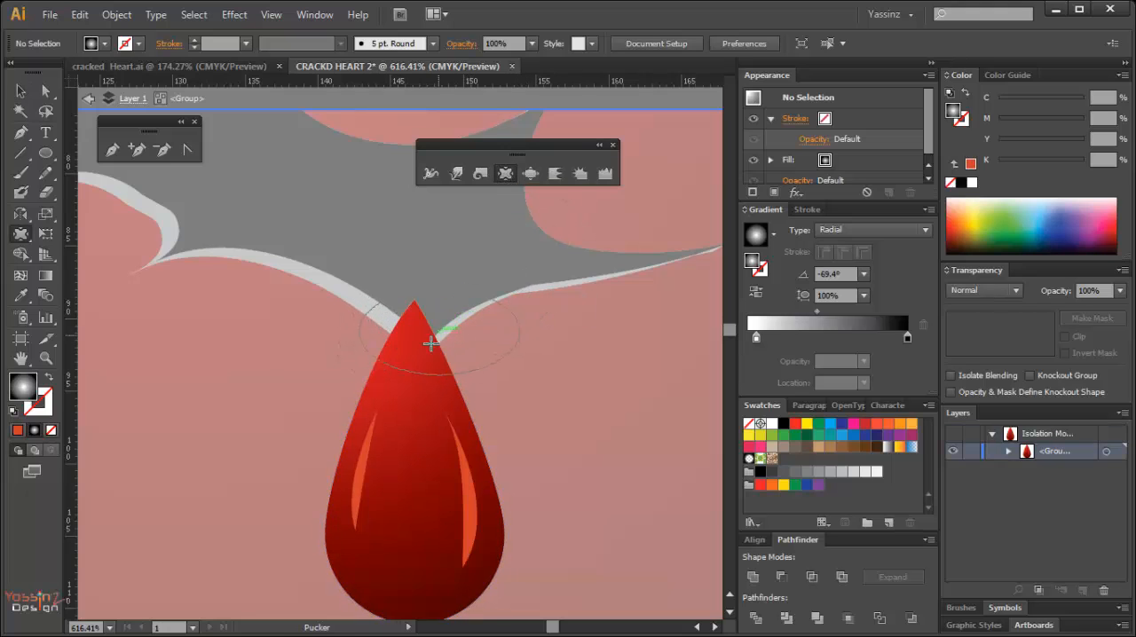
pyautogui.moveTo(415, 347); pyautogui.dragTo(499, 263)
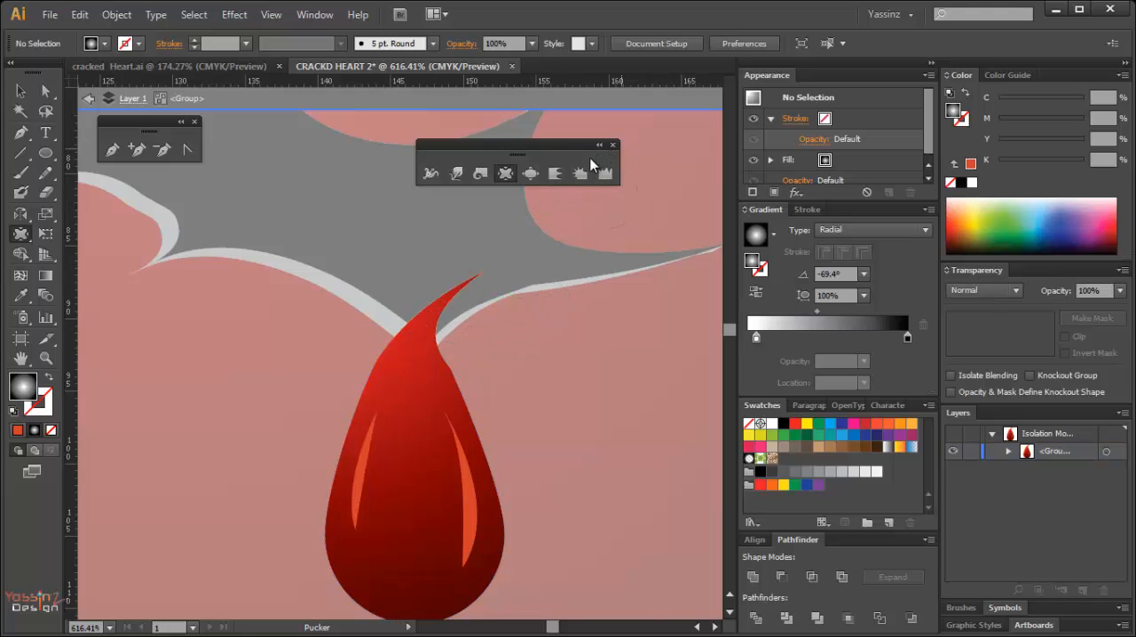
pyautogui.press('Escape')
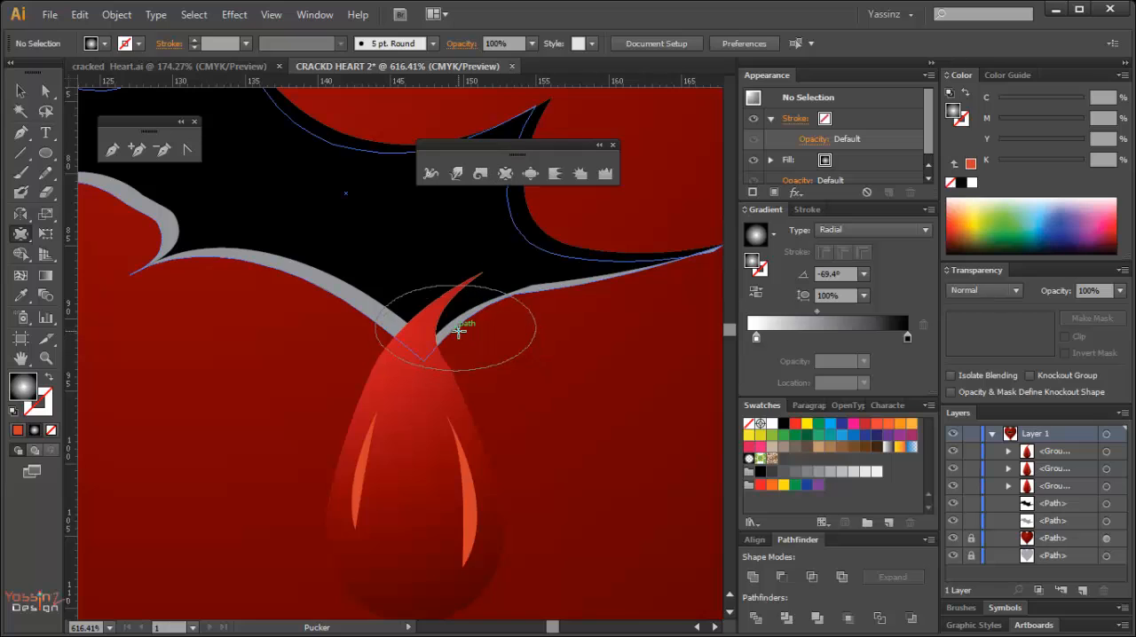
# Move the curved tip's anchor to about X 152, Y 87.8 mm at the crack's edge and lengthen its upper handle to round the curve.
pyautogui.press('a')
pyautogui.click(482, 274)
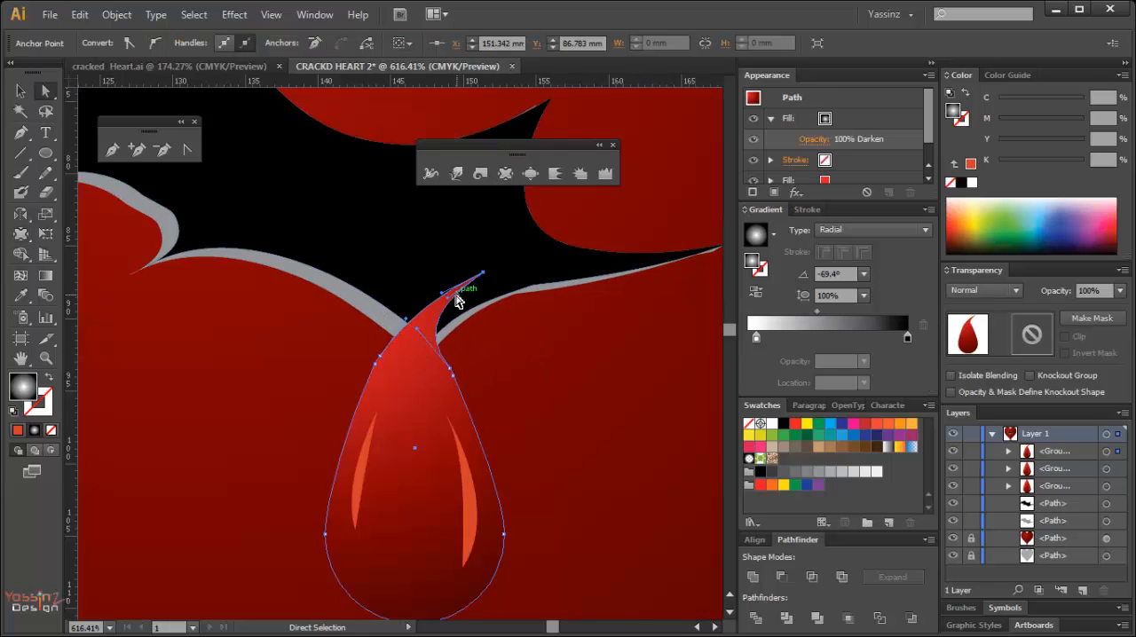
pyautogui.moveTo(449, 295); pyautogui.dragTo(420, 288)
pyautogui.moveTo(484, 275); pyautogui.dragTo(487, 302)
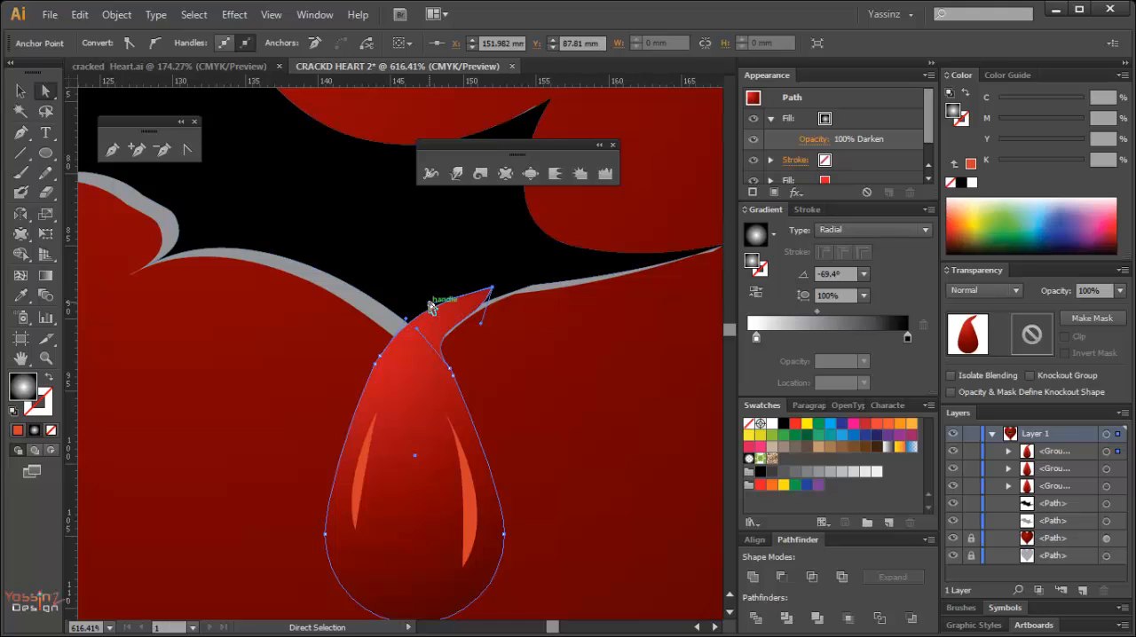
pyautogui.moveTo(425, 301); pyautogui.dragTo(404, 293)
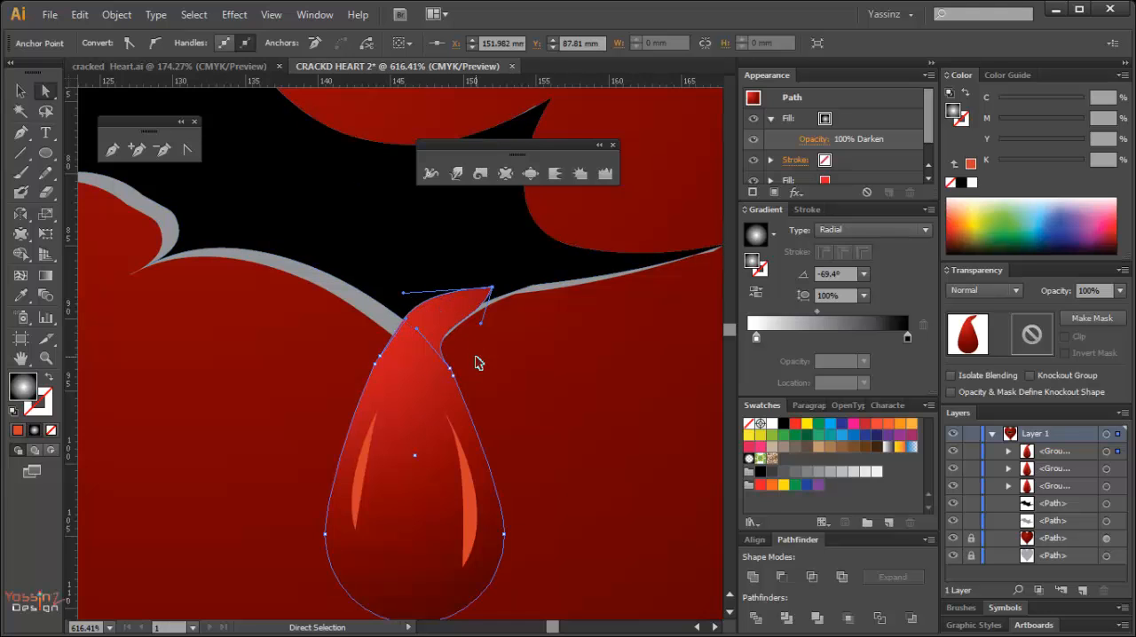
pyautogui.click(503, 367)
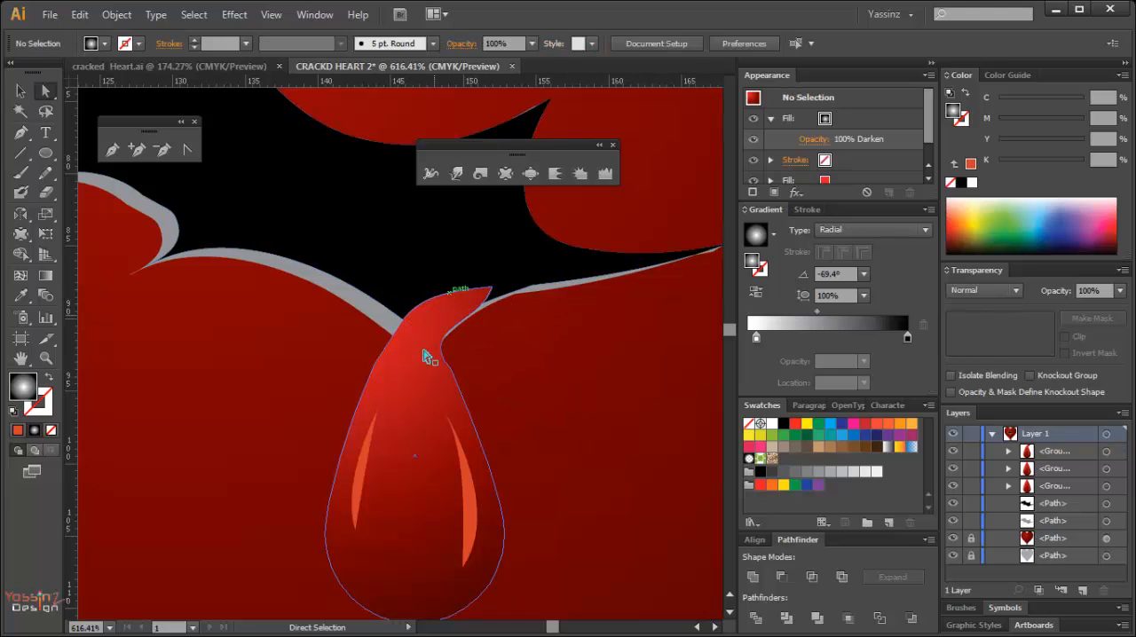
# Select the black crack shape behind the drop's curved tip.
pyautogui.click(411, 271)
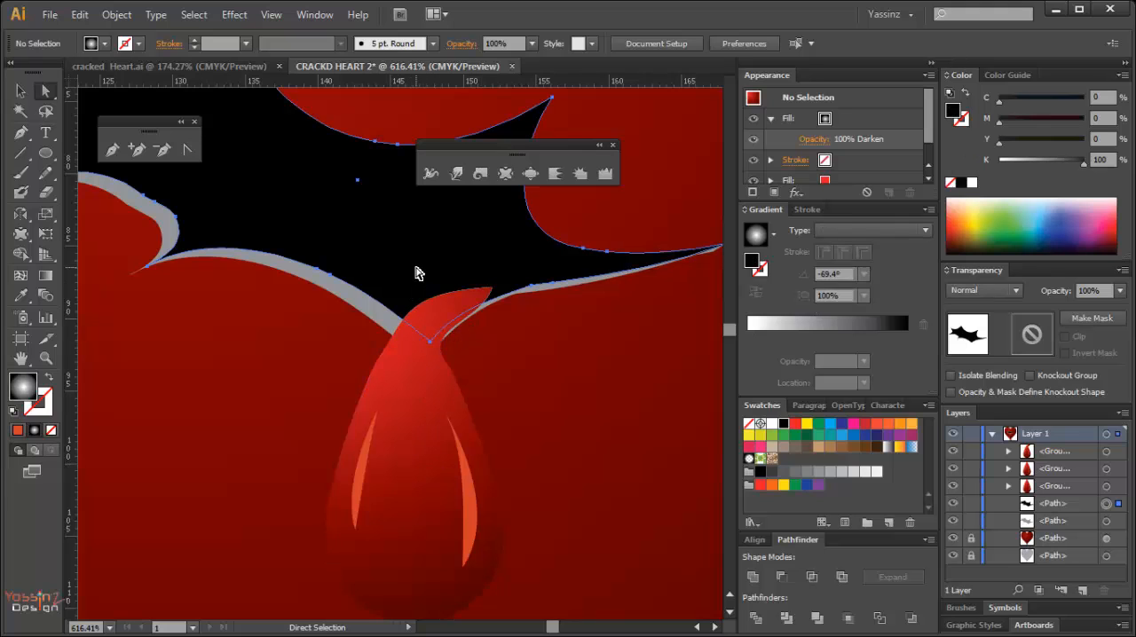
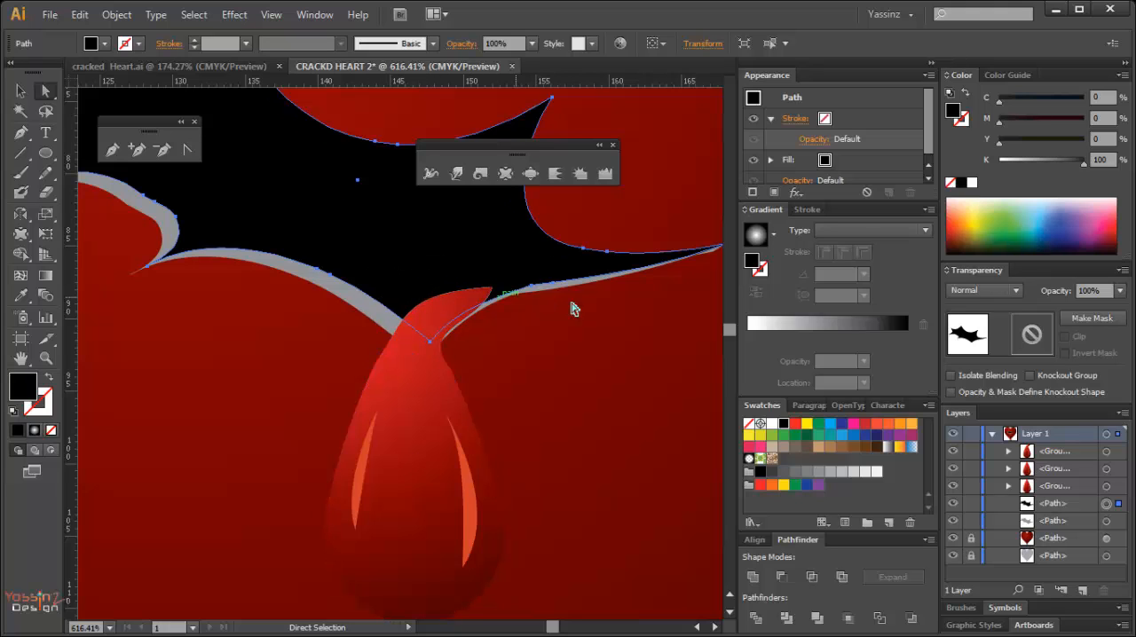
# Add a second fill to the crack: a radial gradient from M100 Y100 red at the centre to black at 100% C, M, Y and K.
pyautogui.click(772, 191)
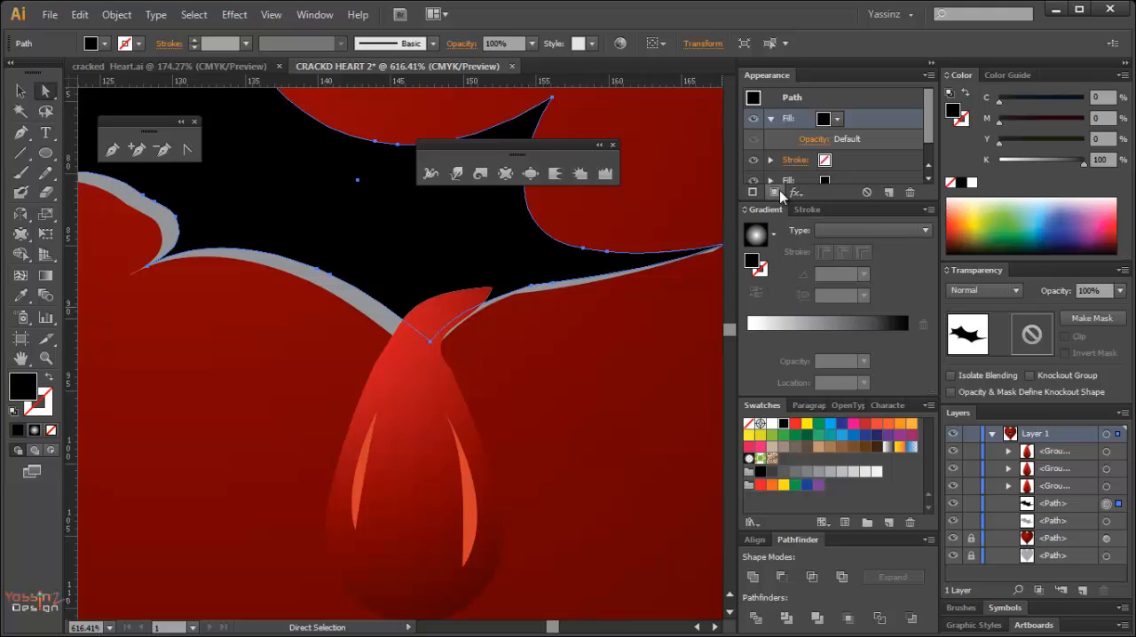
pyautogui.click(821, 325)
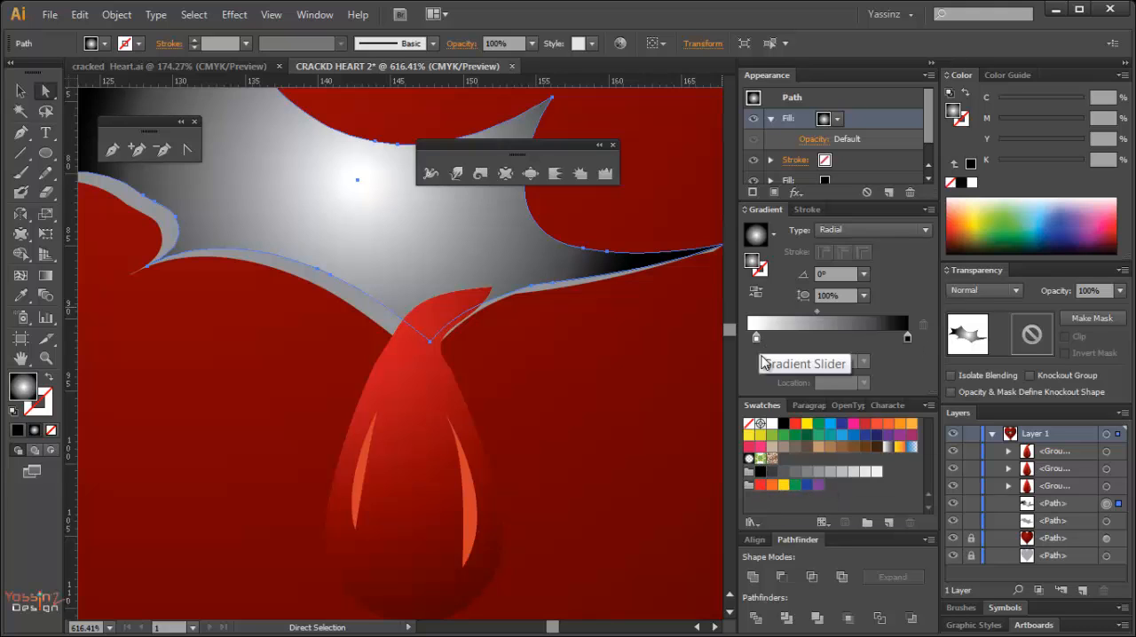
pyautogui.moveTo(760, 484); pyautogui.dragTo(757, 339)
pyautogui.click(908, 337)
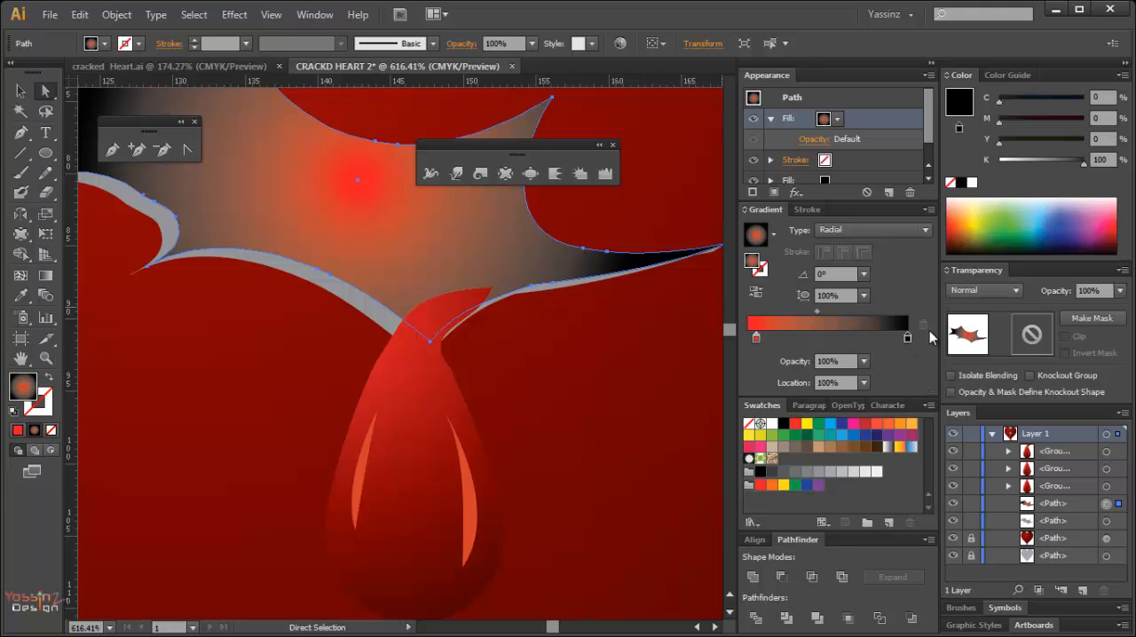
pyautogui.moveTo(1002, 147); pyautogui.dragTo(1080, 145)
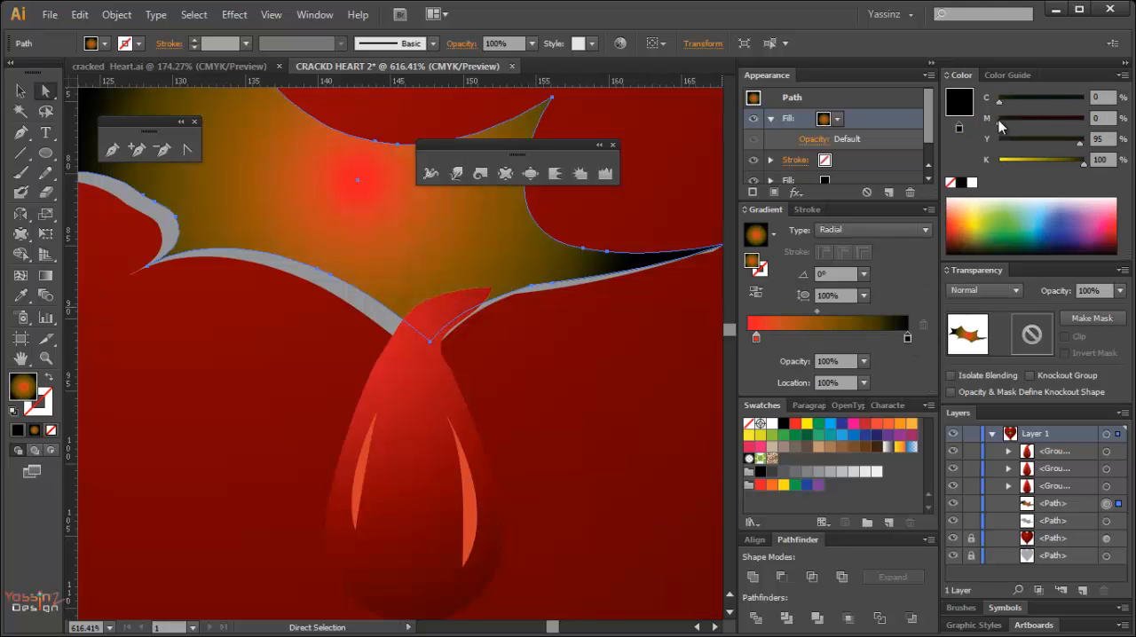
pyautogui.moveTo(999, 121); pyautogui.dragTo(1083, 121)
pyautogui.moveTo(1019, 103); pyautogui.dragTo(1084, 101)
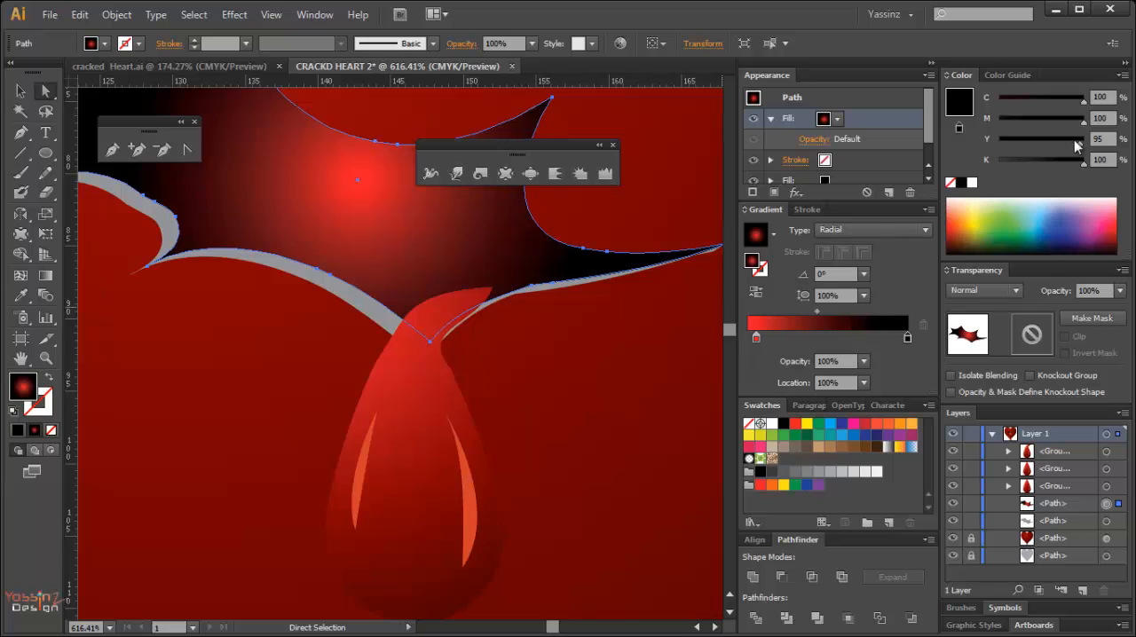
# Darken the gradient's red centre stop to K 32% and shift its location to 4.13%.
pyautogui.keyDown('ctrl'); pyautogui.keyDown('alt'); pyautogui.click(495, 297); pyautogui.keyUp('alt'); pyautogui.keyUp('ctrl')
pyautogui.moveTo(389, 355); pyautogui.dragTo(468, 329)
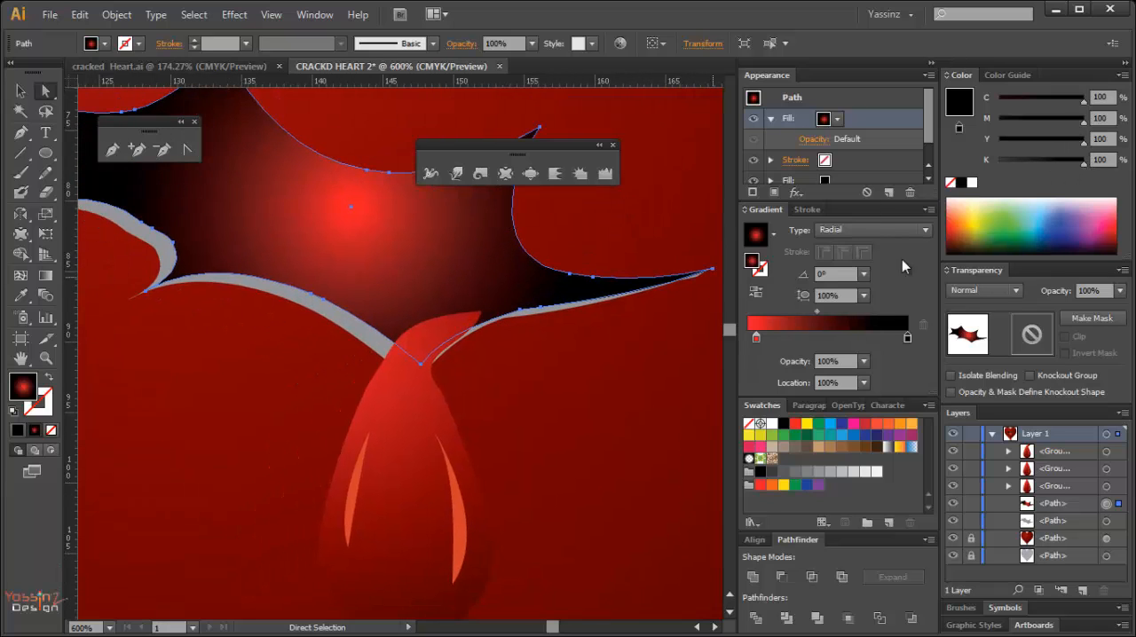
pyautogui.click(756, 338)
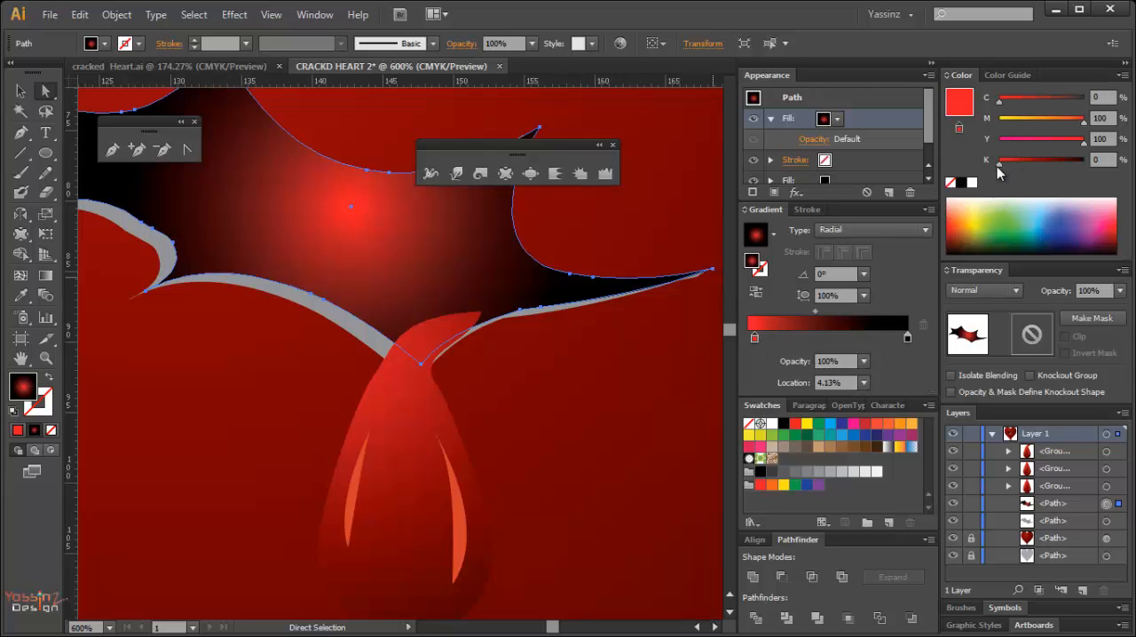
pyautogui.moveTo(998, 167); pyautogui.dragTo(1026, 165)
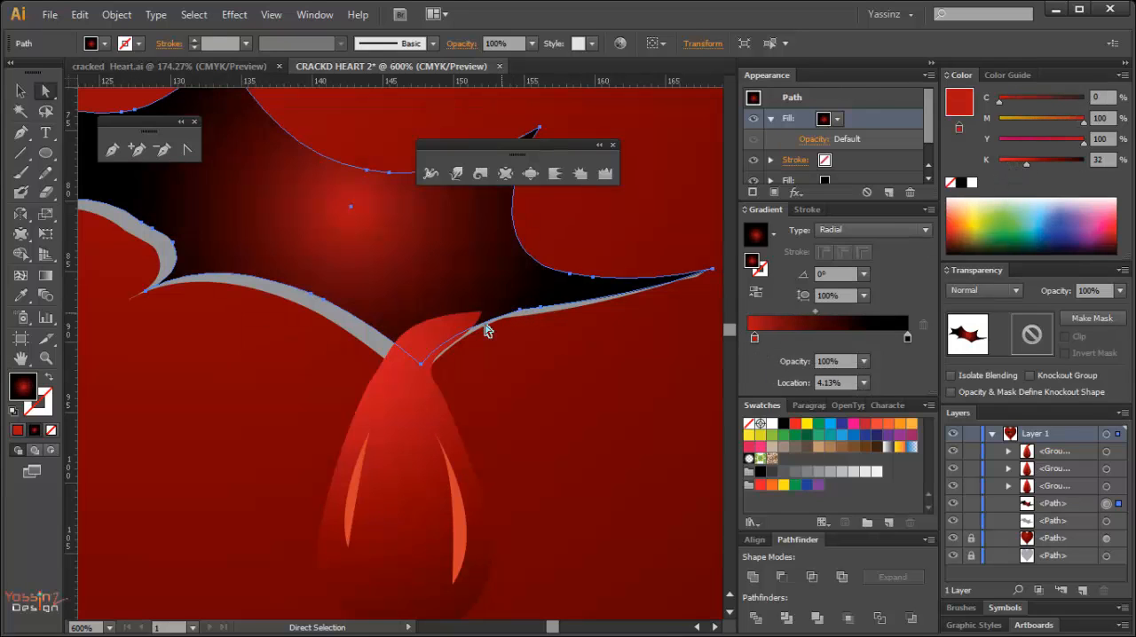
# Centre the crack's red glow where the drop emerges, as an oval gradient with 146.1% aspect ratio and 86.3° angle.
pyautogui.keyDown('ctrl'); pyautogui.keyDown('alt'); pyautogui.click(449, 342); pyautogui.keyUp('alt'); pyautogui.keyUp('ctrl')
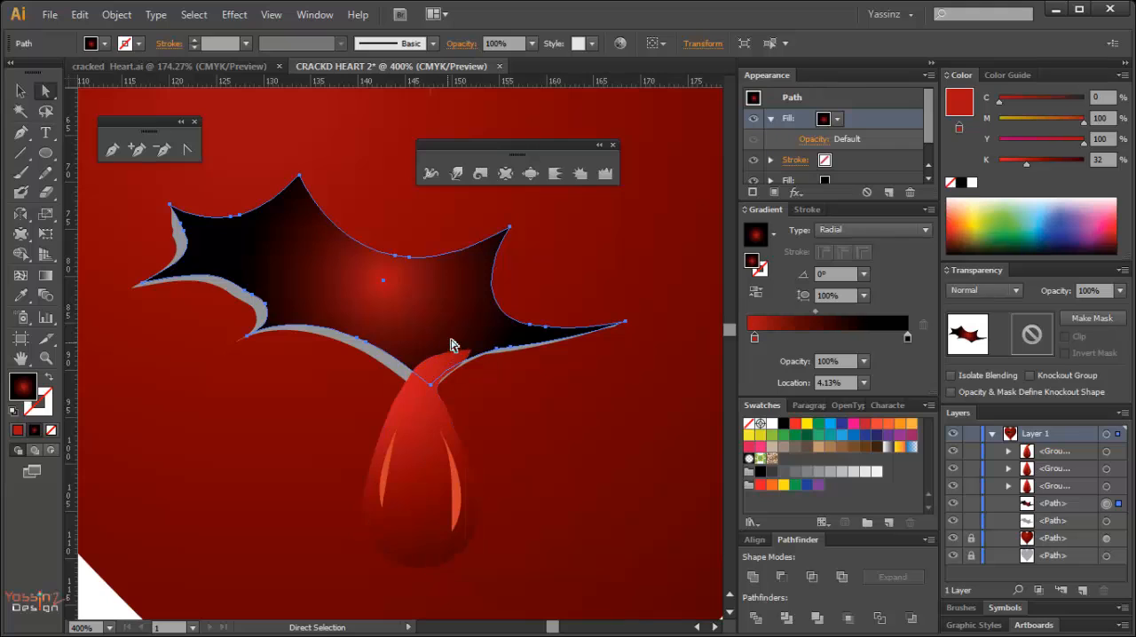
pyautogui.press('i')
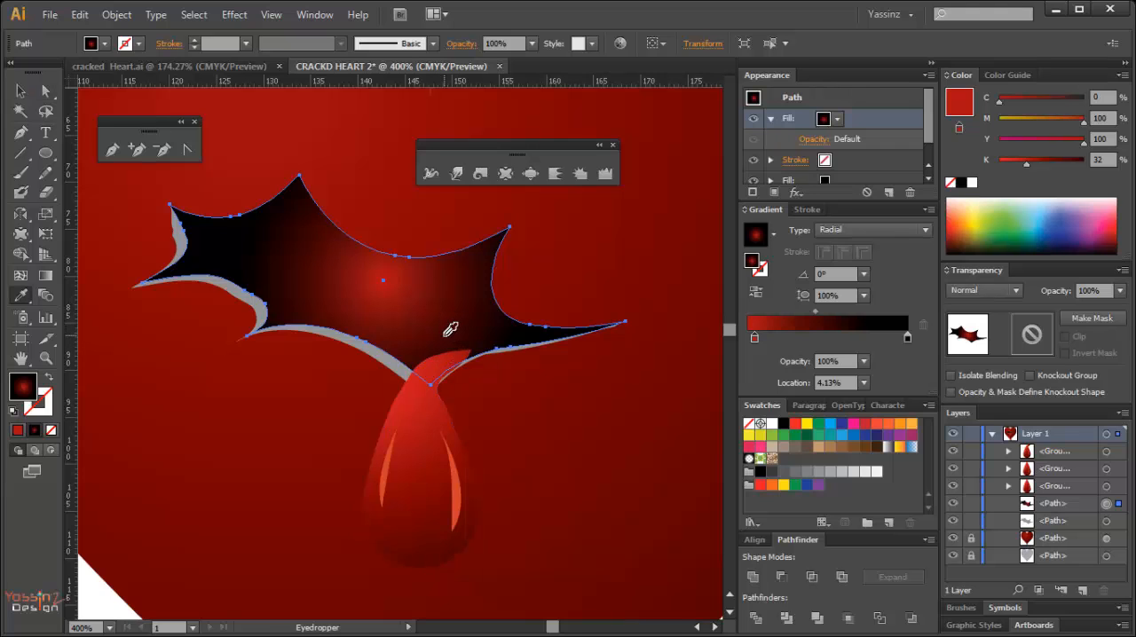
pyautogui.press('g')
pyautogui.moveTo(459, 395); pyautogui.dragTo(429, 251)
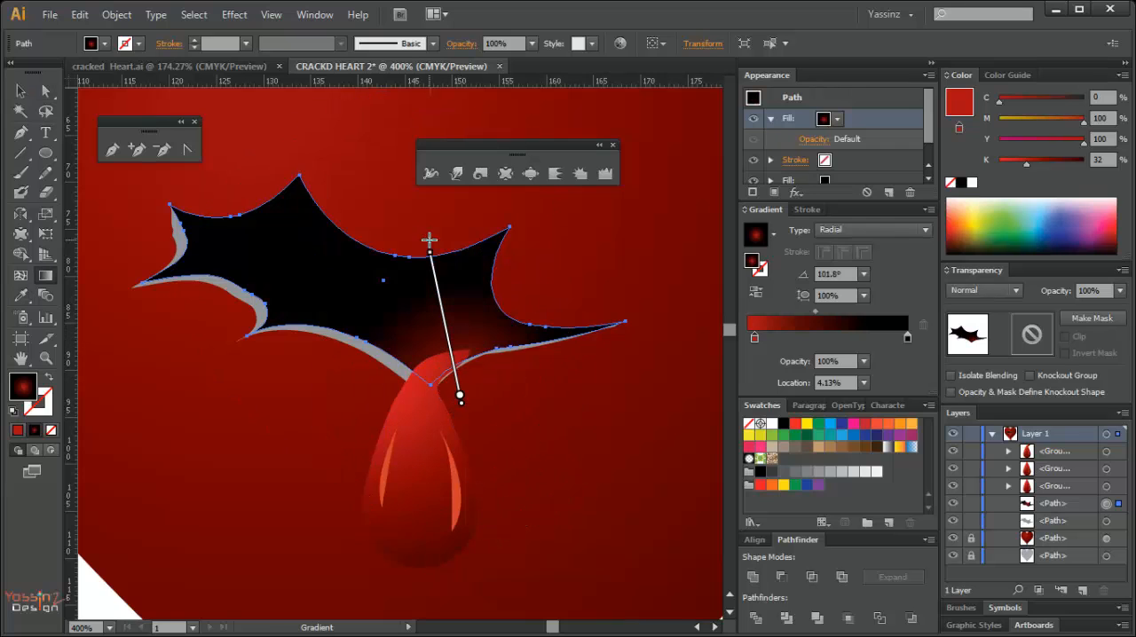
pyautogui.moveTo(447, 374)
pyautogui.mouseDown()
pyautogui.moveTo(420, 345)
pyautogui.moveTo(406, 354)
pyautogui.mouseUp()
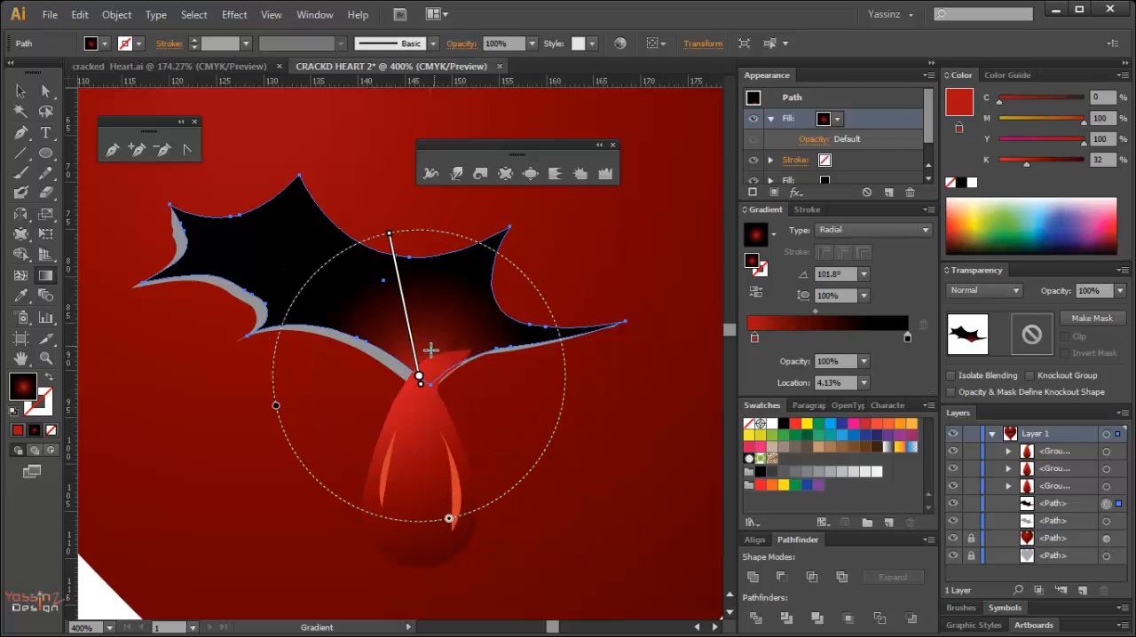
pyautogui.moveTo(388, 232); pyautogui.dragTo(382, 198)
pyautogui.moveTo(246, 412); pyautogui.dragTo(158, 428)
pyautogui.hotkey('ctrl', 'z')
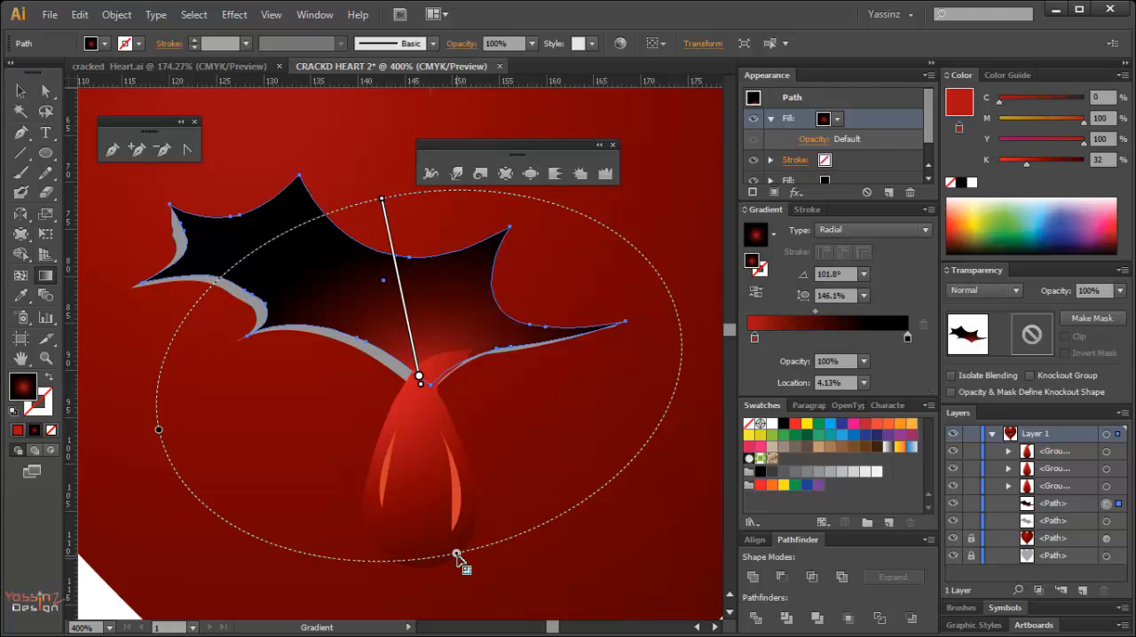
pyautogui.moveTo(460, 553); pyautogui.dragTo(407, 557)
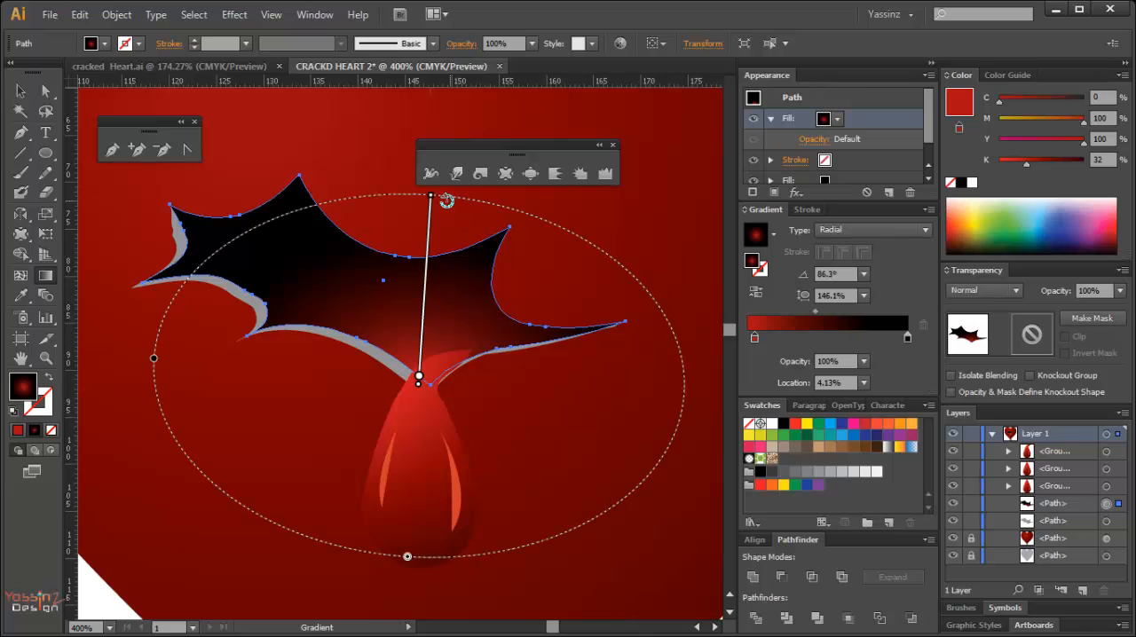
pyautogui.moveTo(435, 199); pyautogui.dragTo(433, 226)
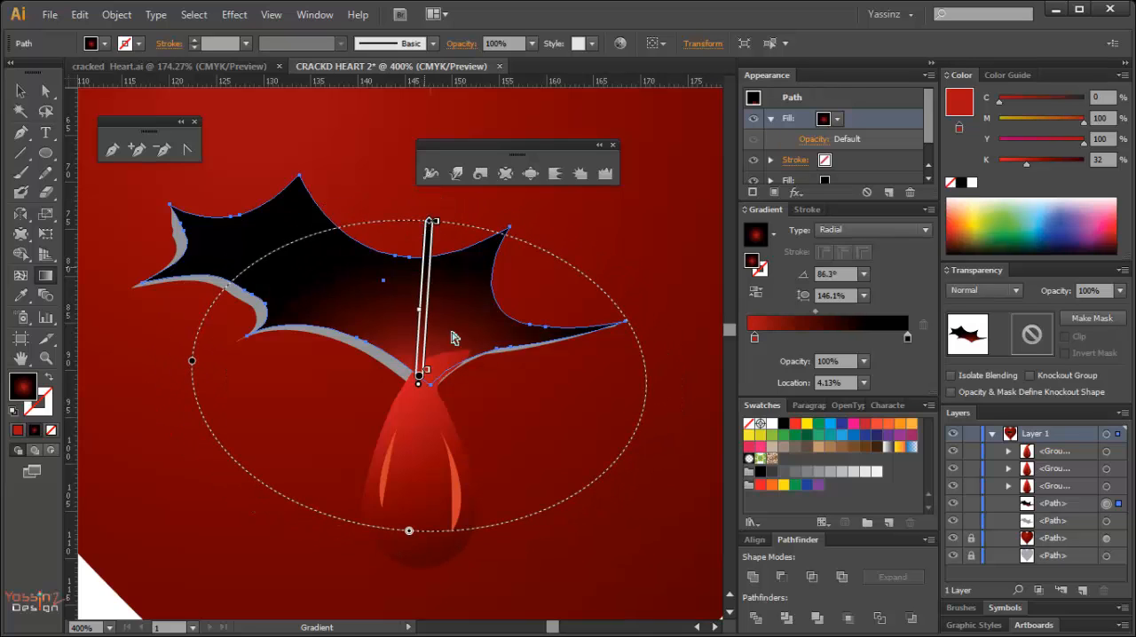
# Deselect the crack and examine its red glow and the blood drops both close up and on the whole heart.
pyautogui.press('a')
pyautogui.keyDown('ctrl'); pyautogui.keyDown('alt'); pyautogui.click(360, 405); pyautogui.keyUp('alt'); pyautogui.keyUp('ctrl')
pyautogui.keyDown('ctrl'); pyautogui.keyDown('alt'); pyautogui.click(359, 406); pyautogui.keyUp('alt'); pyautogui.keyUp('ctrl')
pyautogui.keyDown('ctrl'); pyautogui.keyDown('alt'); pyautogui.click(360, 406); pyautogui.keyUp('alt'); pyautogui.keyUp('ctrl')
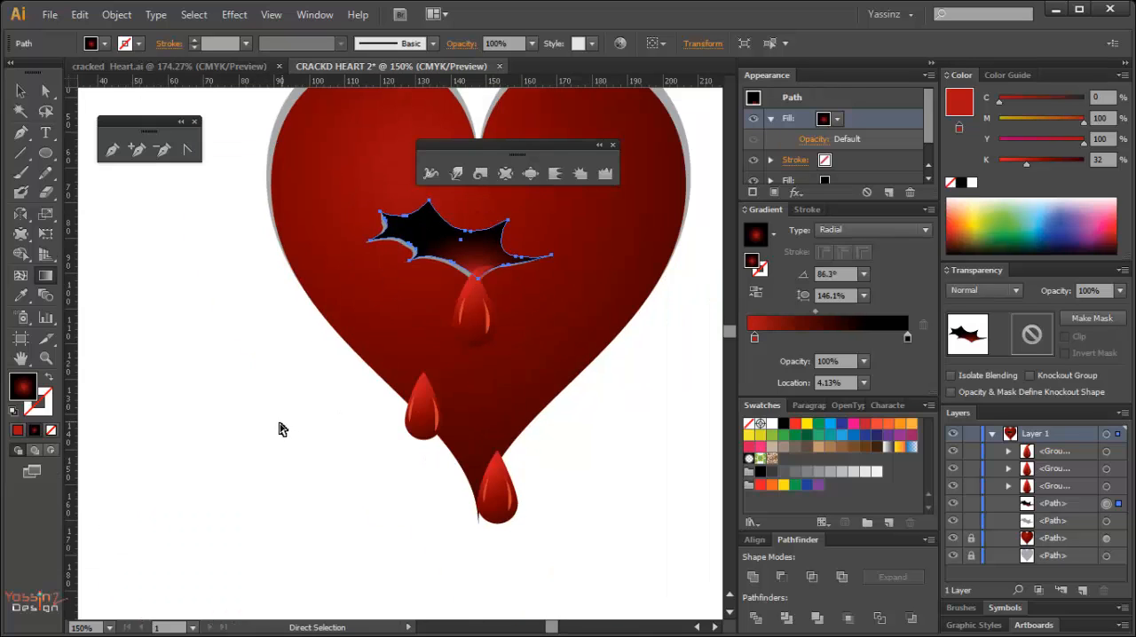
pyautogui.keyDown('ctrl'); pyautogui.click(280, 426); pyautogui.keyUp('ctrl')
pyautogui.press('g')
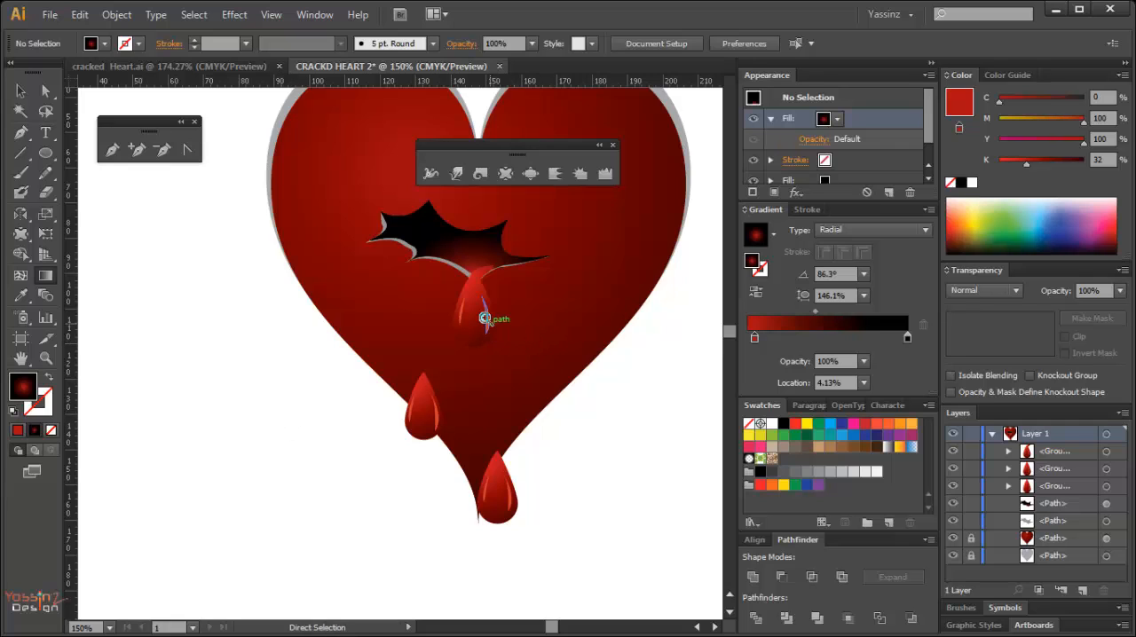
pyautogui.keyDown('ctrl'); pyautogui.keyDown('alt'); pyautogui.click(261, 426); pyautogui.keyUp('alt'); pyautogui.keyUp('ctrl')
pyautogui.moveTo(261, 427); pyautogui.dragTo(423, 408)
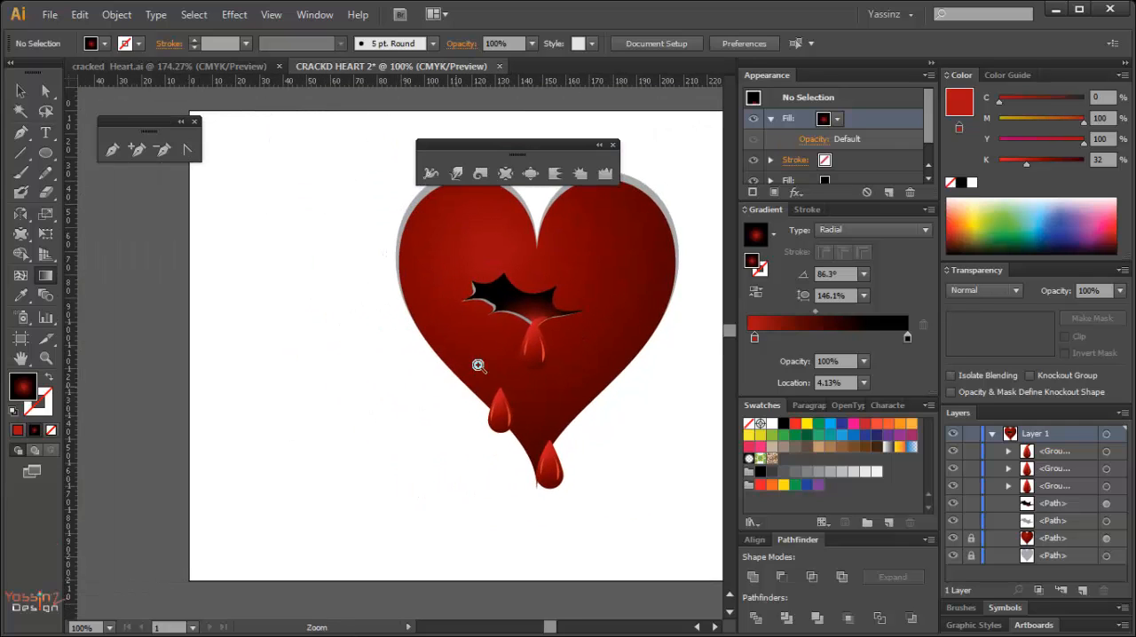
pyautogui.keyDown('ctrl'); pyautogui.keyDown('alt'); pyautogui.click(525, 335); pyautogui.keyUp('alt'); pyautogui.keyUp('ctrl')
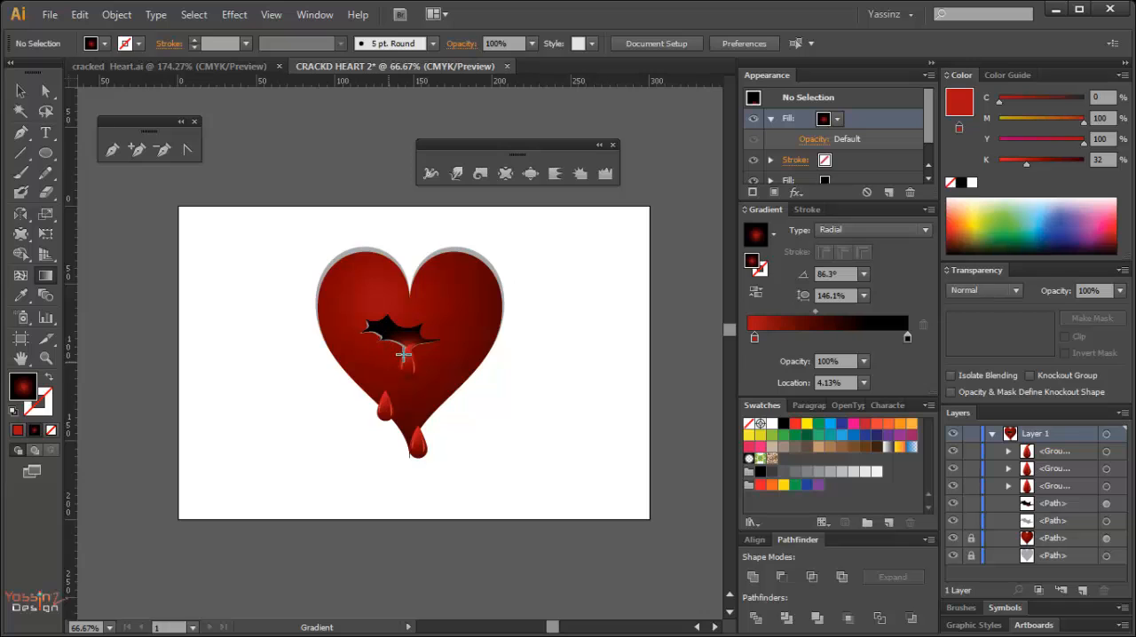
pyautogui.moveTo(368, 269); pyautogui.dragTo(439, 411)
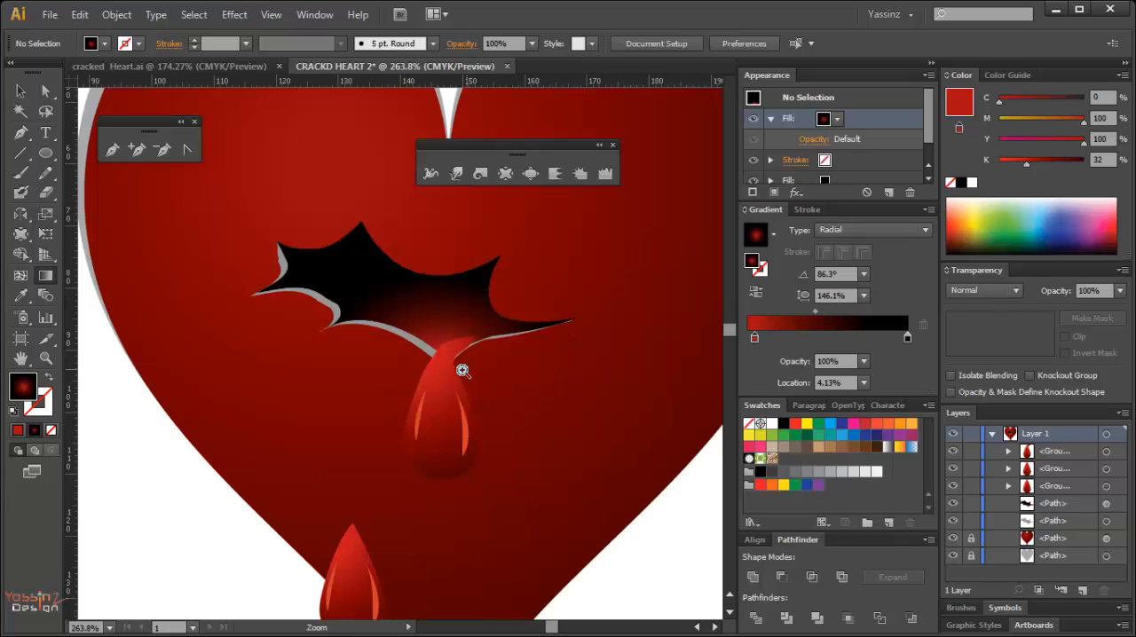
pyautogui.keyDown('ctrl'); pyautogui.keyDown('alt'); pyautogui.click(462, 370); pyautogui.keyUp('alt'); pyautogui.keyUp('ctrl')
pyautogui.keyDown('ctrl'); pyautogui.keyDown('alt'); pyautogui.click(451, 371); pyautogui.keyUp('alt'); pyautogui.keyUp('ctrl')
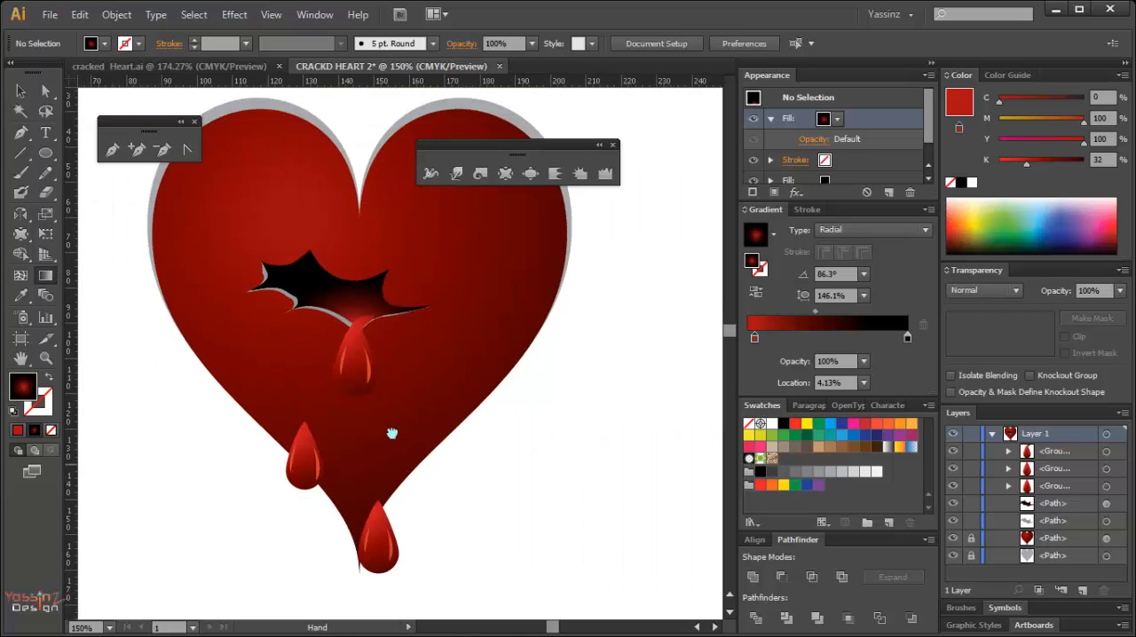
pyautogui.moveTo(393, 433); pyautogui.dragTo(436, 342)
pyautogui.keyDown('ctrl'); pyautogui.keyDown('alt'); pyautogui.click(428, 462); pyautogui.keyUp('alt'); pyautogui.keyUp('ctrl')
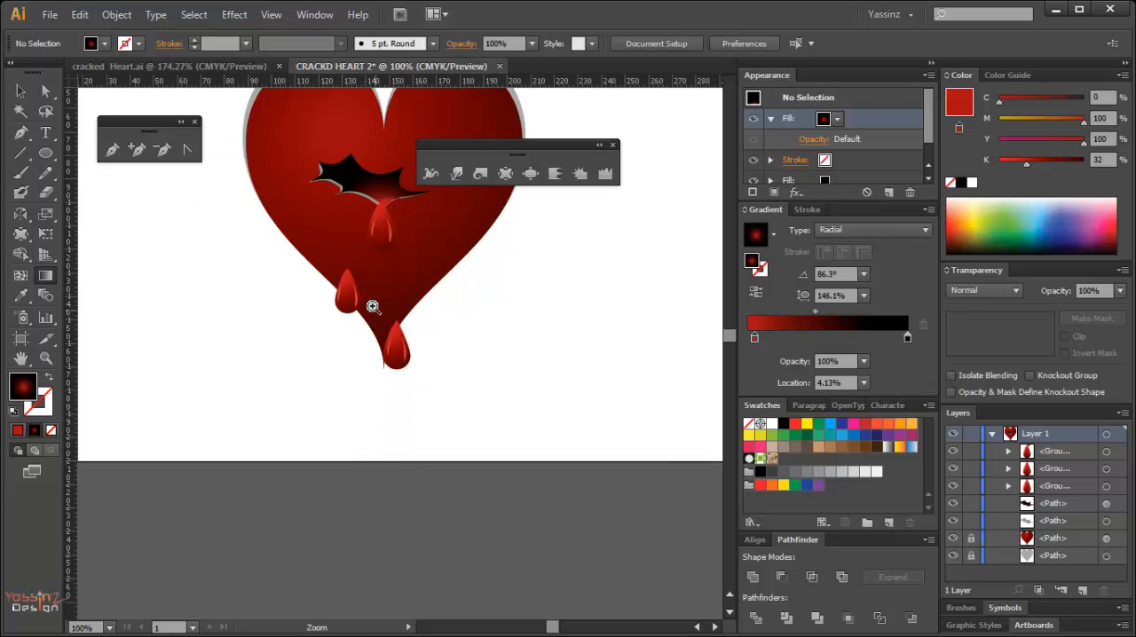
# Shrink the drop nearest the heart's tip to about 8 mm wide and shift it slightly up along the heart's edge.
pyautogui.moveTo(373, 307); pyautogui.dragTo(444, 409)
pyautogui.moveTo(343, 284); pyautogui.dragTo(379, 399)
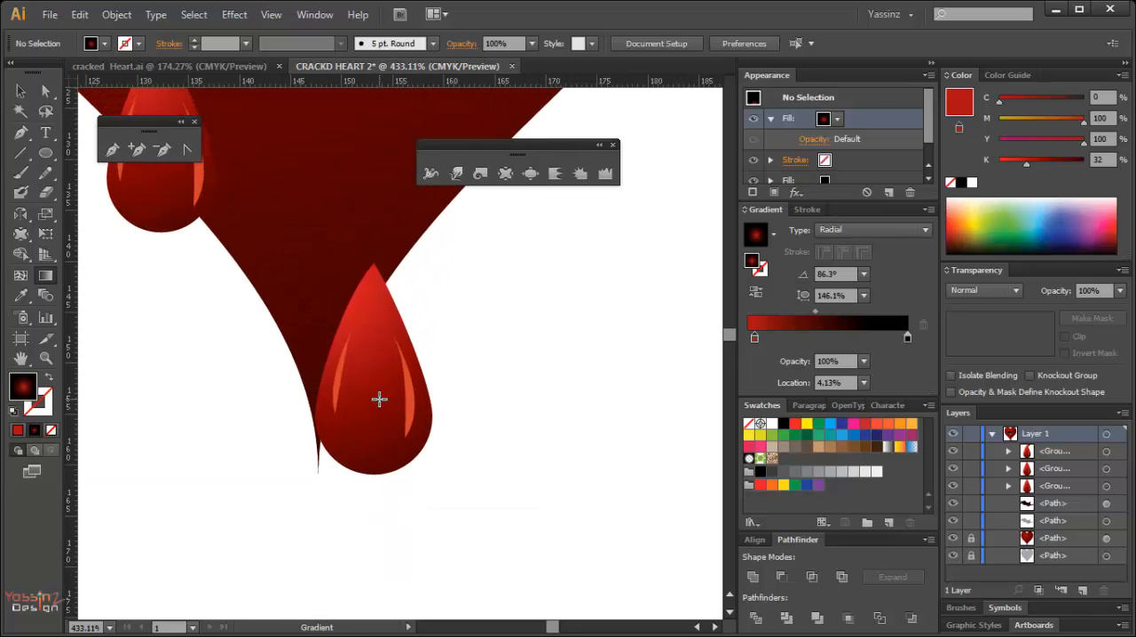
pyautogui.press('v')
pyautogui.click(367, 404)
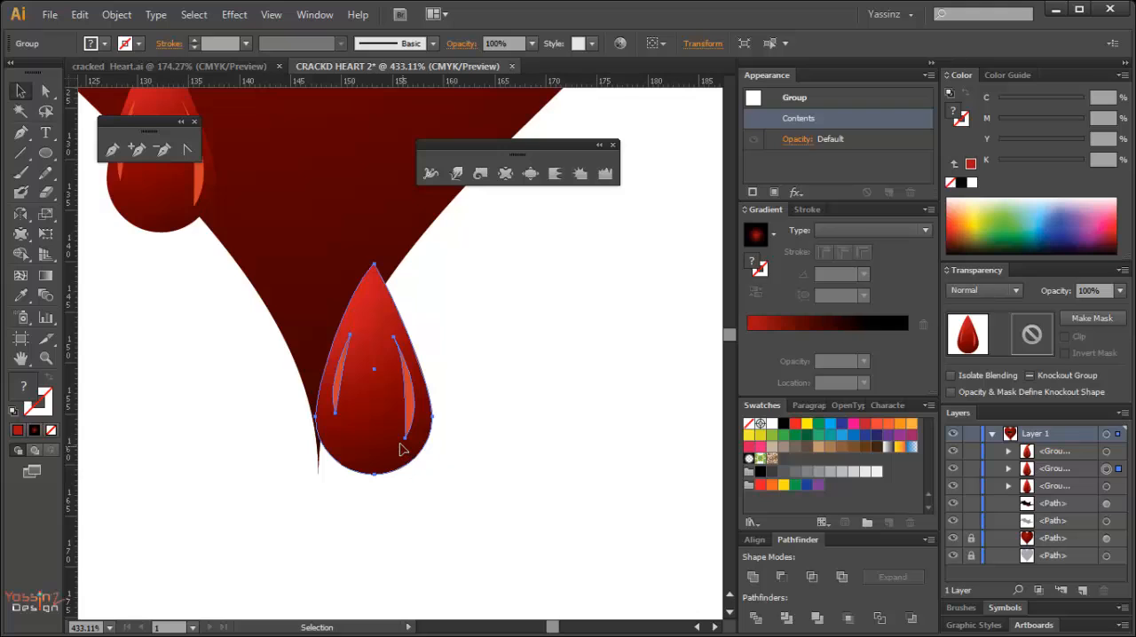
pyautogui.press('e')
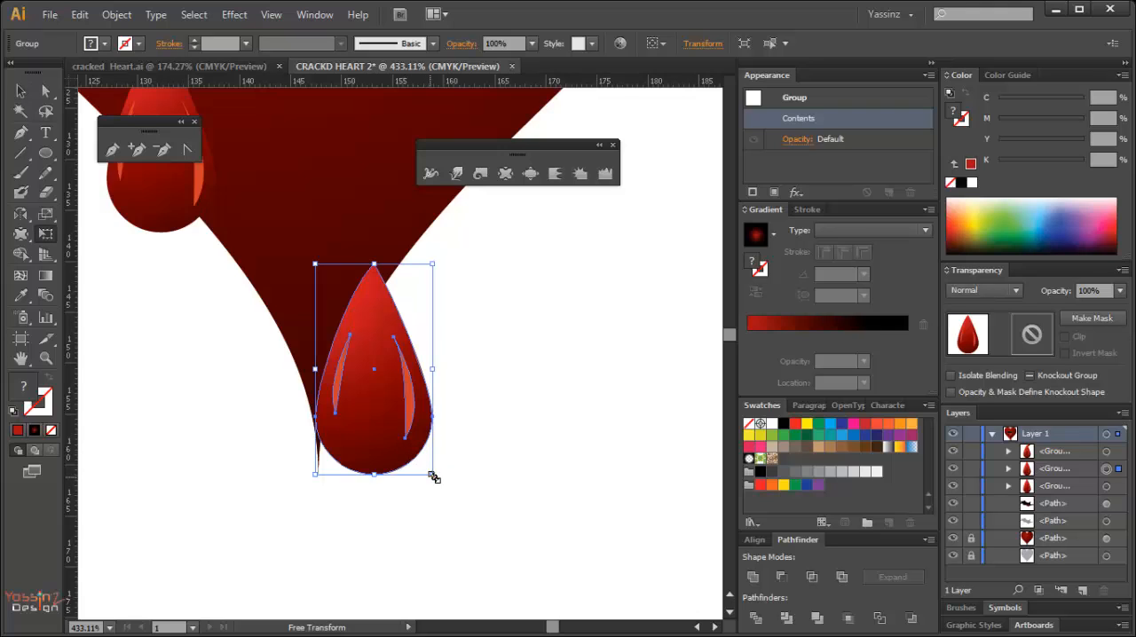
pyautogui.moveTo(433, 476); pyautogui.dragTo(418, 444)
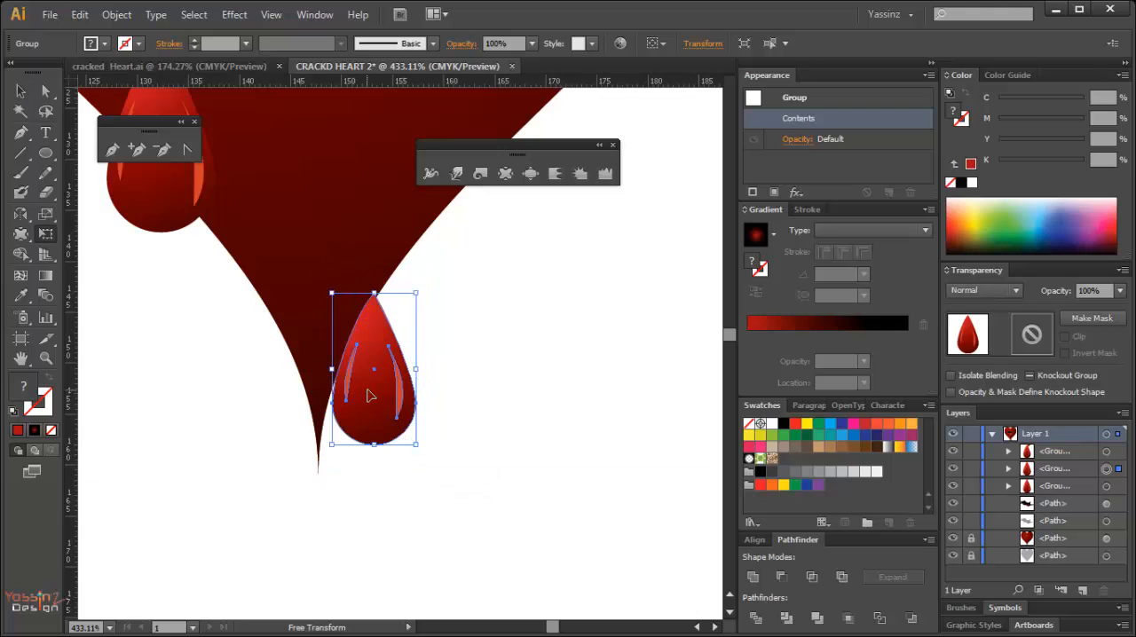
pyautogui.moveTo(368, 398); pyautogui.dragTo(473, 504)
pyautogui.press('space')
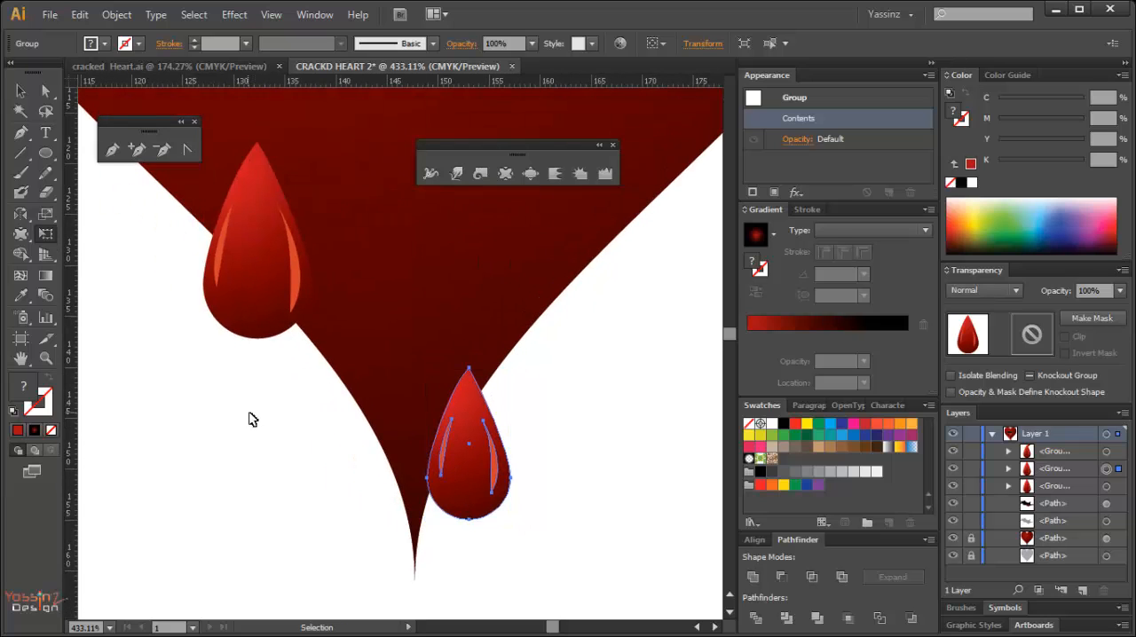
# Shrink the drop on the heart's lower left edge proportionally to about 8 mm wide.
pyautogui.keyDown('ctrl'); pyautogui.click(251, 410); pyautogui.keyUp('ctrl')
pyautogui.press('space')
pyautogui.moveTo(264, 338); pyautogui.dragTo(309, 470)
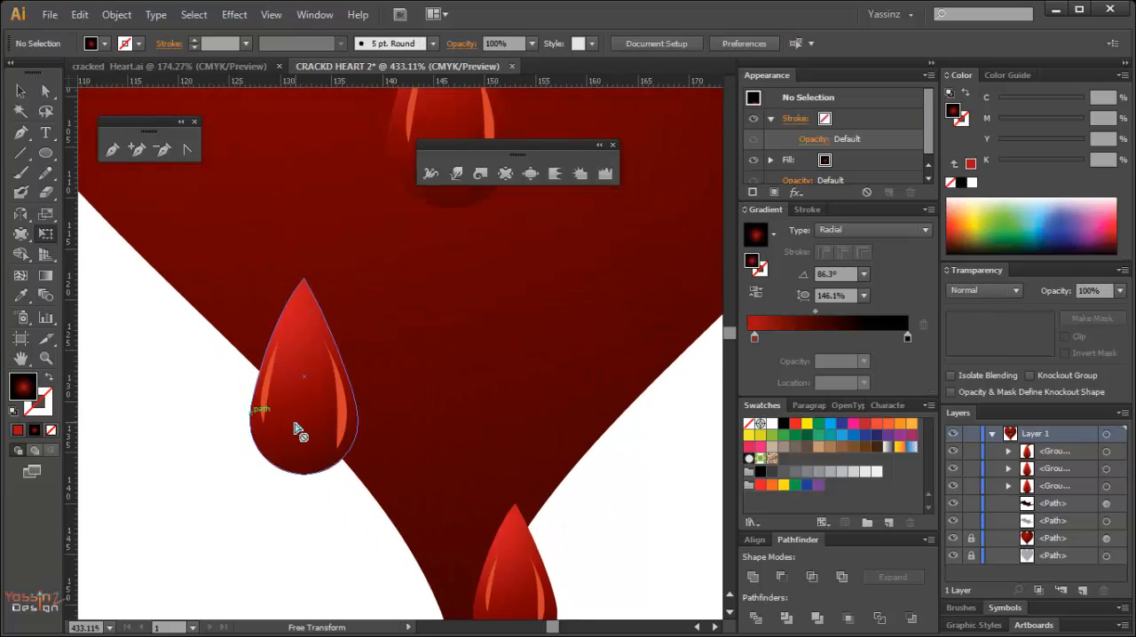
pyautogui.press('v')
pyautogui.click(287, 428)
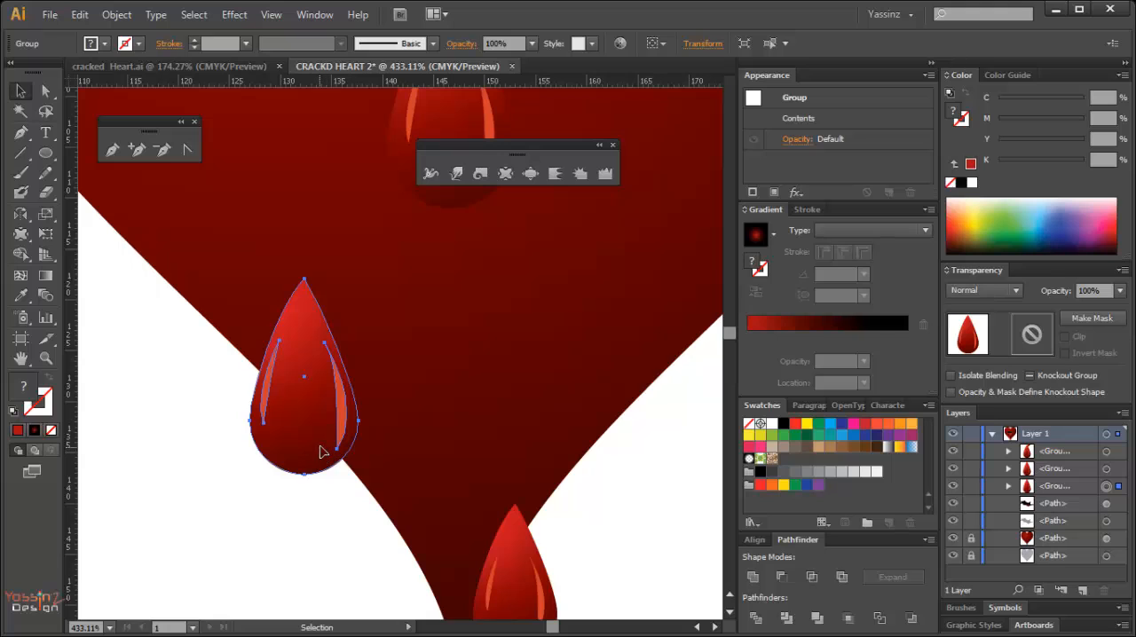
pyautogui.press('e')
pyautogui.moveTo(355, 475); pyautogui.dragTo(345, 450)
# Move the drop nearest the heart's tip slightly up and left along the edge, and deselect it.
pyautogui.click(300, 519)
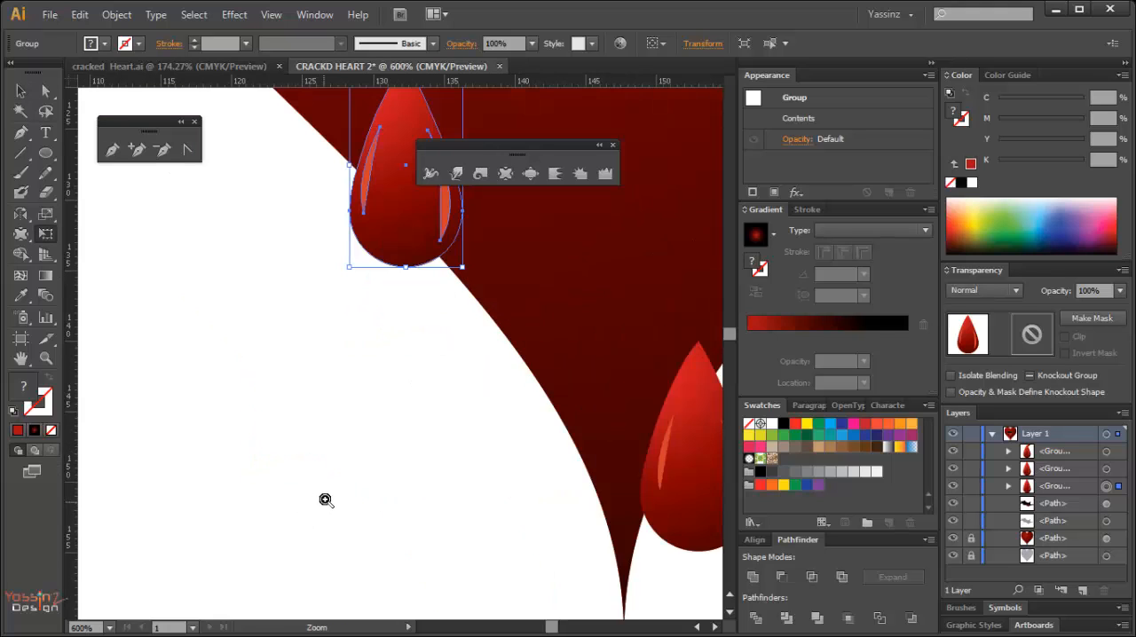
pyautogui.keyDown('ctrl'); pyautogui.keyDown('alt'); pyautogui.click(326, 495); pyautogui.keyUp('alt'); pyautogui.keyUp('ctrl')
pyautogui.keyDown('ctrl'); pyautogui.keyDown('alt'); pyautogui.click(326, 496); pyautogui.keyUp('alt'); pyautogui.keyUp('ctrl')
pyautogui.moveTo(503, 405); pyautogui.dragTo(274, 547)
pyautogui.keyDown('ctrl'); pyautogui.keyDown('alt'); pyautogui.click(507, 467); pyautogui.keyUp('alt'); pyautogui.keyUp('ctrl')
pyautogui.keyDown('ctrl'); pyautogui.keyDown('alt'); pyautogui.click(507, 467); pyautogui.keyUp('alt'); pyautogui.keyUp('ctrl')
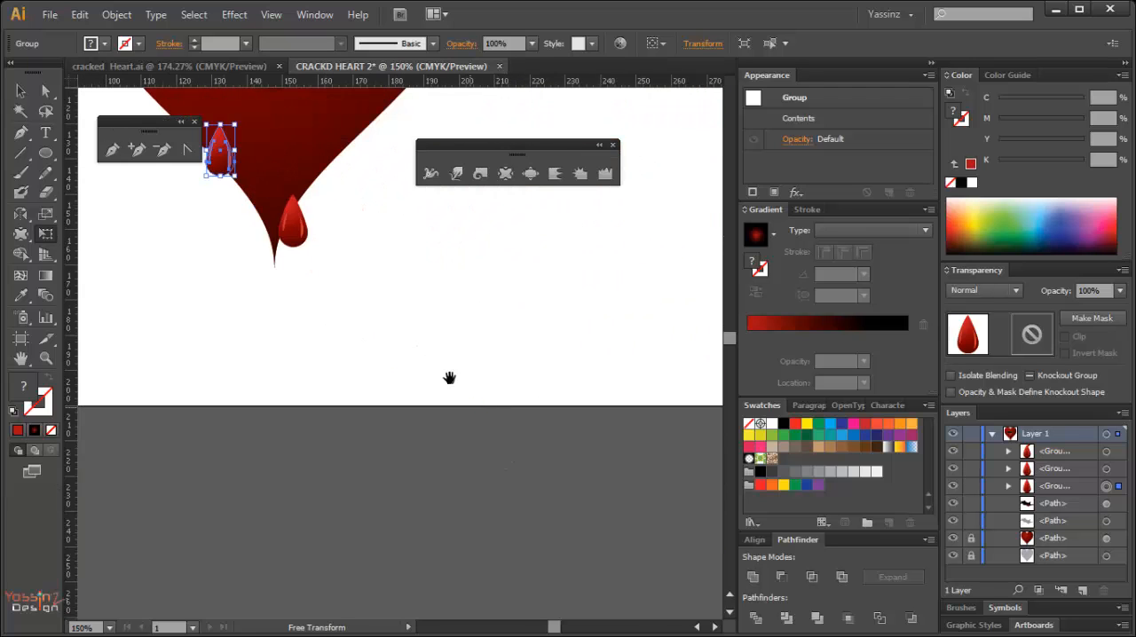
pyautogui.moveTo(412, 336); pyautogui.dragTo(463, 534)
pyautogui.click(460, 449)
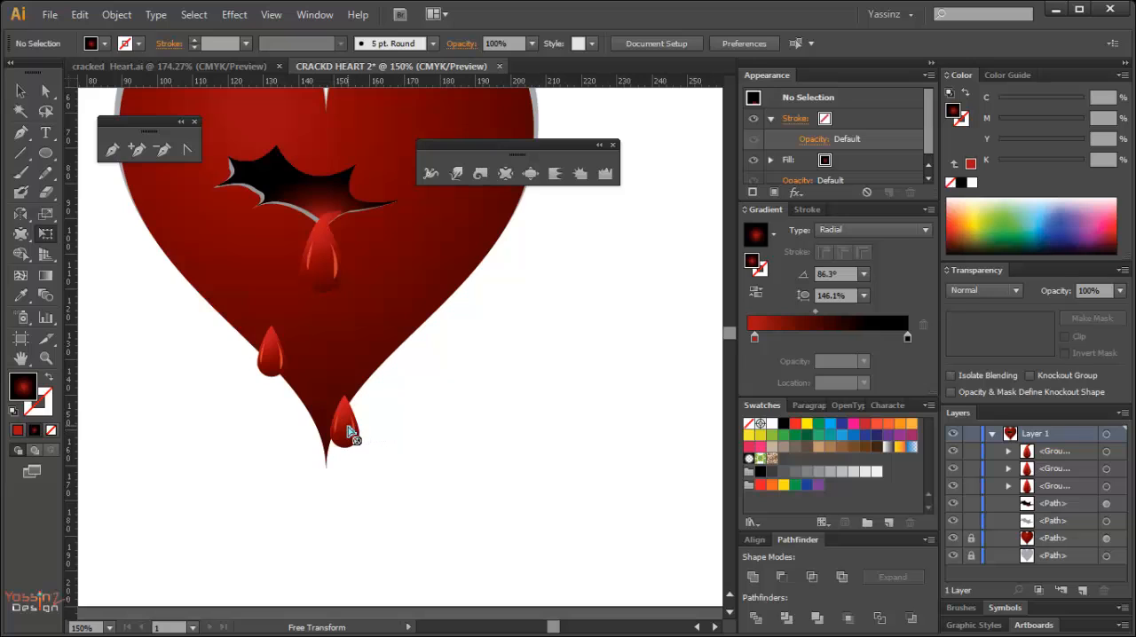
pyautogui.press('v')
pyautogui.moveTo(344, 430); pyautogui.dragTo(341, 410)
pyautogui.click(400, 453)
# Draw a flat ellipse about 50 mm wide and 10 mm tall just beneath the heart's tip.
pyautogui.moveTo(313, 457); pyautogui.dragTo(371, 518)
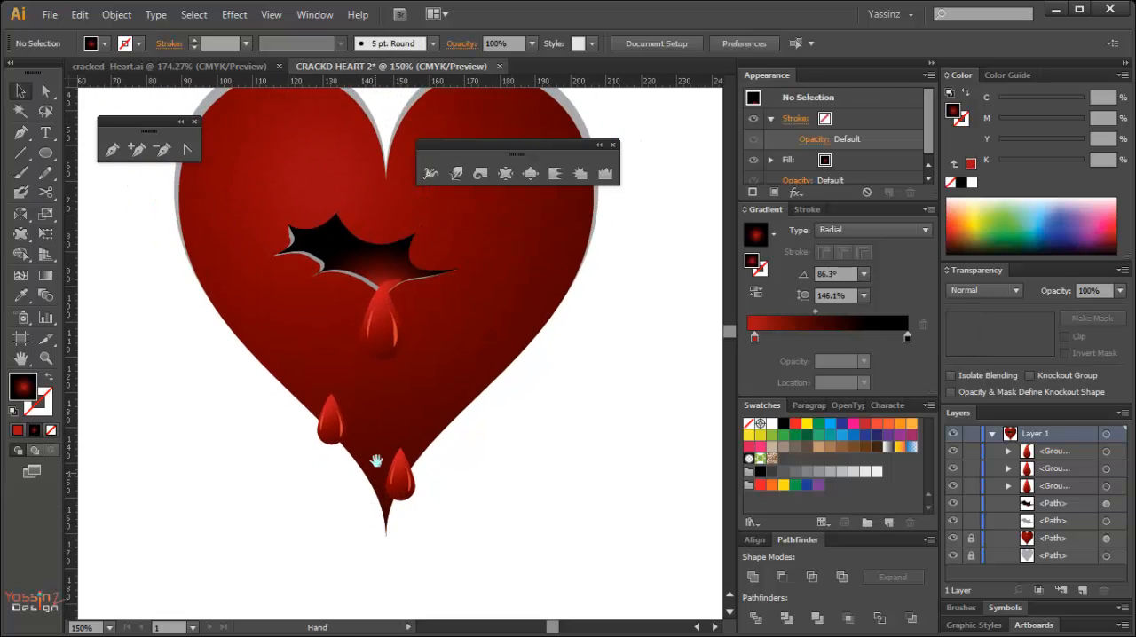
pyautogui.moveTo(388, 396); pyautogui.dragTo(370, 446)
pyautogui.press('l')
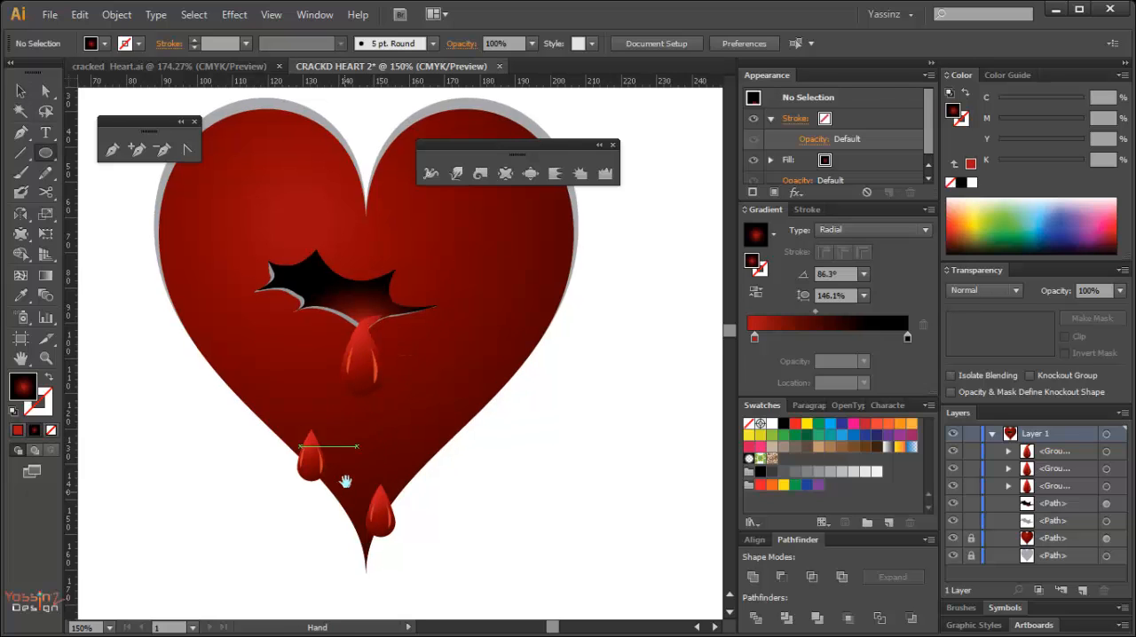
pyautogui.scroll(-3, 355, 452)
pyautogui.moveTo(288, 497); pyautogui.dragTo(480, 516)
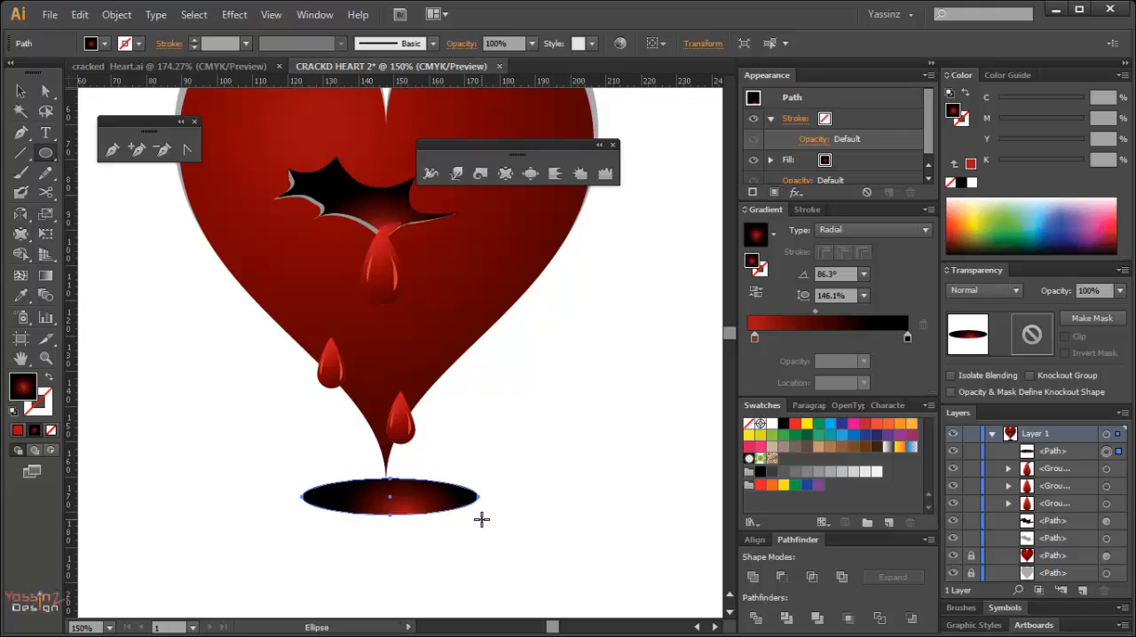
# Fill the ellipse with red plus 13% black and distort it with the Bloat tool into an irregular, lobed blood puddle.
pyautogui.click(760, 485)
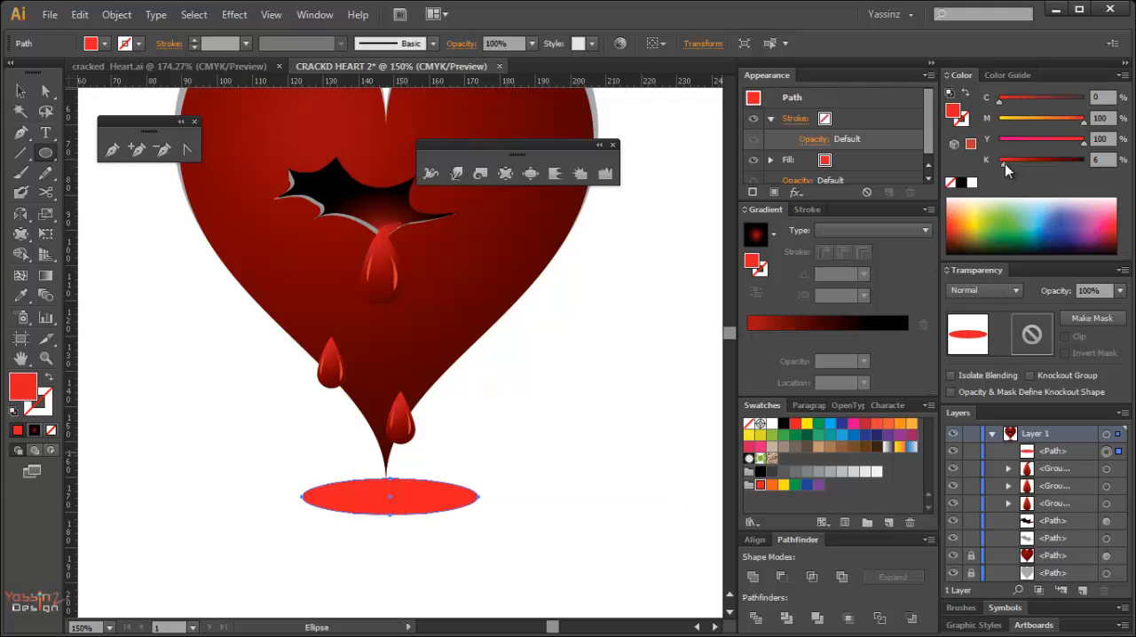
pyautogui.moveTo(1005, 163); pyautogui.dragTo(1011, 160)
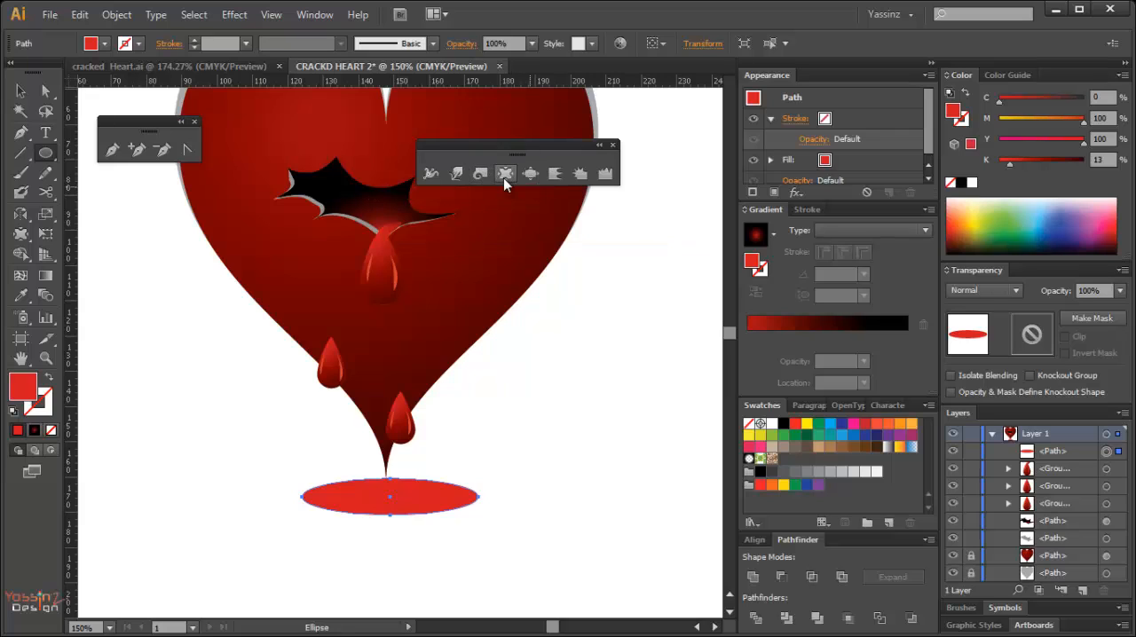
pyautogui.click(530, 176)
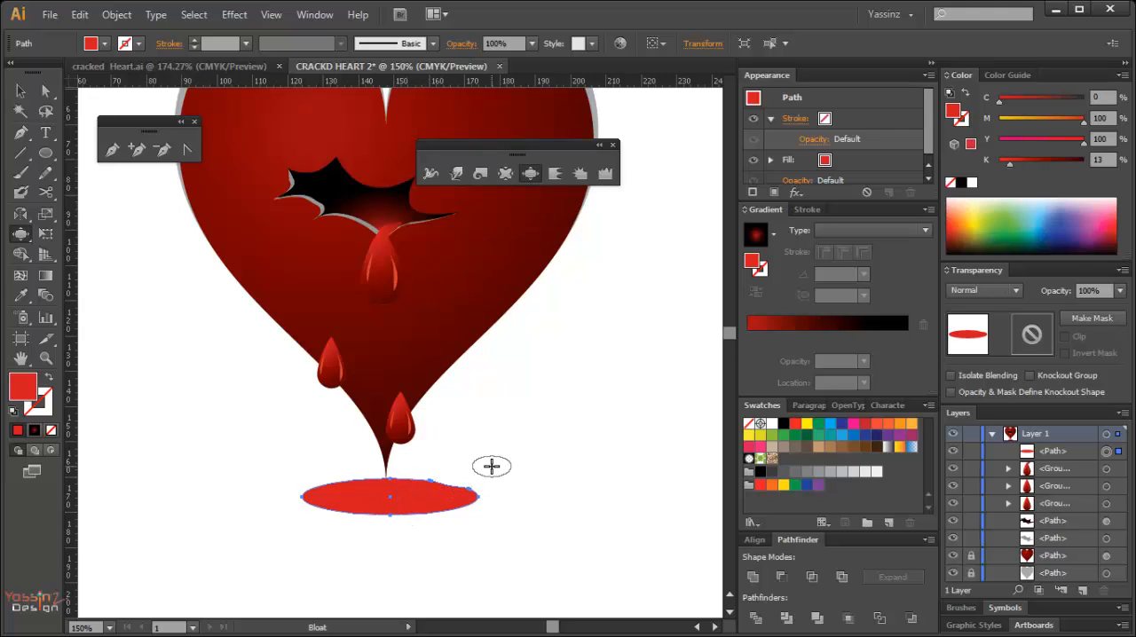
pyautogui.moveTo(441, 488)
pyautogui.mouseDown()
pyautogui.moveTo(329, 494)
pyautogui.moveTo(317, 477)
pyautogui.moveTo(393, 513)
pyautogui.moveTo(449, 503)
pyautogui.moveTo(363, 497)
pyautogui.moveTo(388, 525)
pyautogui.moveTo(407, 504)
pyautogui.mouseUp()
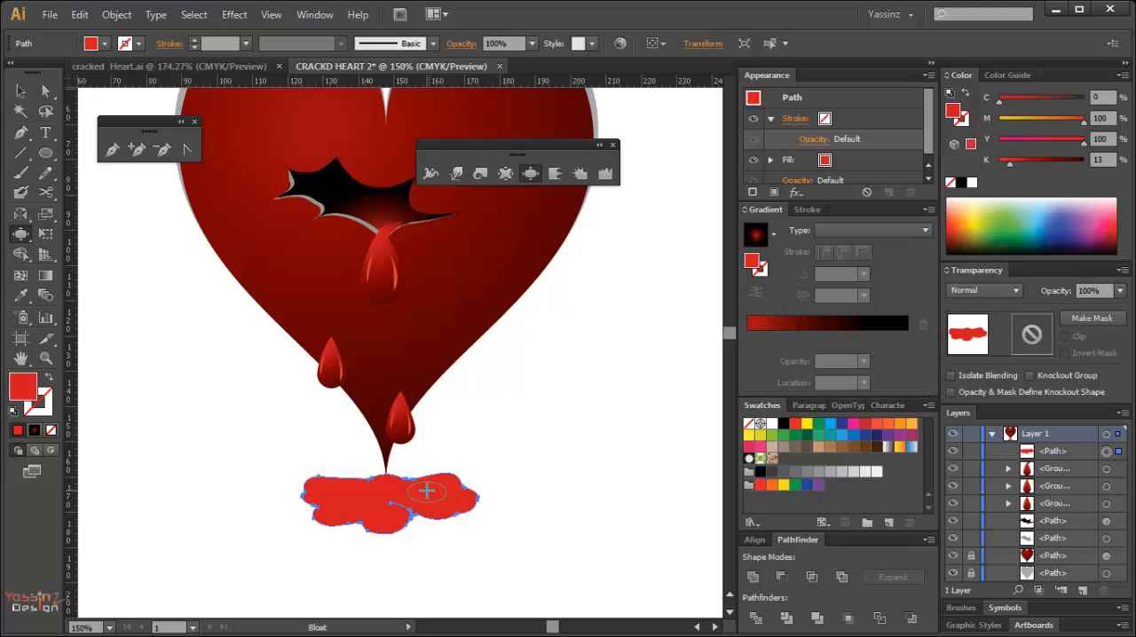
# Put the blood puddle behind the heart and move it up so the heart's tip overlaps it.
pyautogui.press('v')
pyautogui.press('Right')
pyautogui.press('Right')
pyautogui.moveTo(378, 503); pyautogui.dragTo(382, 494)
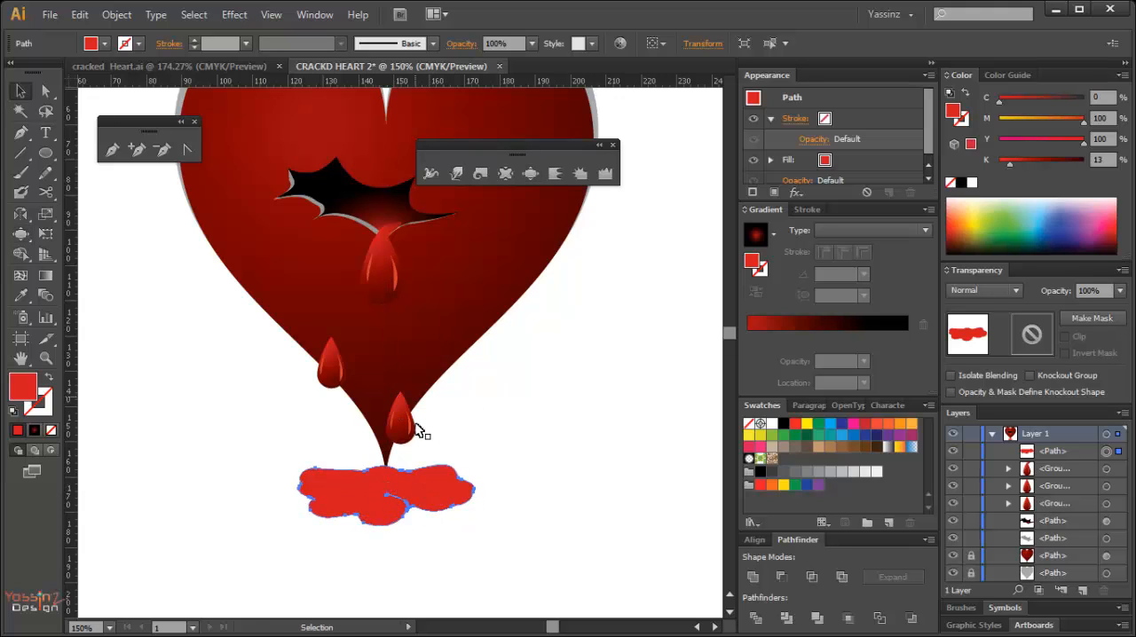
pyautogui.press('a')
pyautogui.moveTo(390, 464); pyautogui.dragTo(397, 472)
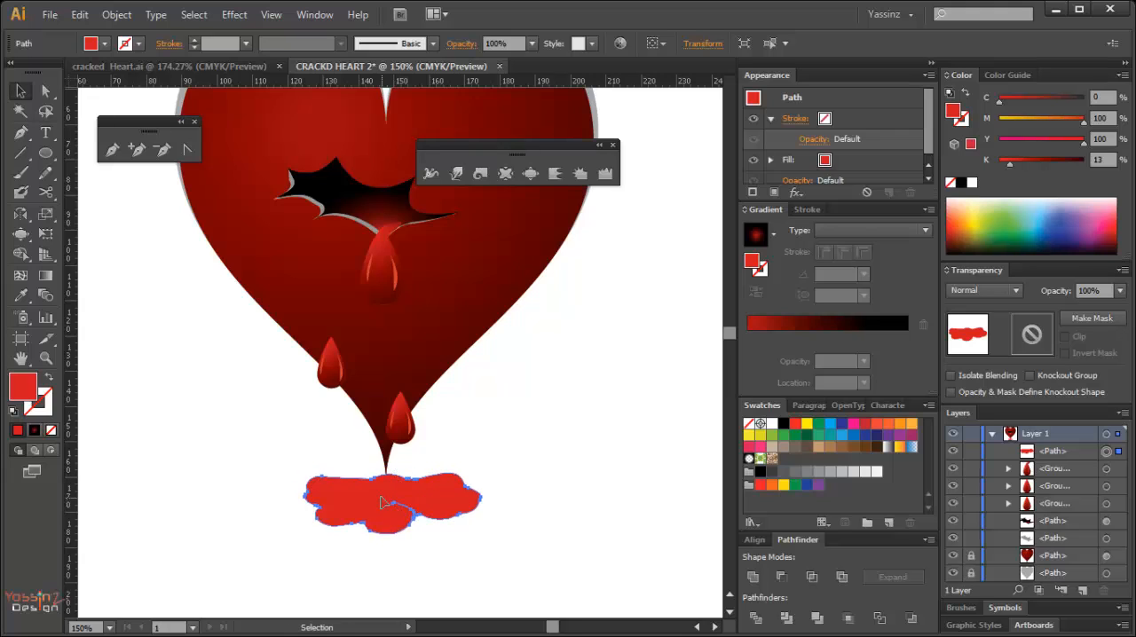
pyautogui.moveTo(381, 497); pyautogui.dragTo(379, 491)
pyautogui.hotkey('ctrl', 'x')
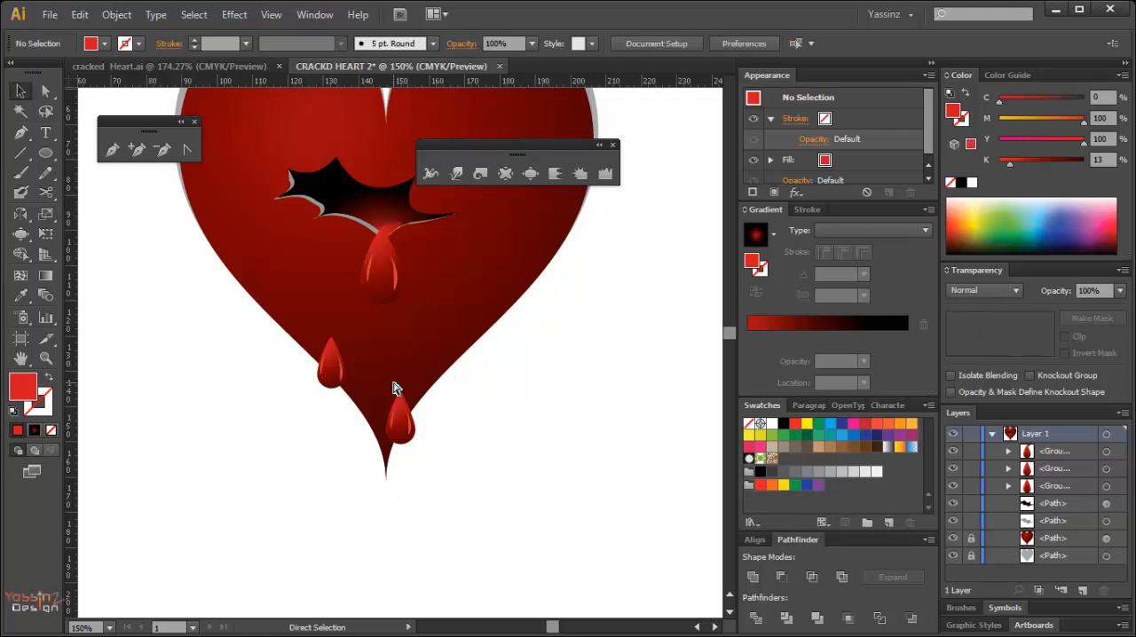
pyautogui.hotkey('ctrl', 'b')
pyautogui.moveTo(394, 486); pyautogui.dragTo(390, 478)
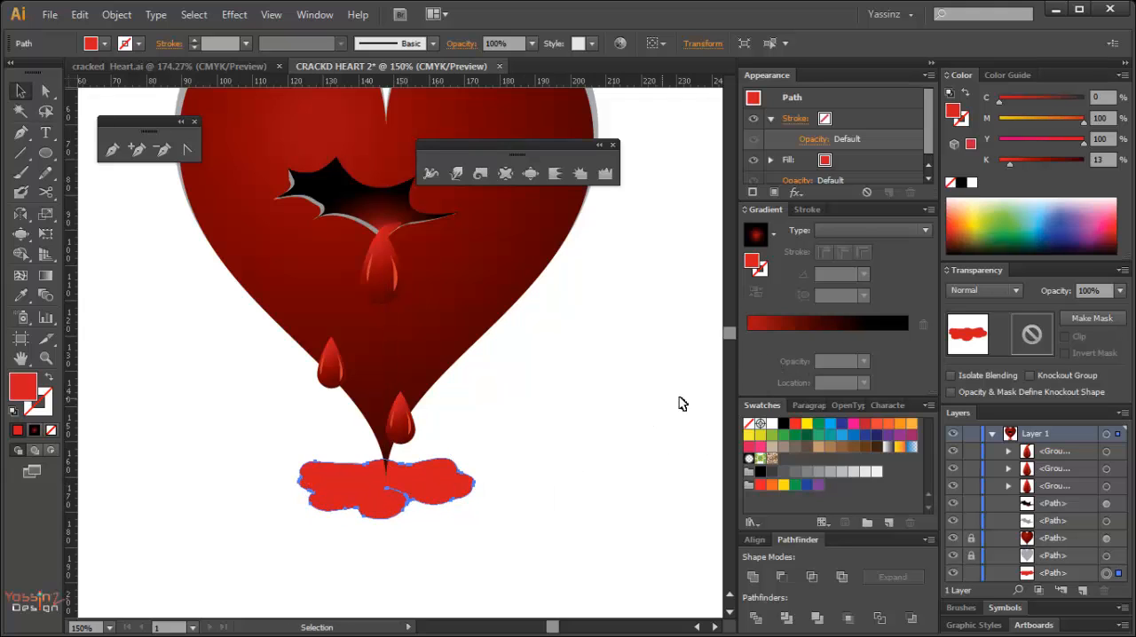
# Add a second fill to the puddle using the White, Black gradient and set its type to radial.
pyautogui.hotkey('ctrl', '/')
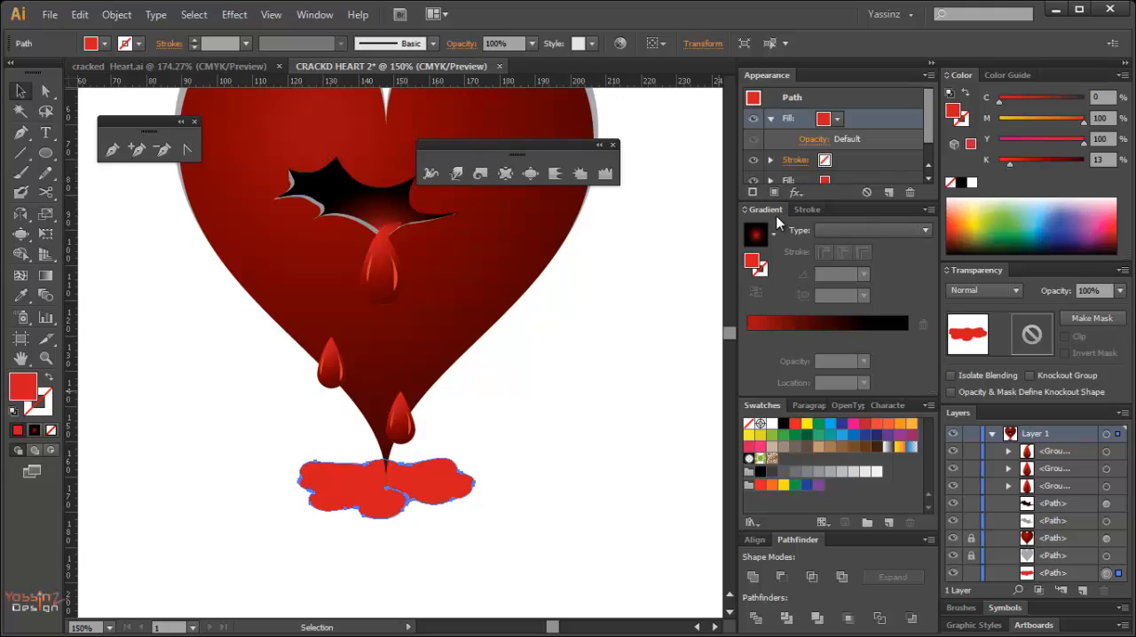
pyautogui.click(817, 325)
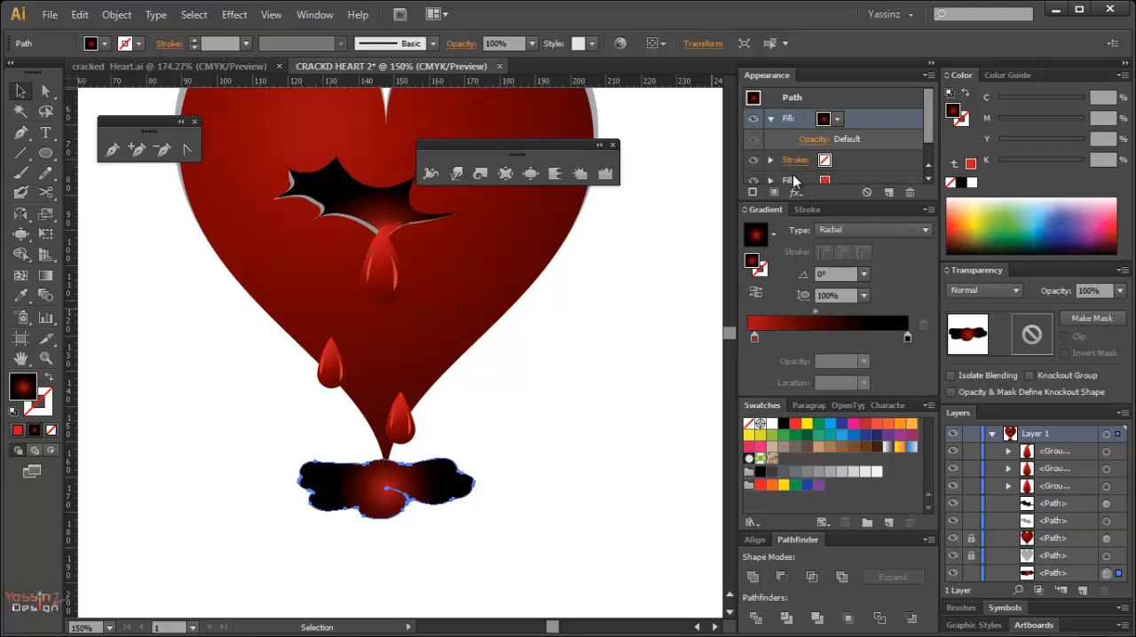
pyautogui.click(899, 448)
pyautogui.doubleClick(898, 448)
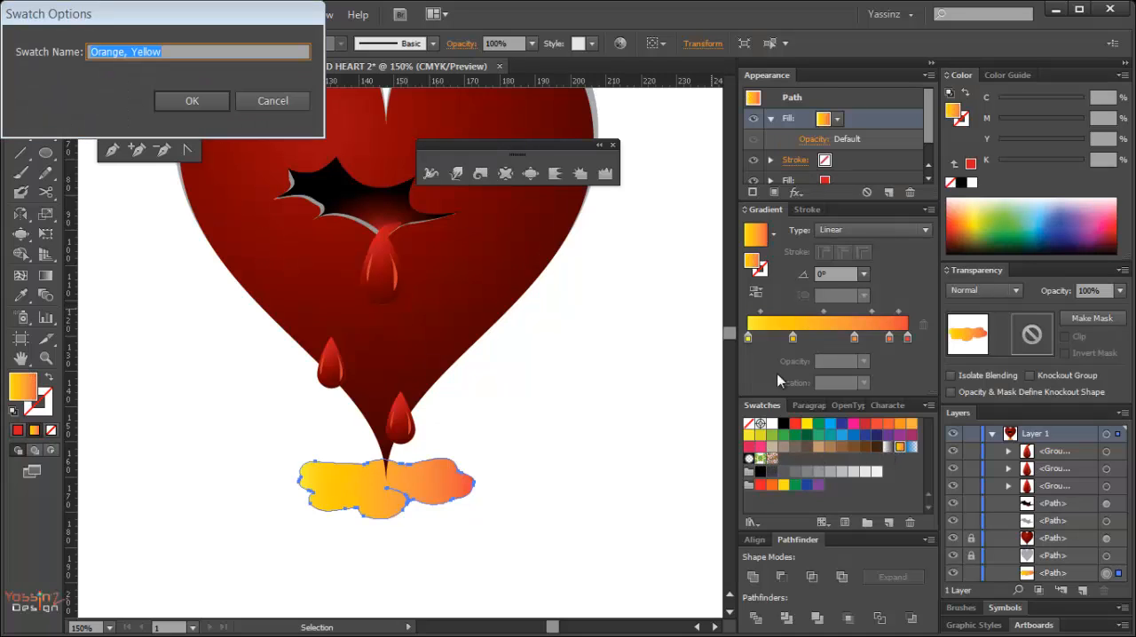
pyautogui.click(266, 101)
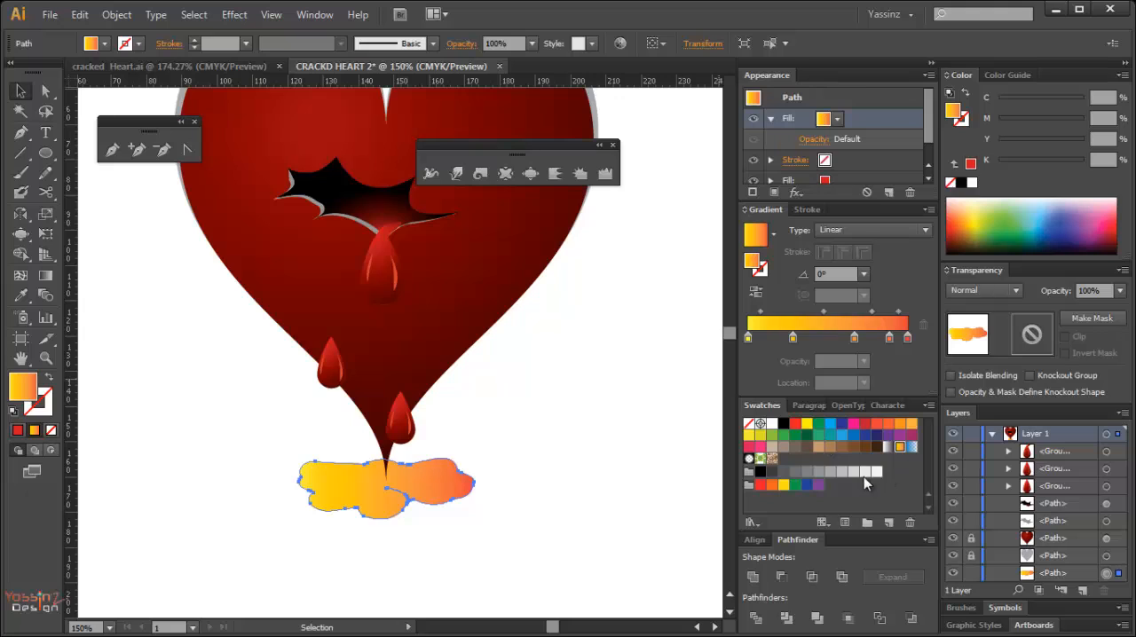
pyautogui.doubleClick(888, 446)
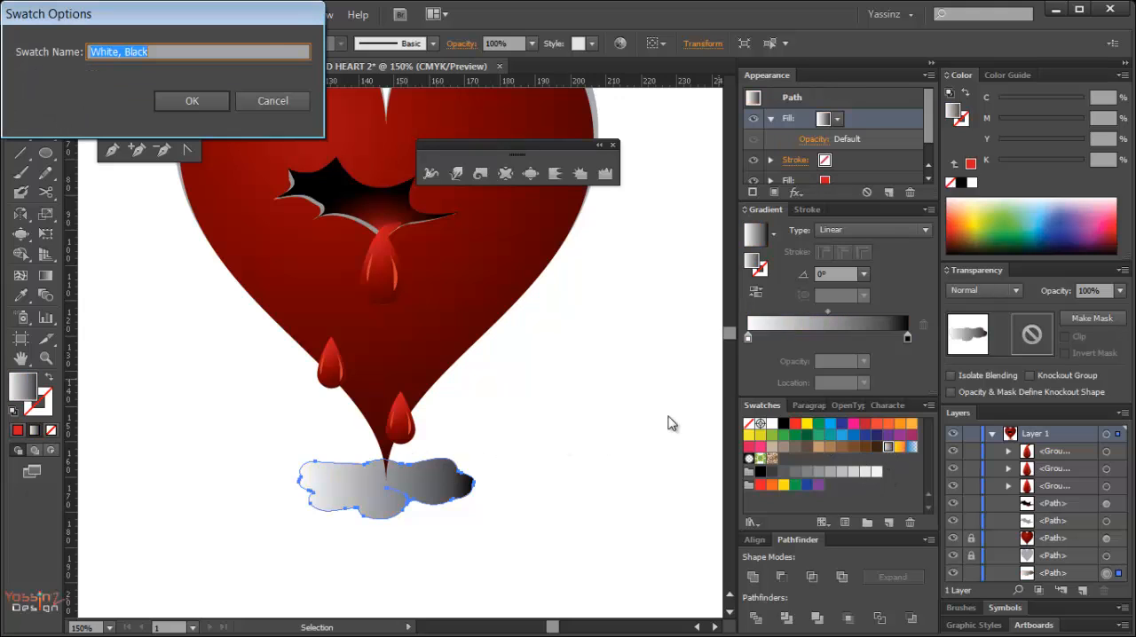
pyautogui.click(272, 100)
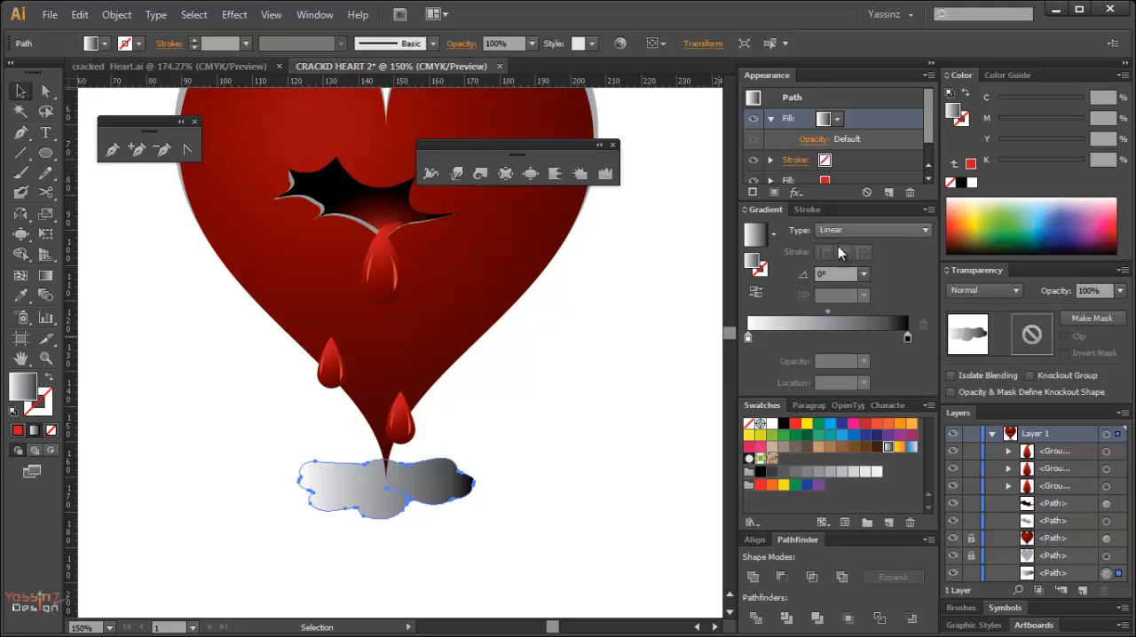
pyautogui.click(842, 231)
pyautogui.click(843, 269)
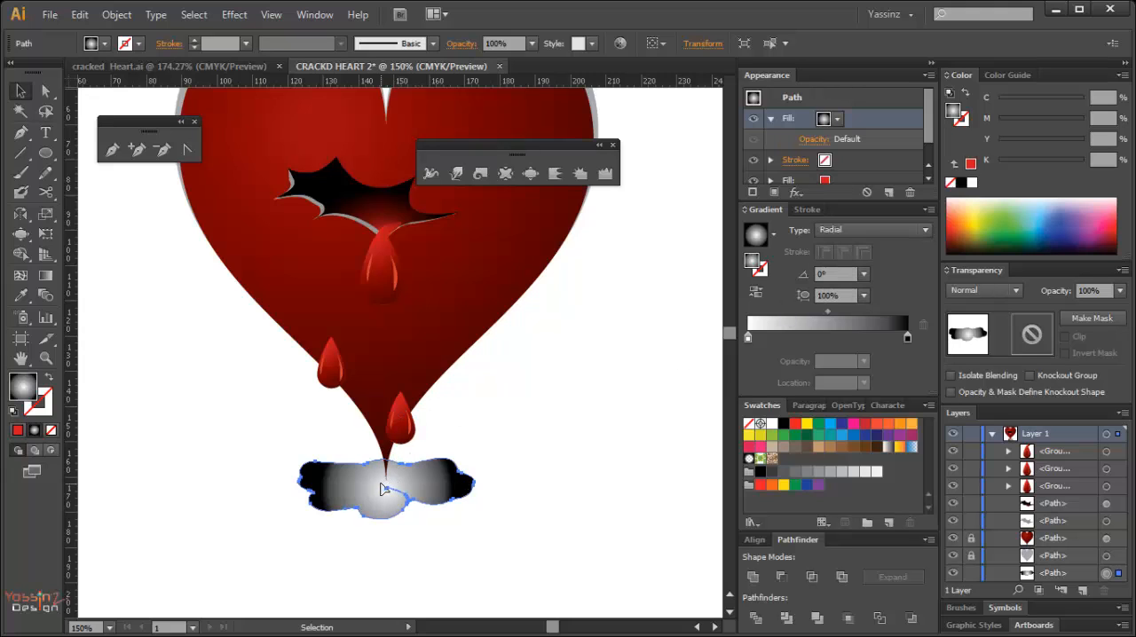
# Stretch the radial gradient outward past the puddle's edge and change its white stop to 40% black gray.
pyautogui.press('g')
pyautogui.moveTo(451, 499)
pyautogui.mouseDown()
pyautogui.moveTo(515, 497)
pyautogui.moveTo(498, 490)
pyautogui.mouseUp()
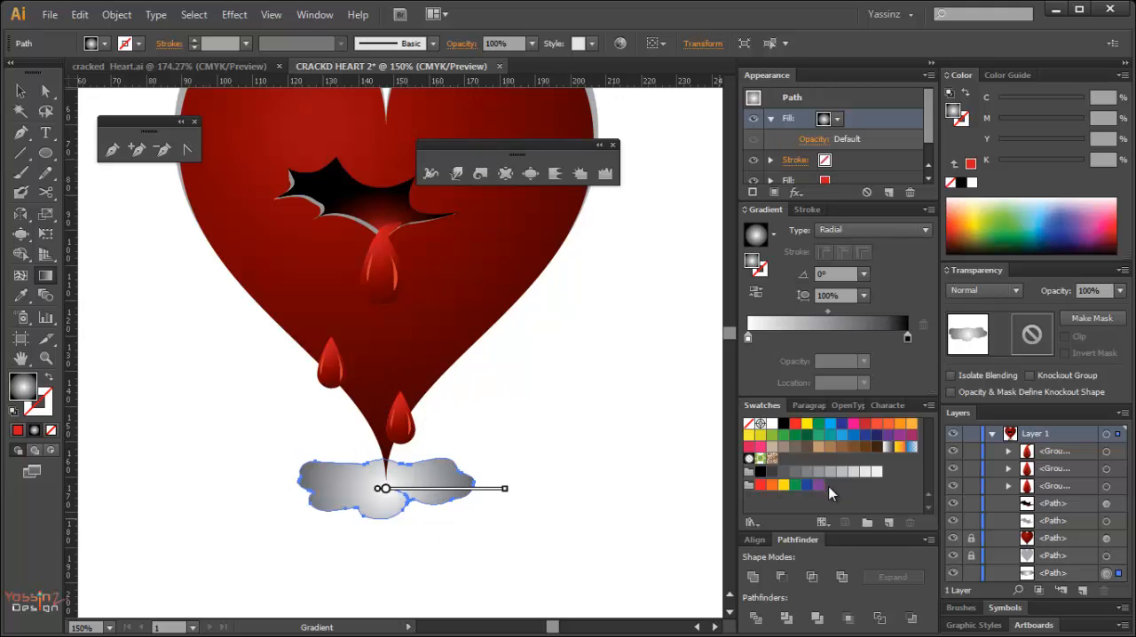
pyautogui.moveTo(830, 472); pyautogui.dragTo(753, 334)
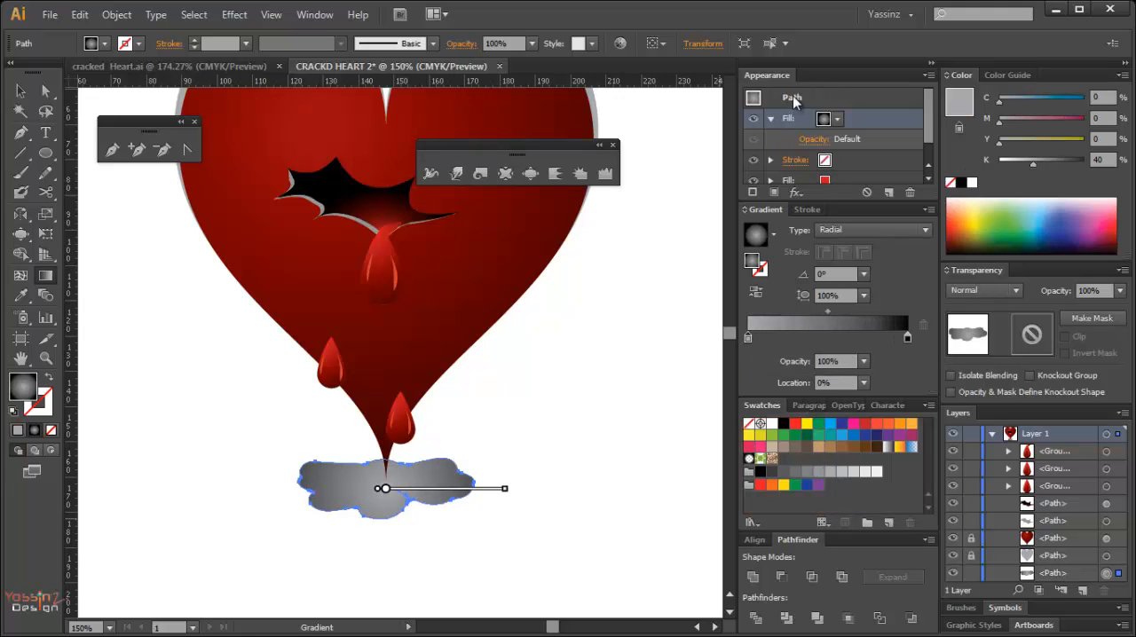
# Set the puddle's gradient fill to the Darken blend mode and deselect the puddle.
pyautogui.click(812, 146)
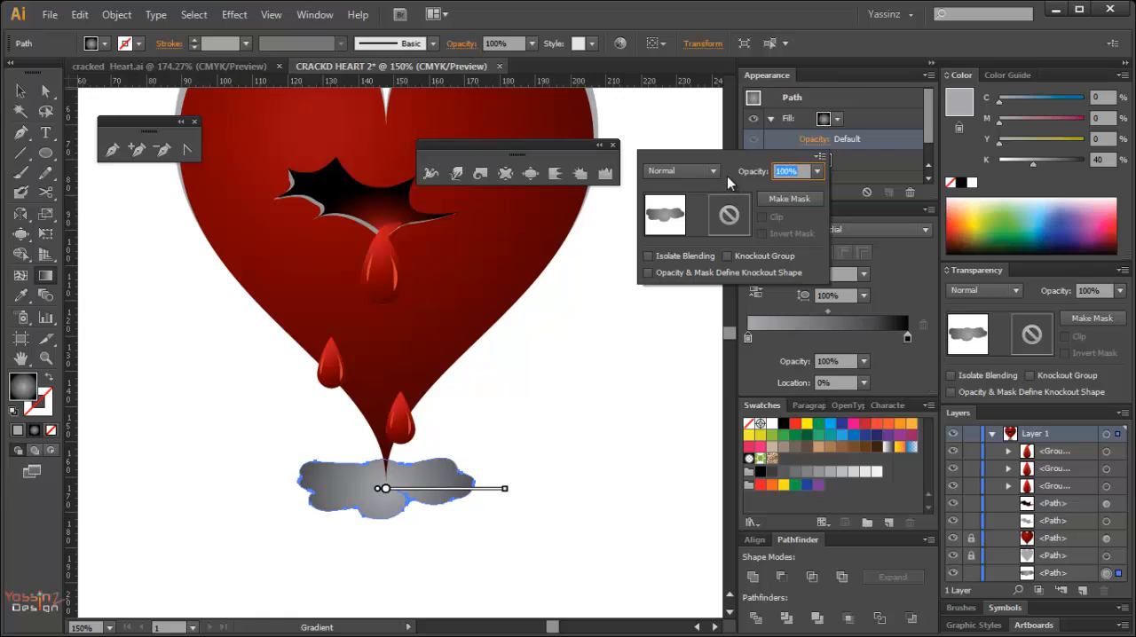
pyautogui.click(713, 171)
pyautogui.click(690, 209)
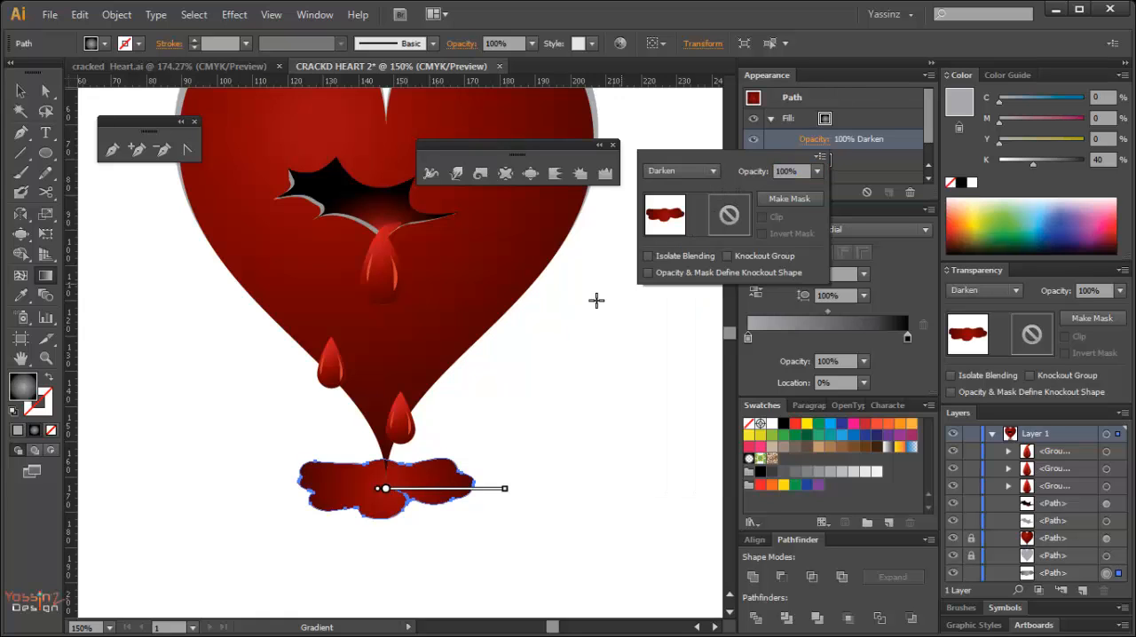
pyautogui.click(548, 445)
pyautogui.keyDown('ctrl'); pyautogui.click(563, 437); pyautogui.keyUp('ctrl')
# Draw a flat ellipse about 30 mm wide and 11 mm tall over the puddle, centered around the heart's tip.
pyautogui.keyDown('ctrl'); pyautogui.keyDown('alt'); pyautogui.click(416, 450); pyautogui.keyUp('alt'); pyautogui.keyUp('ctrl')
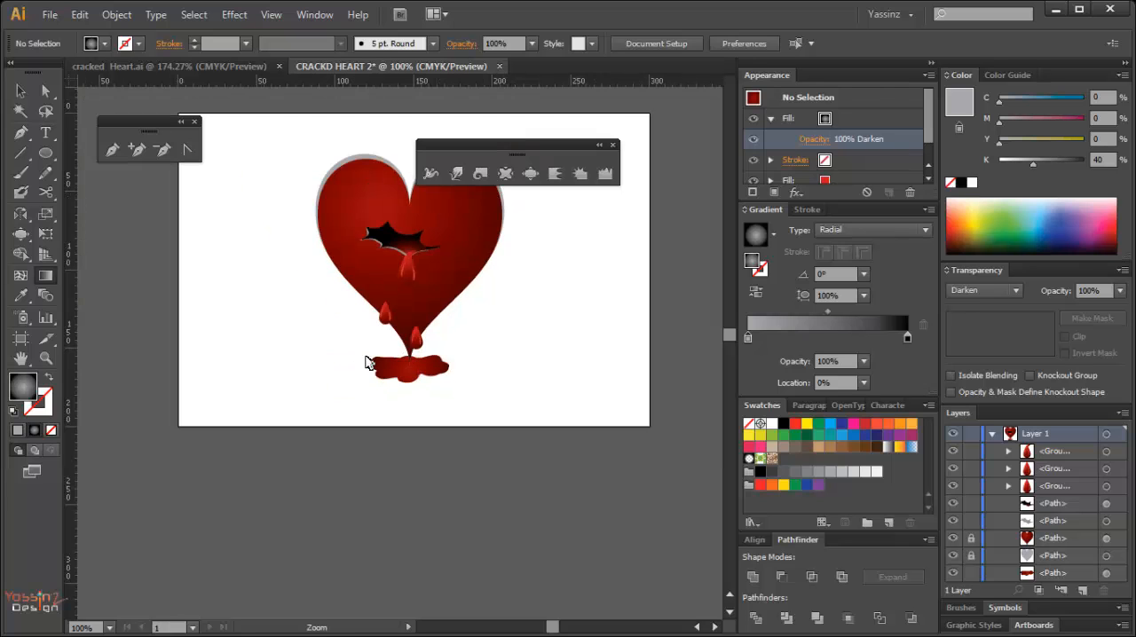
pyautogui.keyDown('ctrl'); pyautogui.keyDown('alt'); pyautogui.click(371, 352); pyautogui.keyUp('alt'); pyautogui.keyUp('ctrl')
pyautogui.keyDown('ctrl'); pyautogui.click(397, 338); pyautogui.keyUp('ctrl')
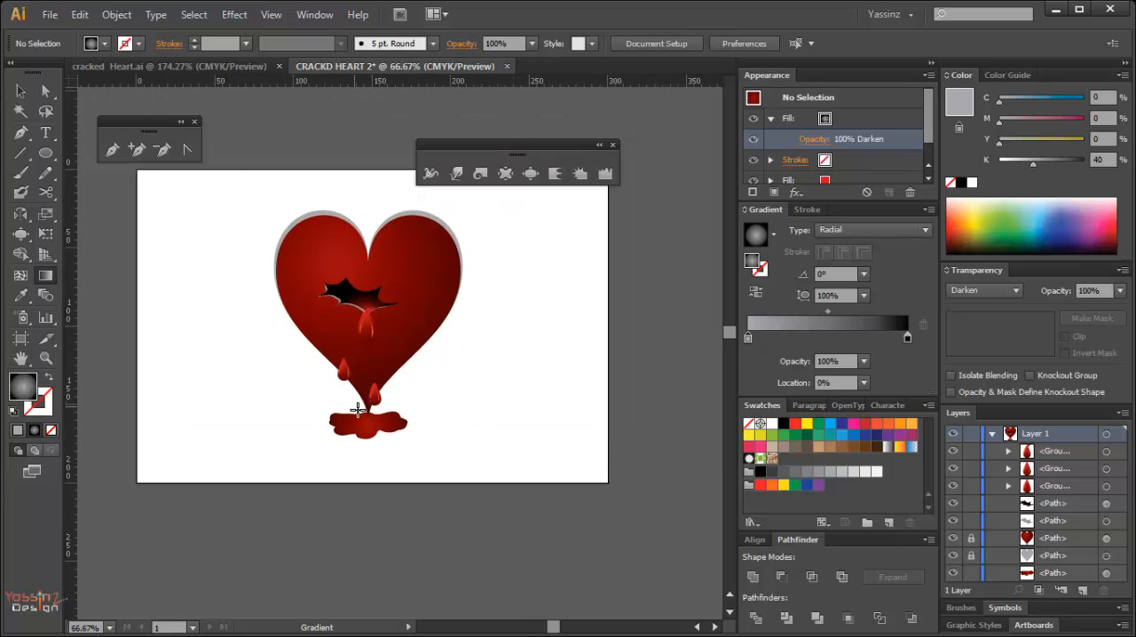
pyautogui.moveTo(322, 370); pyautogui.dragTo(432, 460)
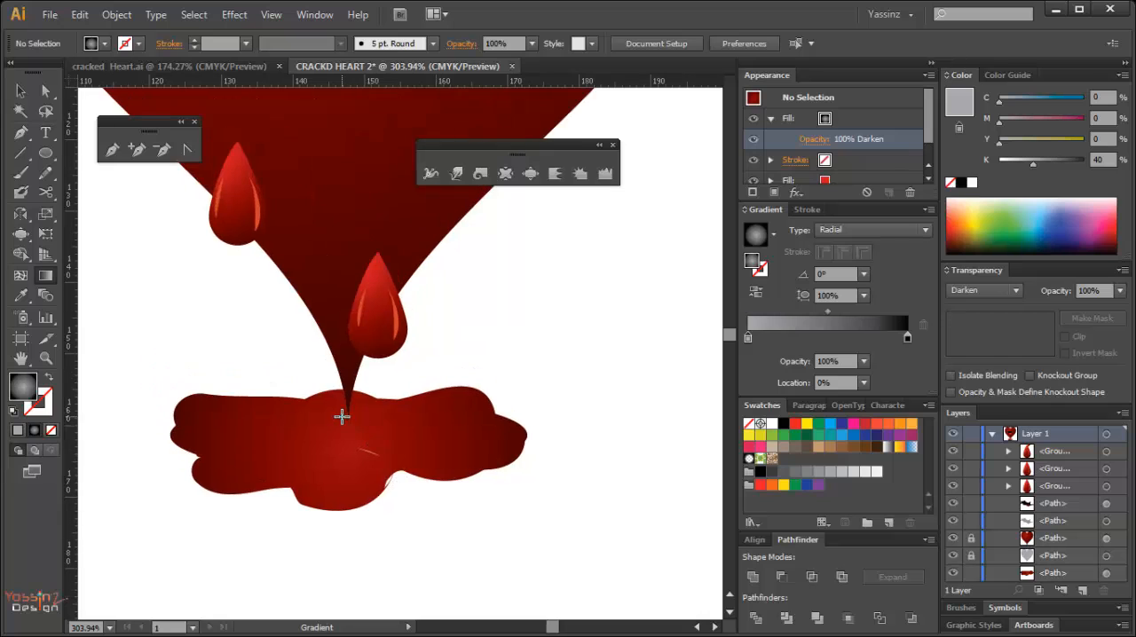
pyautogui.press('l')
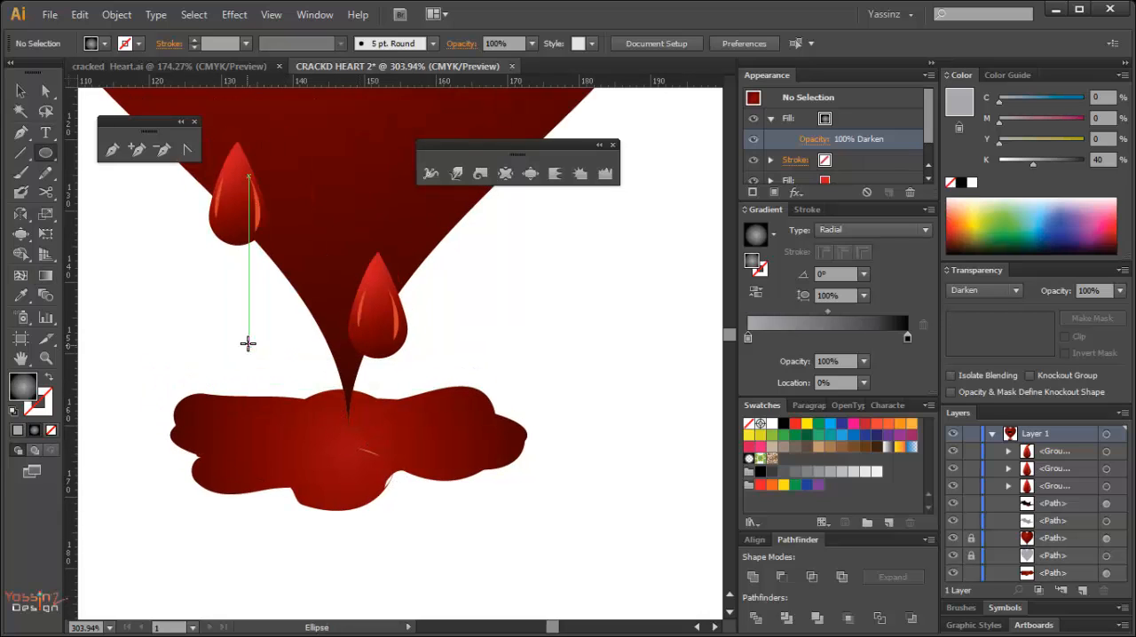
pyautogui.moveTo(249, 362); pyautogui.dragTo(454, 443)
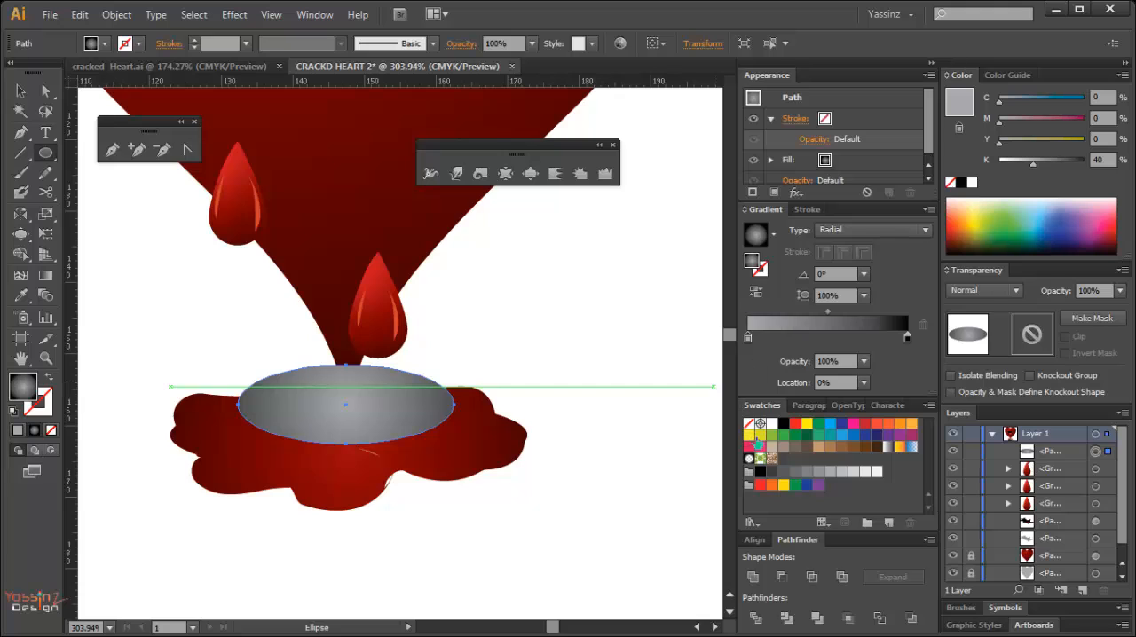
# Fill the new ellipse with a rich black of C 100, M 100, Y 98 and K 100.
pyautogui.click(785, 425)
pyautogui.moveTo(999, 140); pyautogui.dragTo(1079, 139)
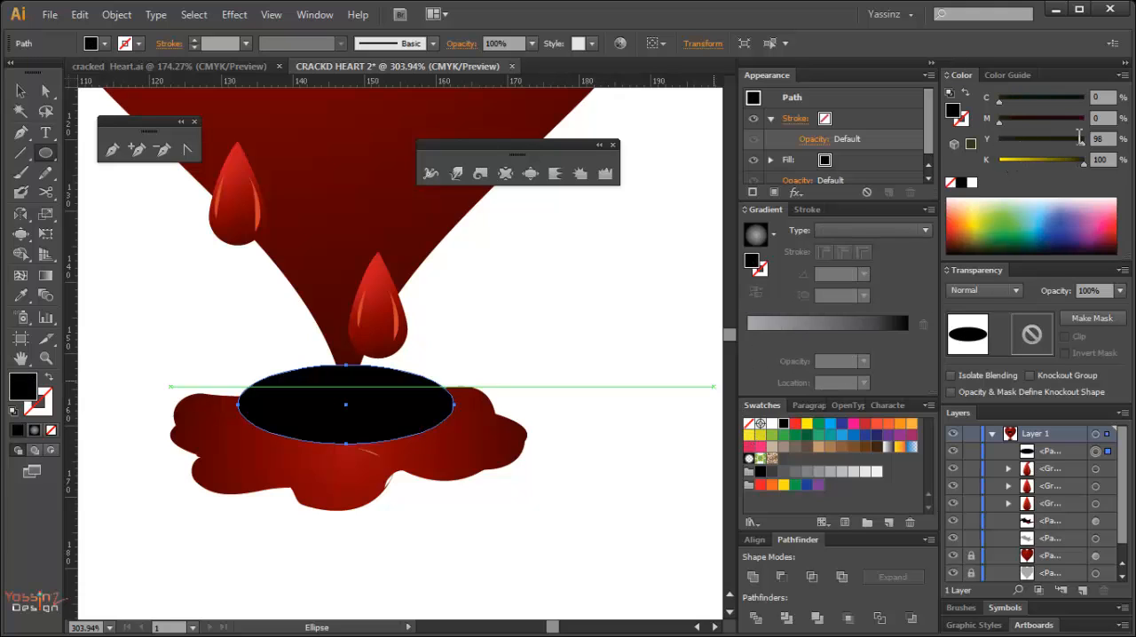
pyautogui.click(1076, 121)
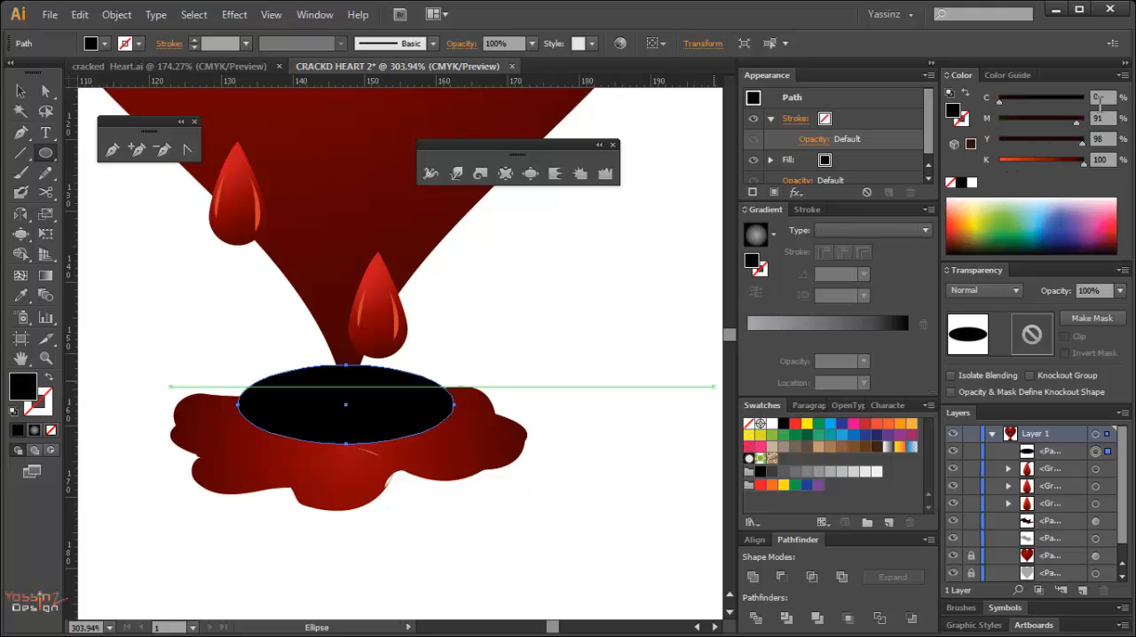
pyautogui.moveTo(1004, 105); pyautogui.dragTo(1087, 123)
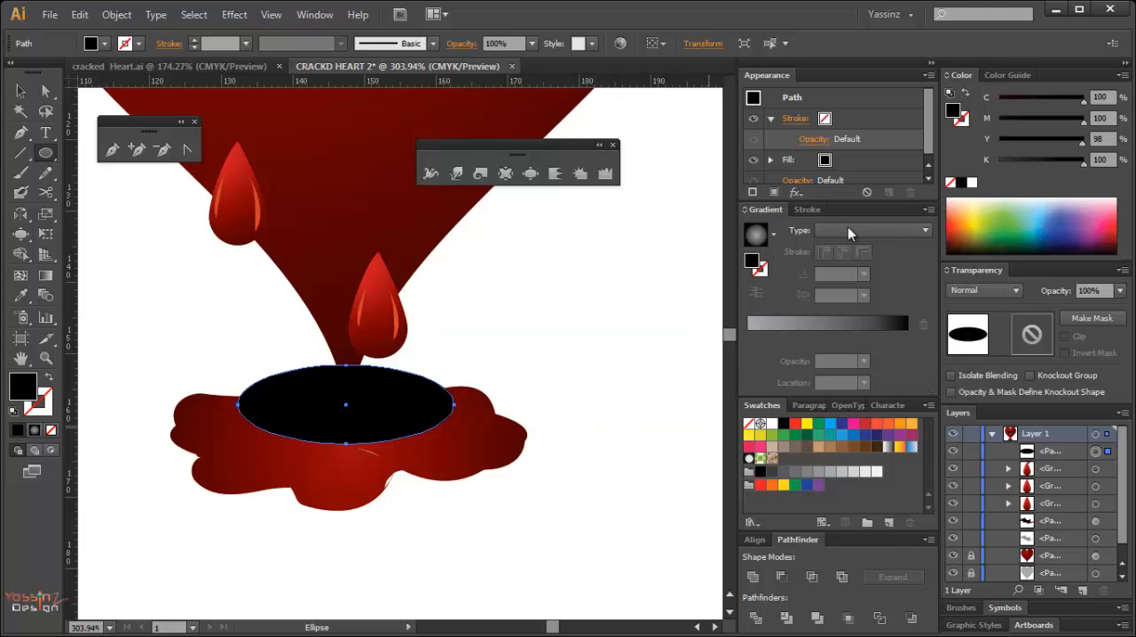
# Apply a Gaussian Blur effect with a 48.8 pixel radius to the black ellipse.
pyautogui.click(790, 194)
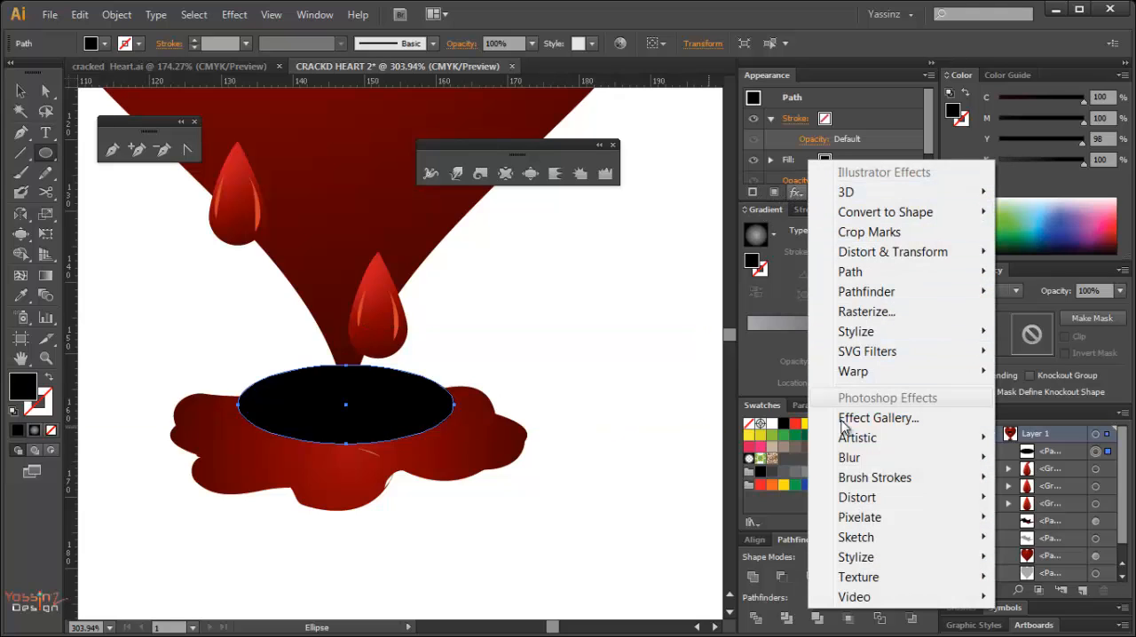
pyautogui.moveTo(852, 458)
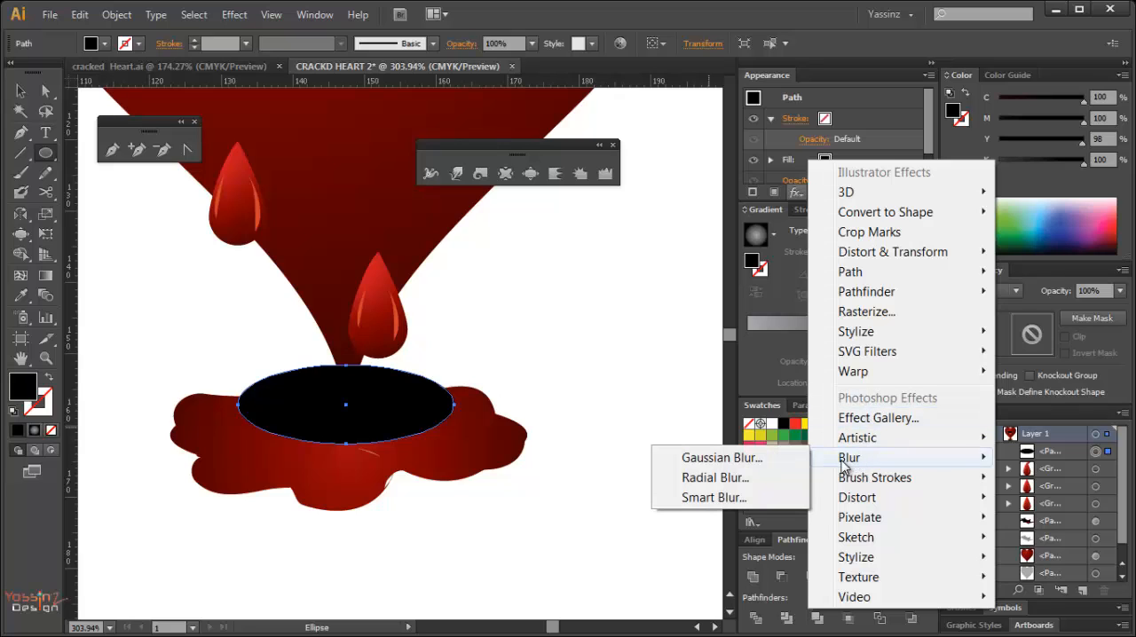
pyautogui.click(706, 459)
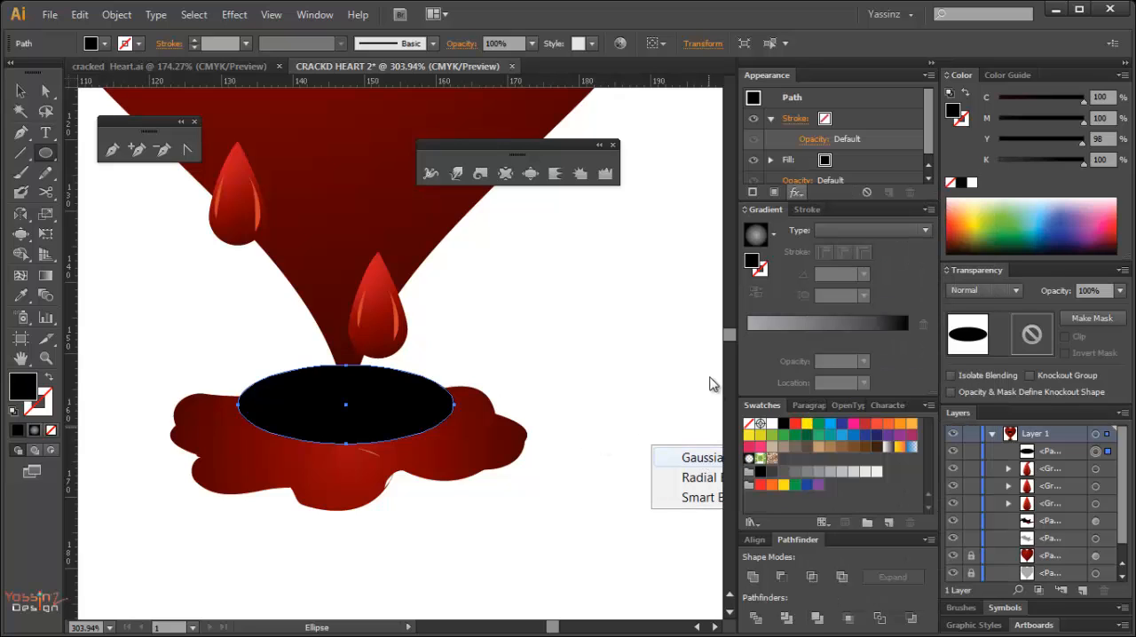
pyautogui.click(631, 310)
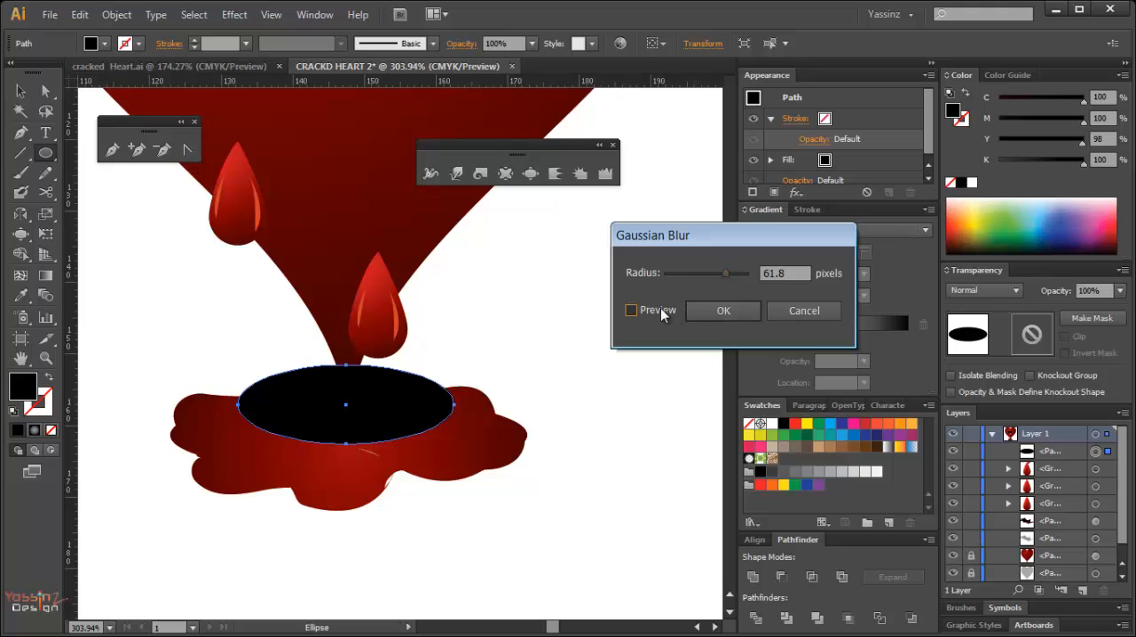
pyautogui.moveTo(724, 273); pyautogui.dragTo(721, 279)
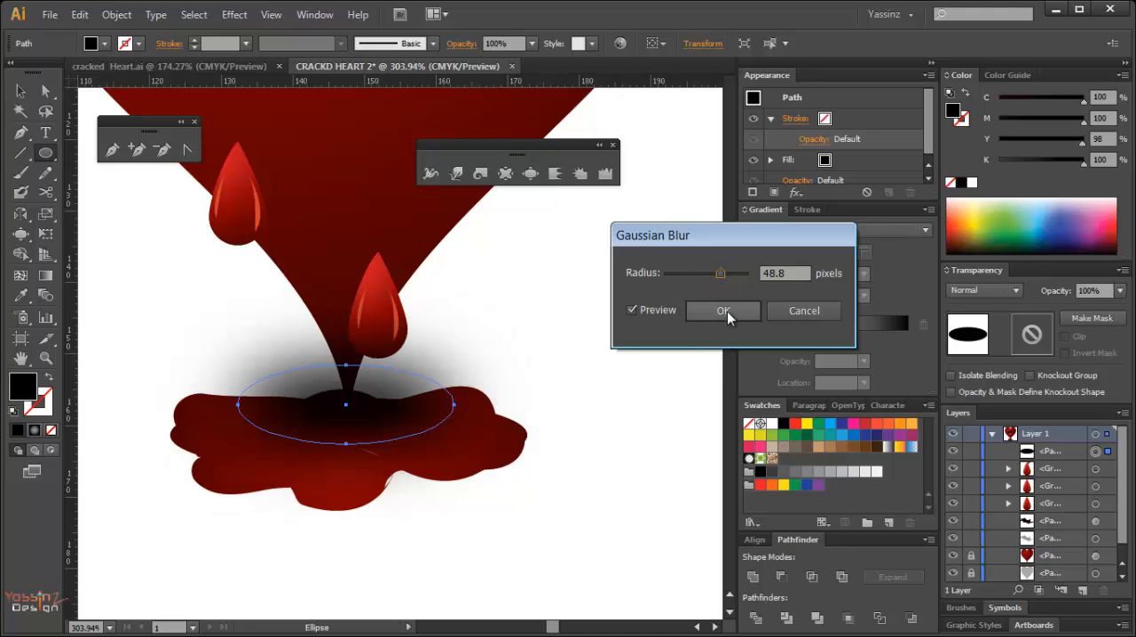
pyautogui.click(724, 310)
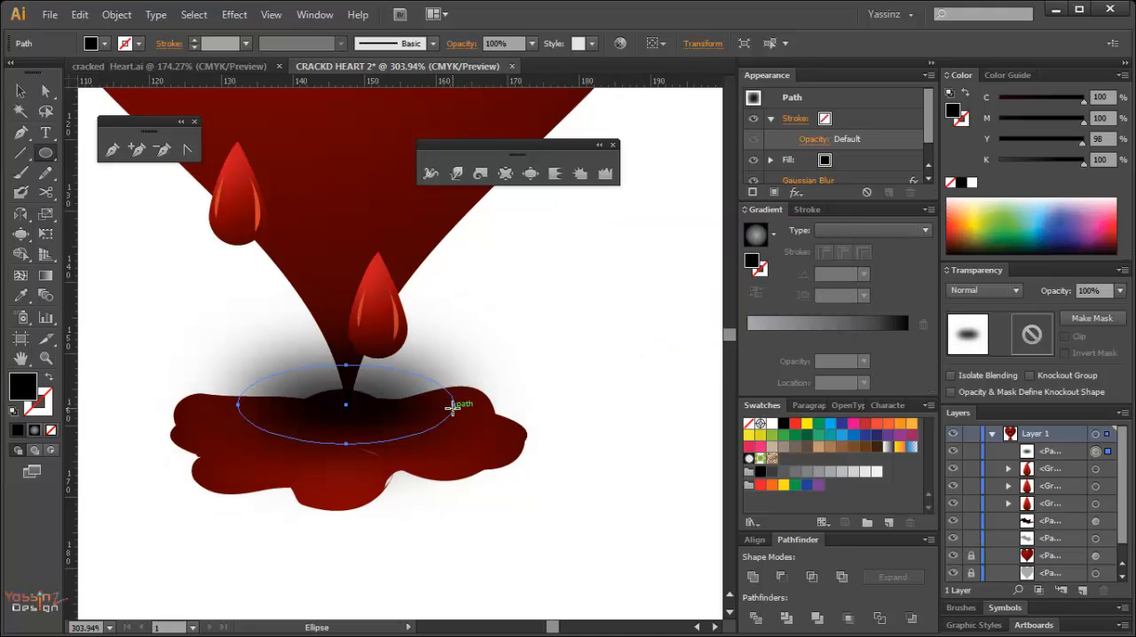
# Widen the blurred black ellipse on both sides to about 48 mm so it spans the puddle's width.
pyautogui.press('e')
pyautogui.moveTo(455, 406); pyautogui.dragTo(526, 406)
pyautogui.moveTo(227, 406); pyautogui.dragTo(182, 406)
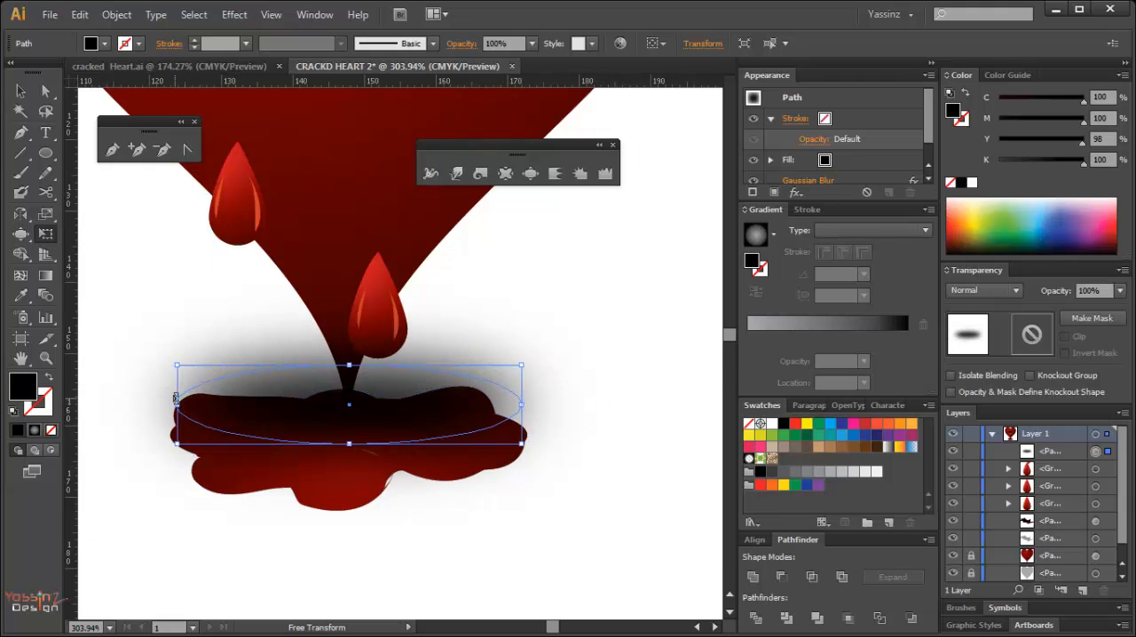
pyautogui.press('v')
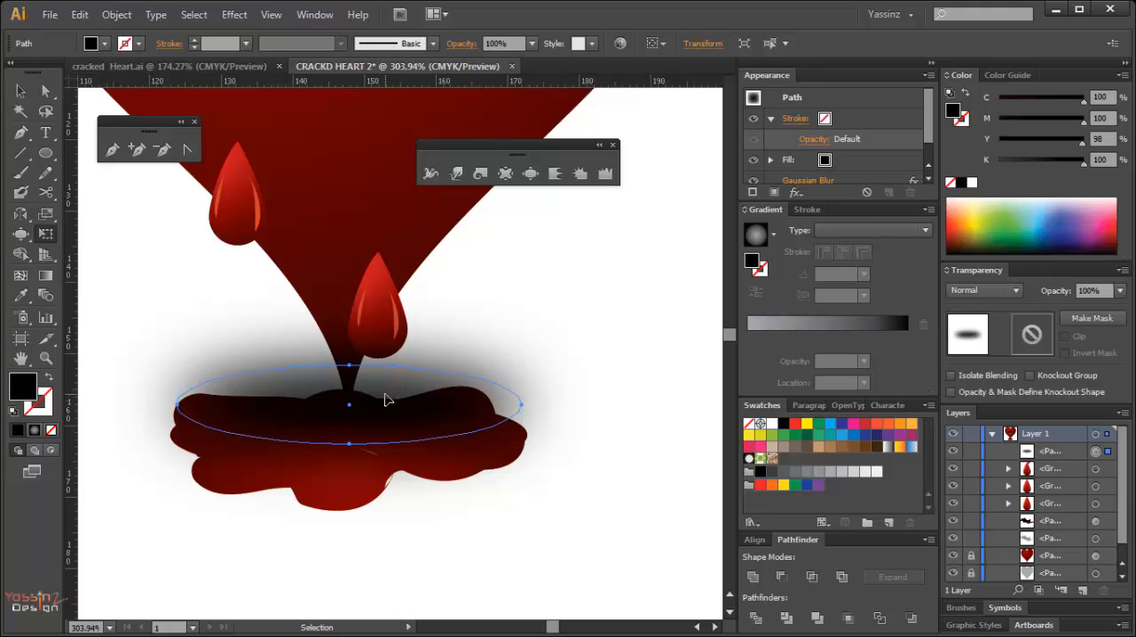
# Move the blurred black ellipse behind the blood puddle and the heart.
pyautogui.press('Delete')
pyautogui.press('e')
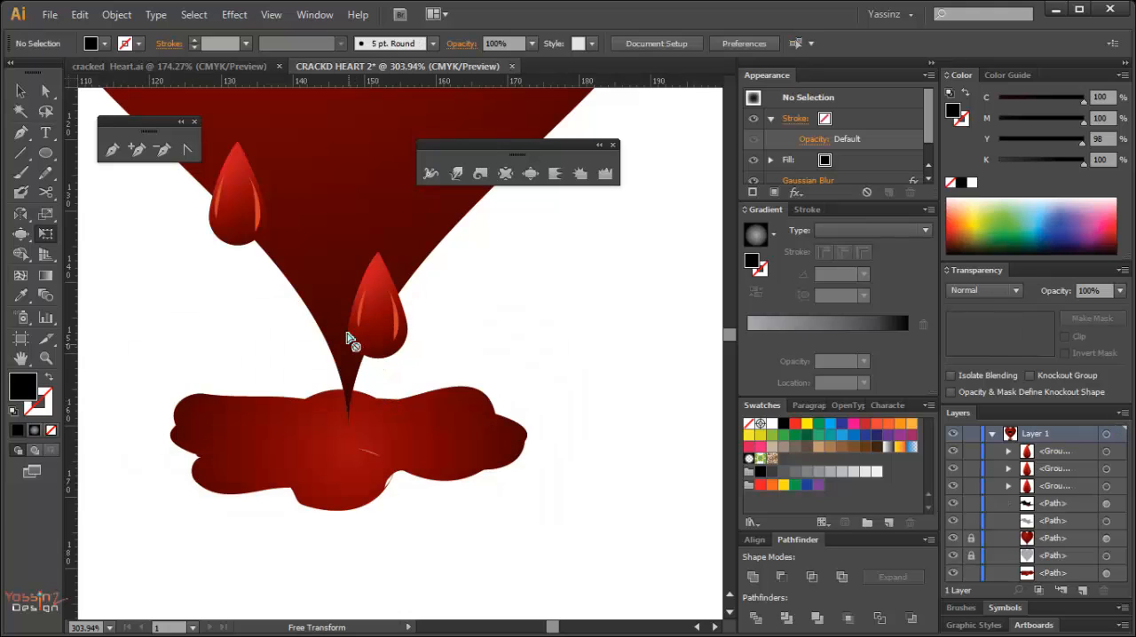
pyautogui.press('v')
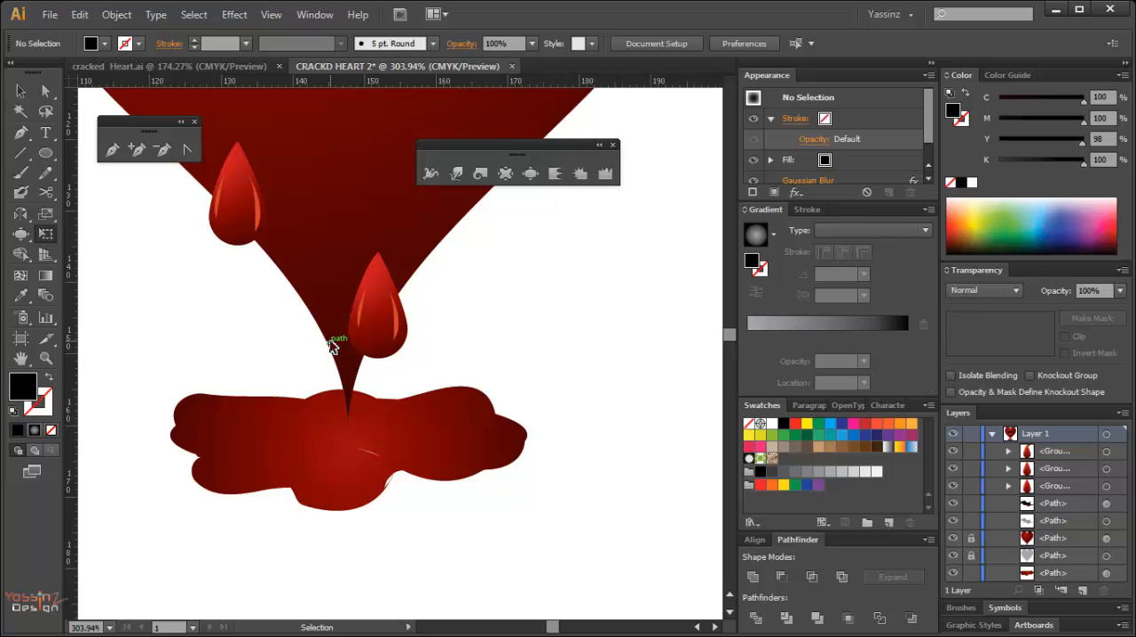
pyautogui.hotkey('ctrl', 'z')
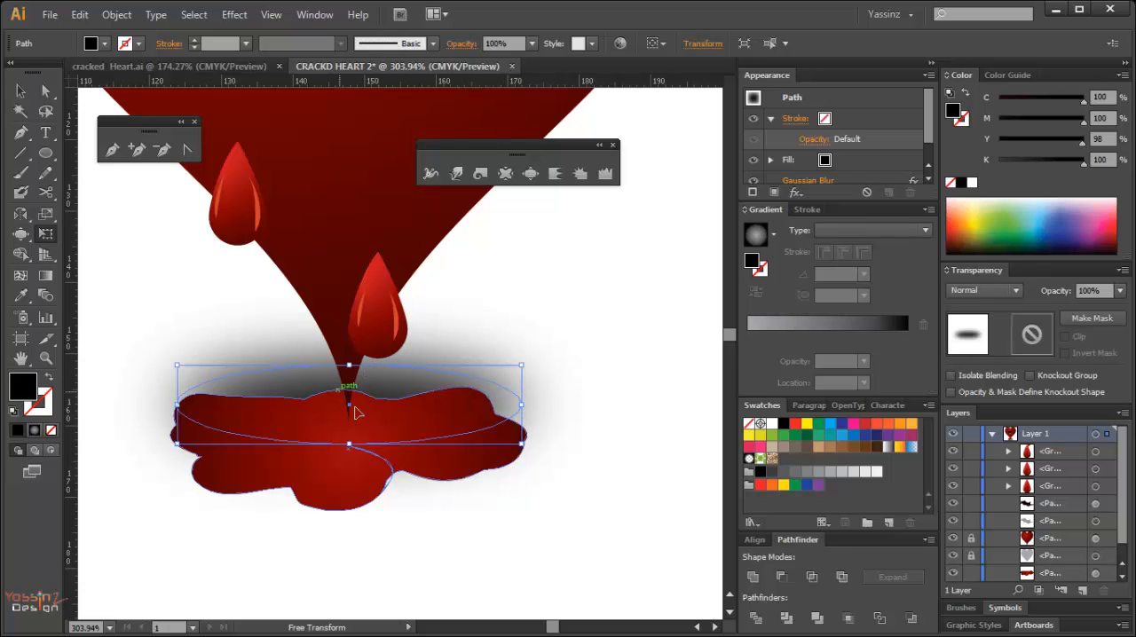
pyautogui.press('e')
pyautogui.press('v')
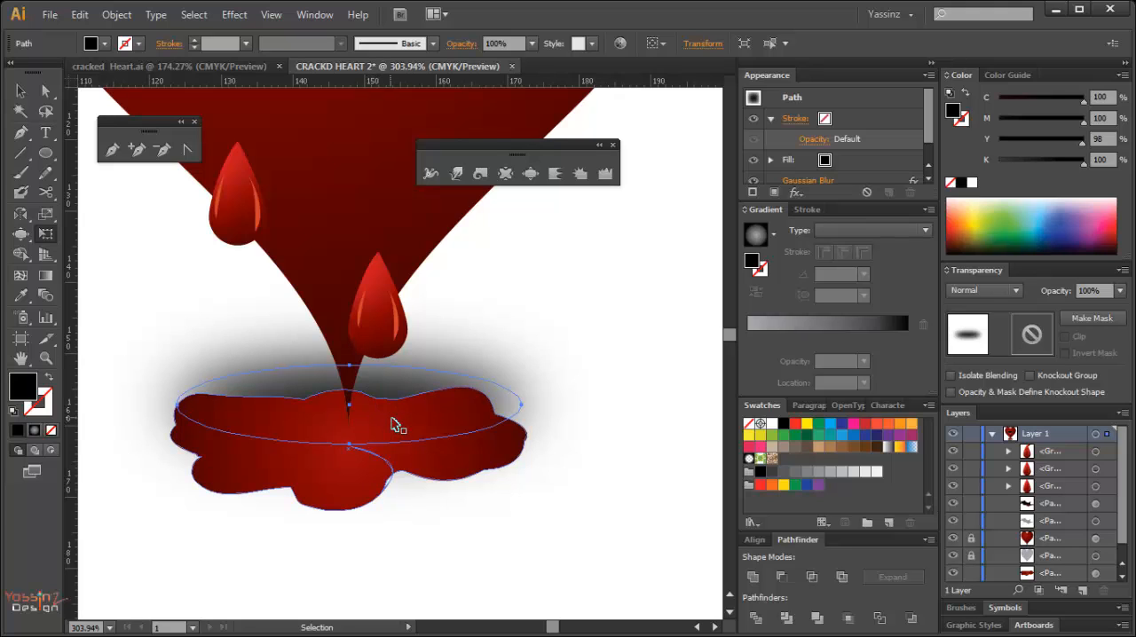
# Place the blurred black ellipse back in front of the puddle and heart tip.
pyautogui.press('Delete')
pyautogui.press('v')
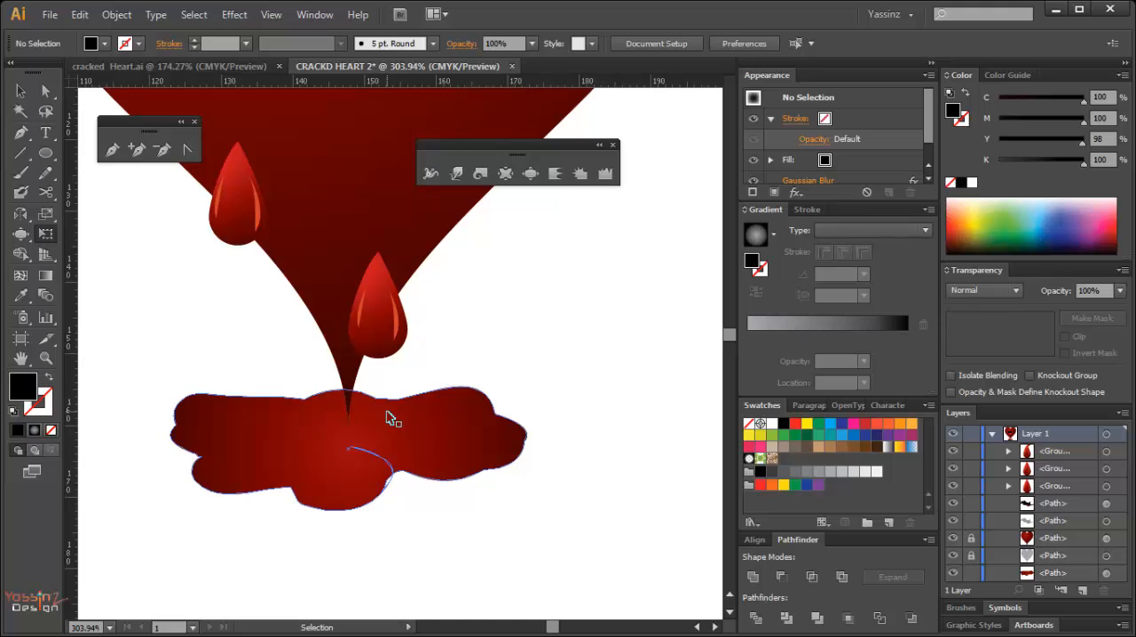
pyautogui.hotkey('ctrl', 'z')
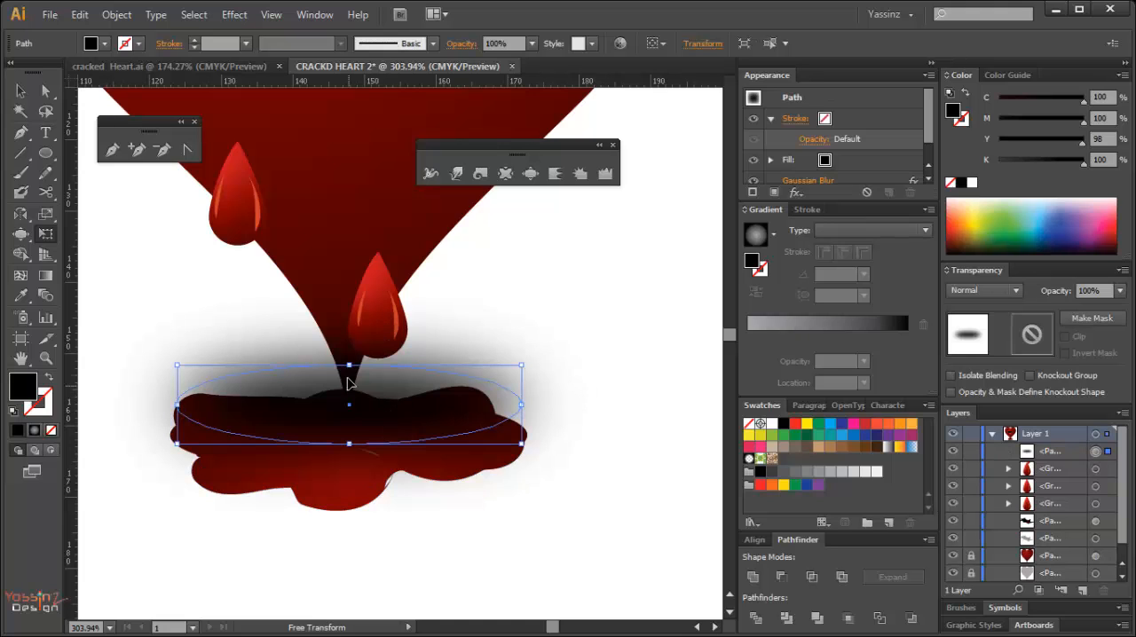
# Send the blurred black ellipse behind the puddle and heart as a background shadow, and deselect it.
pyautogui.press('v')
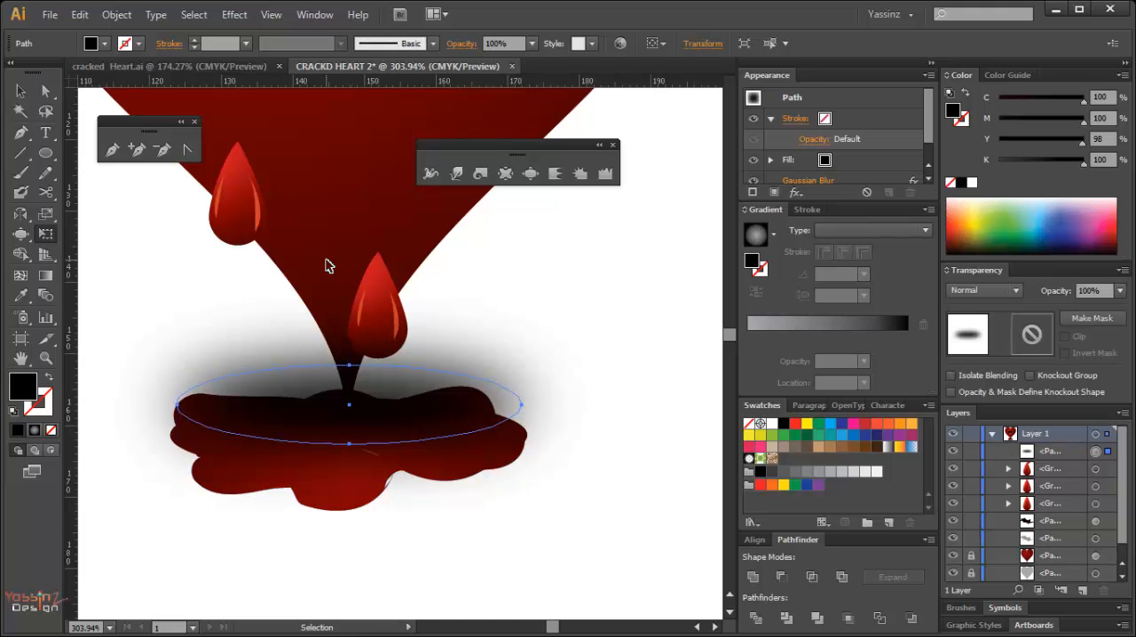
pyautogui.press('Delete')
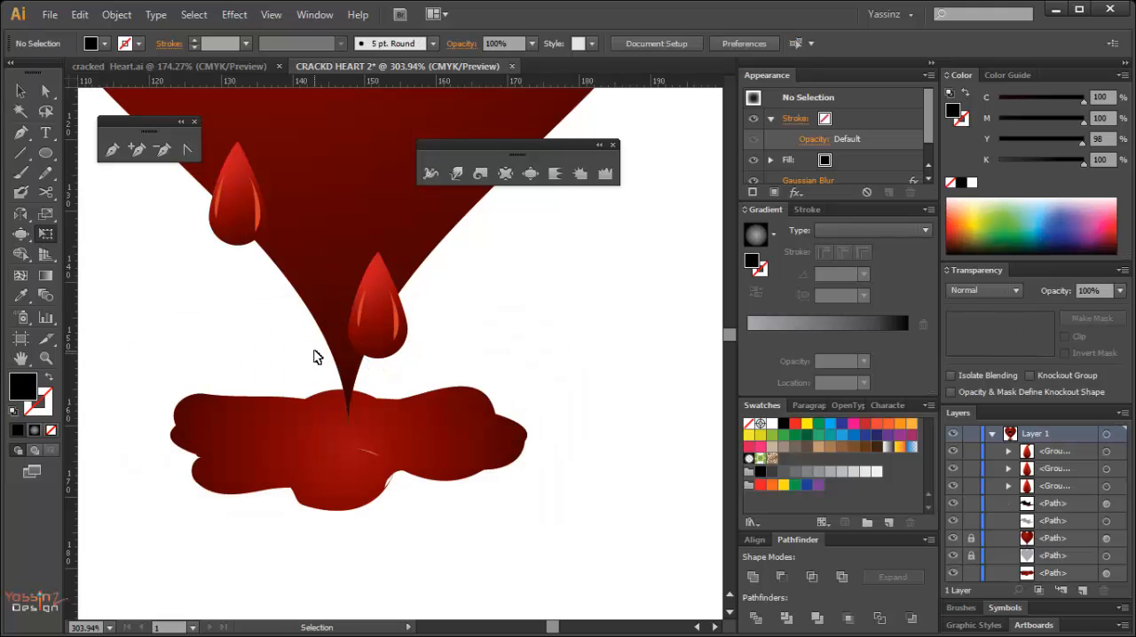
pyautogui.hotkey('ctrl', 'z')
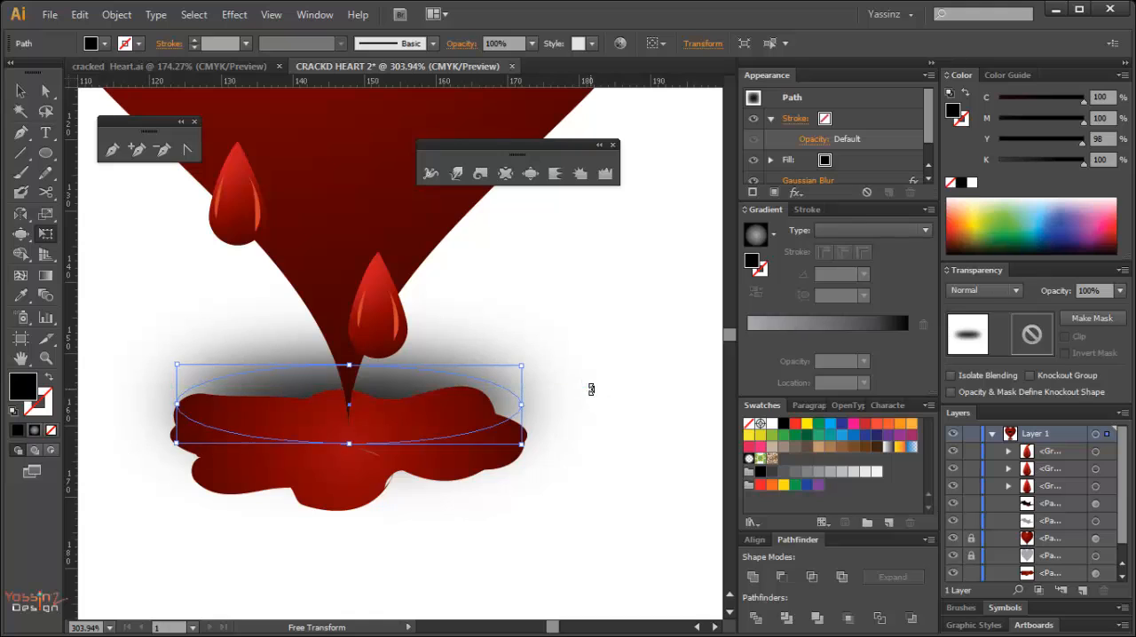
pyautogui.click(613, 434)
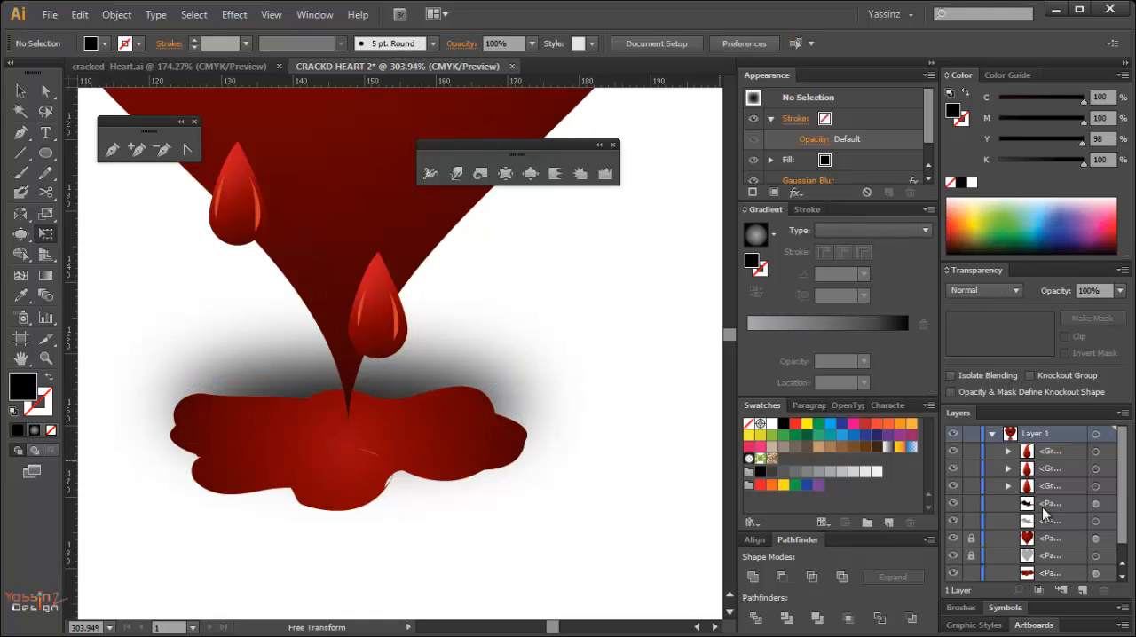
# Lower the opacity of the blurred shadow behind the puddle to 80%.
pyautogui.hotkey('ctrl', 'space')
pyautogui.keyDown('ctrl'); pyautogui.doubleClick(502, 402); pyautogui.keyUp('ctrl')
pyautogui.keyDown('ctrl'); pyautogui.keyDown('alt'); pyautogui.click(194, 404); pyautogui.keyUp('alt'); pyautogui.keyUp('ctrl')
pyautogui.keyDown('ctrl'); pyautogui.keyDown('alt'); pyautogui.click(227, 391); pyautogui.keyUp('alt'); pyautogui.keyUp('ctrl')
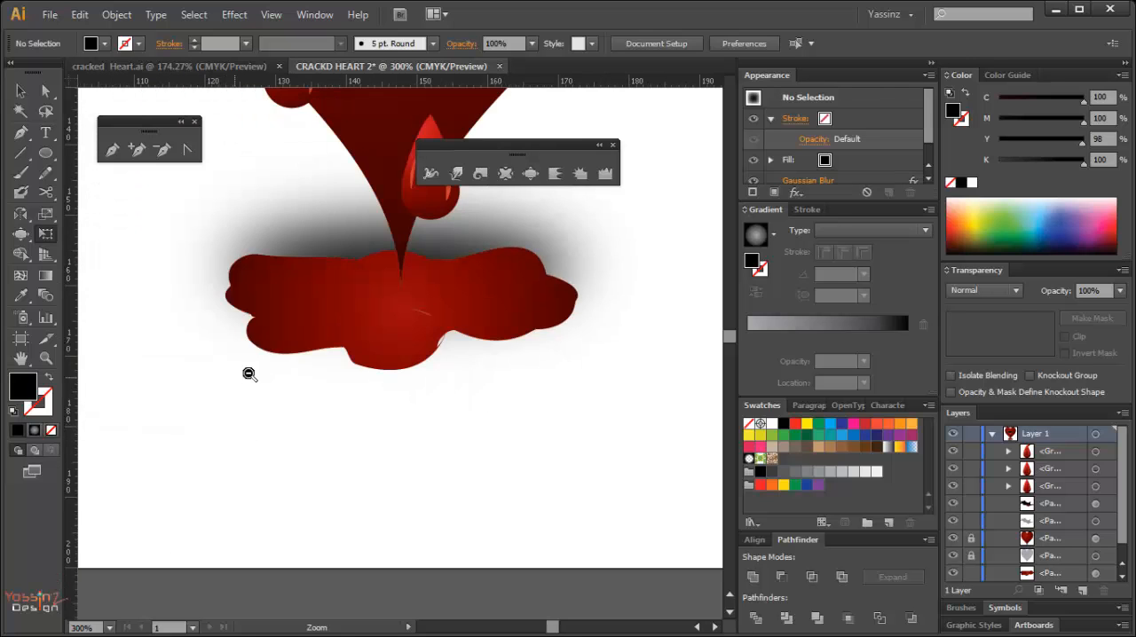
pyautogui.keyDown('ctrl'); pyautogui.keyDown('alt'); pyautogui.click(267, 371); pyautogui.keyUp('alt'); pyautogui.keyUp('ctrl')
pyautogui.keyDown('ctrl'); pyautogui.keyDown('alt'); pyautogui.click(402, 354); pyautogui.keyUp('alt'); pyautogui.keyUp('ctrl')
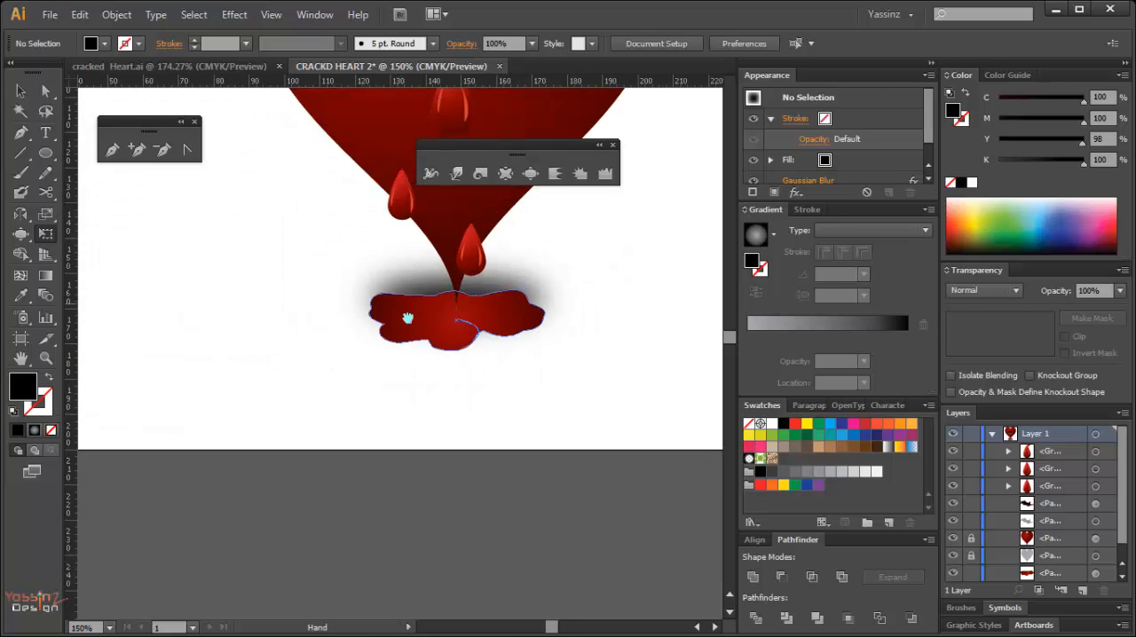
pyautogui.keyDown('ctrl'); pyautogui.keyDown('alt'); pyautogui.click(405, 316); pyautogui.keyUp('alt'); pyautogui.keyUp('ctrl')
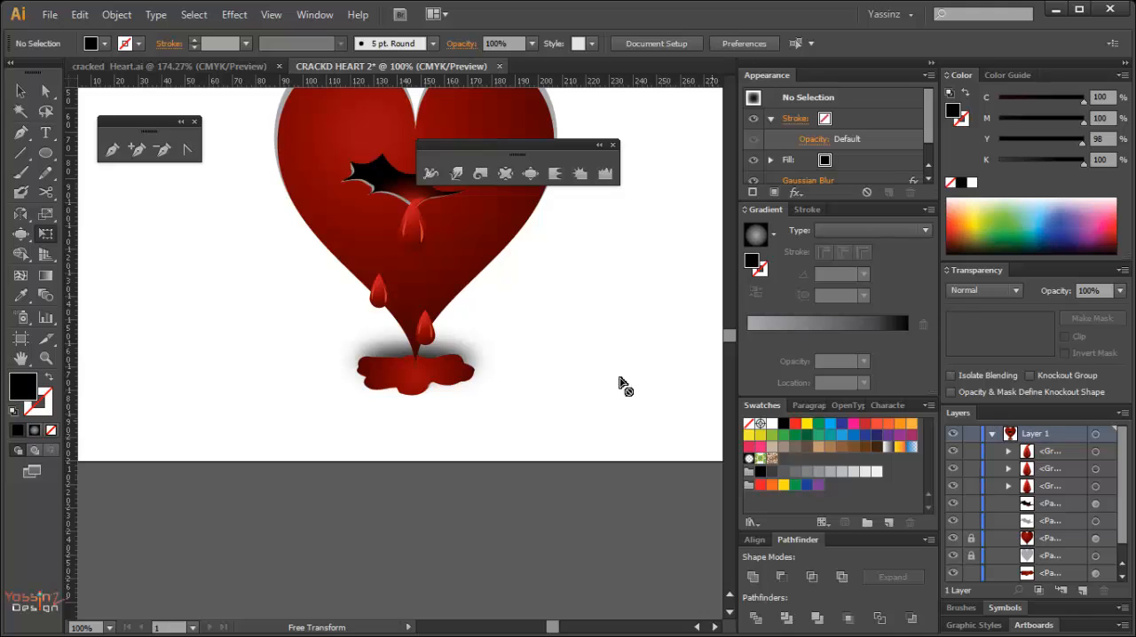
pyautogui.press('v')
pyautogui.click(415, 357)
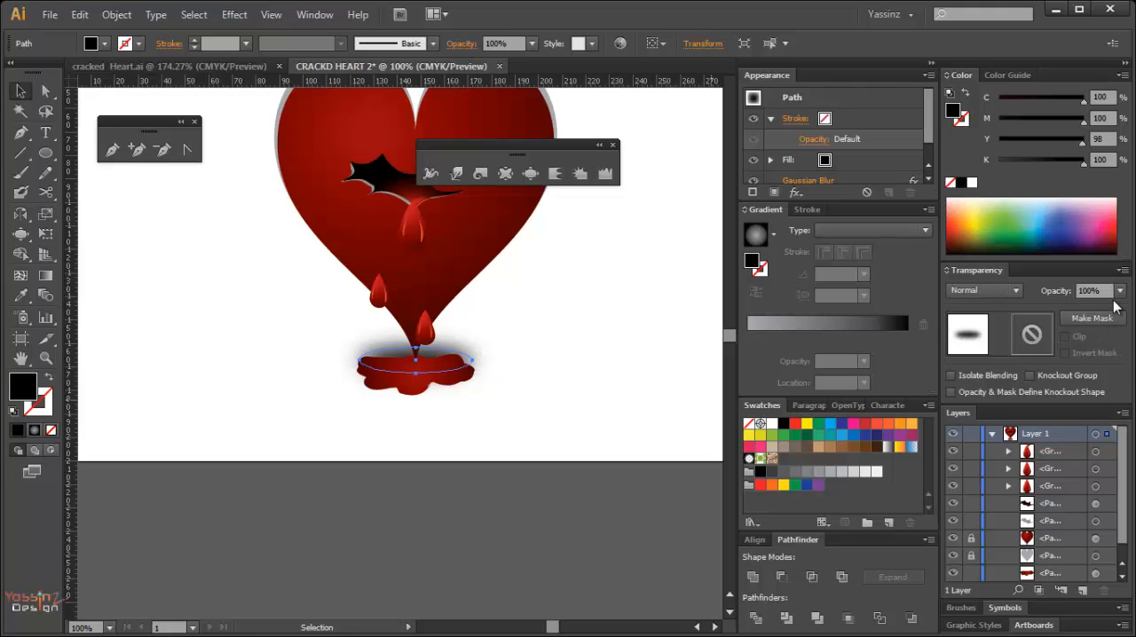
pyautogui.click(1120, 291)
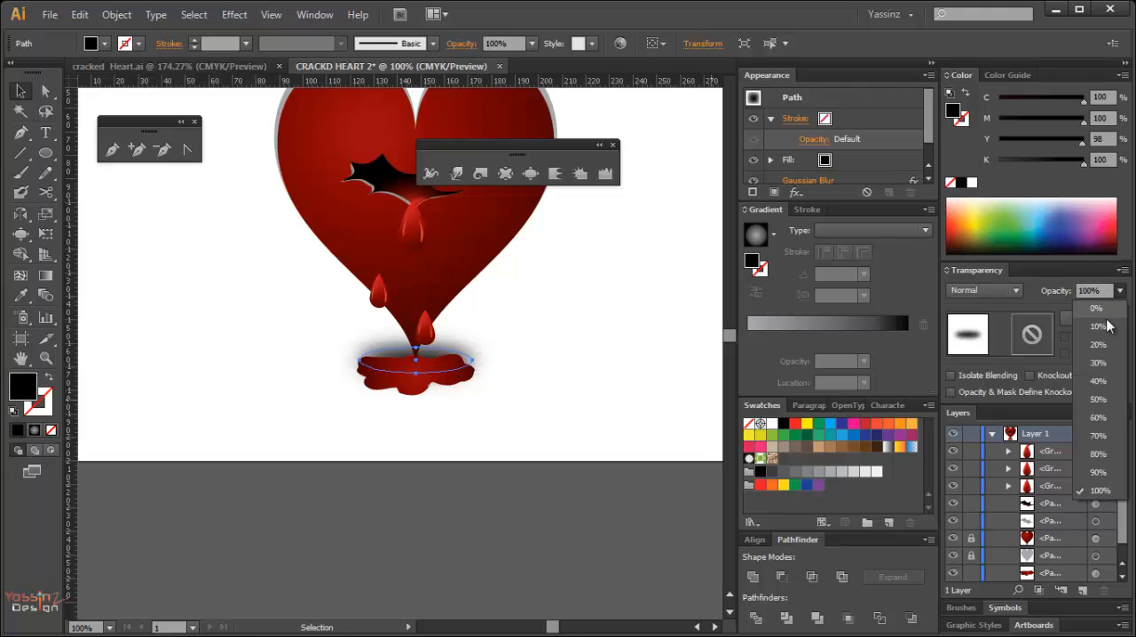
pyautogui.click(1101, 456)
pyautogui.keyDown('ctrl'); pyautogui.click(608, 407); pyautogui.keyUp('ctrl')
# Draw a closed curved highlight about 15 mm wide and 25 mm tall along the upper edge of the heart's left lobe.
pyautogui.keyDown('ctrl'); pyautogui.keyDown('alt'); pyautogui.click(547, 396); pyautogui.keyUp('alt'); pyautogui.keyUp('ctrl')
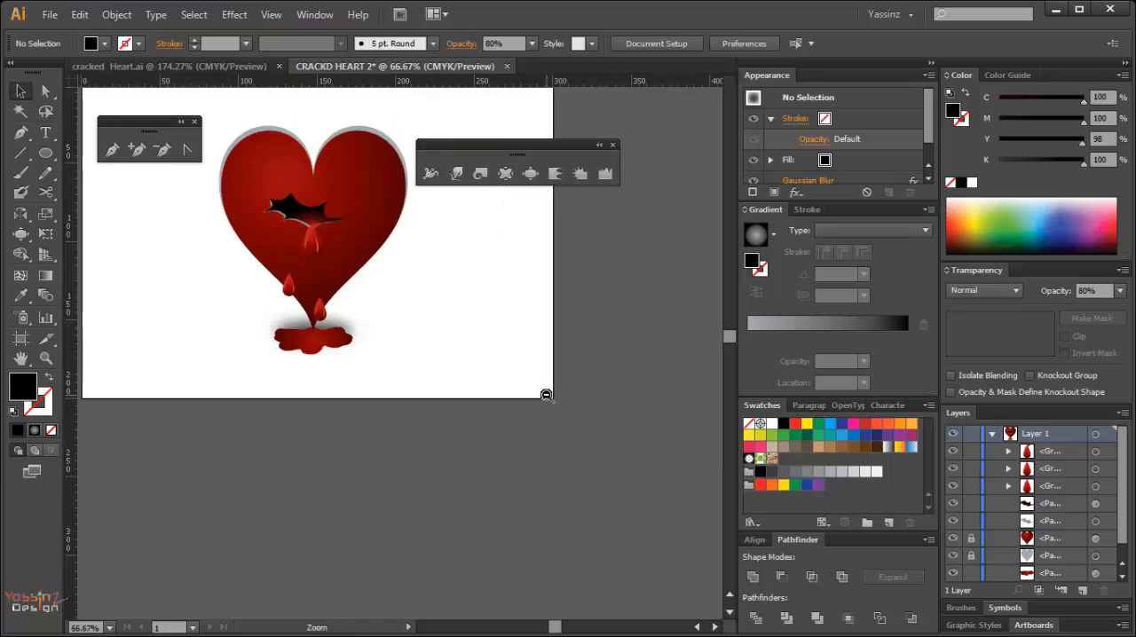
pyautogui.keyDown('ctrl'); pyautogui.keyDown('alt'); pyautogui.click(548, 396); pyautogui.keyUp('alt'); pyautogui.keyUp('ctrl')
pyautogui.moveTo(339, 318); pyautogui.dragTo(446, 408)
pyautogui.moveTo(359, 384); pyautogui.dragTo(399, 370)
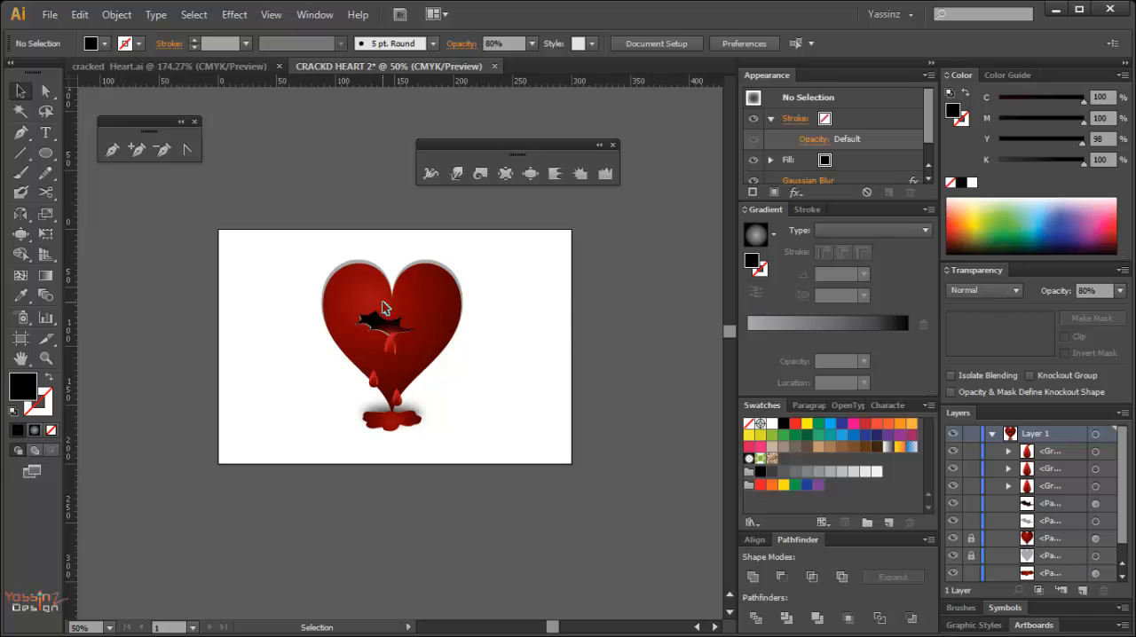
pyautogui.moveTo(316, 260); pyautogui.dragTo(397, 347)
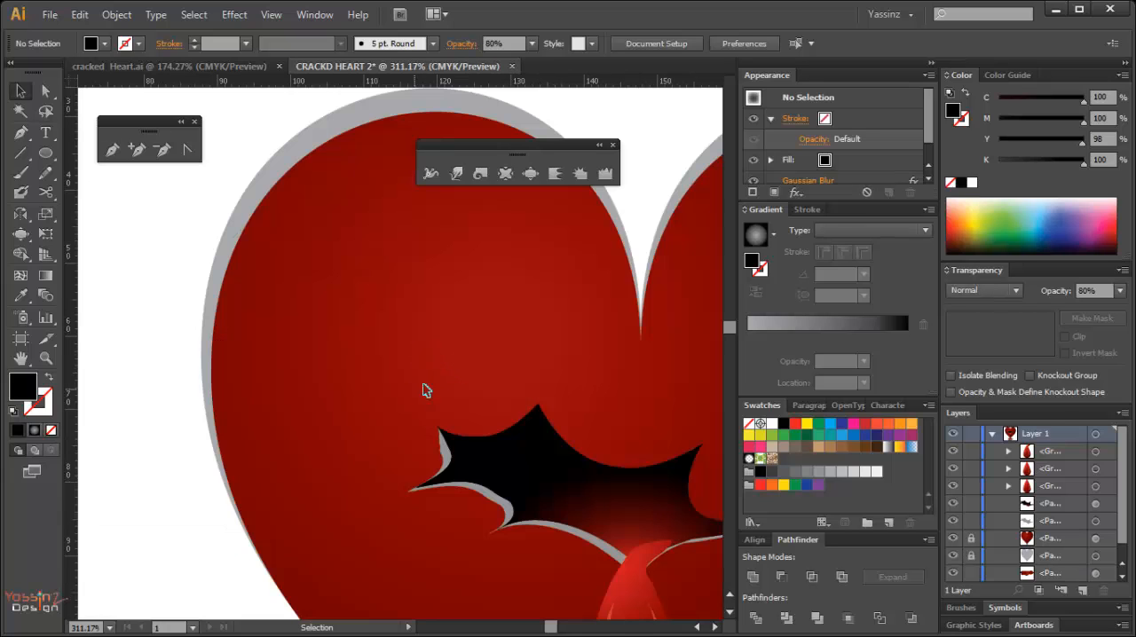
pyautogui.press('p')
pyautogui.click(372, 180)
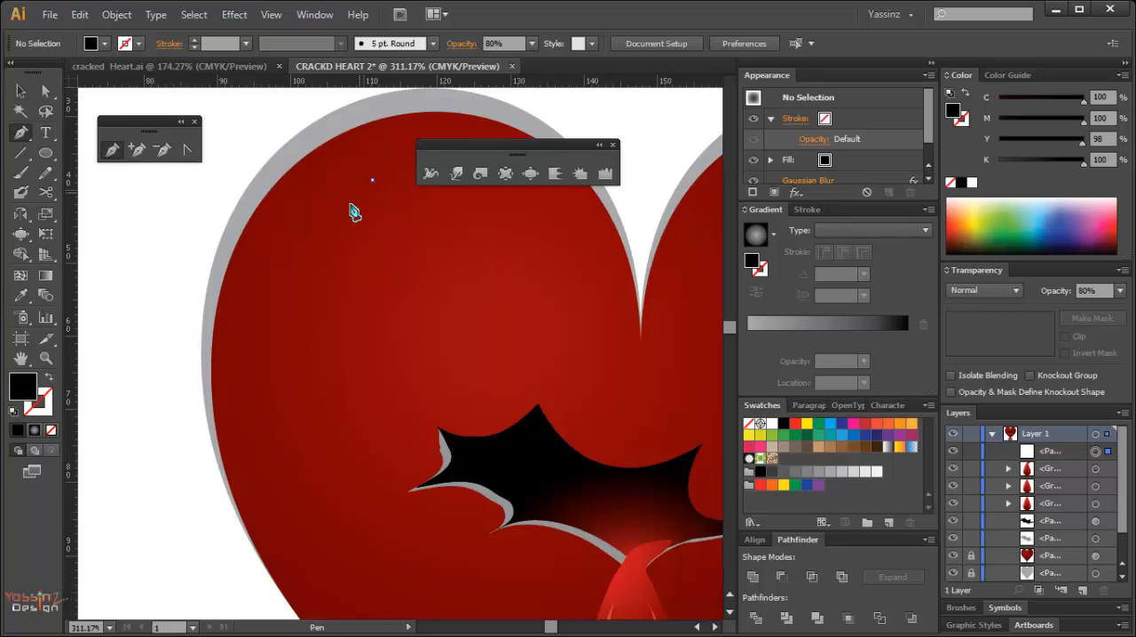
pyautogui.moveTo(265, 362); pyautogui.dragTo(281, 319)
pyautogui.click(372, 181)
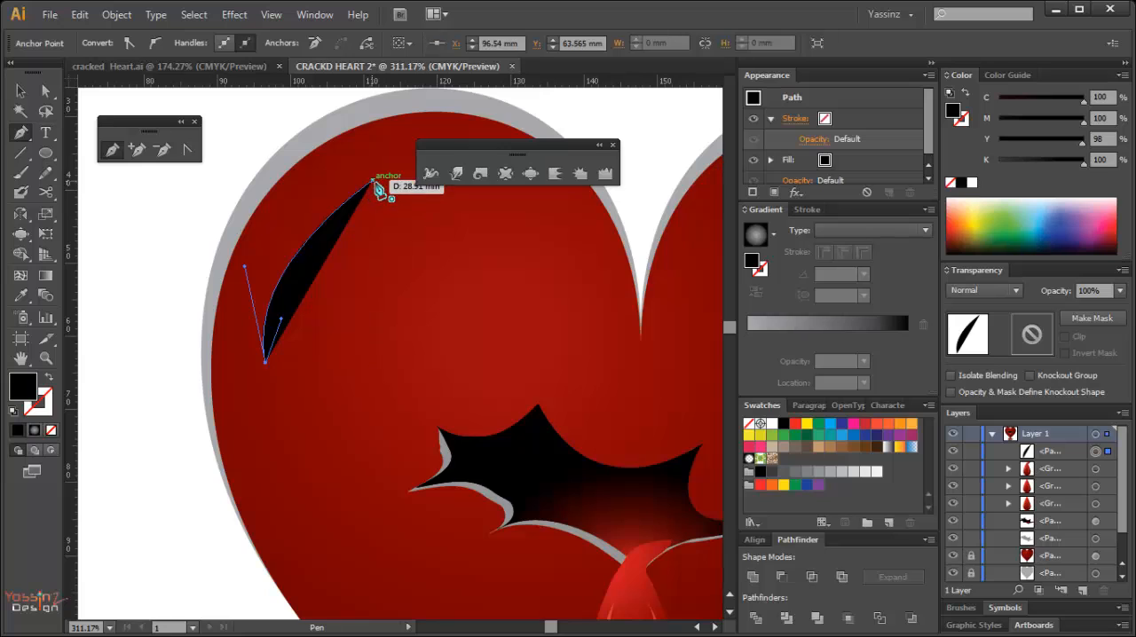
pyautogui.moveTo(379, 189)
pyautogui.mouseDown()
pyautogui.moveTo(397, 187)
pyautogui.moveTo(386, 174)
pyautogui.mouseUp()
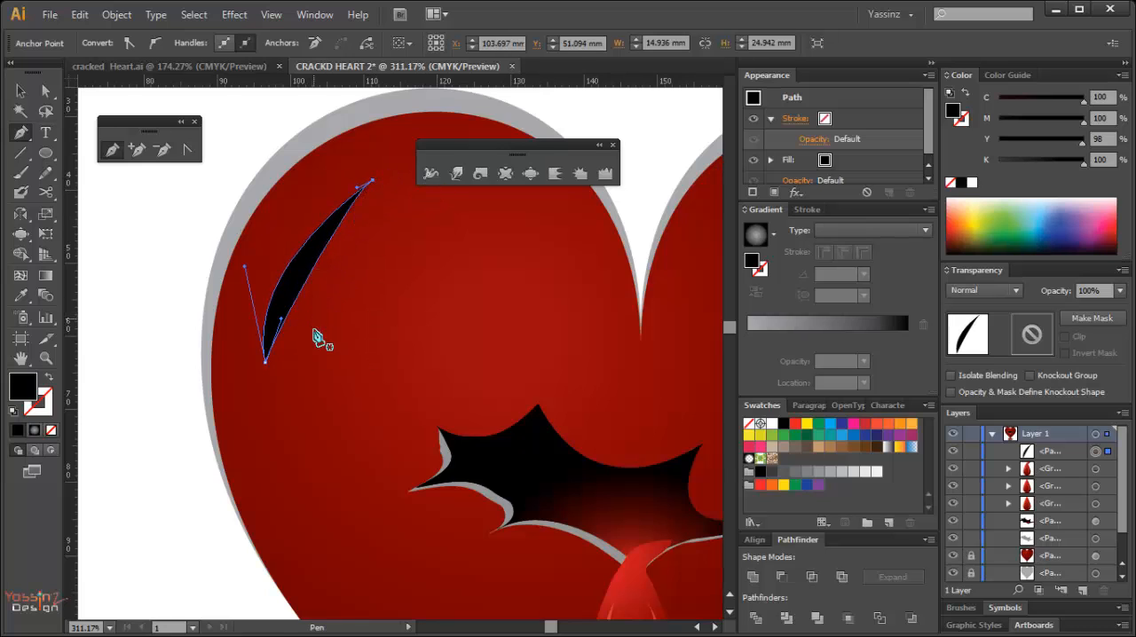
# Lengthen the left lobe's highlight at its lower end and adjust its curve, to about 16 mm wide and 29 mm tall.
pyautogui.press('a')
pyautogui.moveTo(264, 370); pyautogui.dragTo(261, 392)
pyautogui.moveTo(363, 360); pyautogui.dragTo(329, 382)
pyautogui.moveTo(166, 359); pyautogui.dragTo(166, 310)
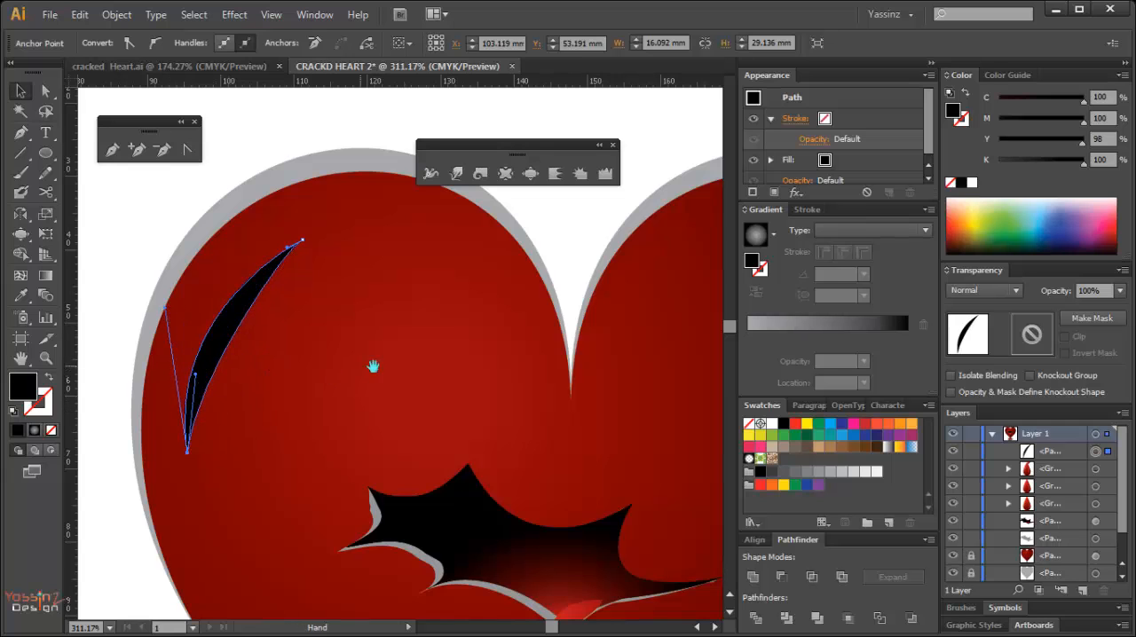
# Draw a smaller closed curved highlight about 10 mm wide and 14 mm tall at the inner edge of the heart's right lobe.
pyautogui.moveTo(373, 367); pyautogui.dragTo(213, 385)
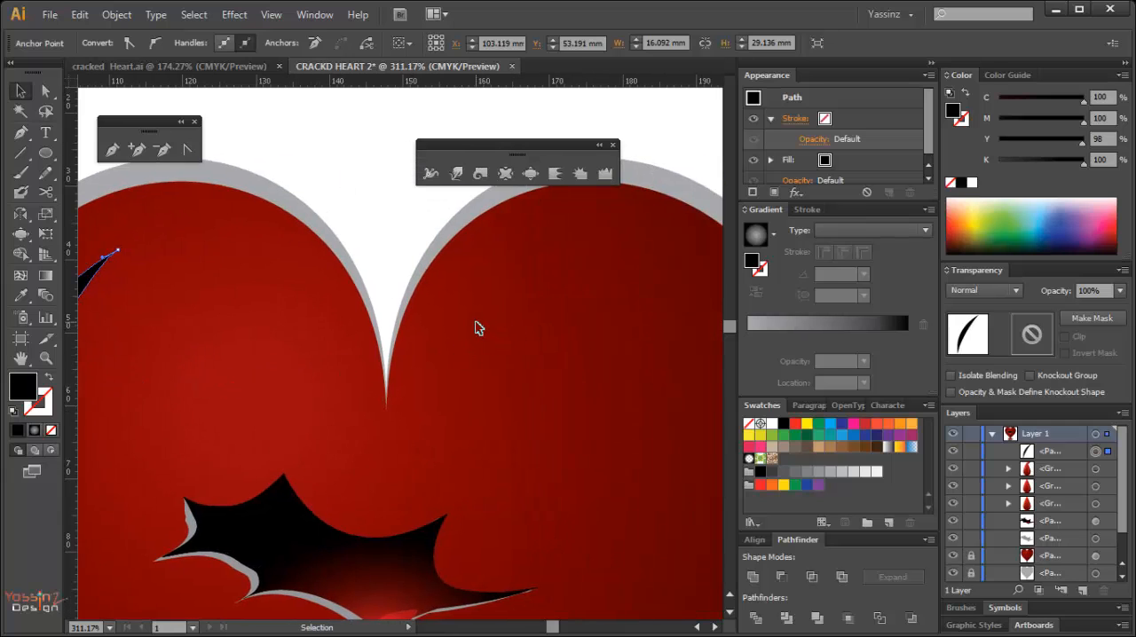
pyautogui.press('p')
pyautogui.click(494, 255)
pyautogui.moveTo(418, 344); pyautogui.dragTo(413, 403)
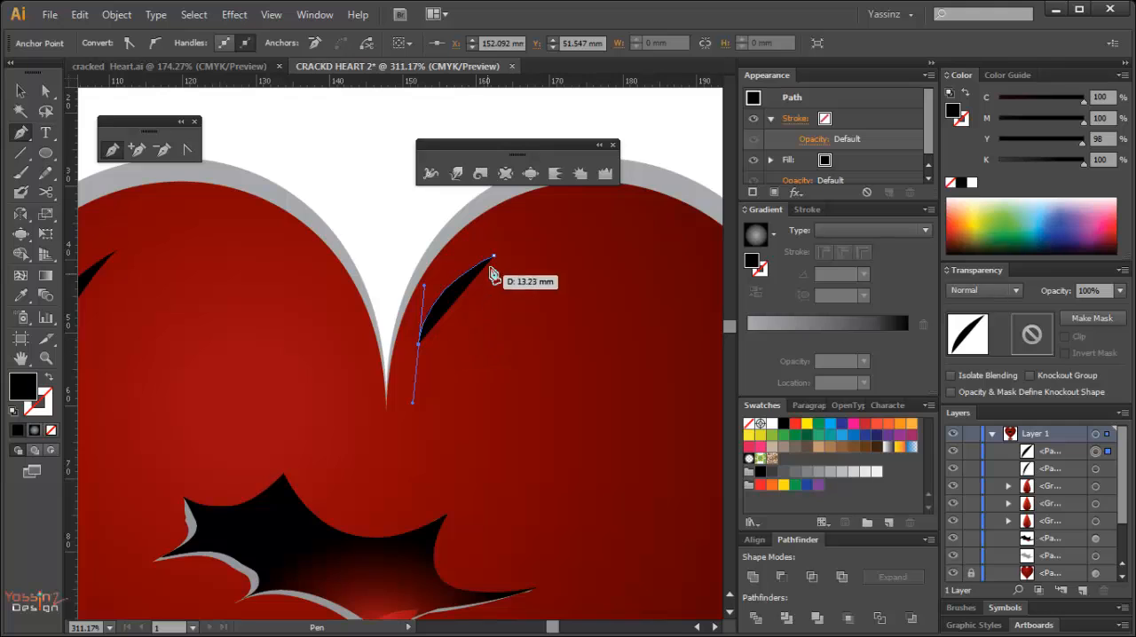
pyautogui.moveTo(494, 257); pyautogui.dragTo(540, 238)
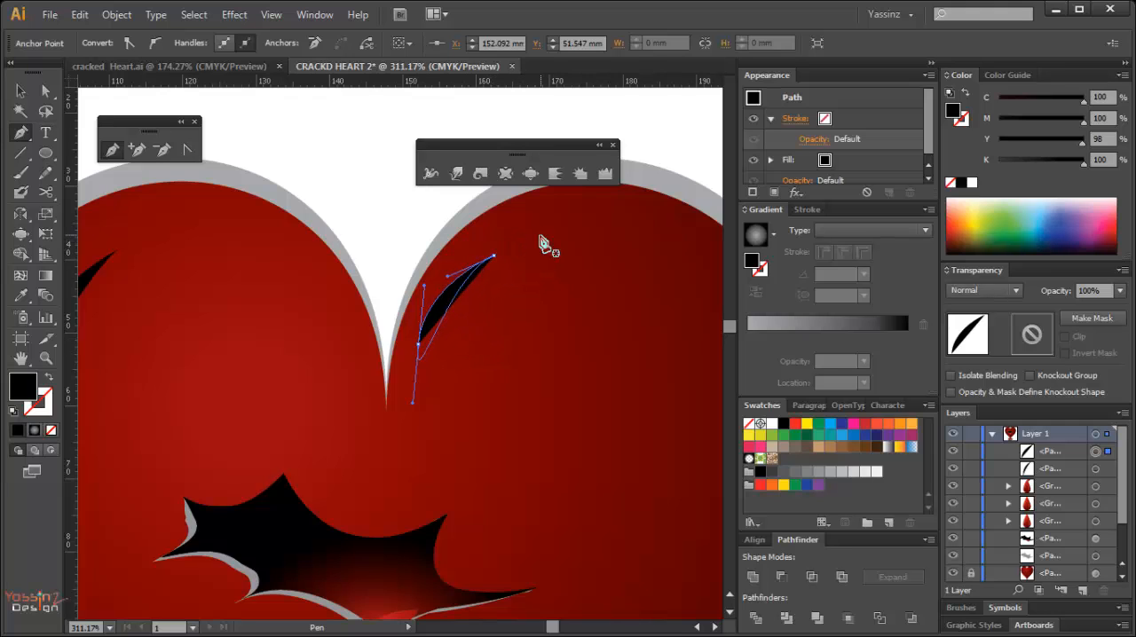
# Fill both lobe highlights with a light gray of K 10.
pyautogui.keyDown('ctrl'); pyautogui.keyDown('alt'); pyautogui.click(412, 360); pyautogui.keyUp('alt'); pyautogui.keyUp('ctrl')
pyautogui.keyDown('ctrl'); pyautogui.keyDown('alt'); pyautogui.click(389, 364); pyautogui.keyUp('alt'); pyautogui.keyUp('ctrl')
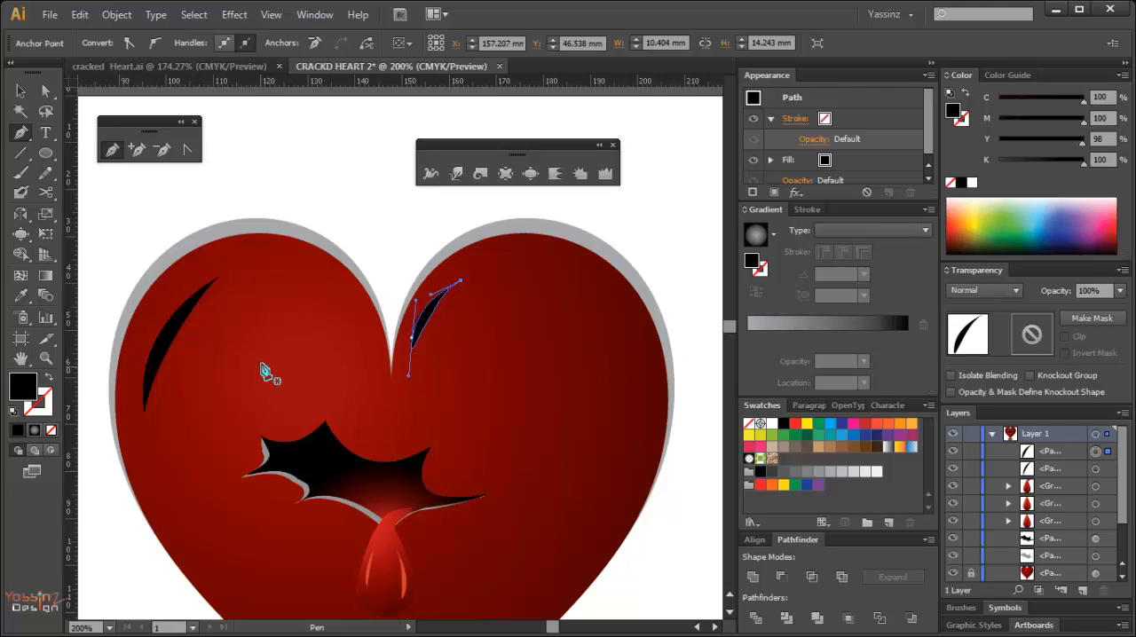
pyautogui.keyDown('ctrl'); pyautogui.click(183, 329); pyautogui.keyUp('ctrl')
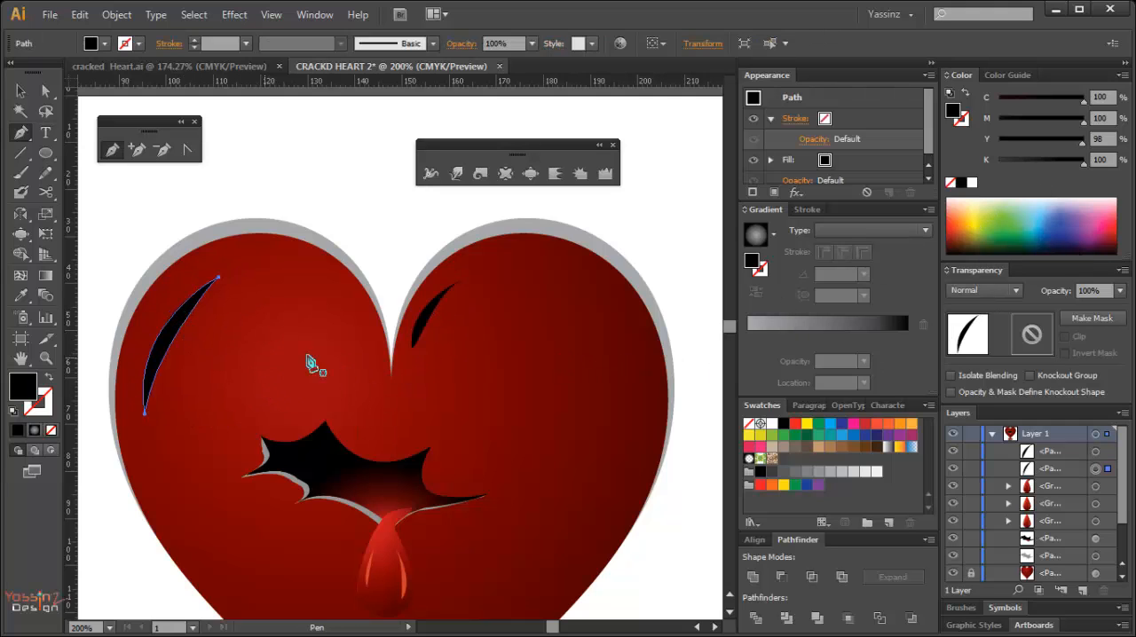
pyautogui.press('v')
pyautogui.click(425, 325)
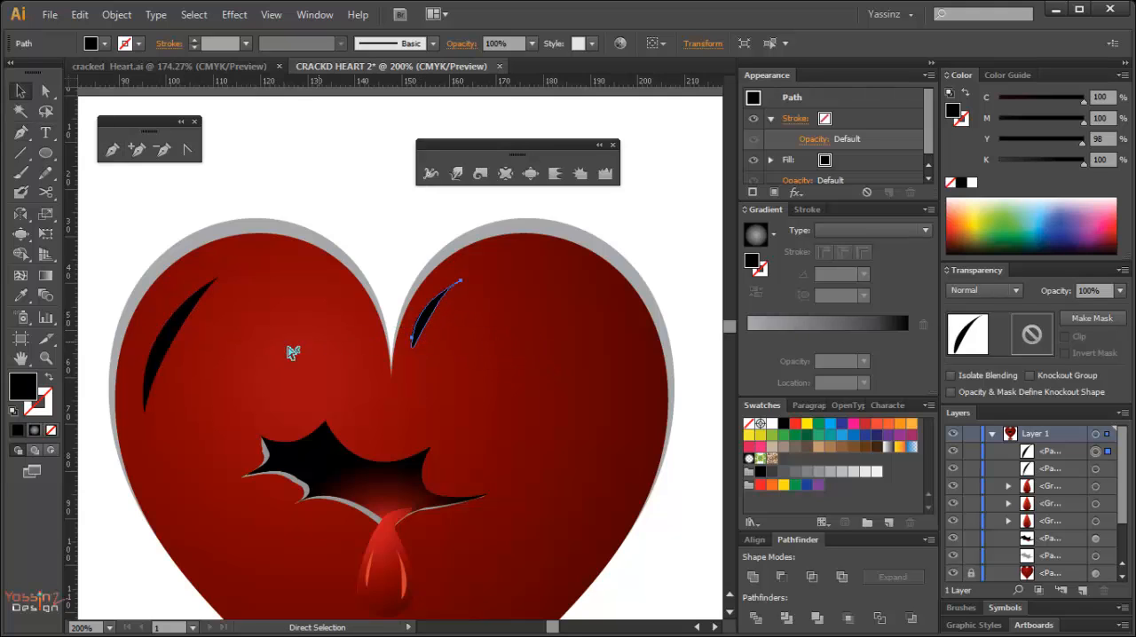
pyautogui.keyDown('shift'); pyautogui.click(170, 347); pyautogui.keyUp('shift')
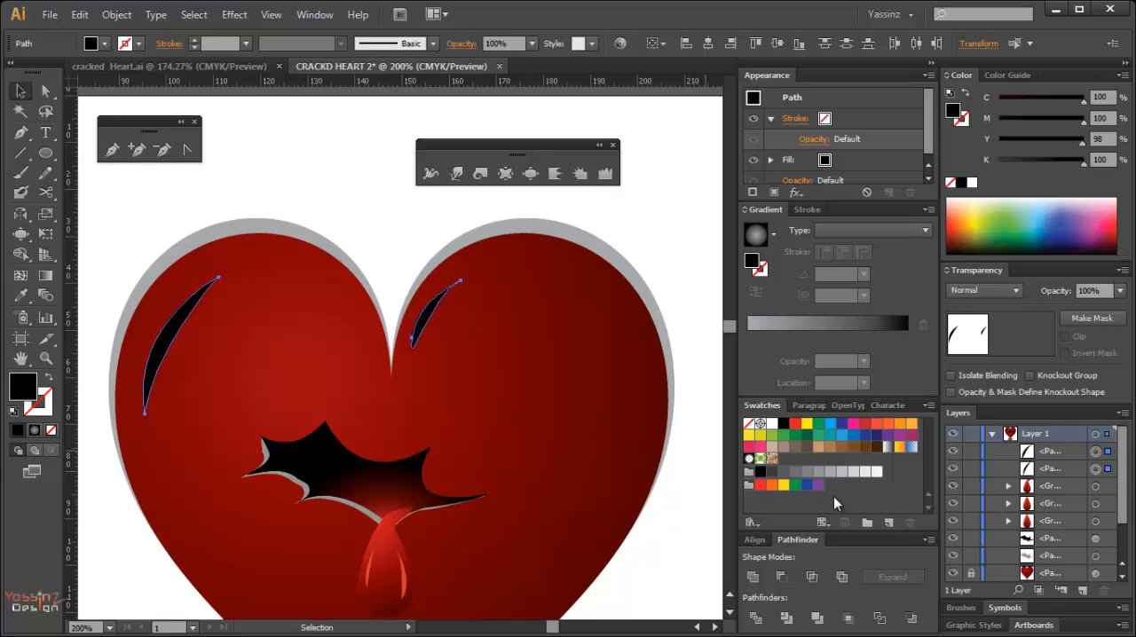
pyautogui.click(819, 471)
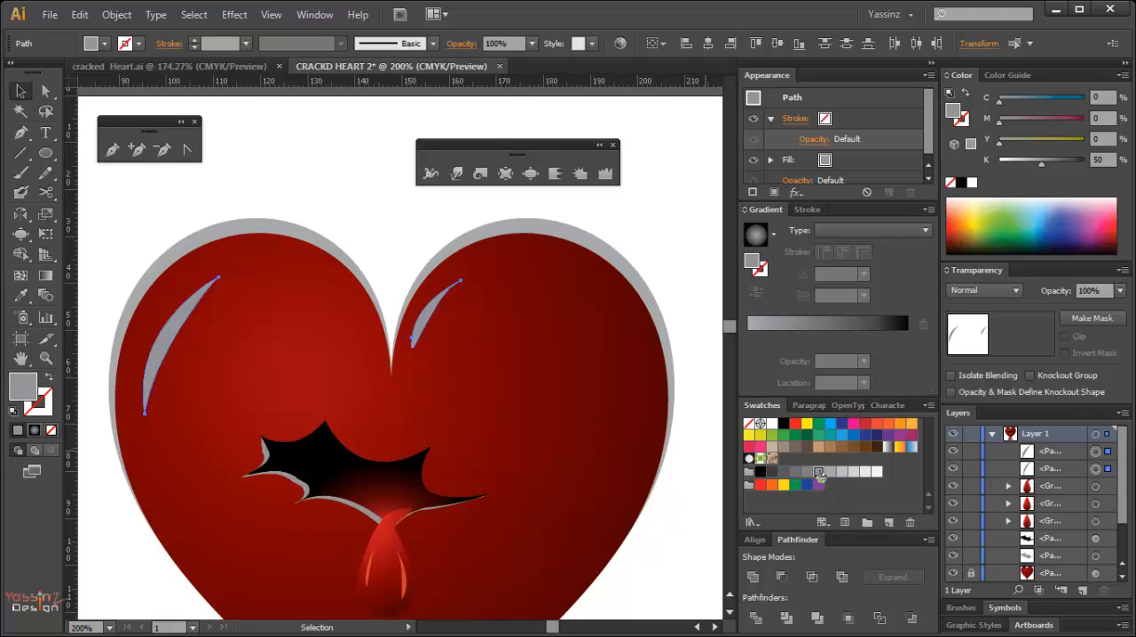
pyautogui.click(864, 471)
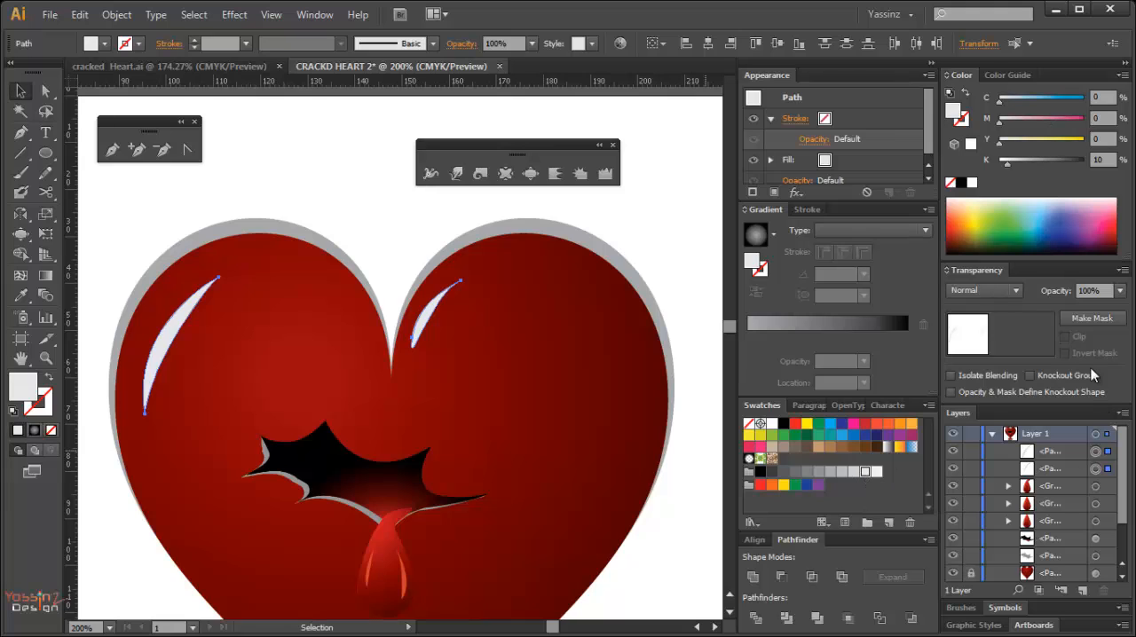
# Reduce the opacity of both lobe highlights to 80% and deselect them.
pyautogui.click(1120, 291)
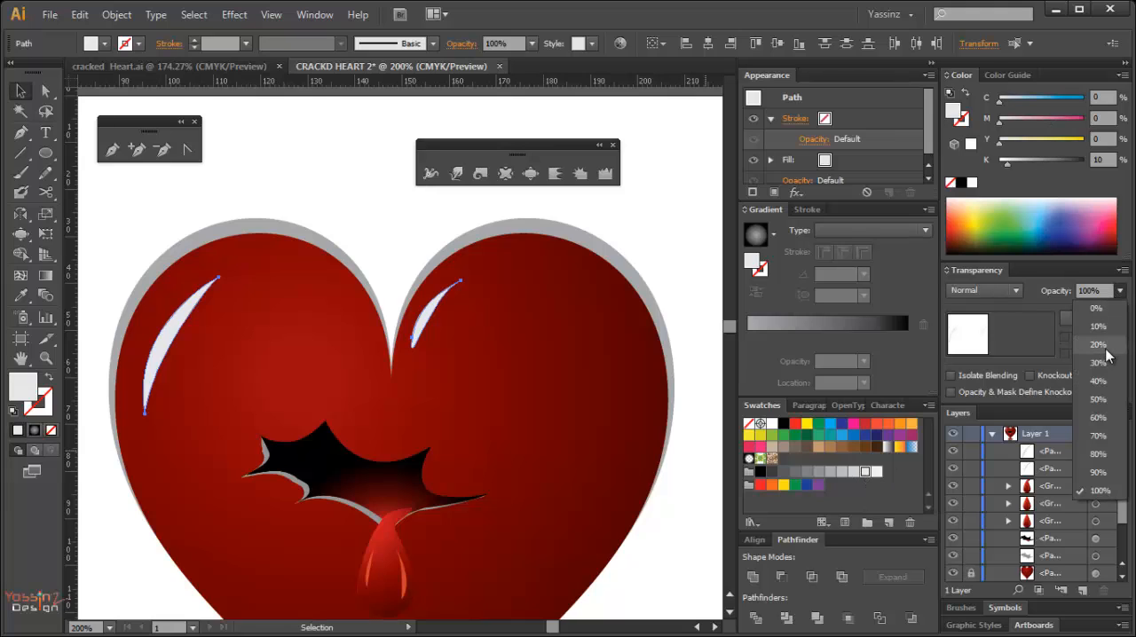
pyautogui.click(1101, 455)
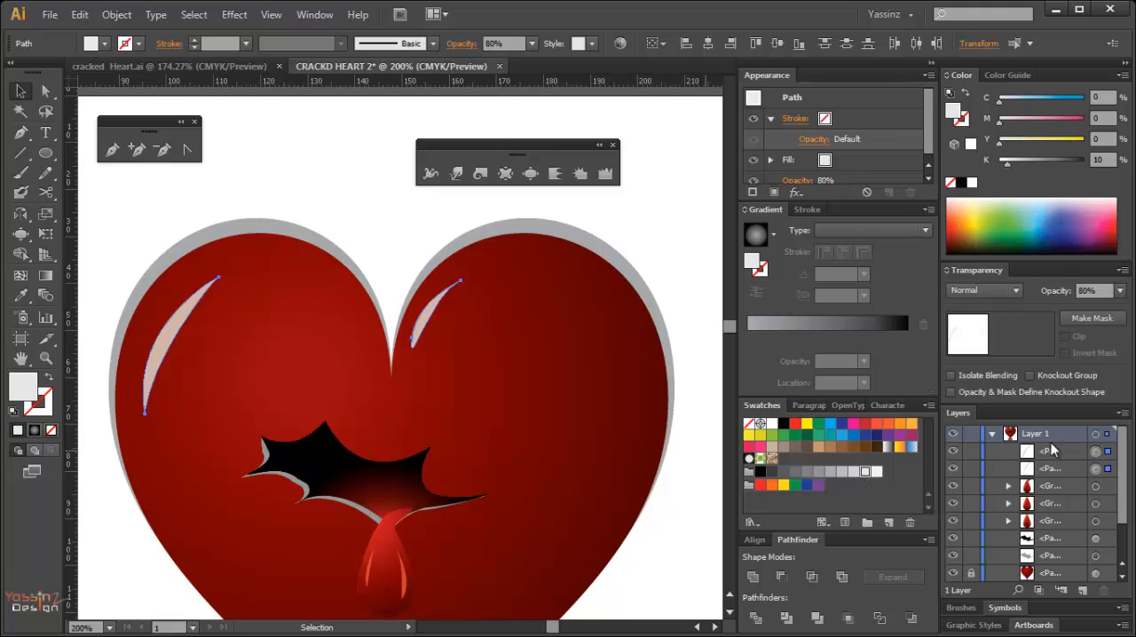
pyautogui.click(692, 521)
# Frame the whole heart and puddle and close the floating set of warp tools covering the artwork.
pyautogui.keyDown('ctrl'); pyautogui.keyDown('alt'); pyautogui.click(461, 472); pyautogui.keyUp('alt'); pyautogui.keyUp('ctrl')
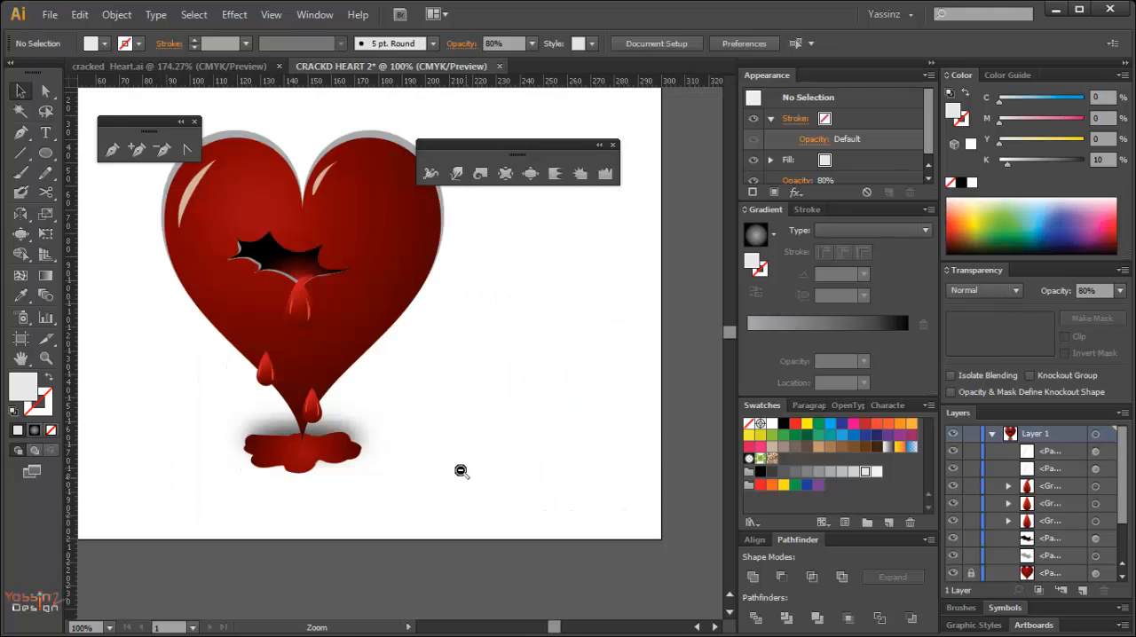
pyautogui.keyDown('alt'); pyautogui.click(336, 287); pyautogui.keyUp('alt')
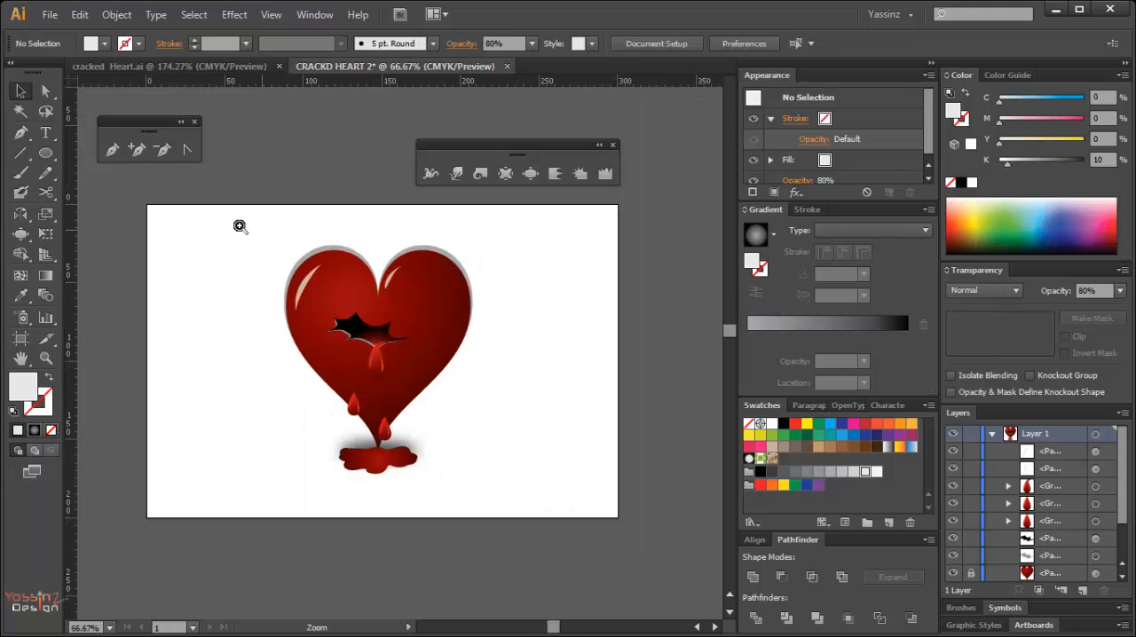
pyautogui.moveTo(232, 225); pyautogui.dragTo(512, 509)
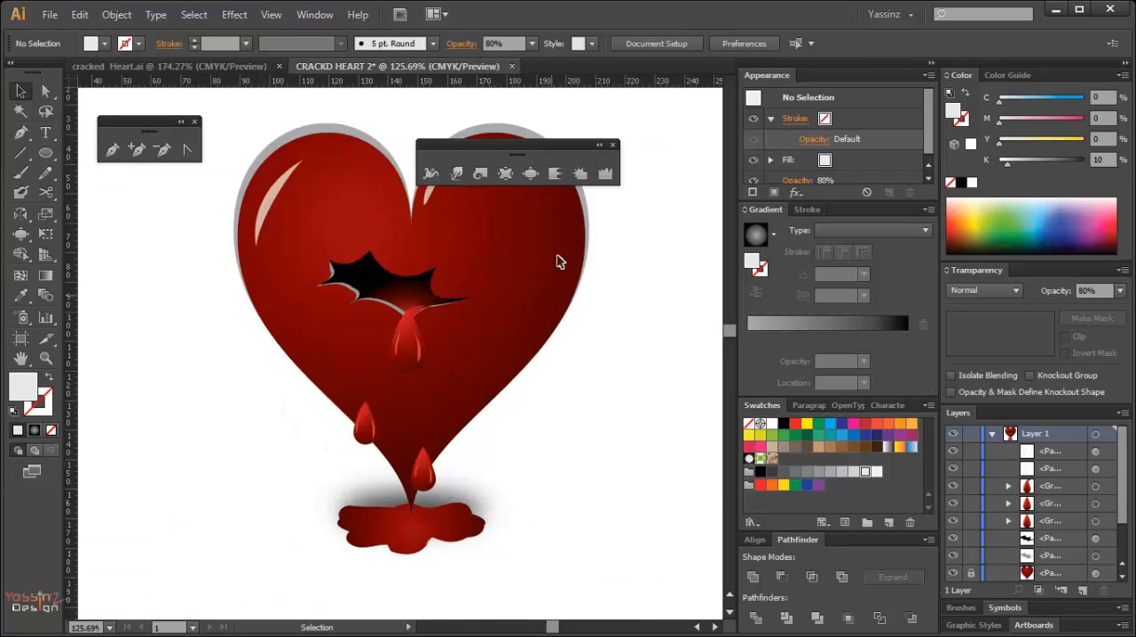
pyautogui.click(613, 145)
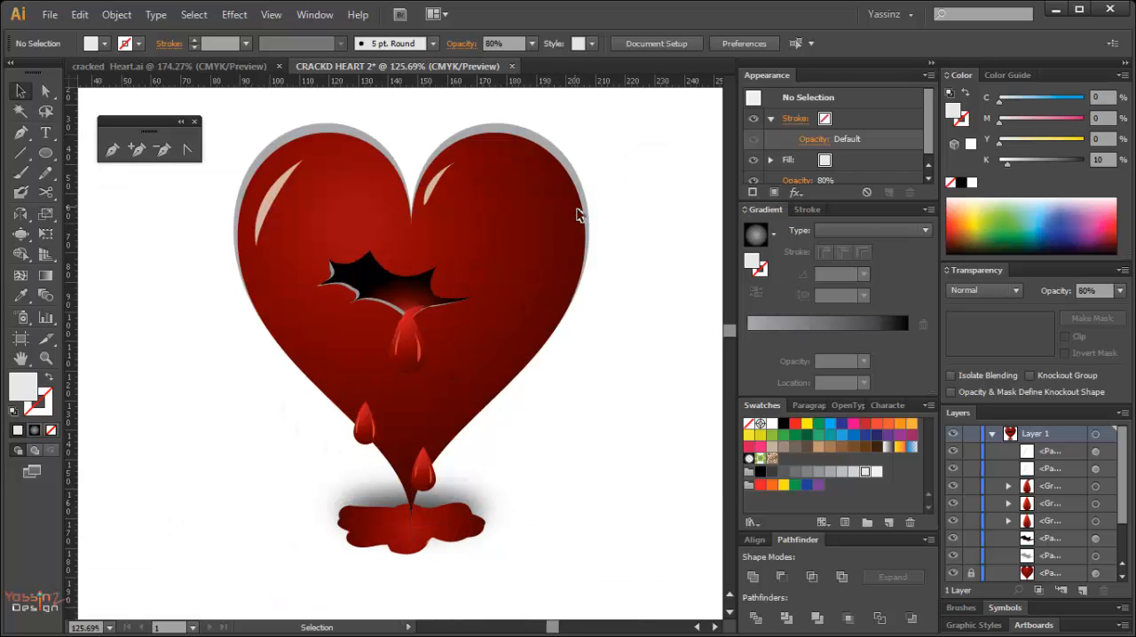